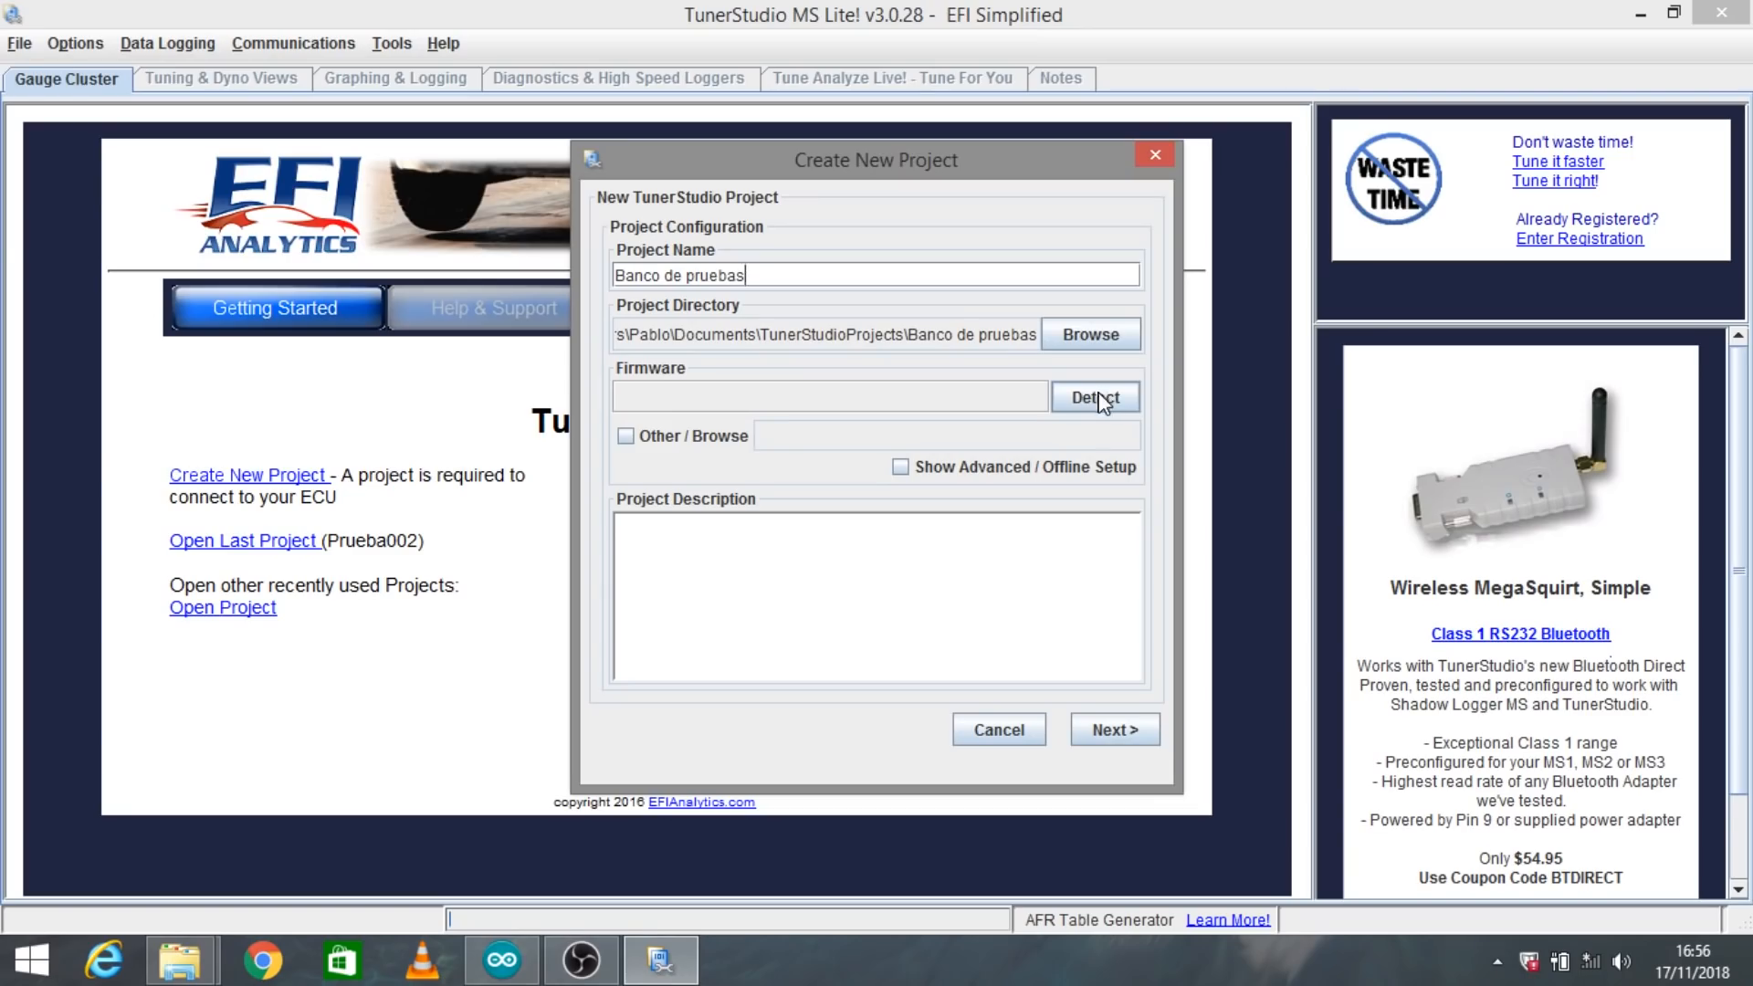
Load speeduino.ini from the reference folder of Speeduino-Aug18-2 as the project's firmware definition and continue to the configuration settings
click(637, 437)
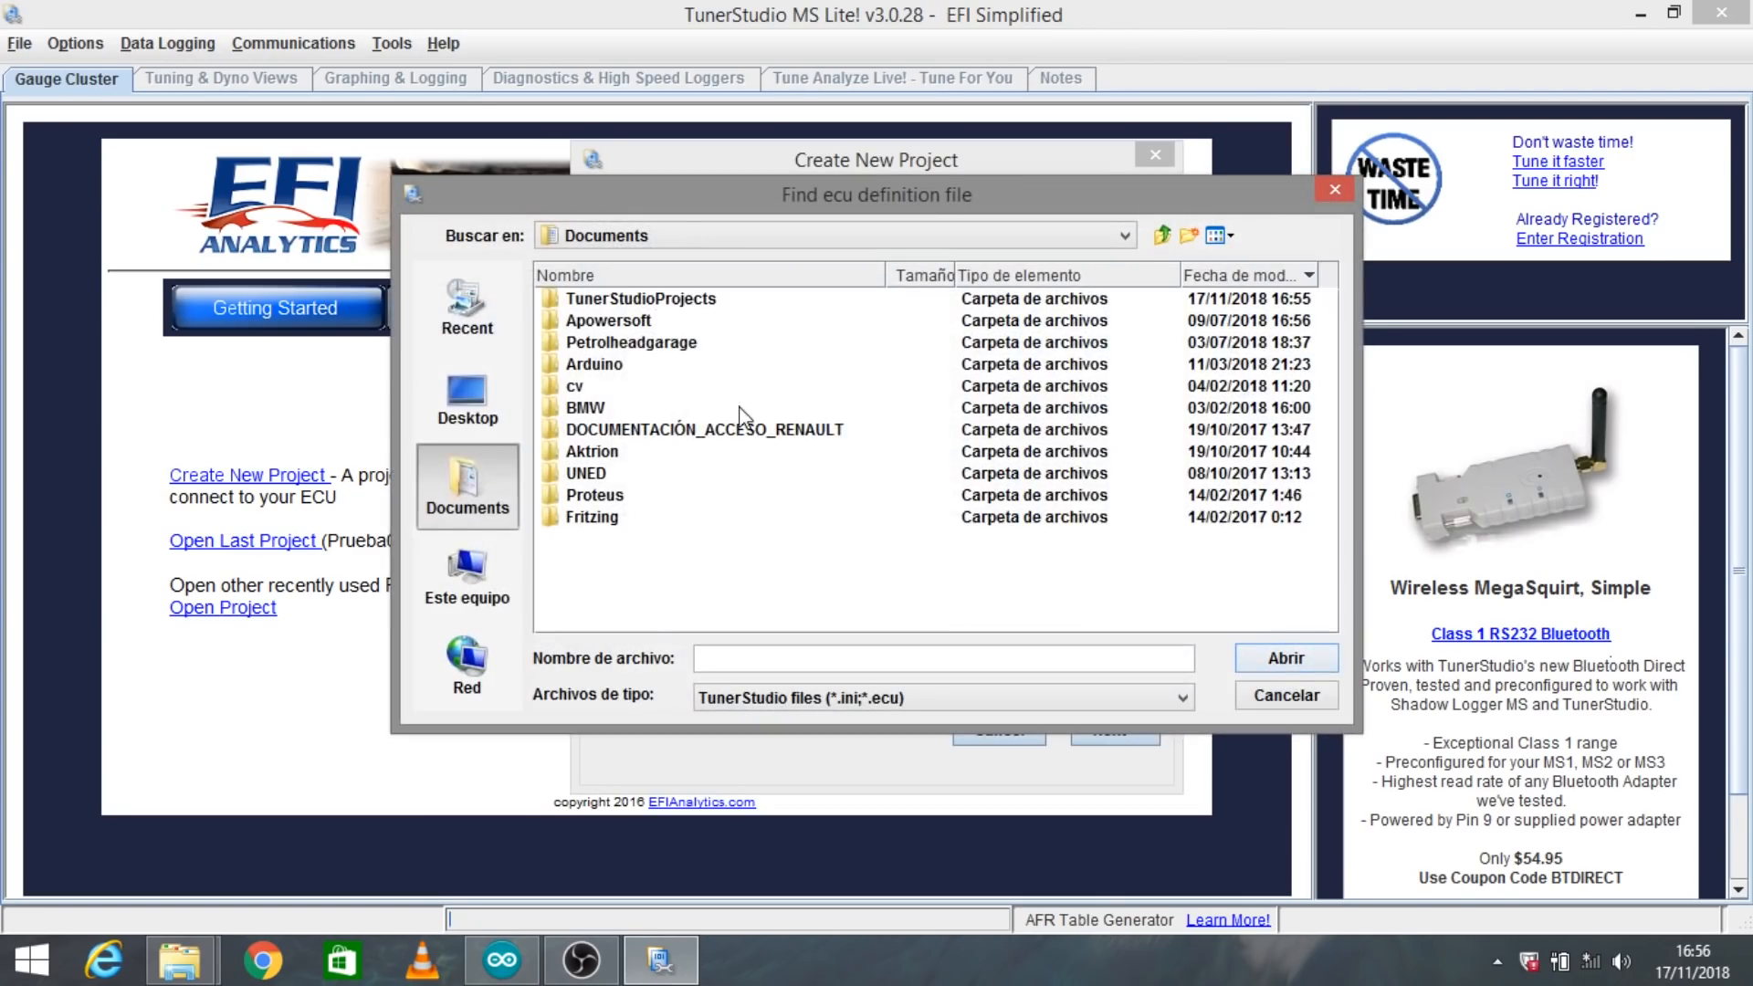
double_click(630, 345)
click(636, 352)
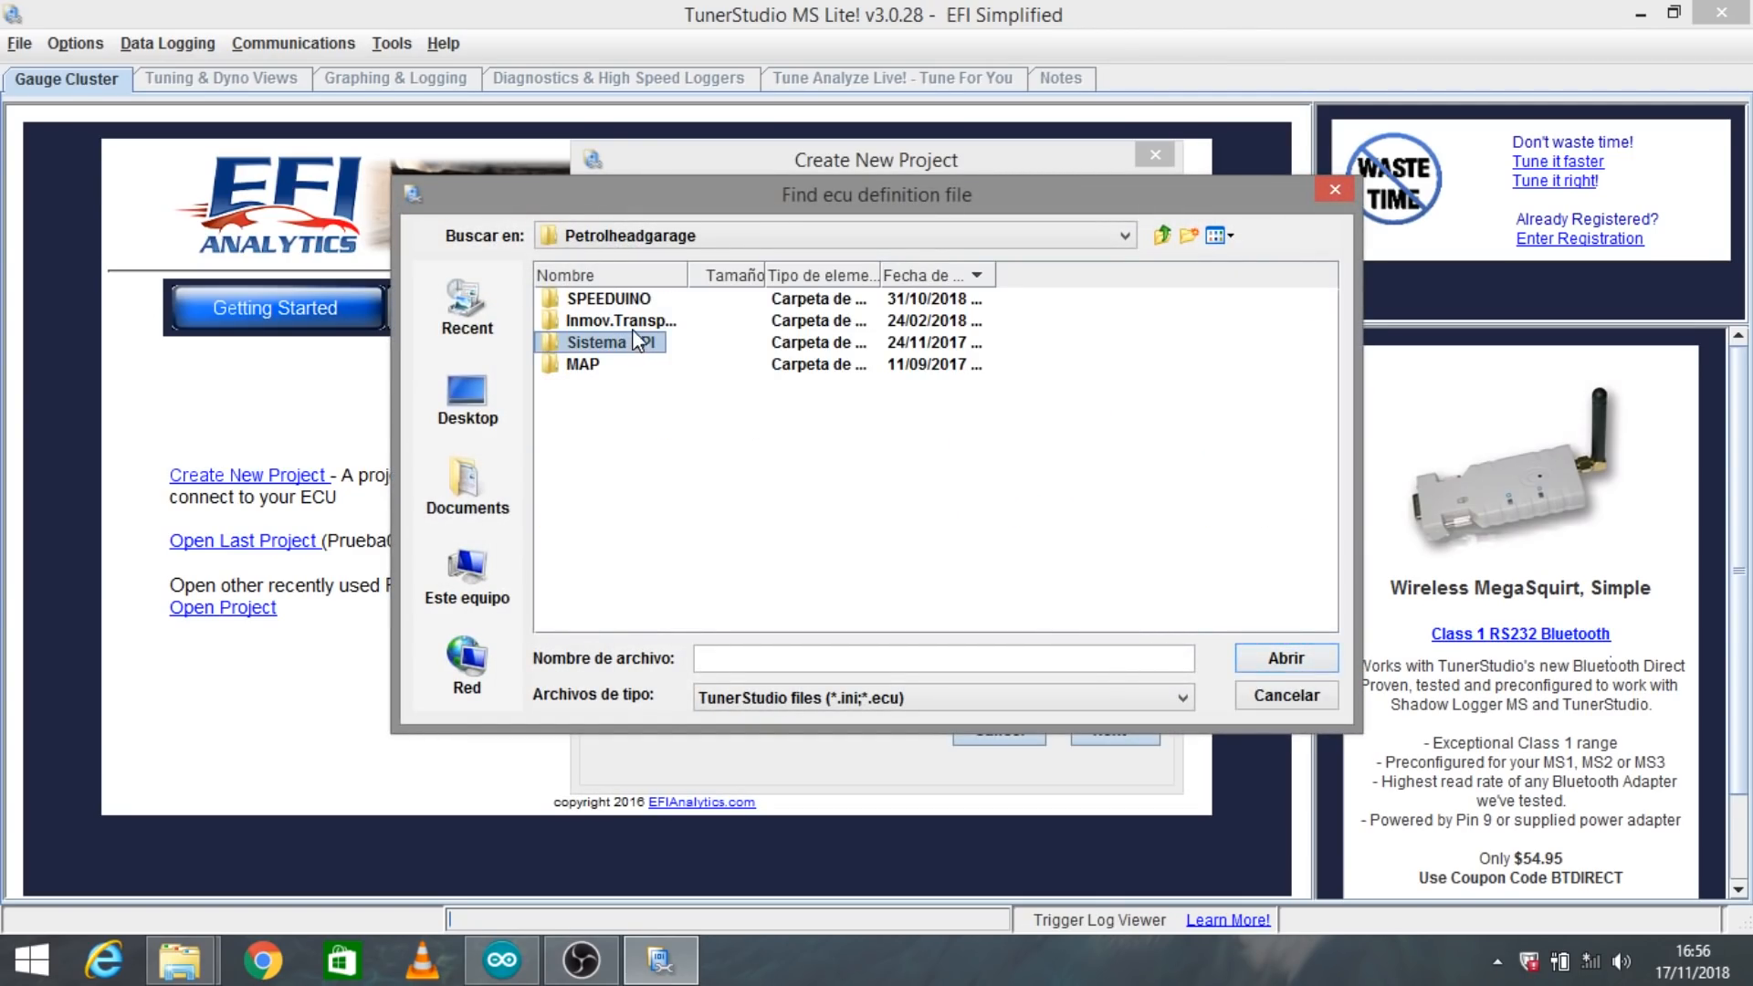
click(636, 307)
double_click(636, 306)
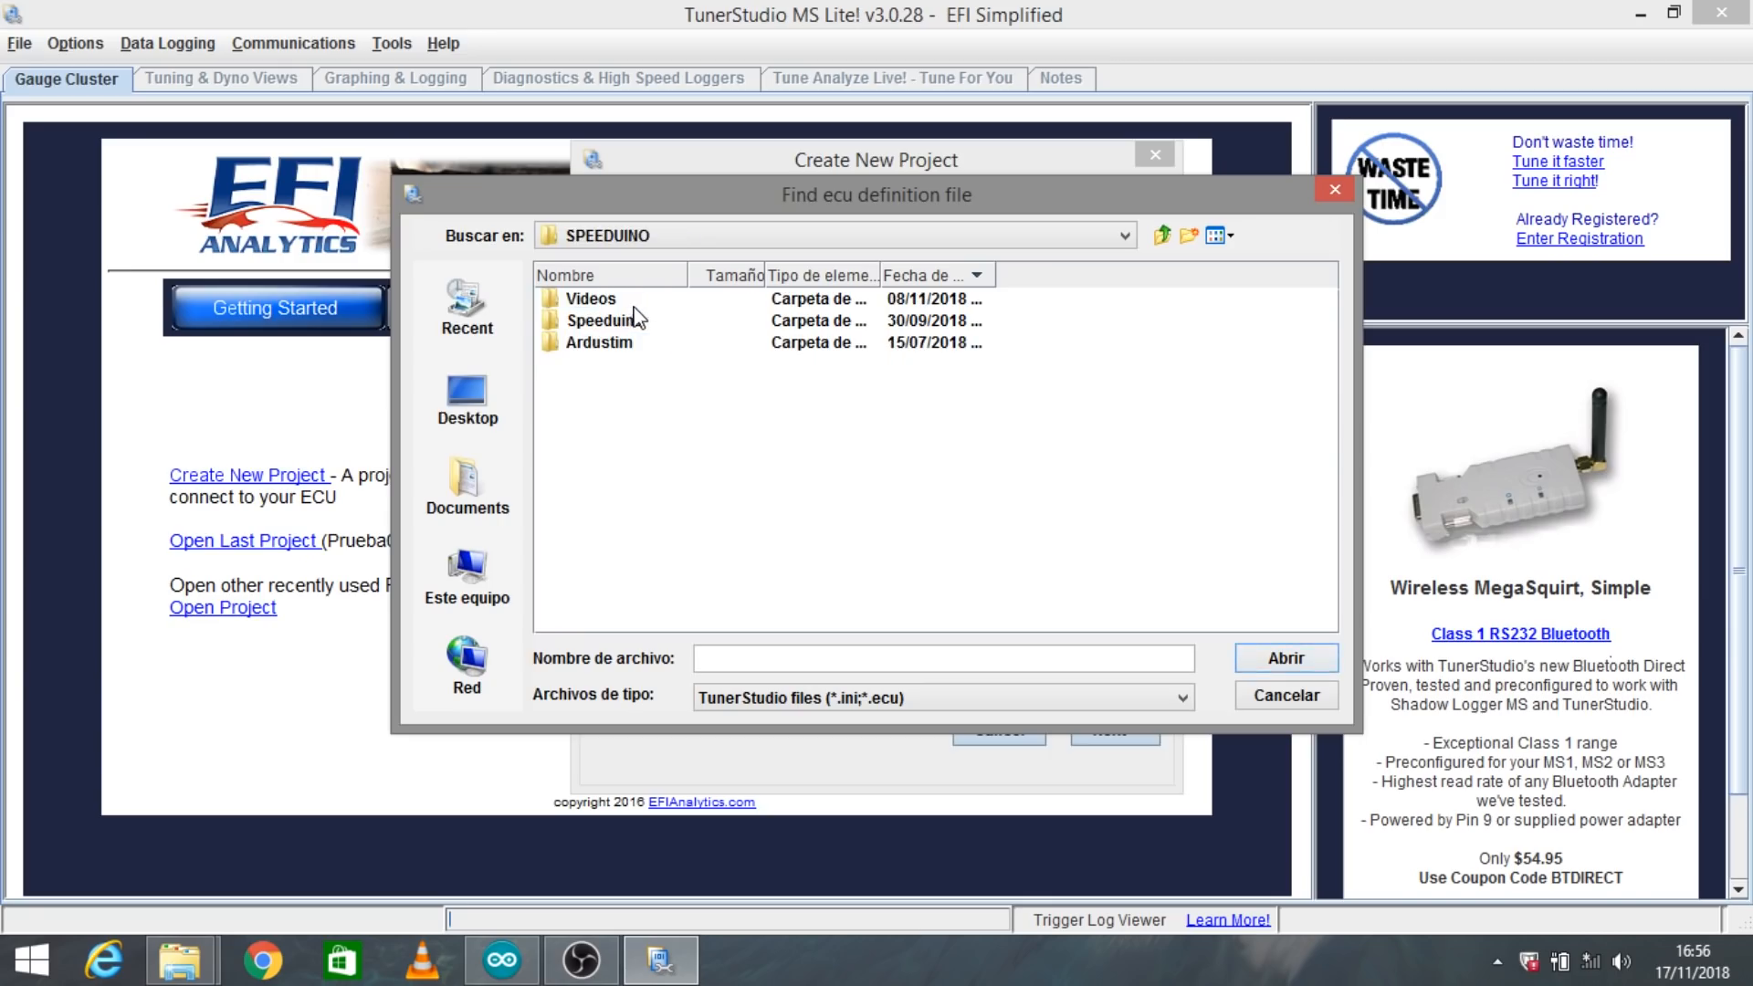
click(627, 321)
double_click(624, 323)
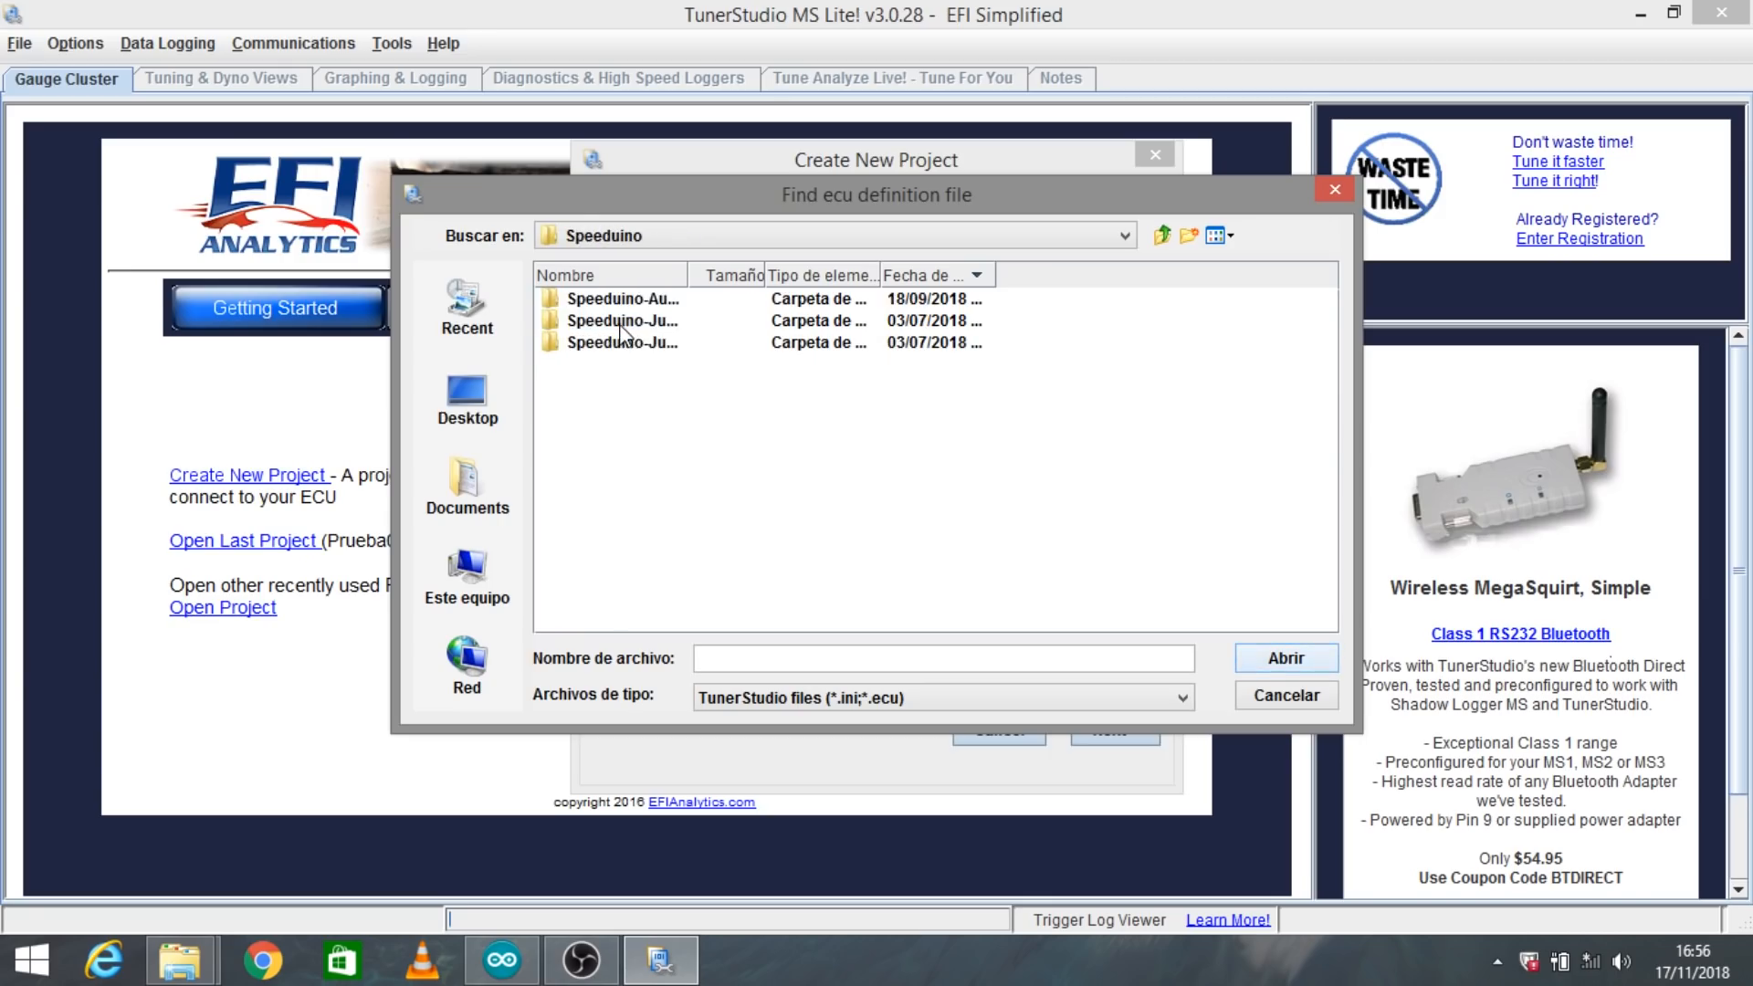
double_click(663, 304)
click(664, 303)
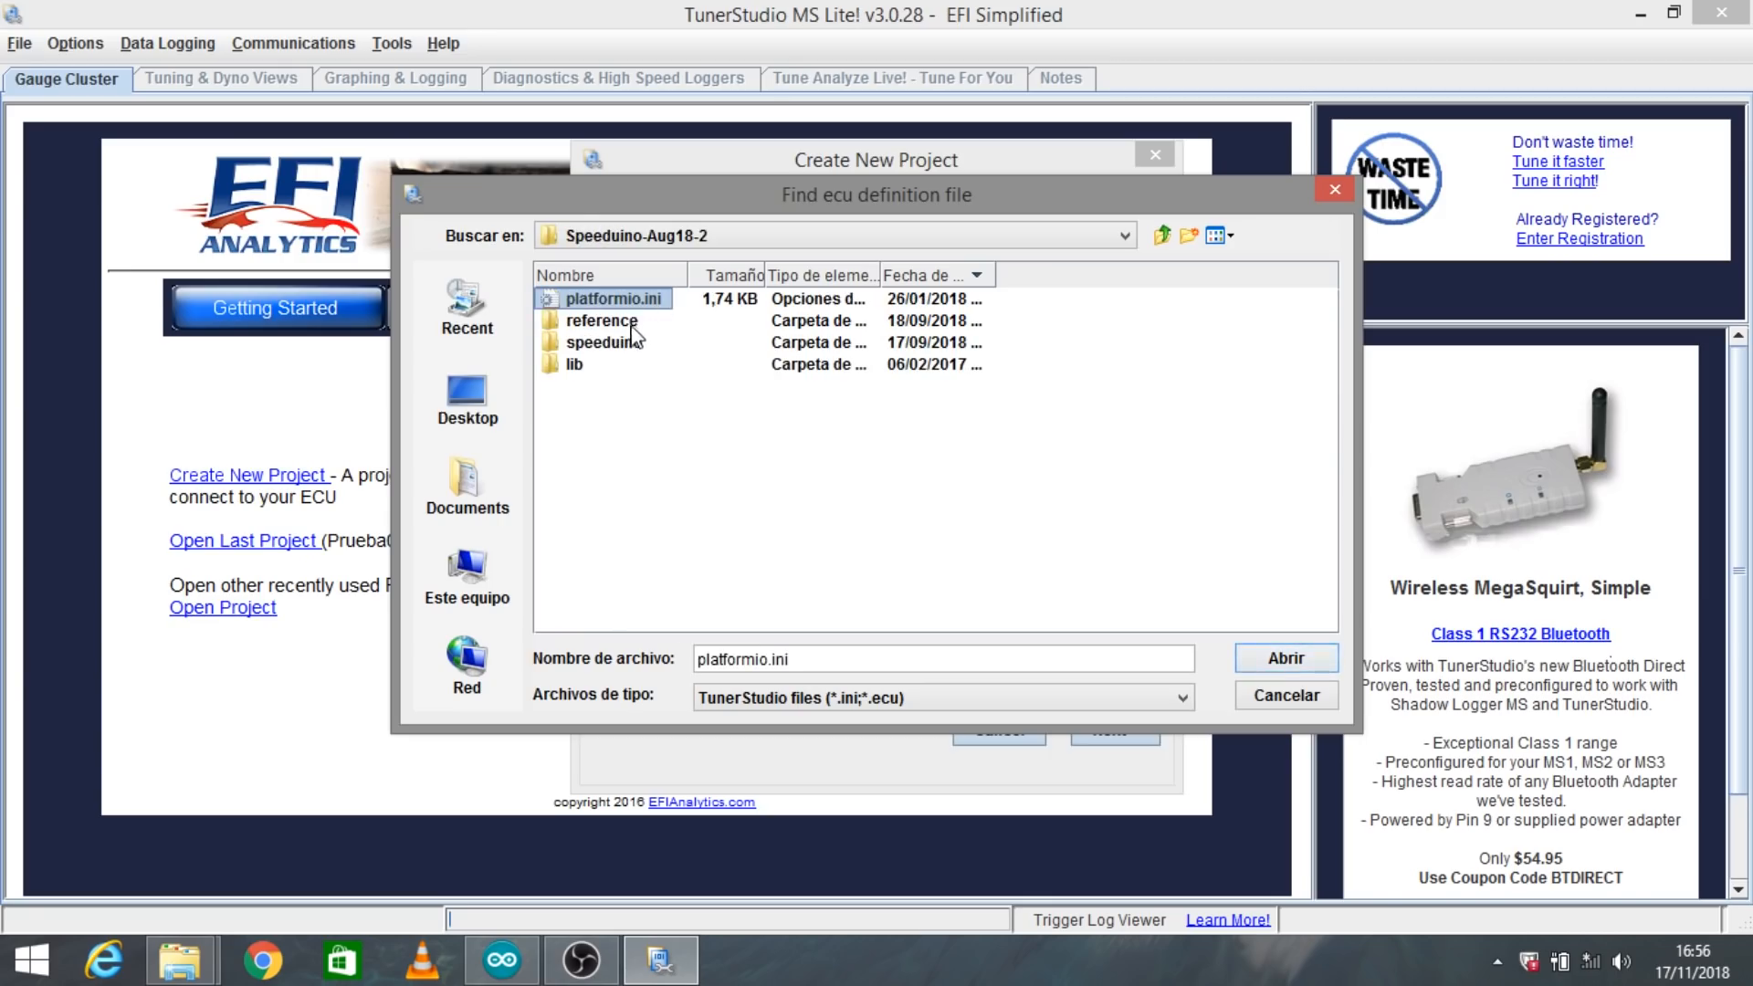
double_click(630, 322)
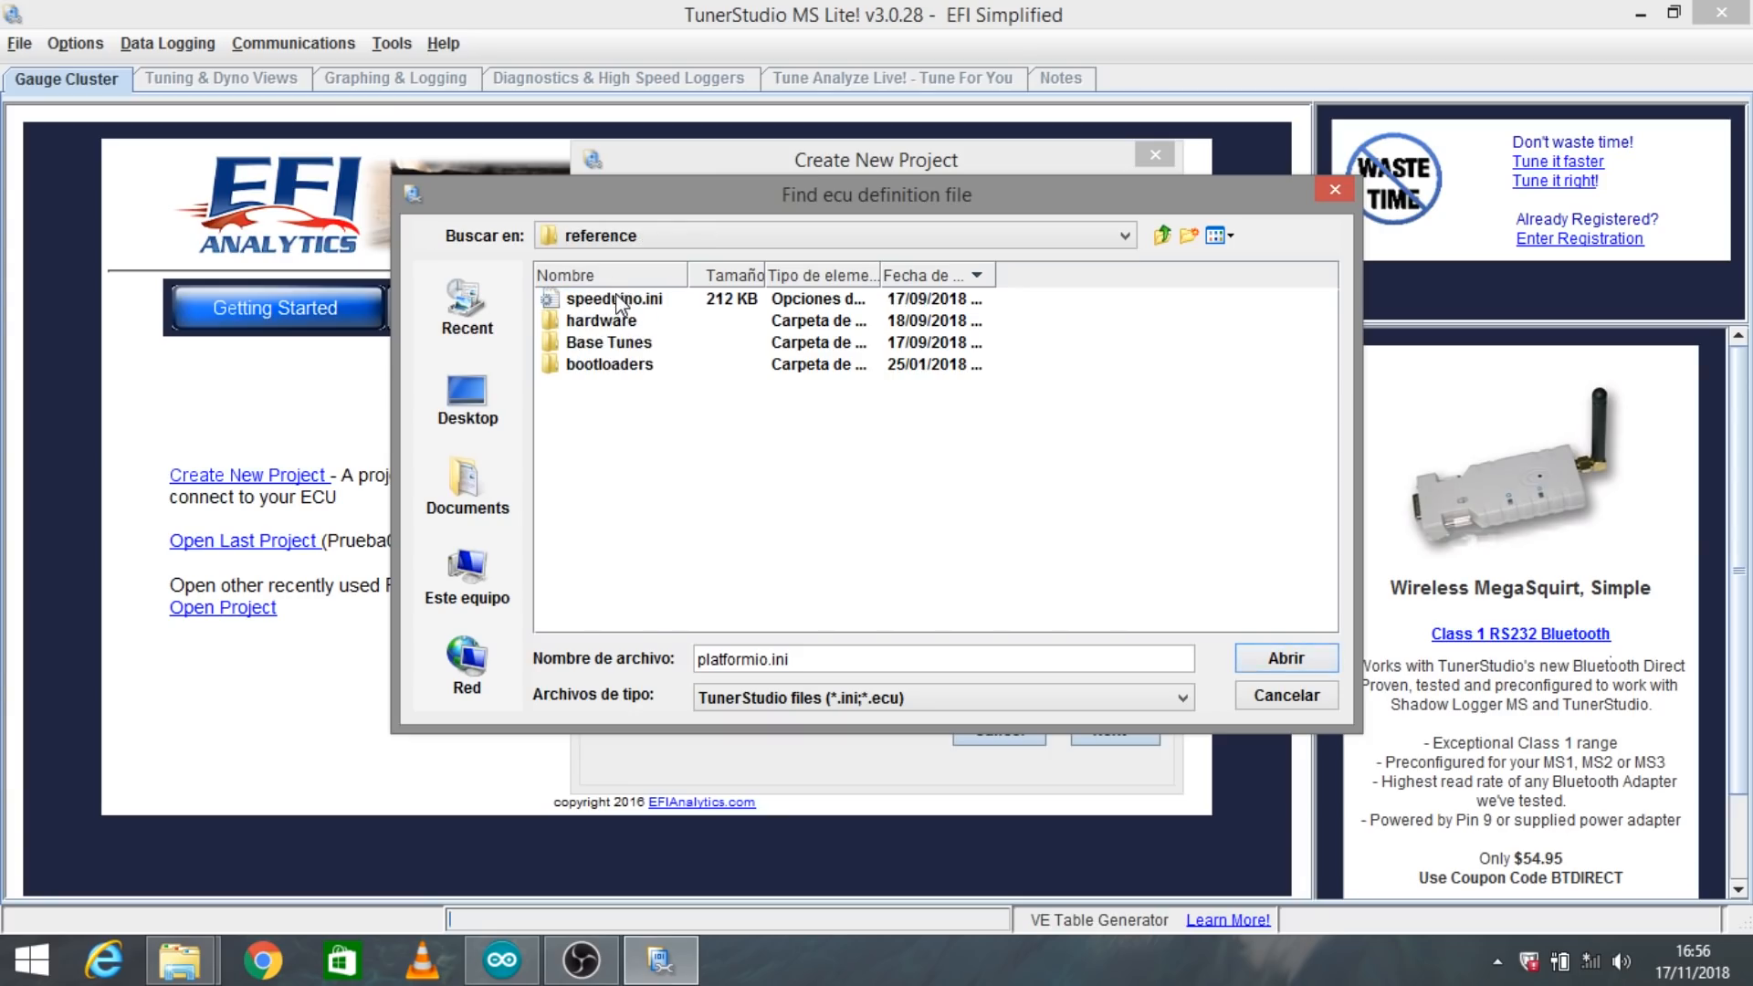
click(619, 303)
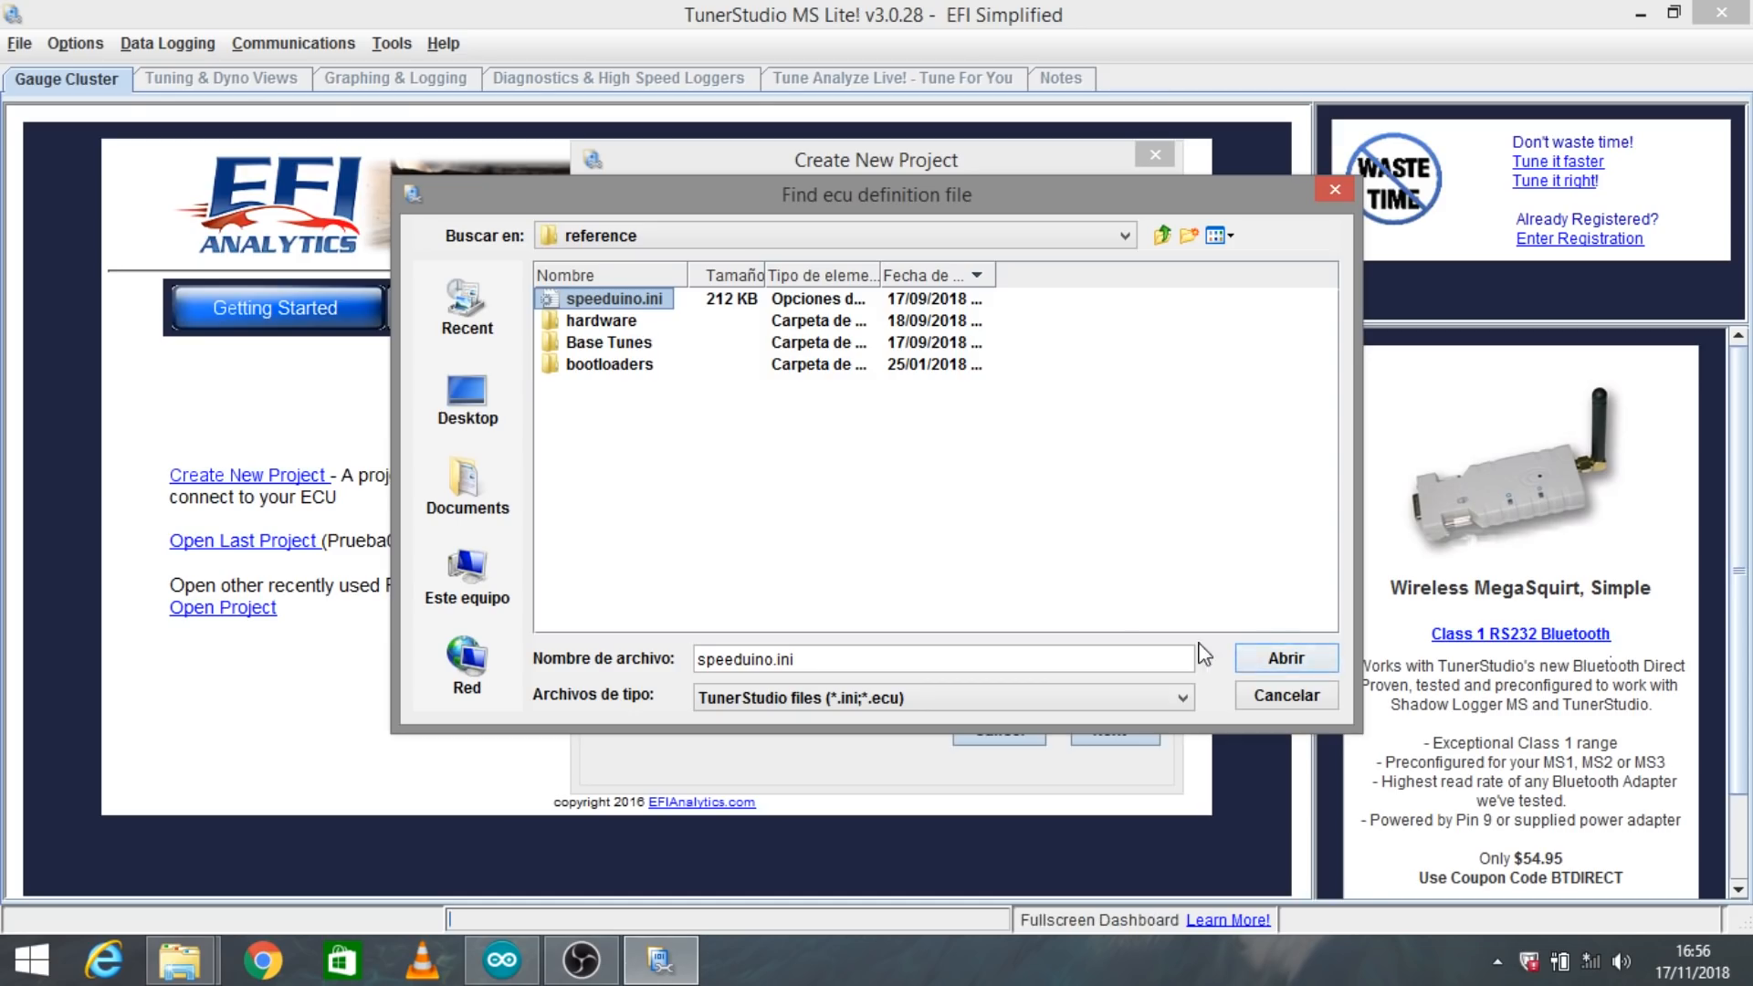
click(1264, 659)
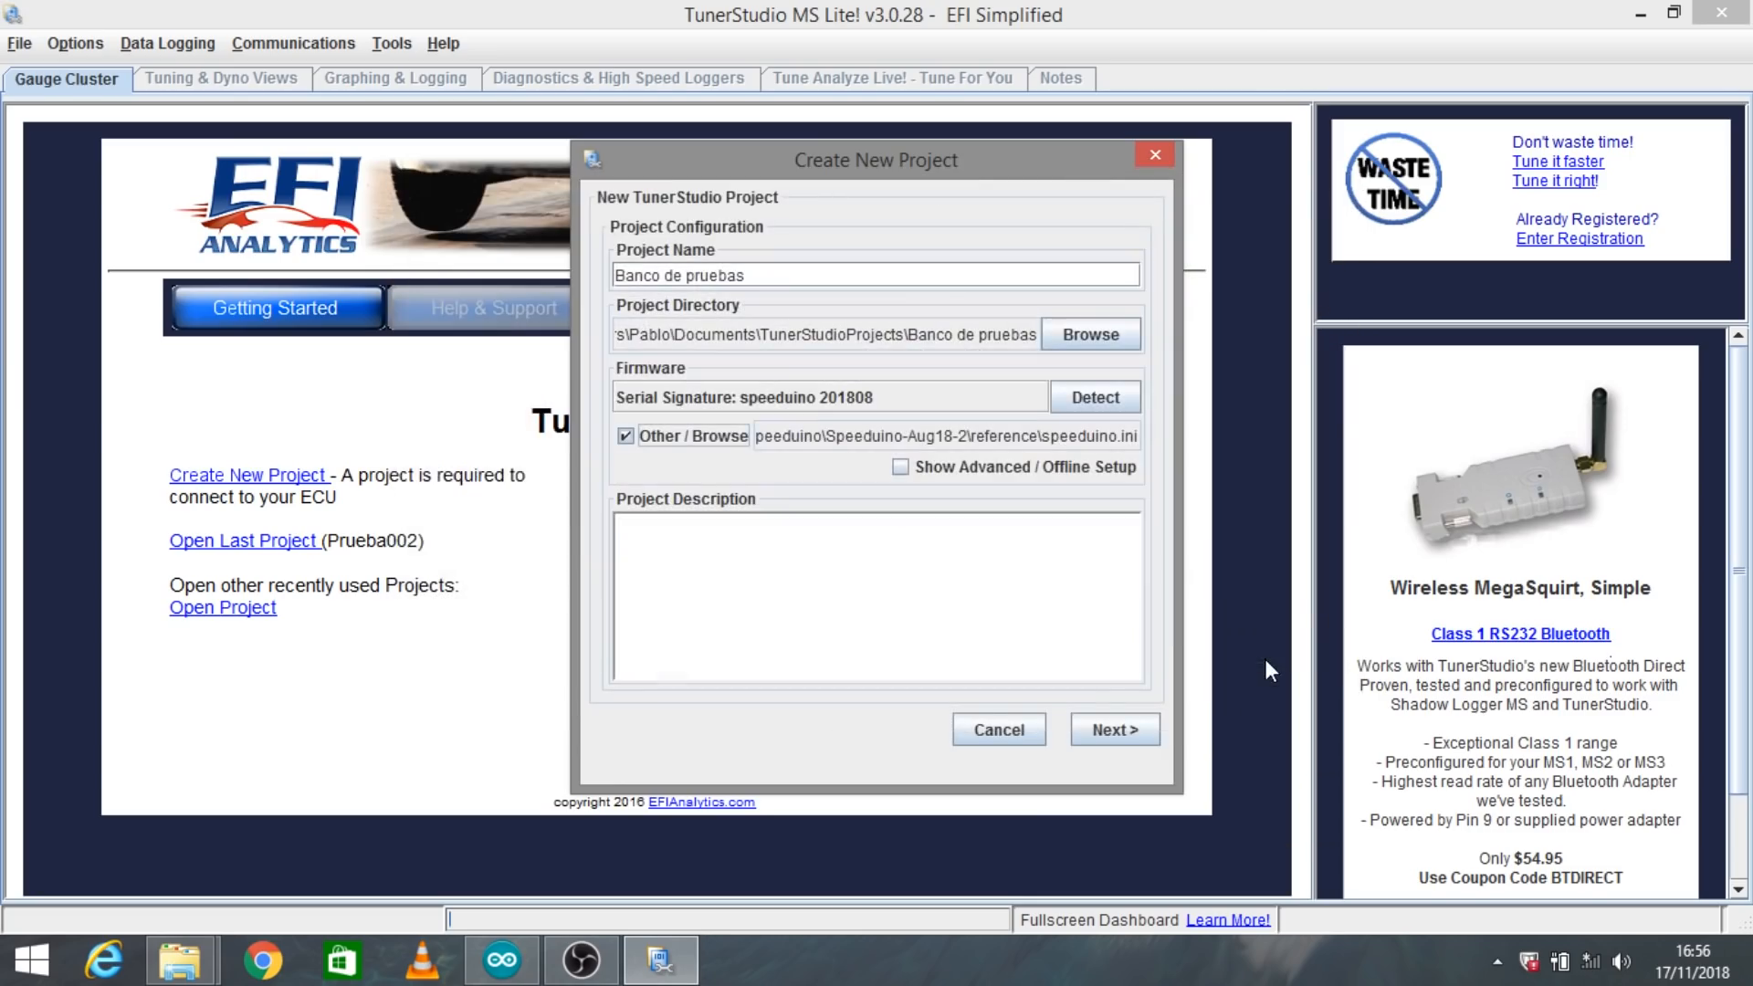
click(1110, 731)
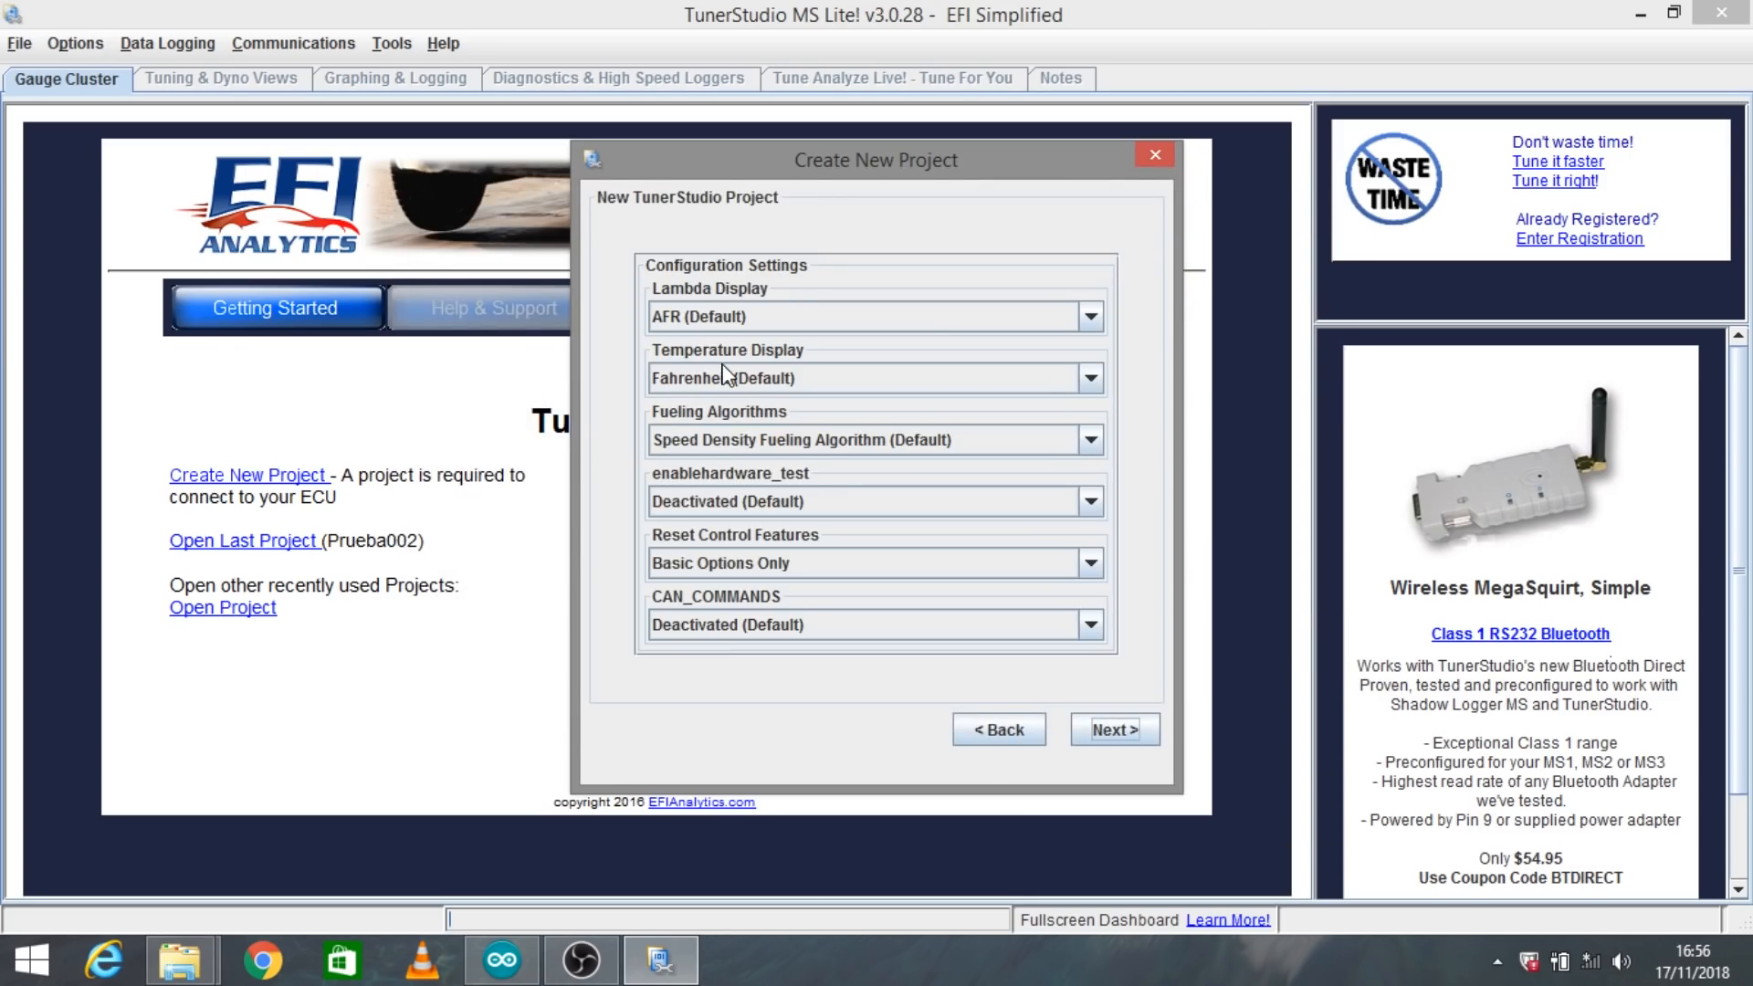
Keep the lambda display at AFR (Default) and set the temperature display to Celsius
click(745, 317)
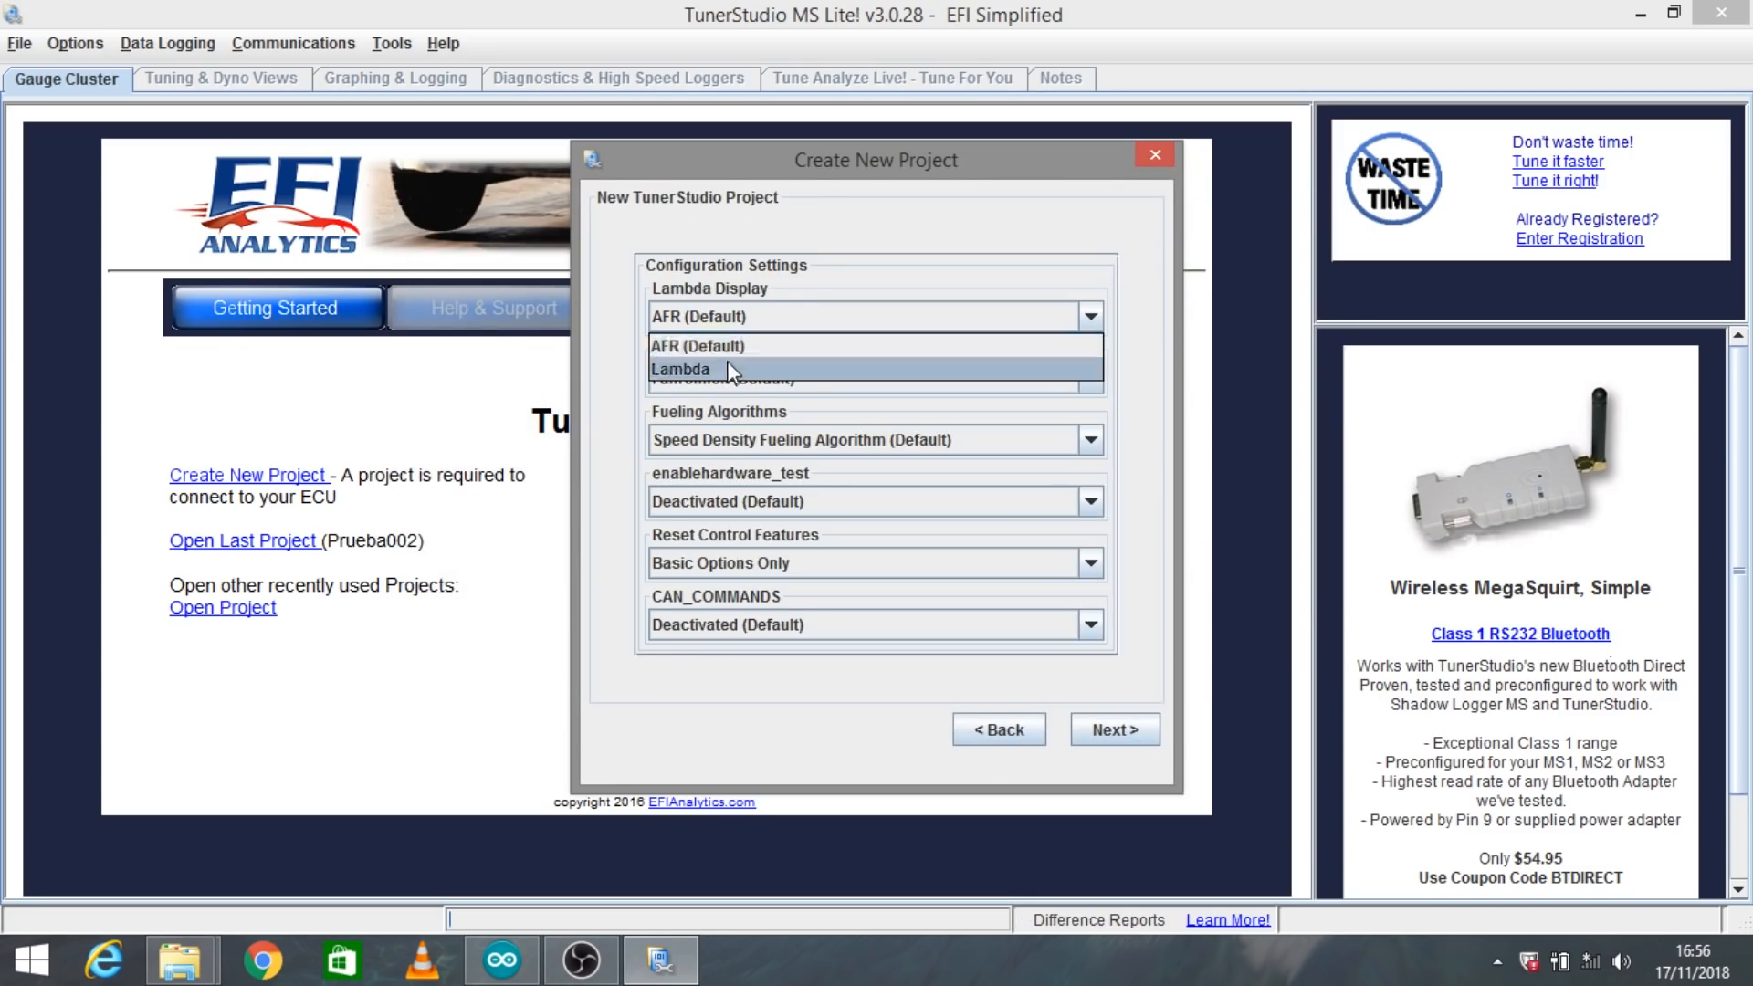
click(736, 349)
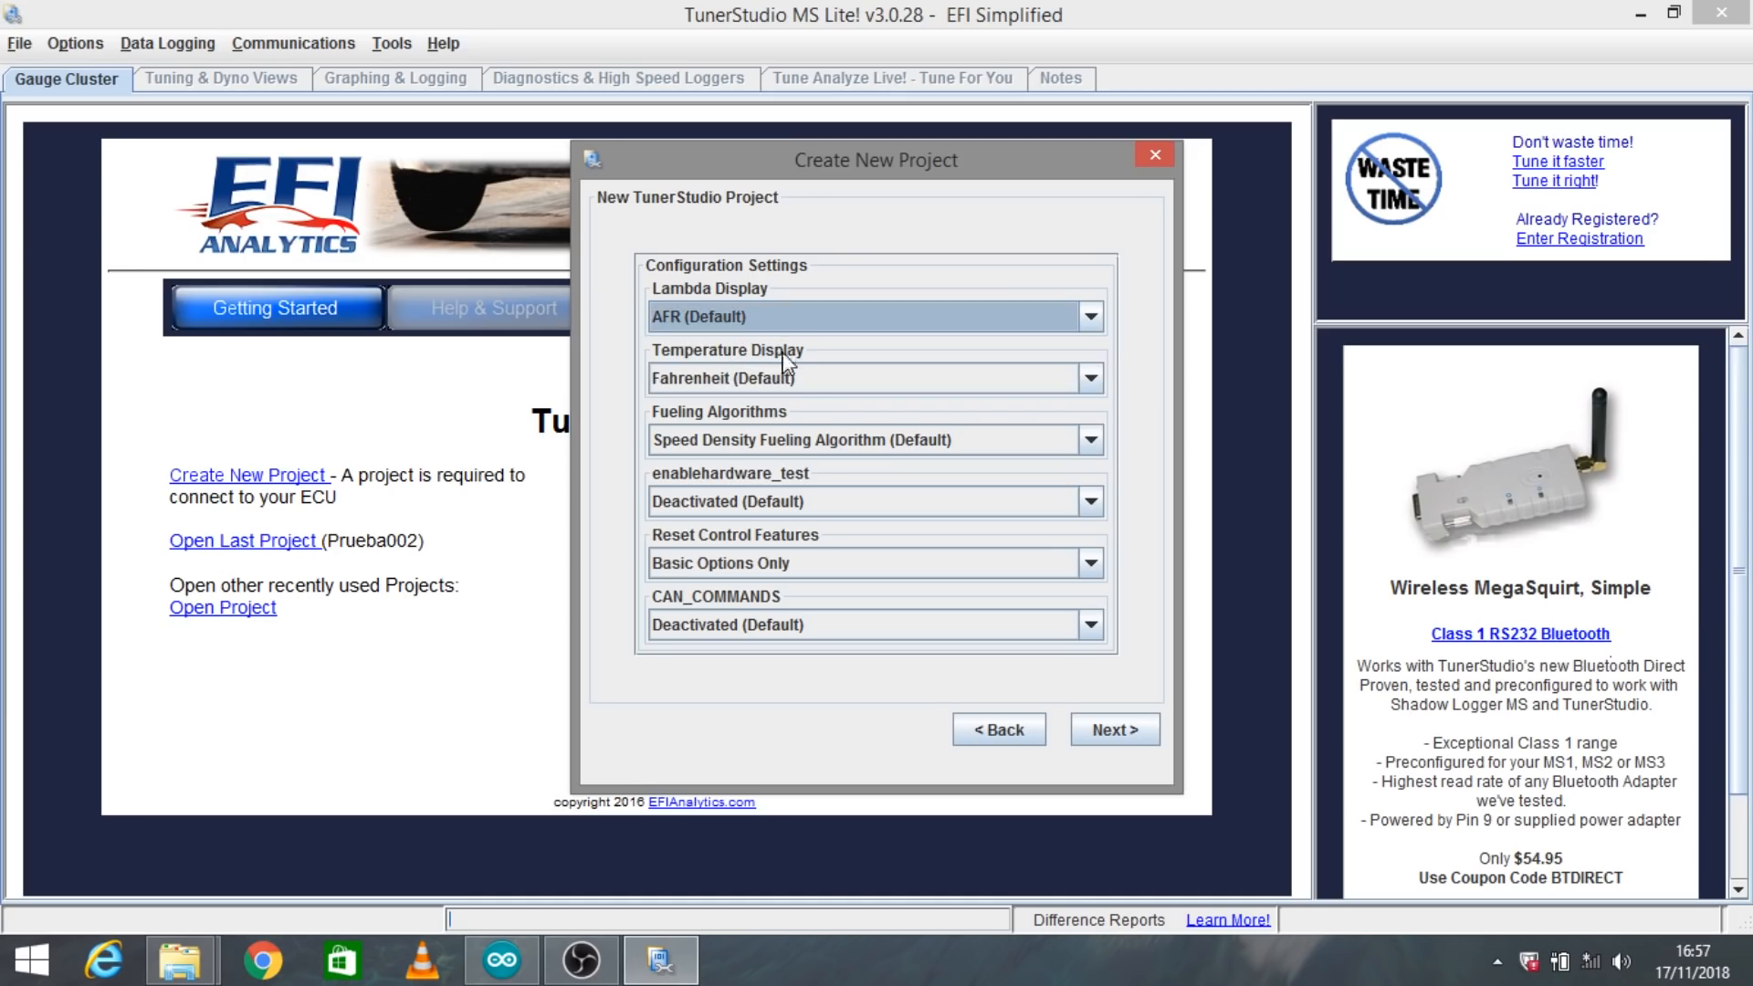
click(789, 381)
click(771, 410)
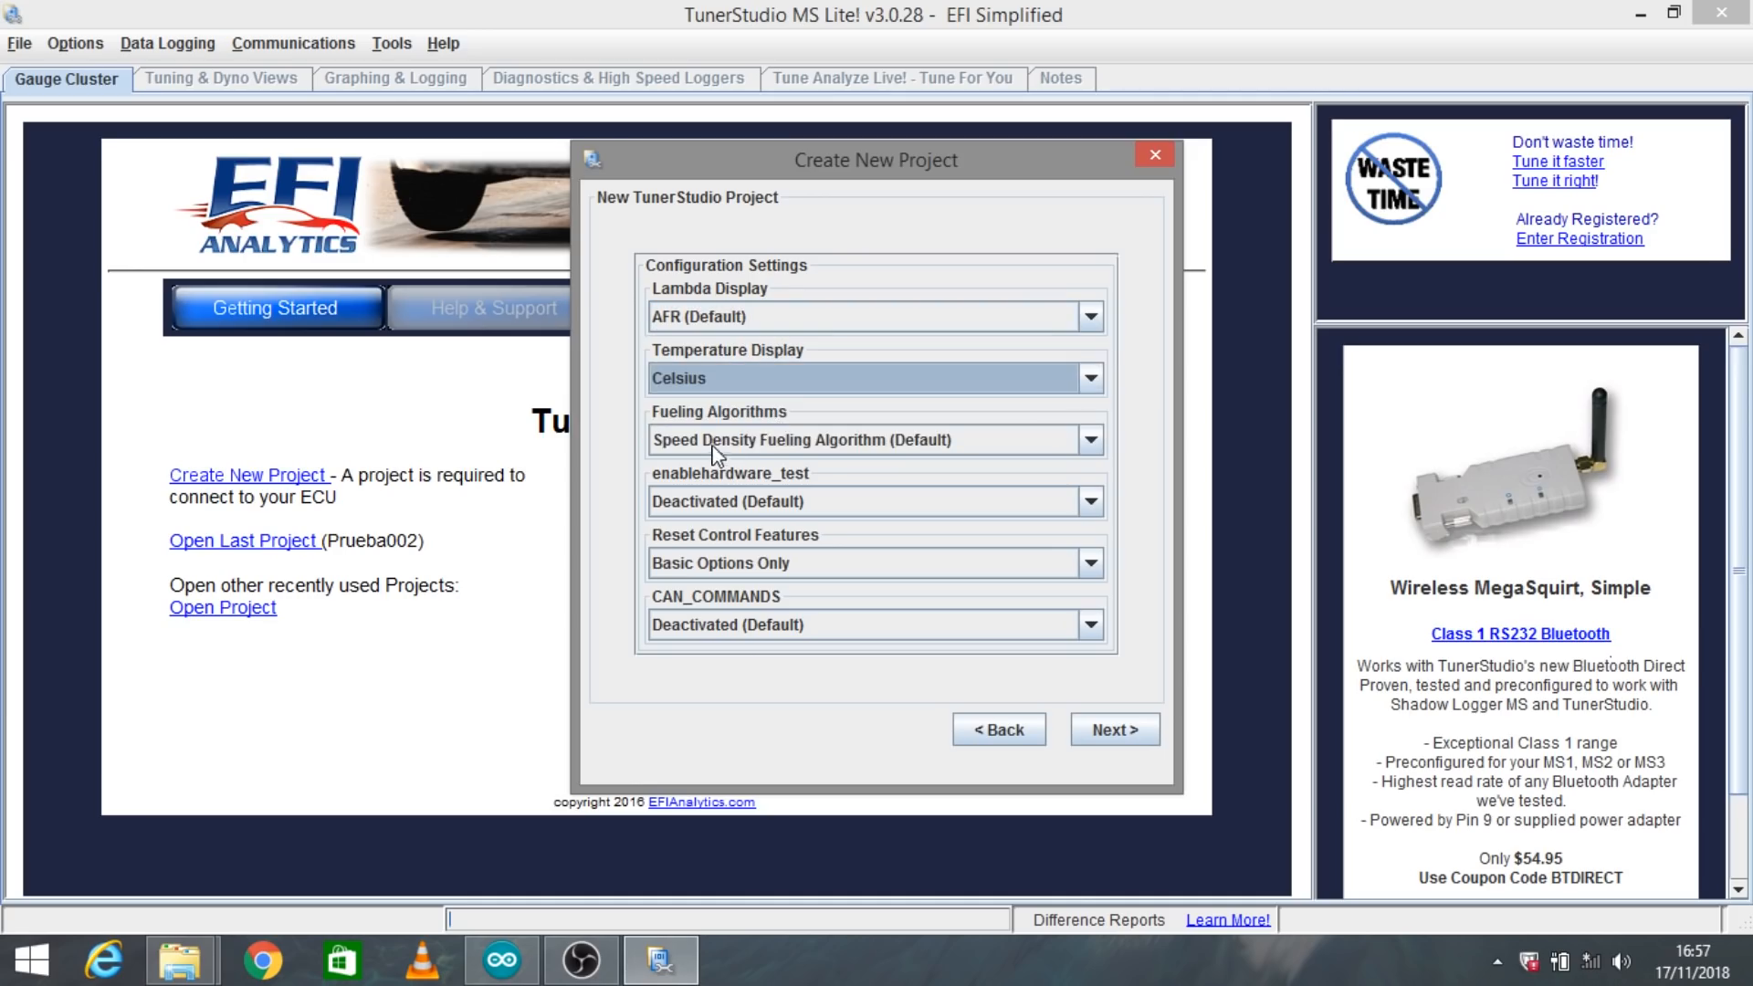
Keep the Speed Density Fueling Algorithm, set enablehardware_test to Activated, and continue to the communication settings
click(772, 441)
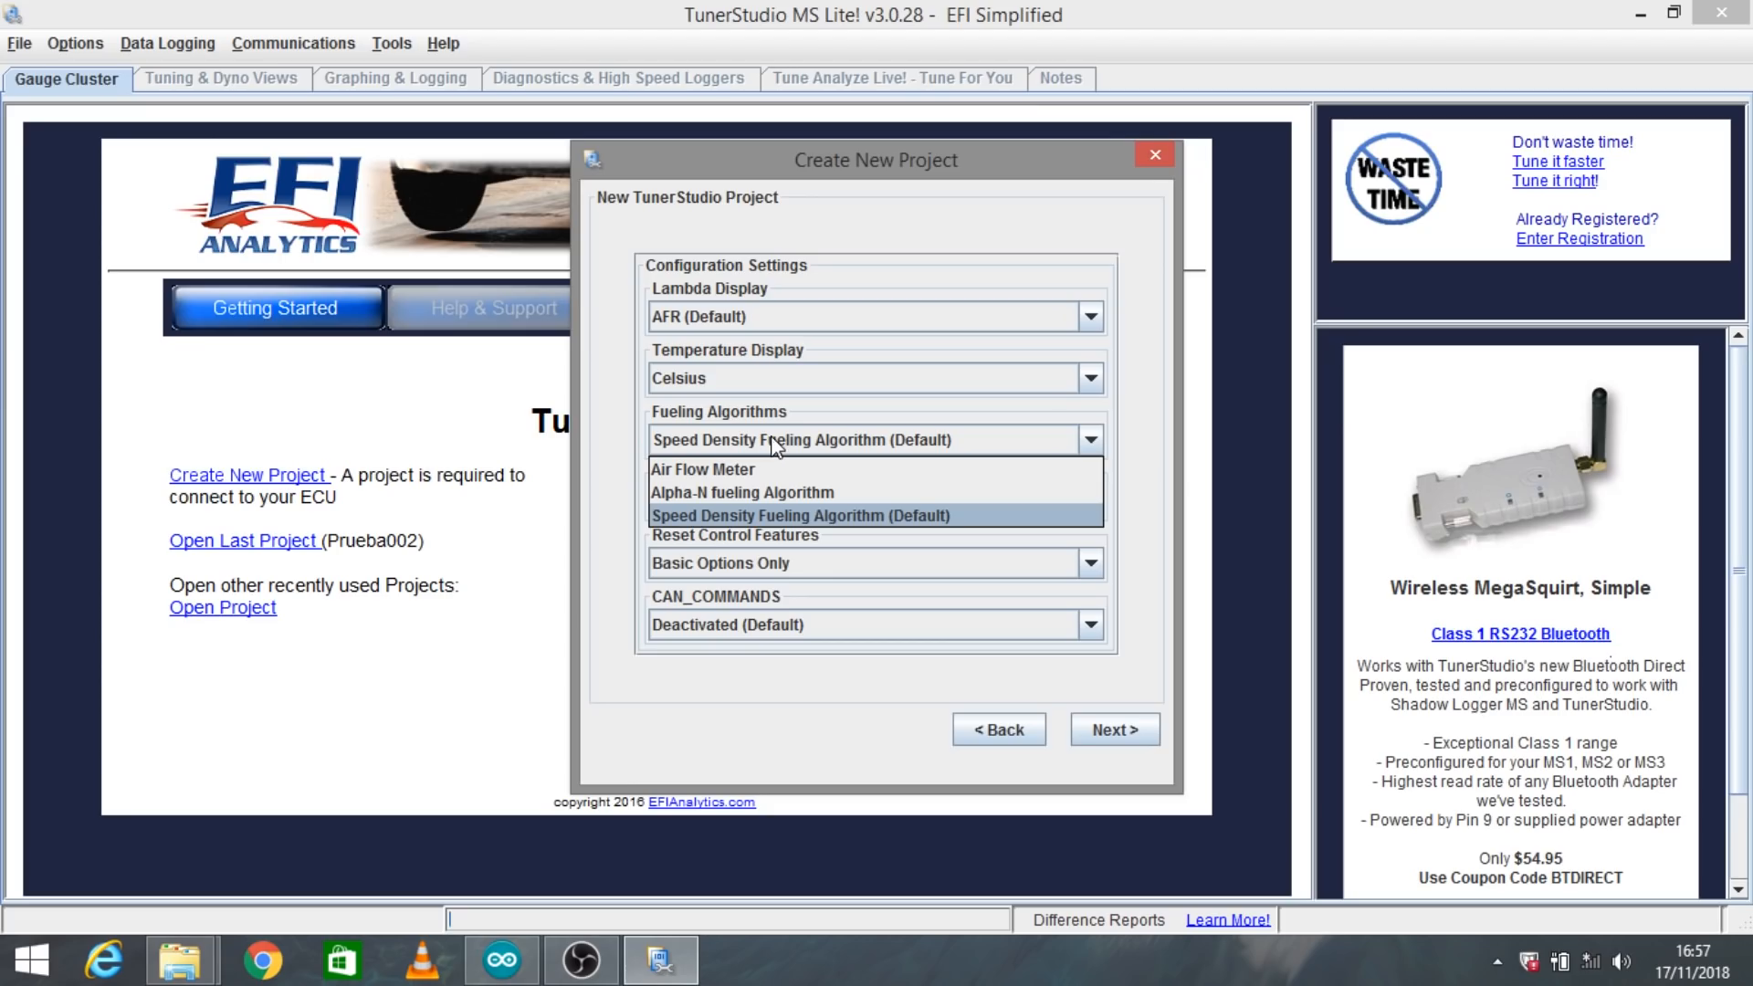
click(770, 513)
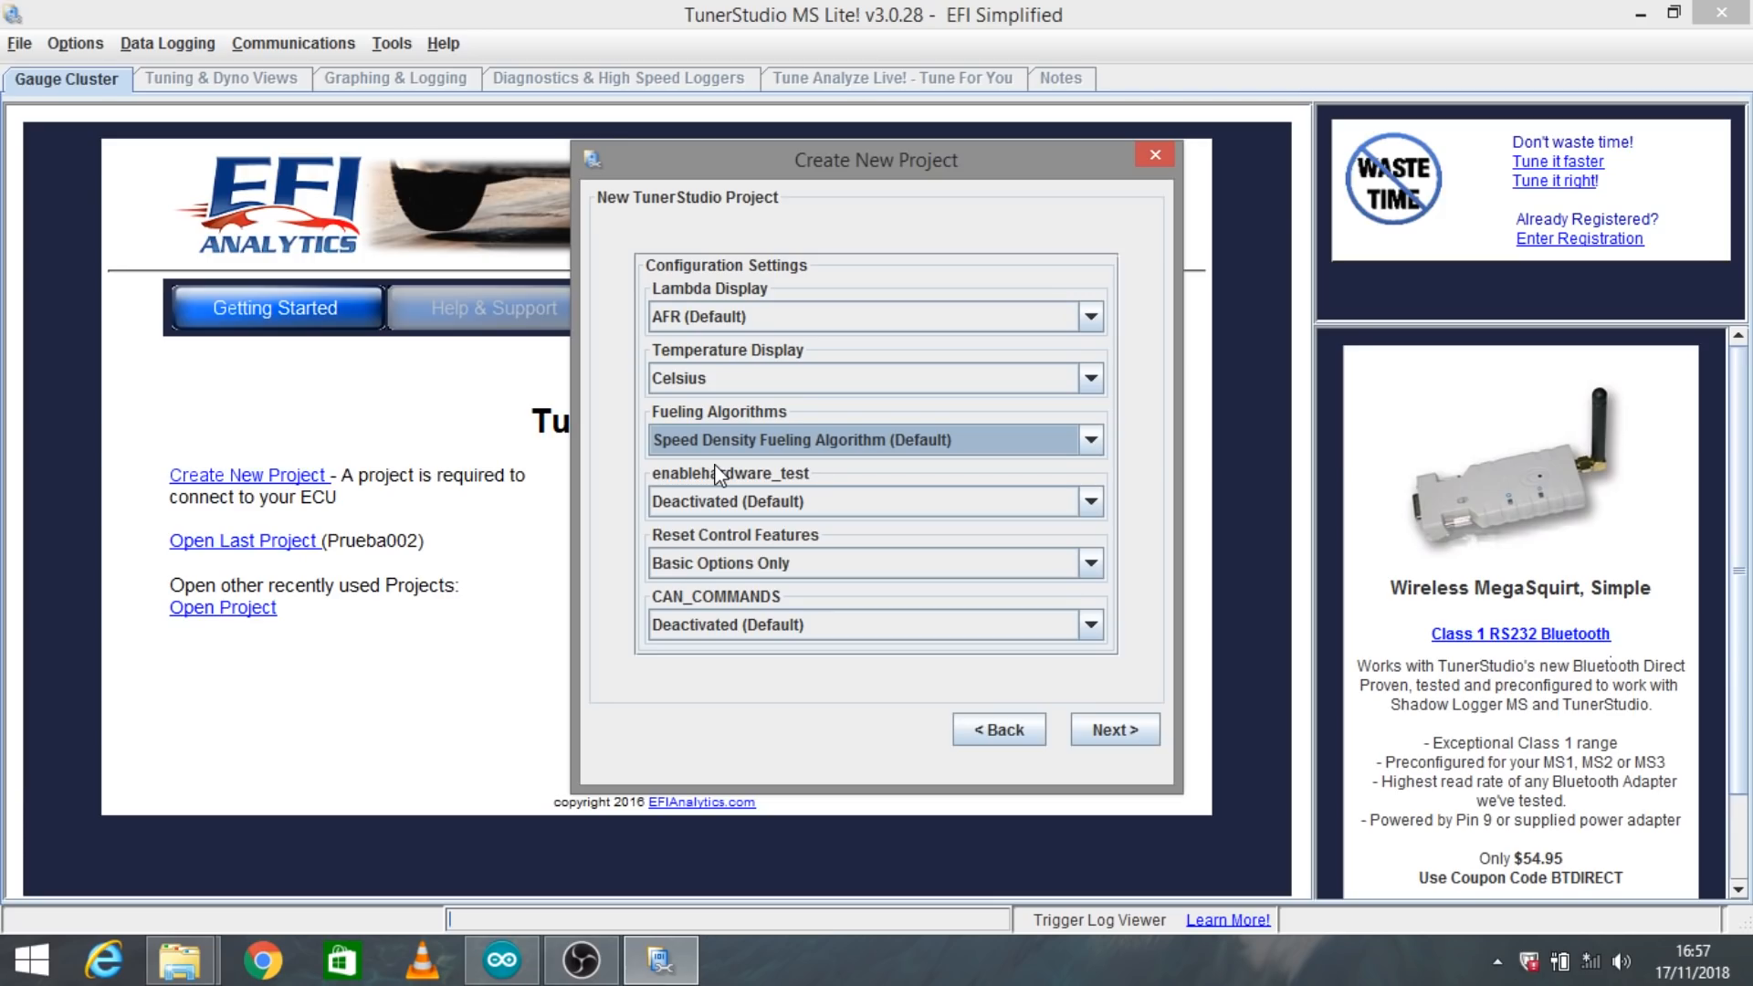
click(857, 502)
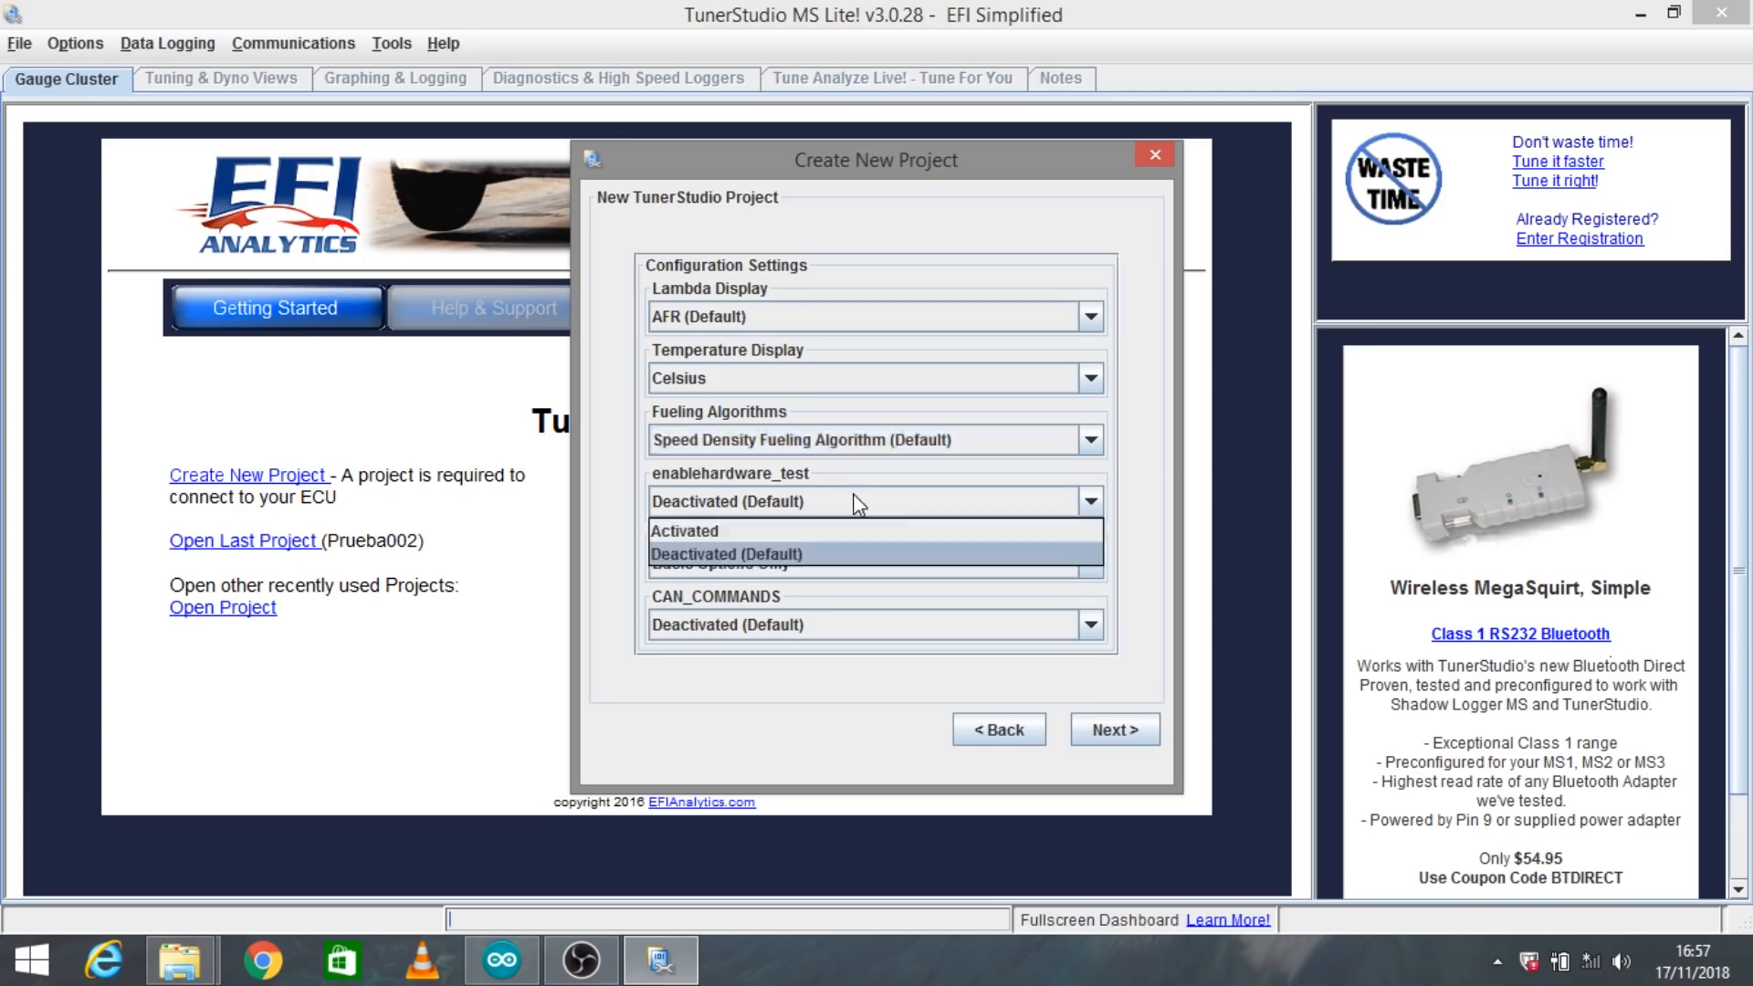
click(787, 532)
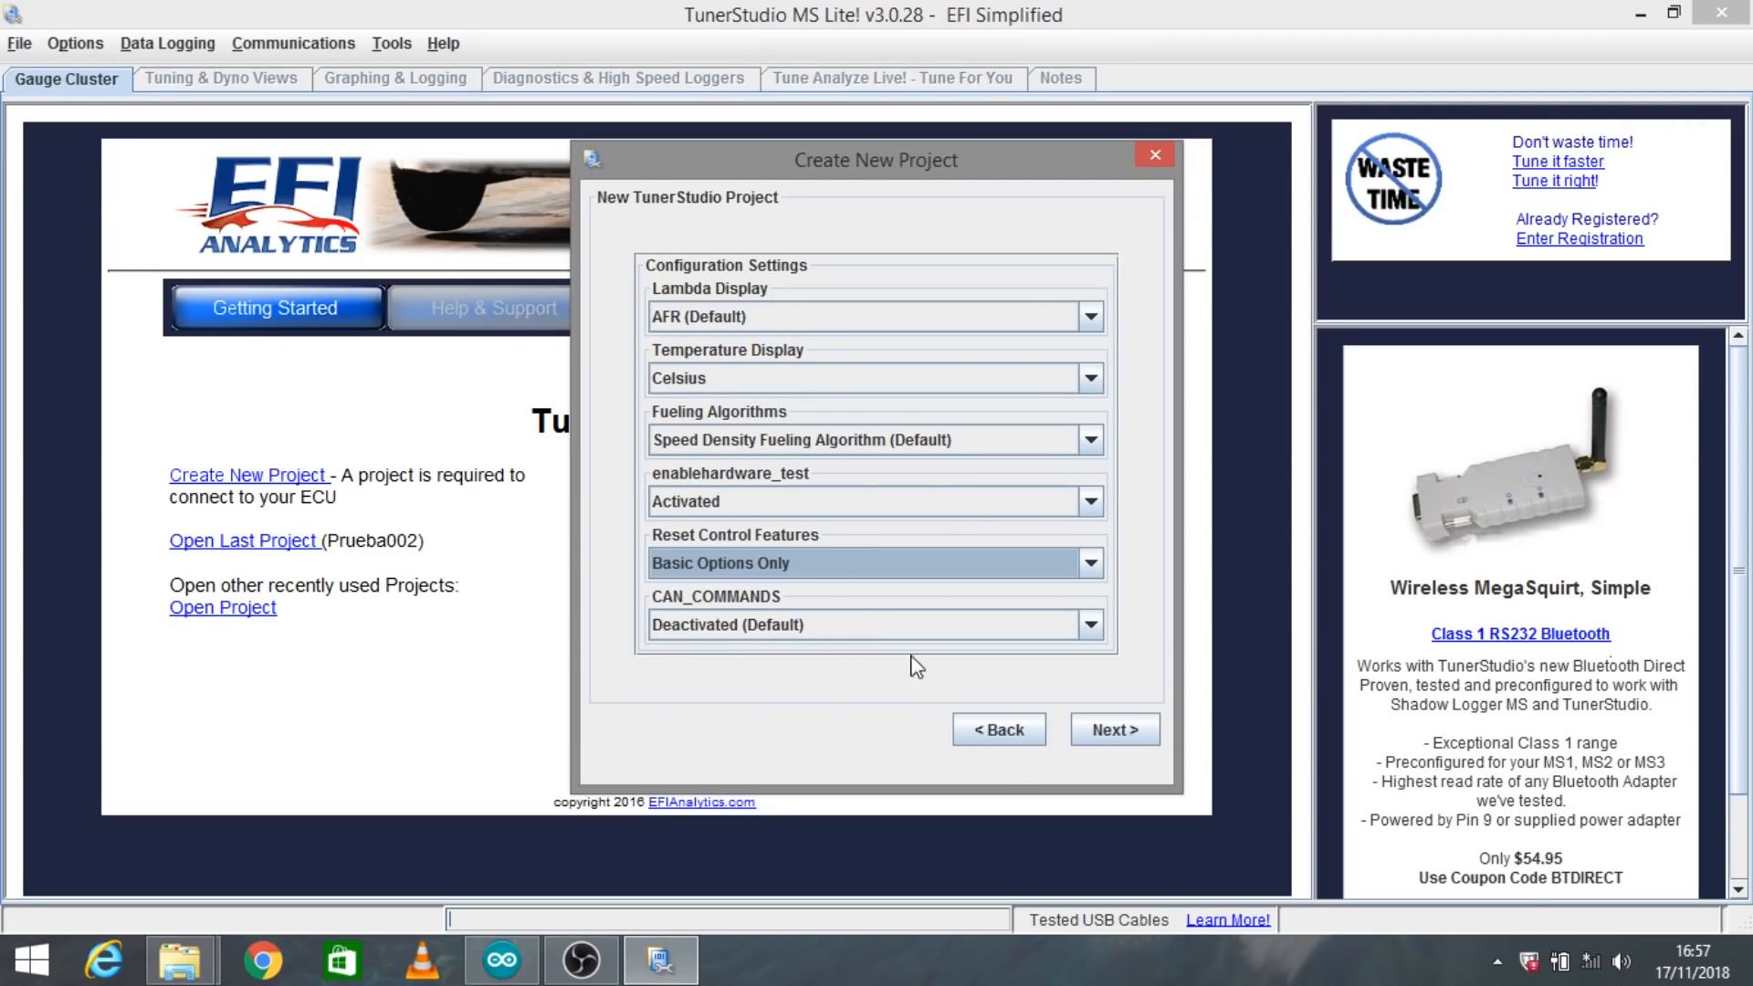
click(1114, 729)
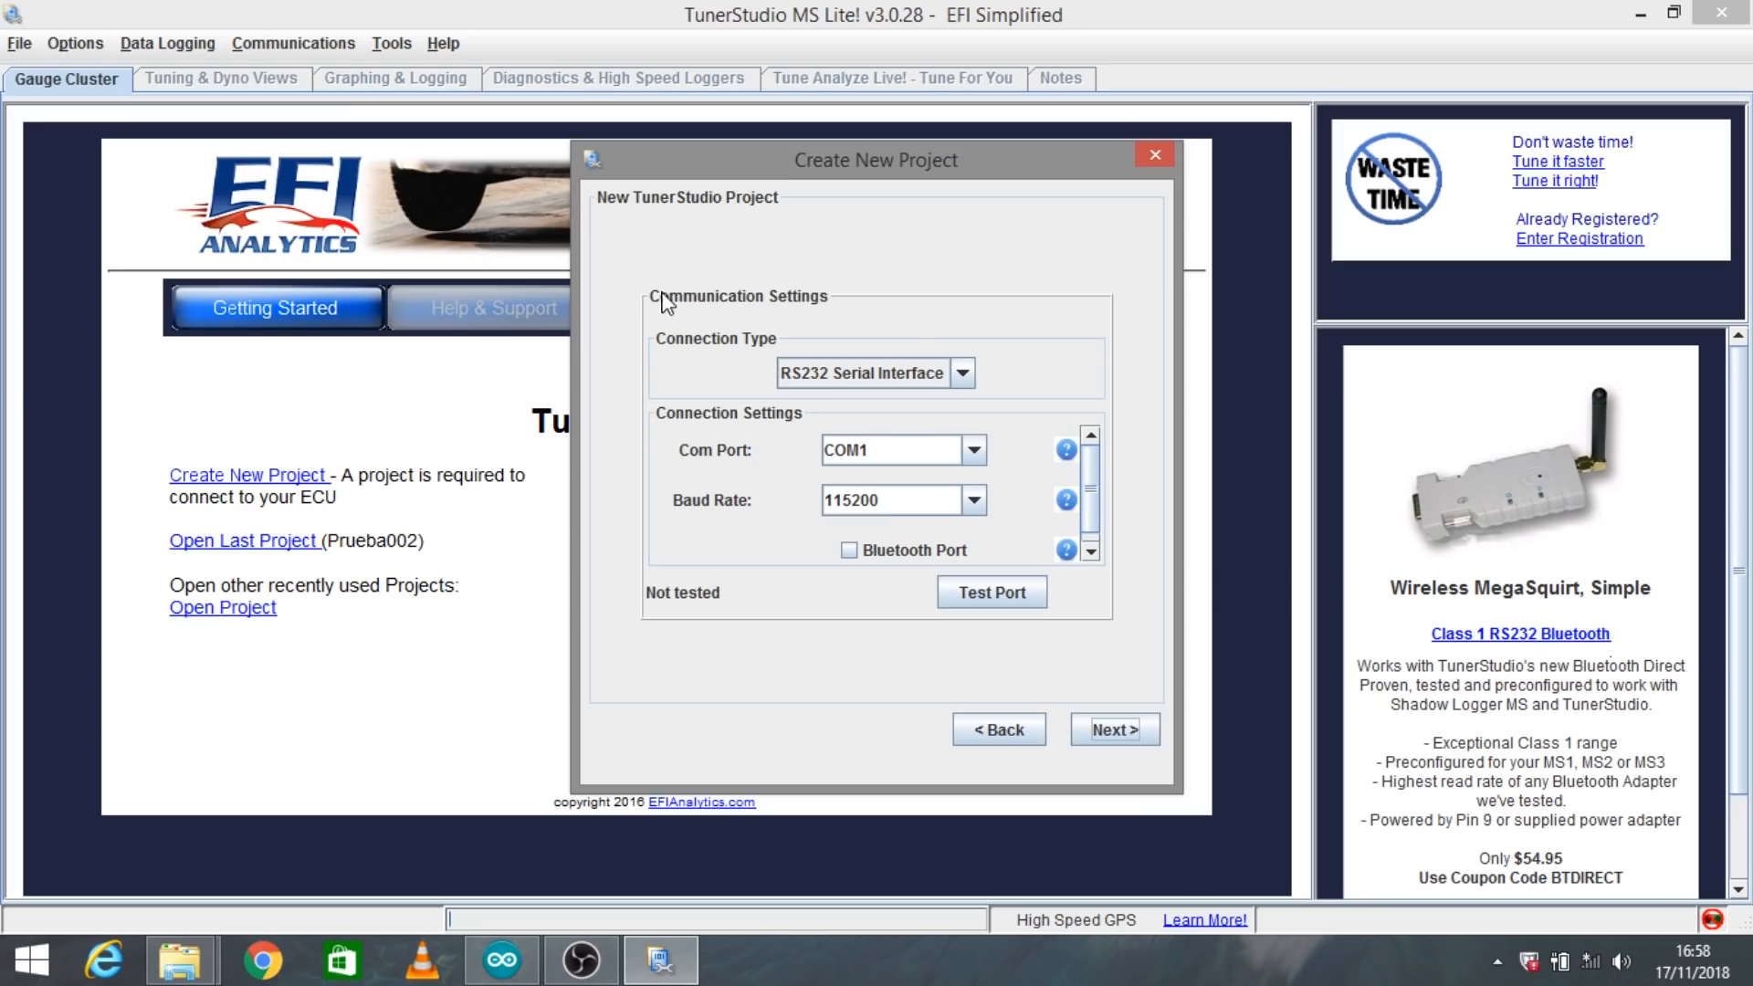
Set the RS232 serial connection's port to COM3 and finish creating the project with the default dashboard
click(967, 382)
click(966, 382)
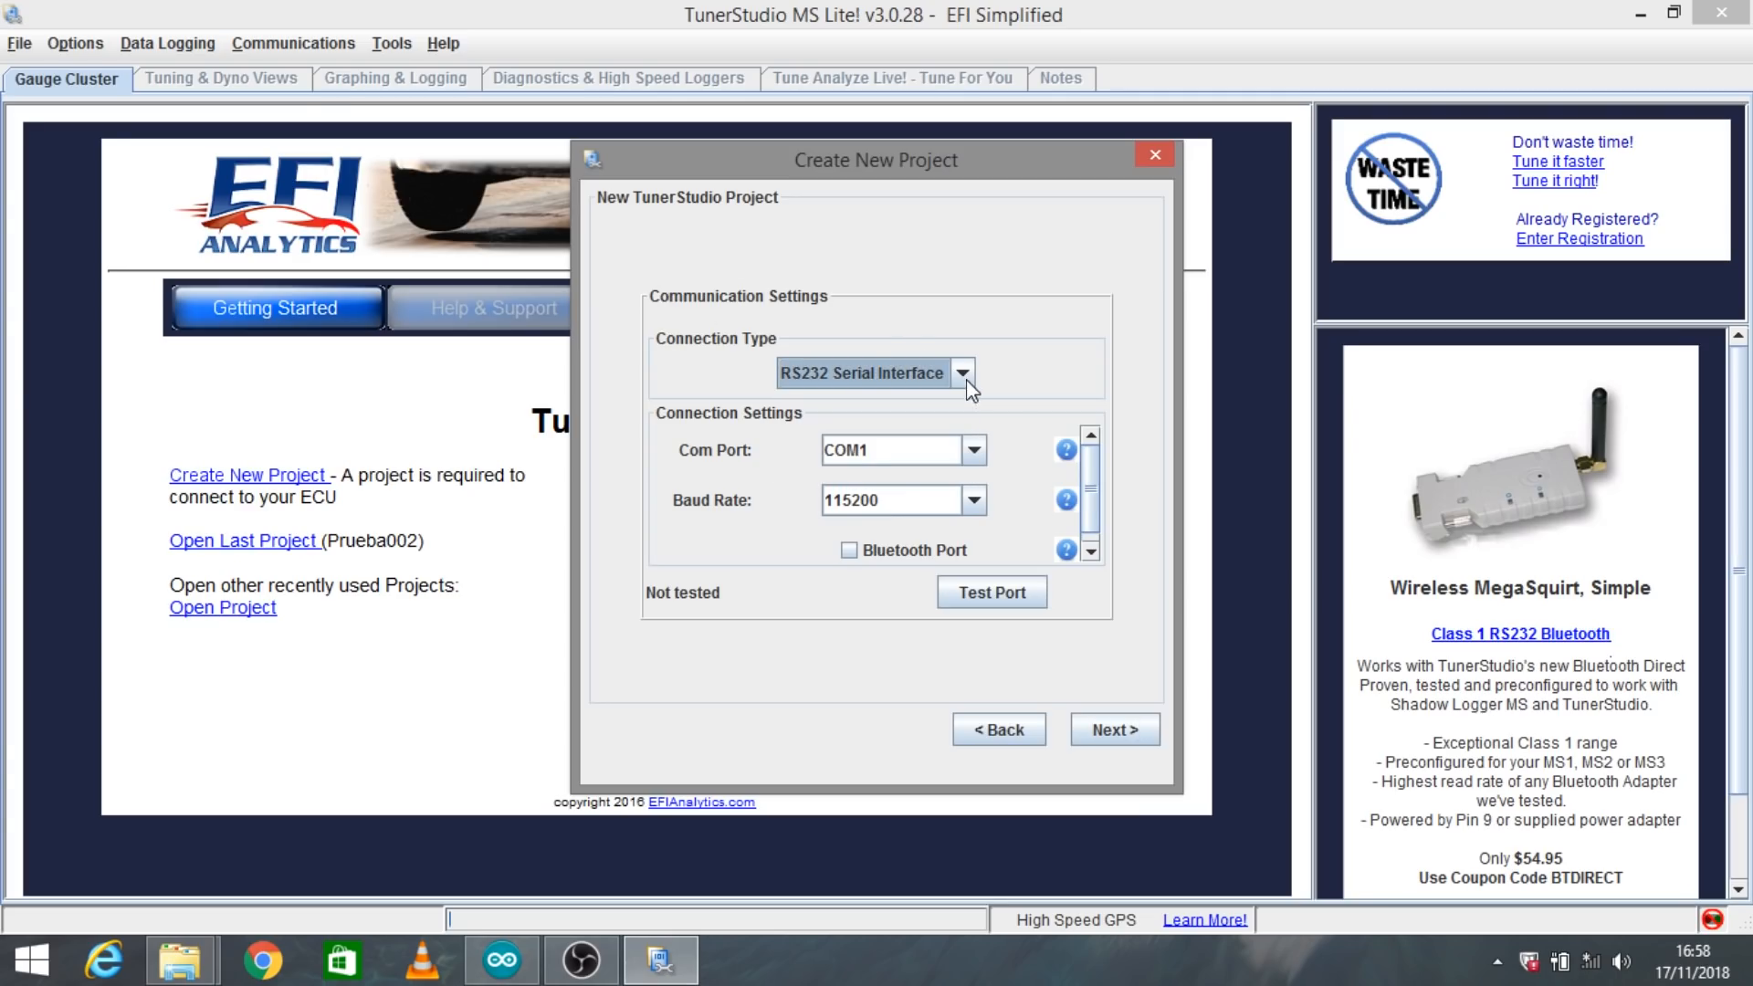
click(974, 449)
click(912, 493)
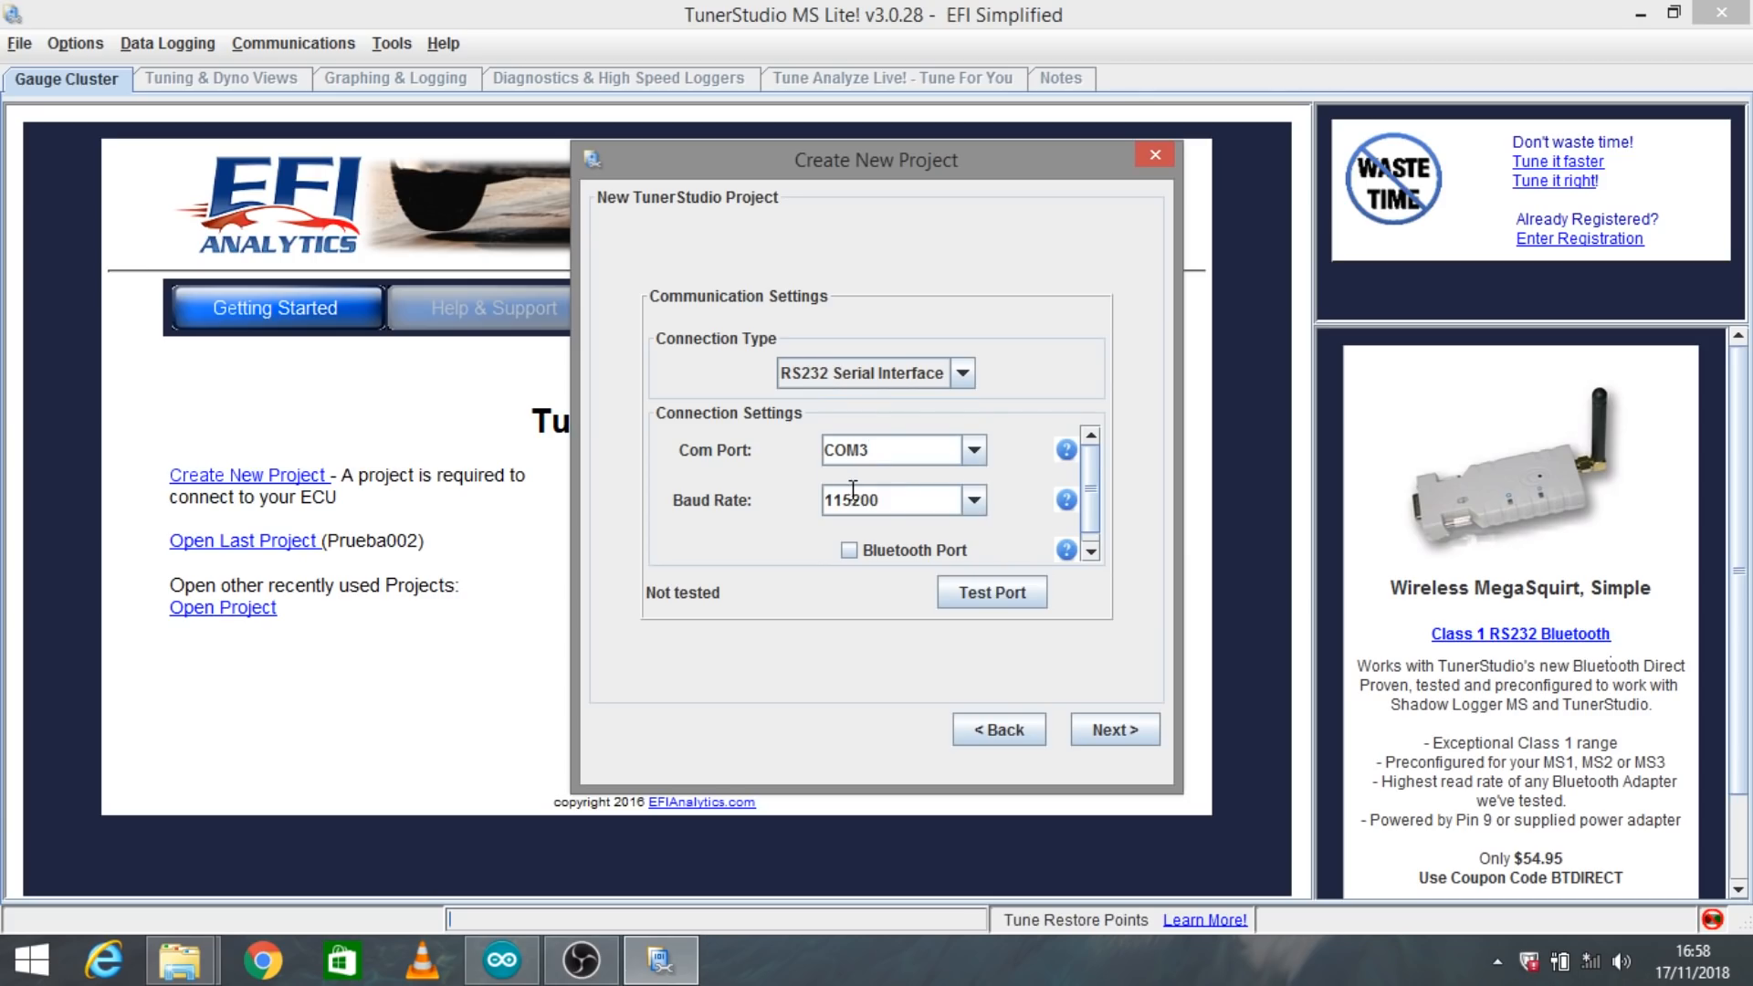
click(1115, 729)
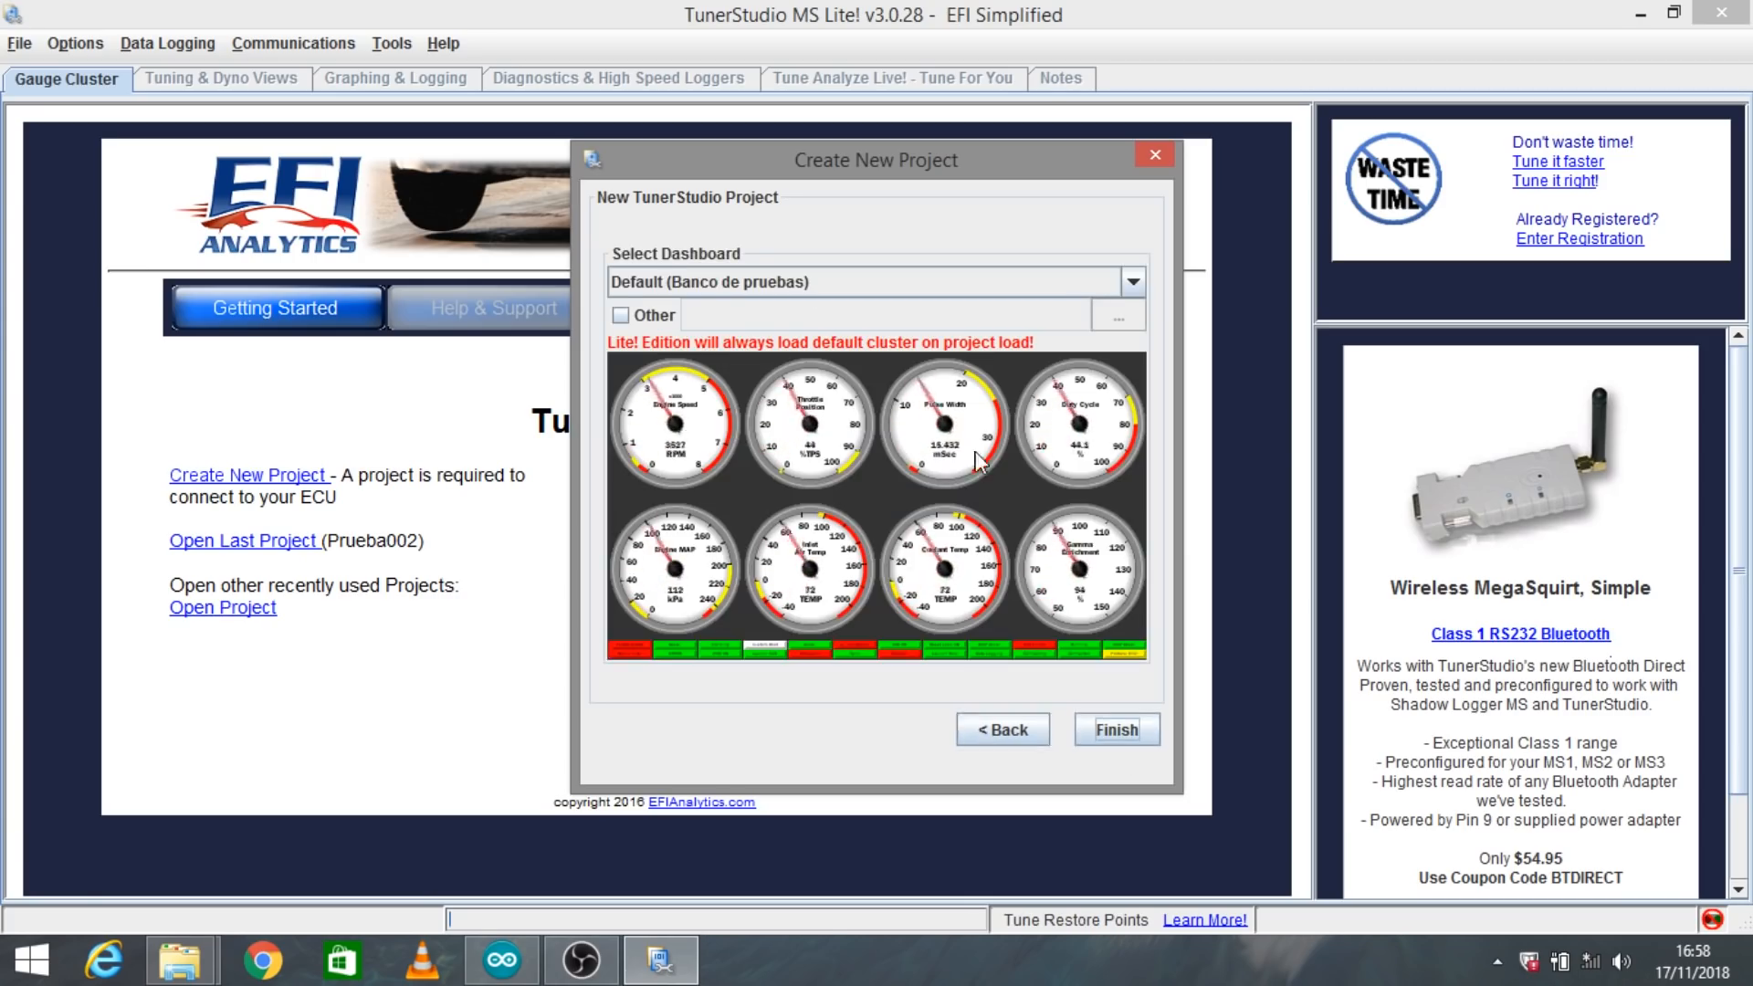
click(1121, 730)
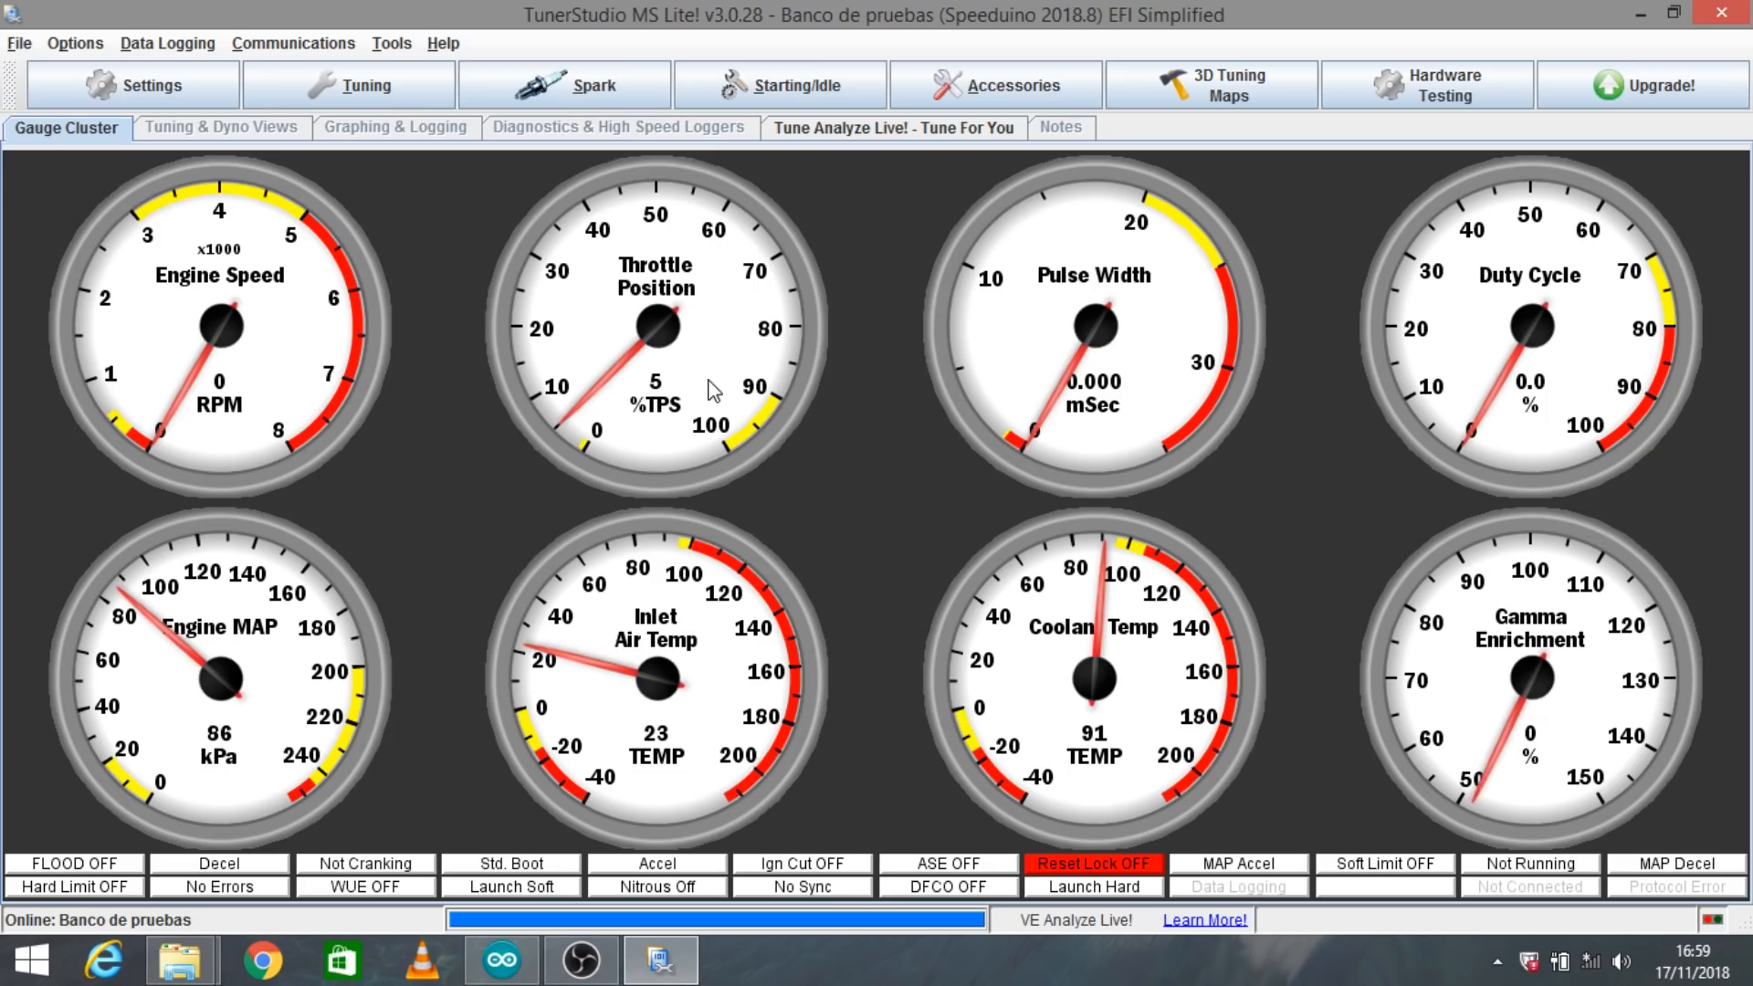
Calibrate the throttle position sensor by capturing the current ADC counts for closed and full throttle, and accept the calibration
click(391, 46)
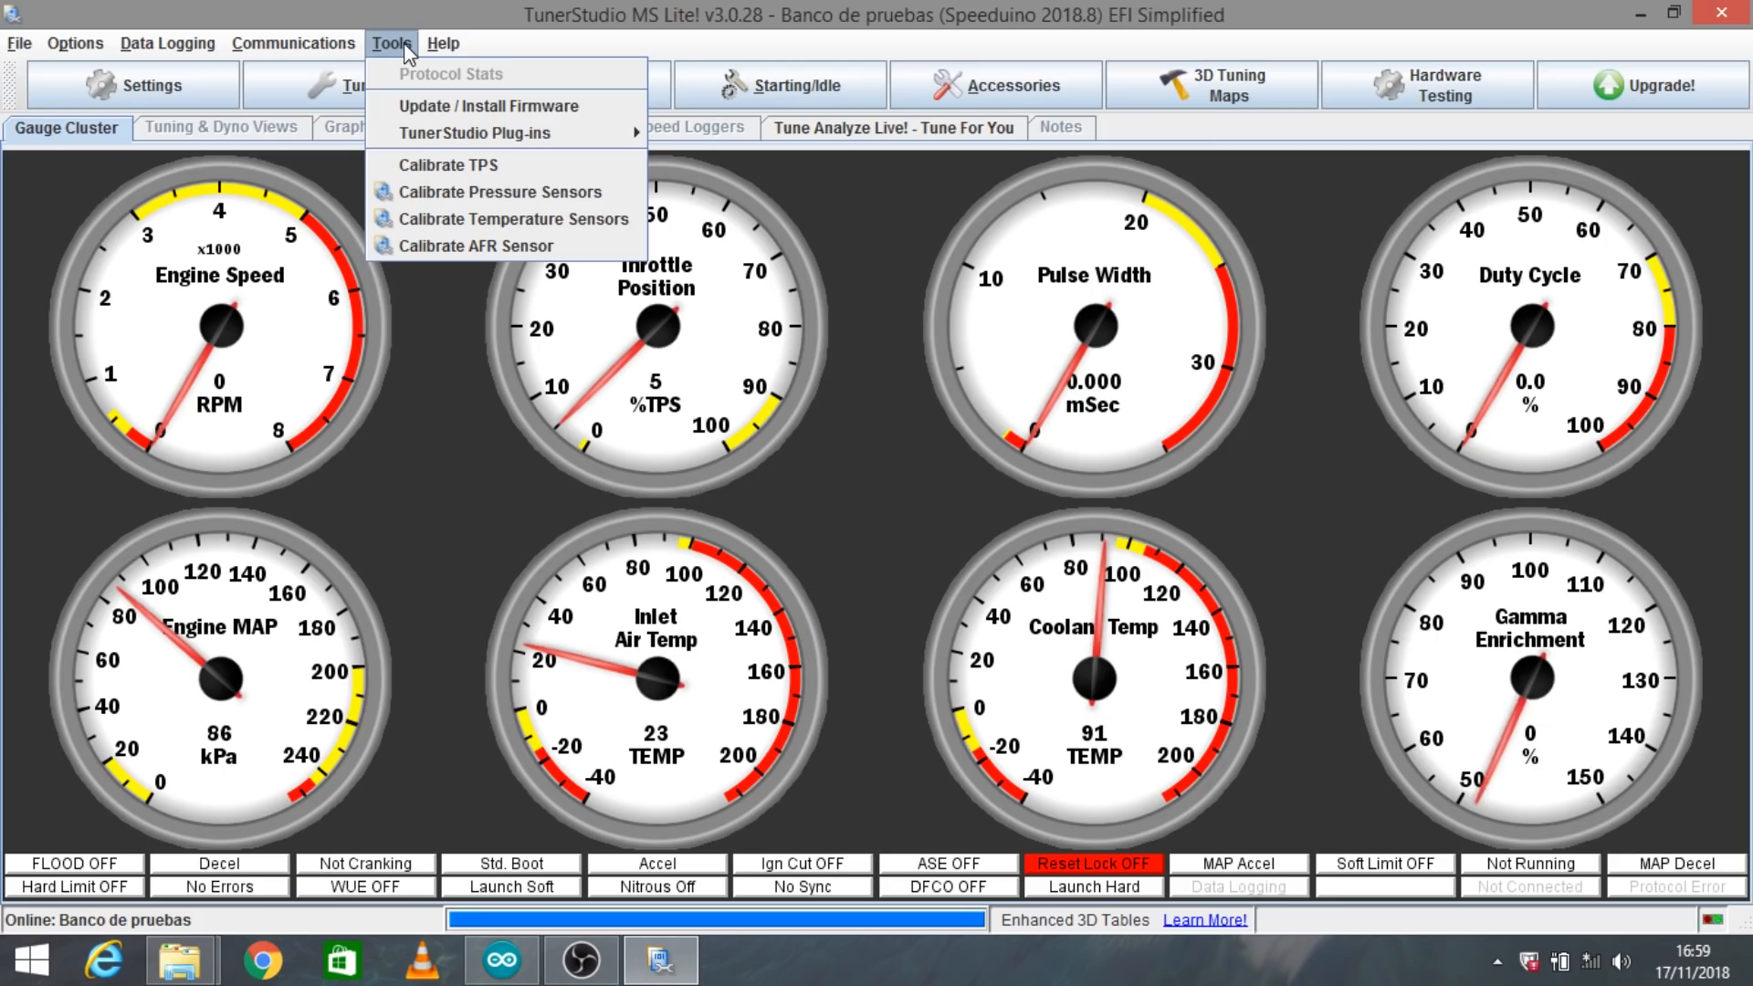
click(441, 166)
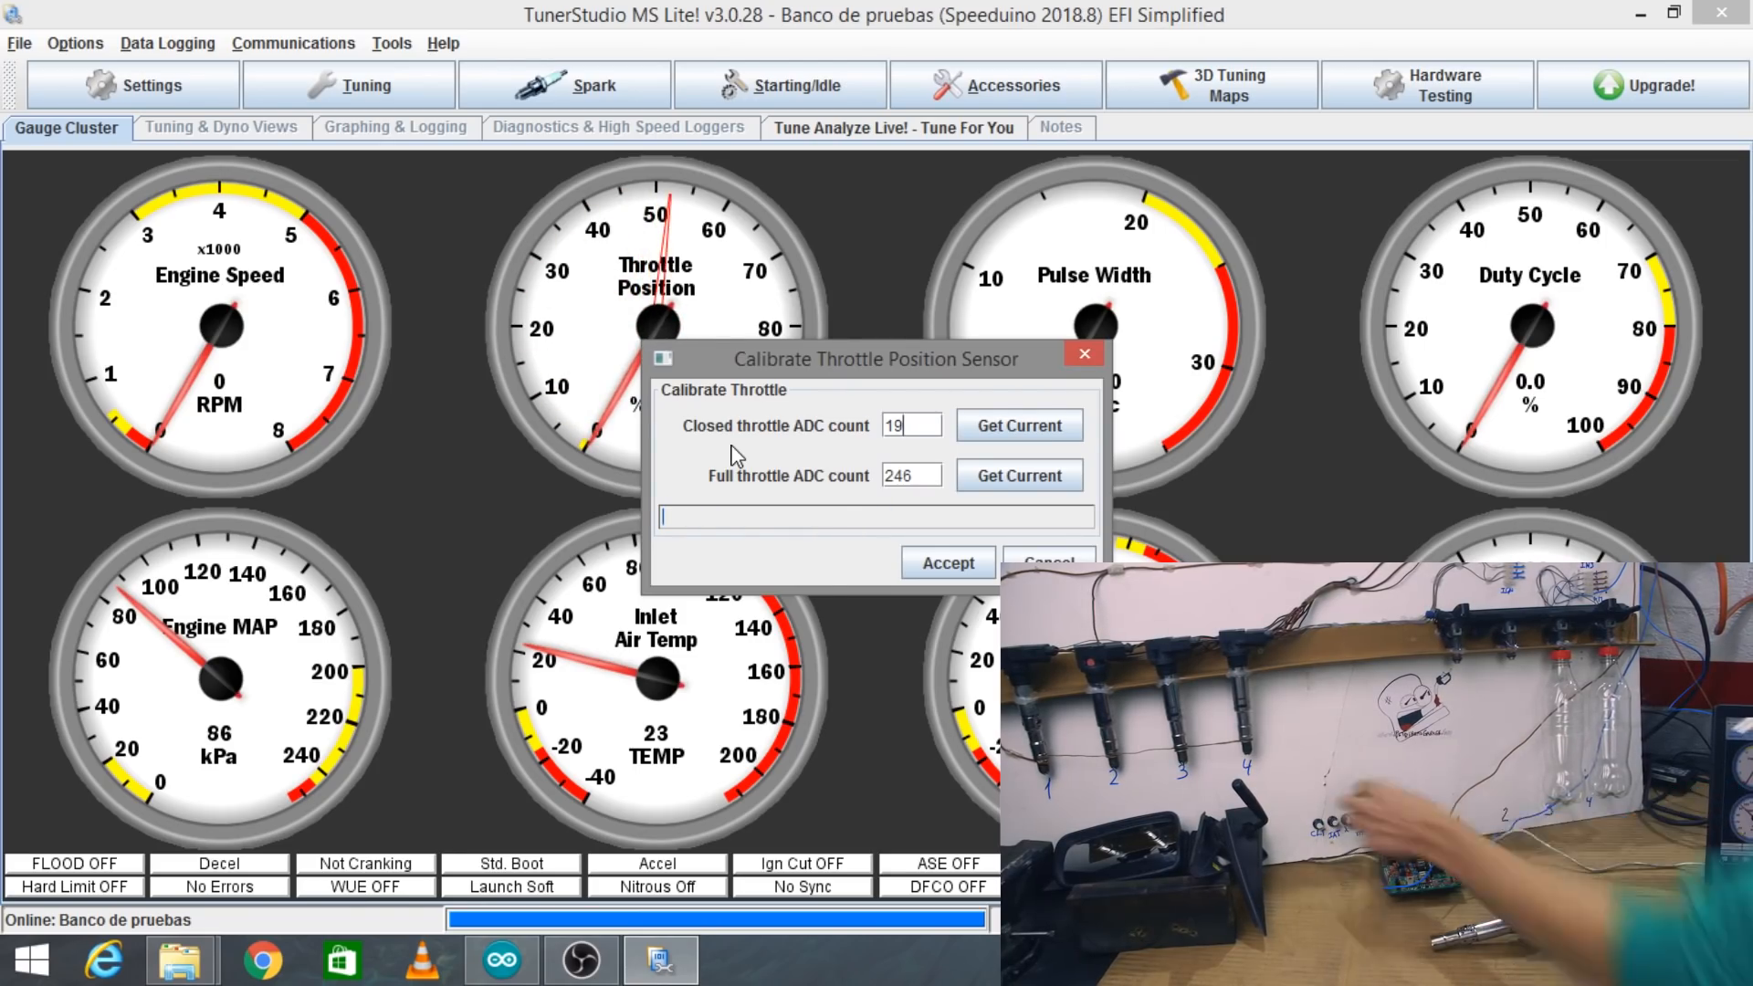
click(1021, 427)
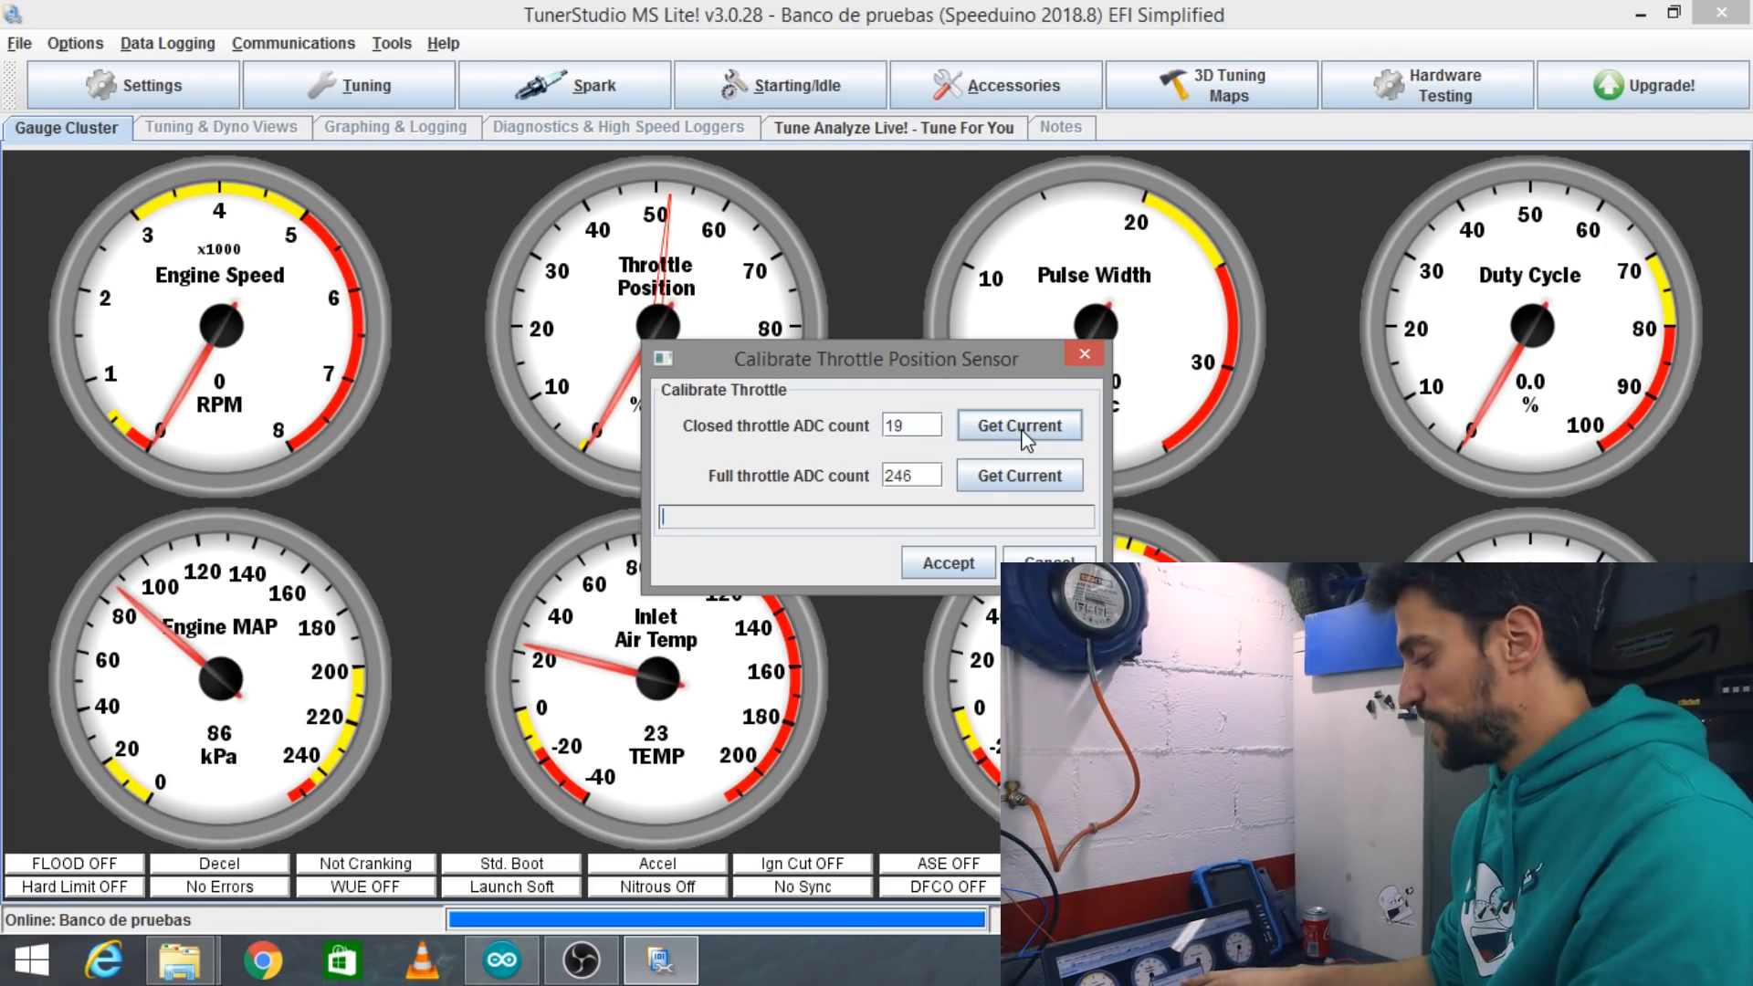
click(1022, 435)
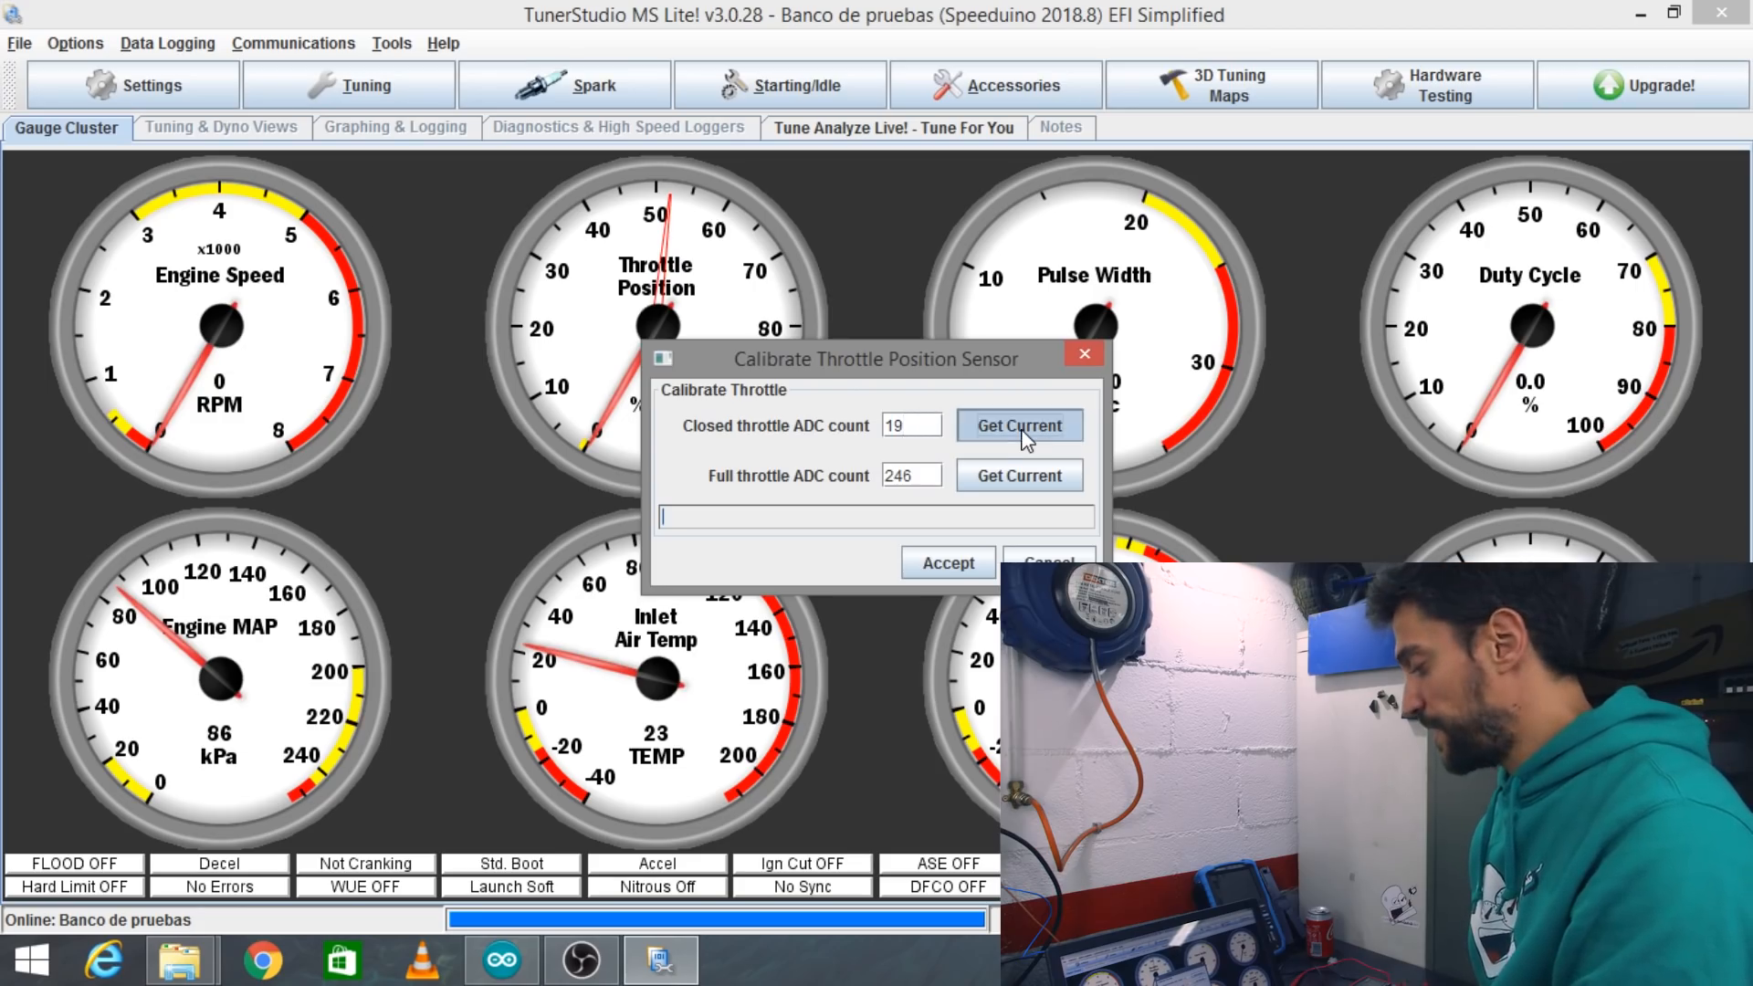
double_click(887, 427)
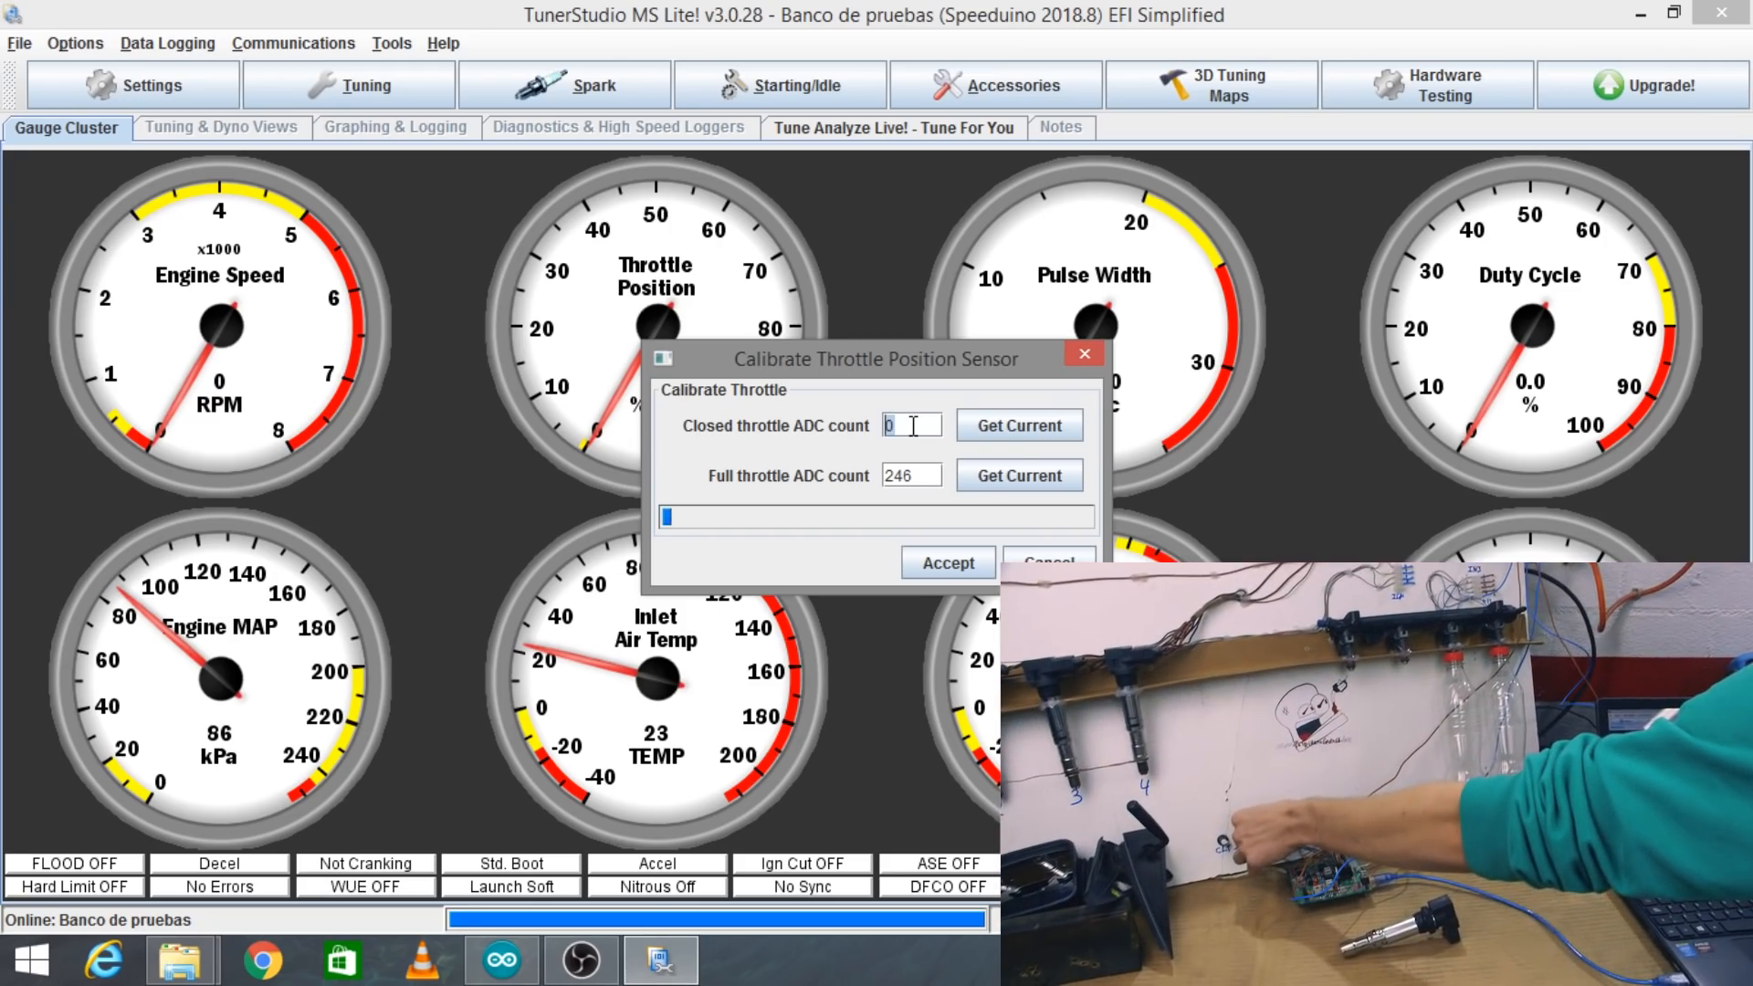
click(1017, 425)
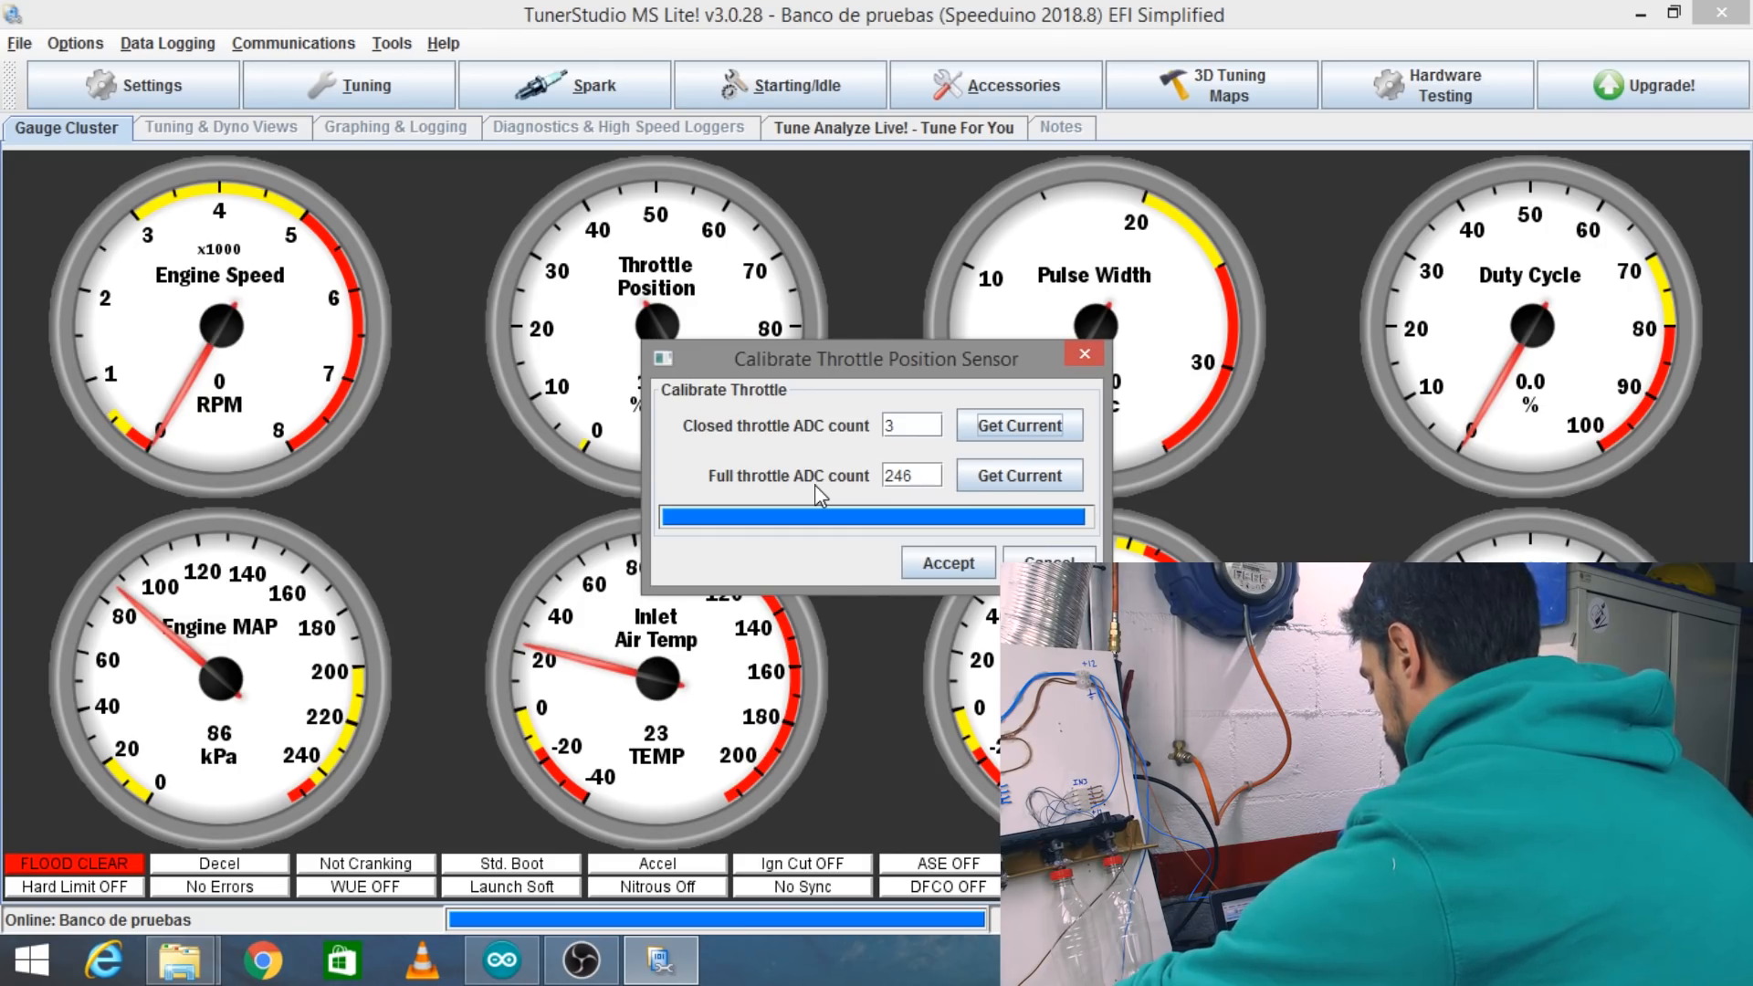
click(1017, 480)
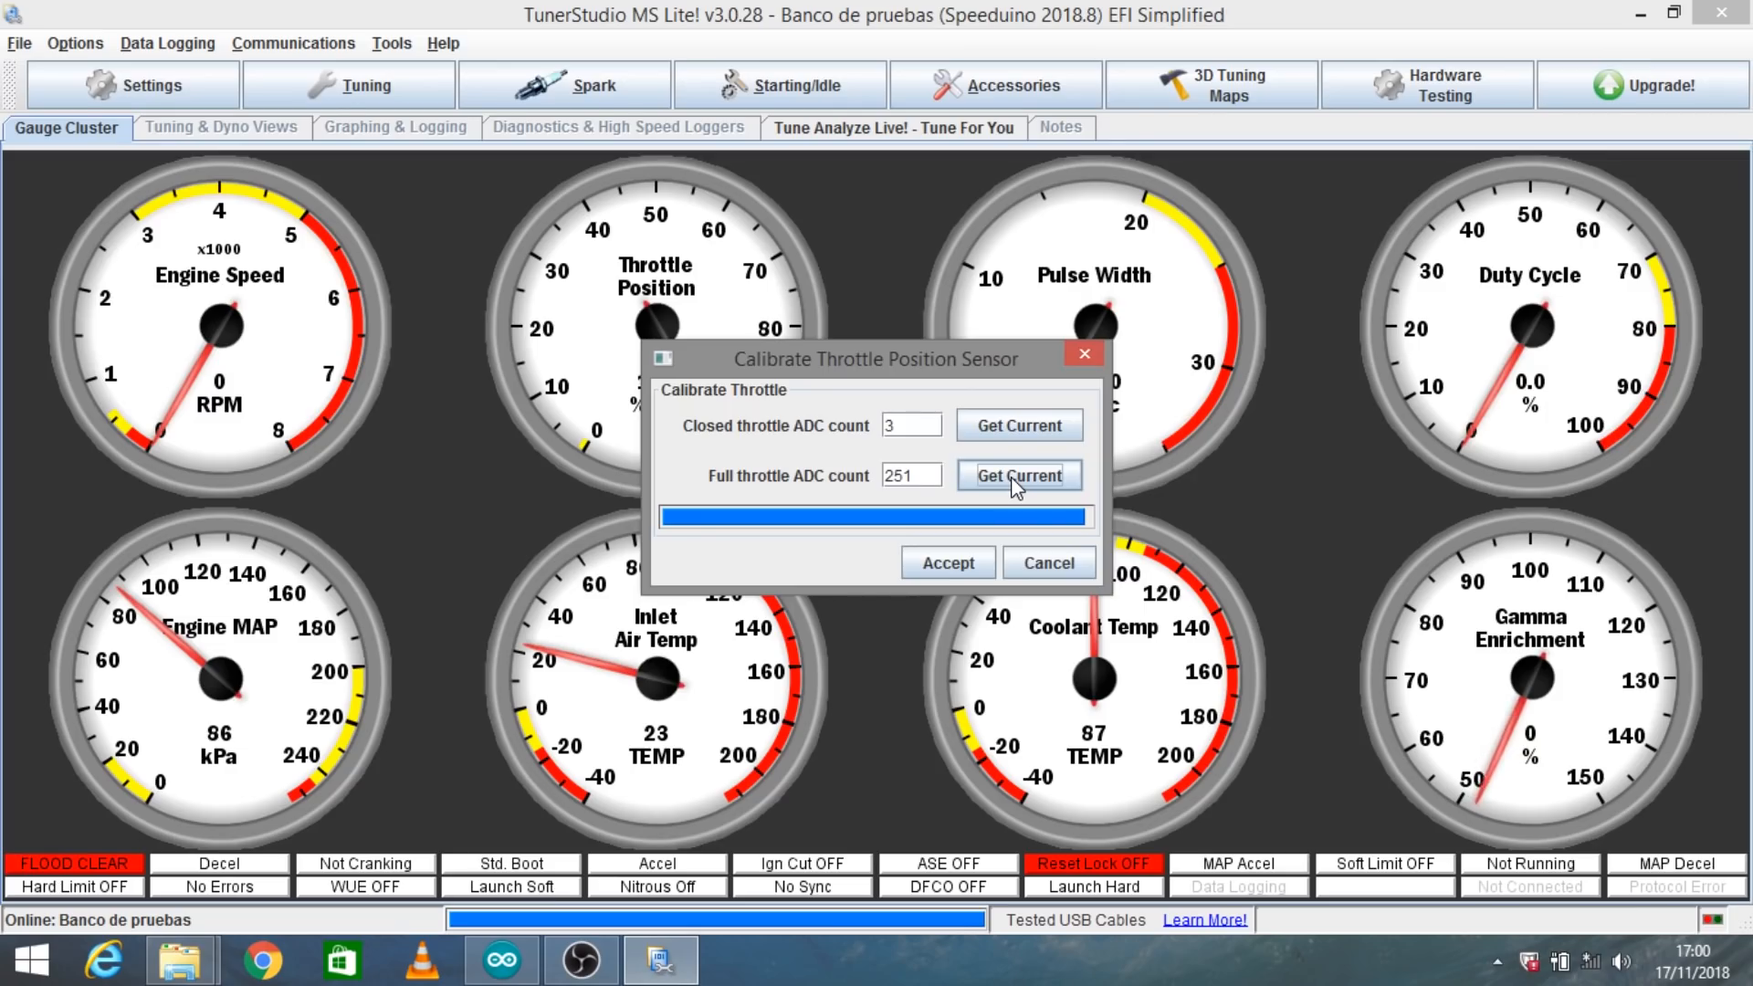
click(949, 563)
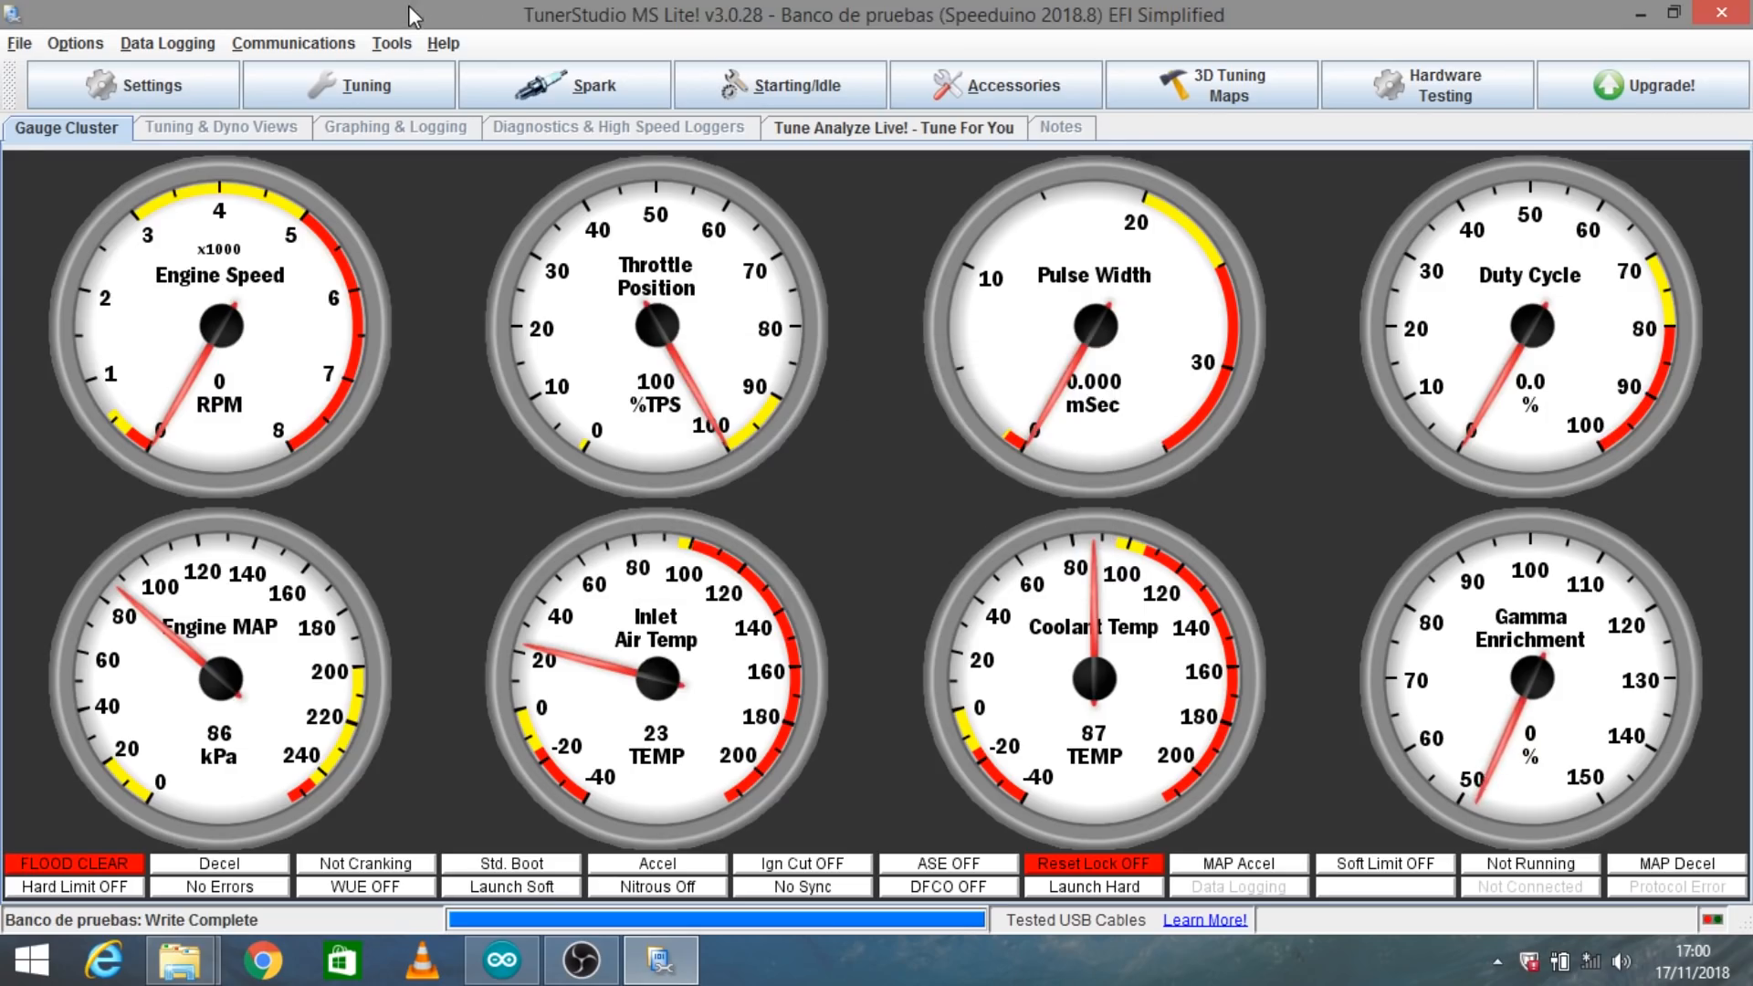
Open the pressure sensor calibration and set the MAP sensor's common pressure sensor to Custom
click(393, 43)
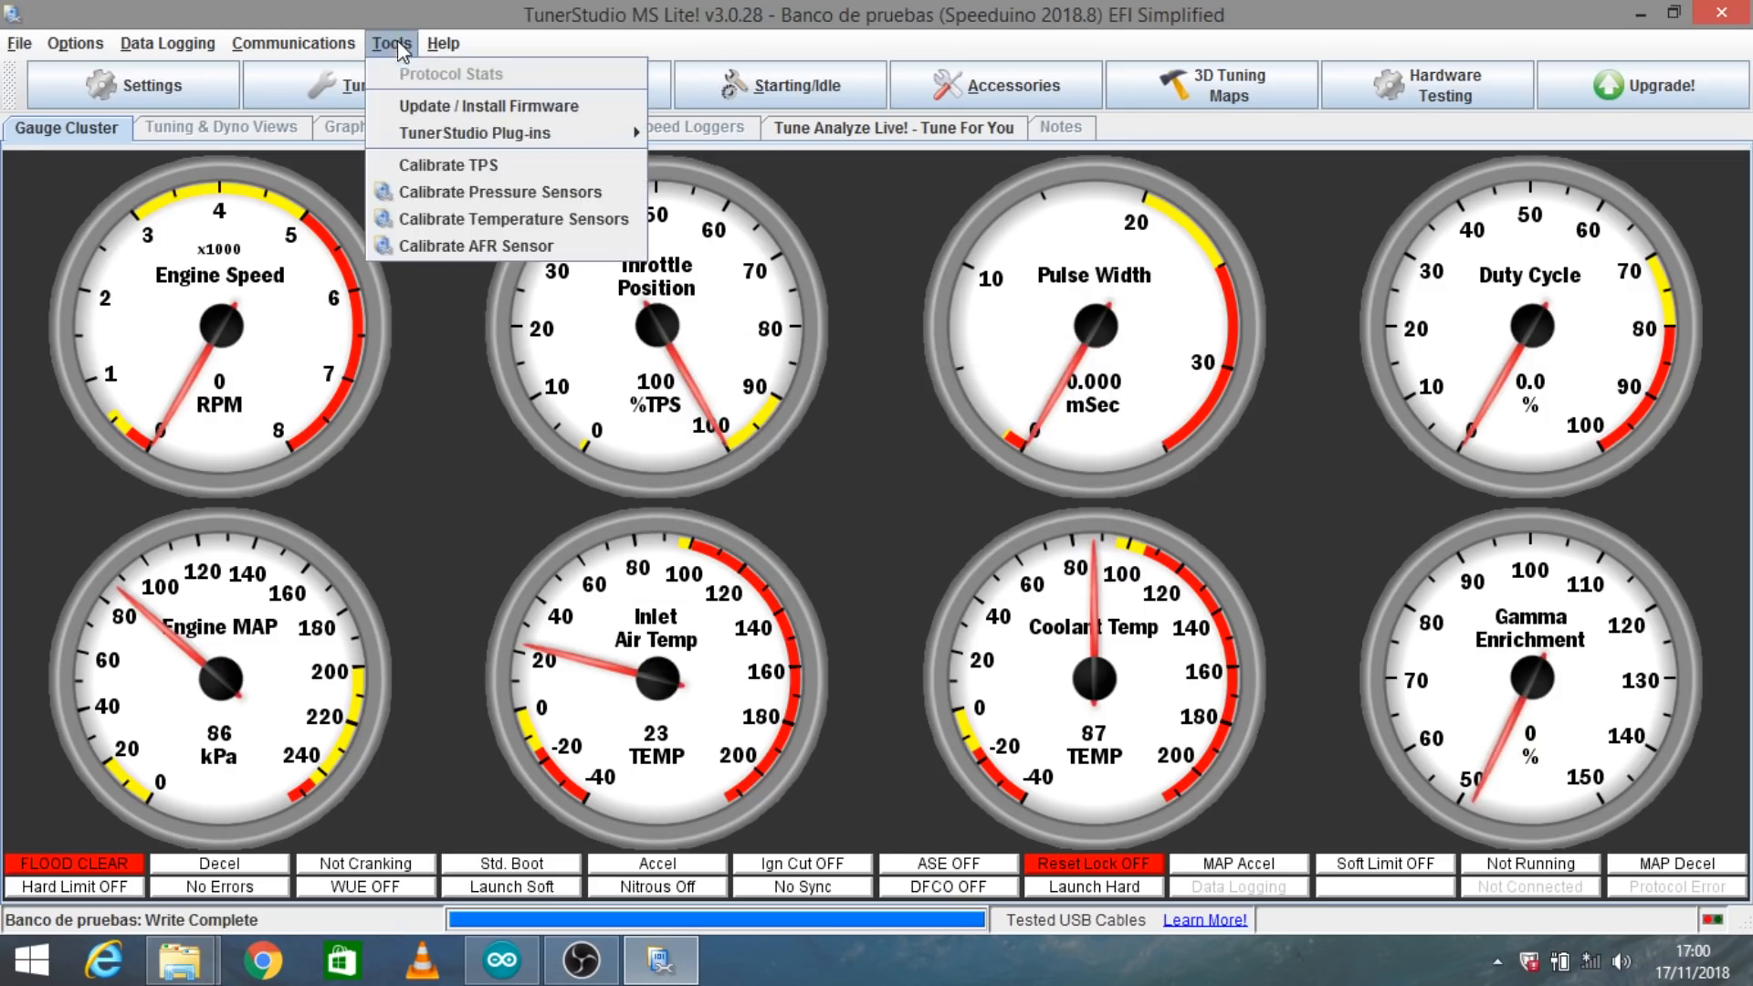
click(420, 187)
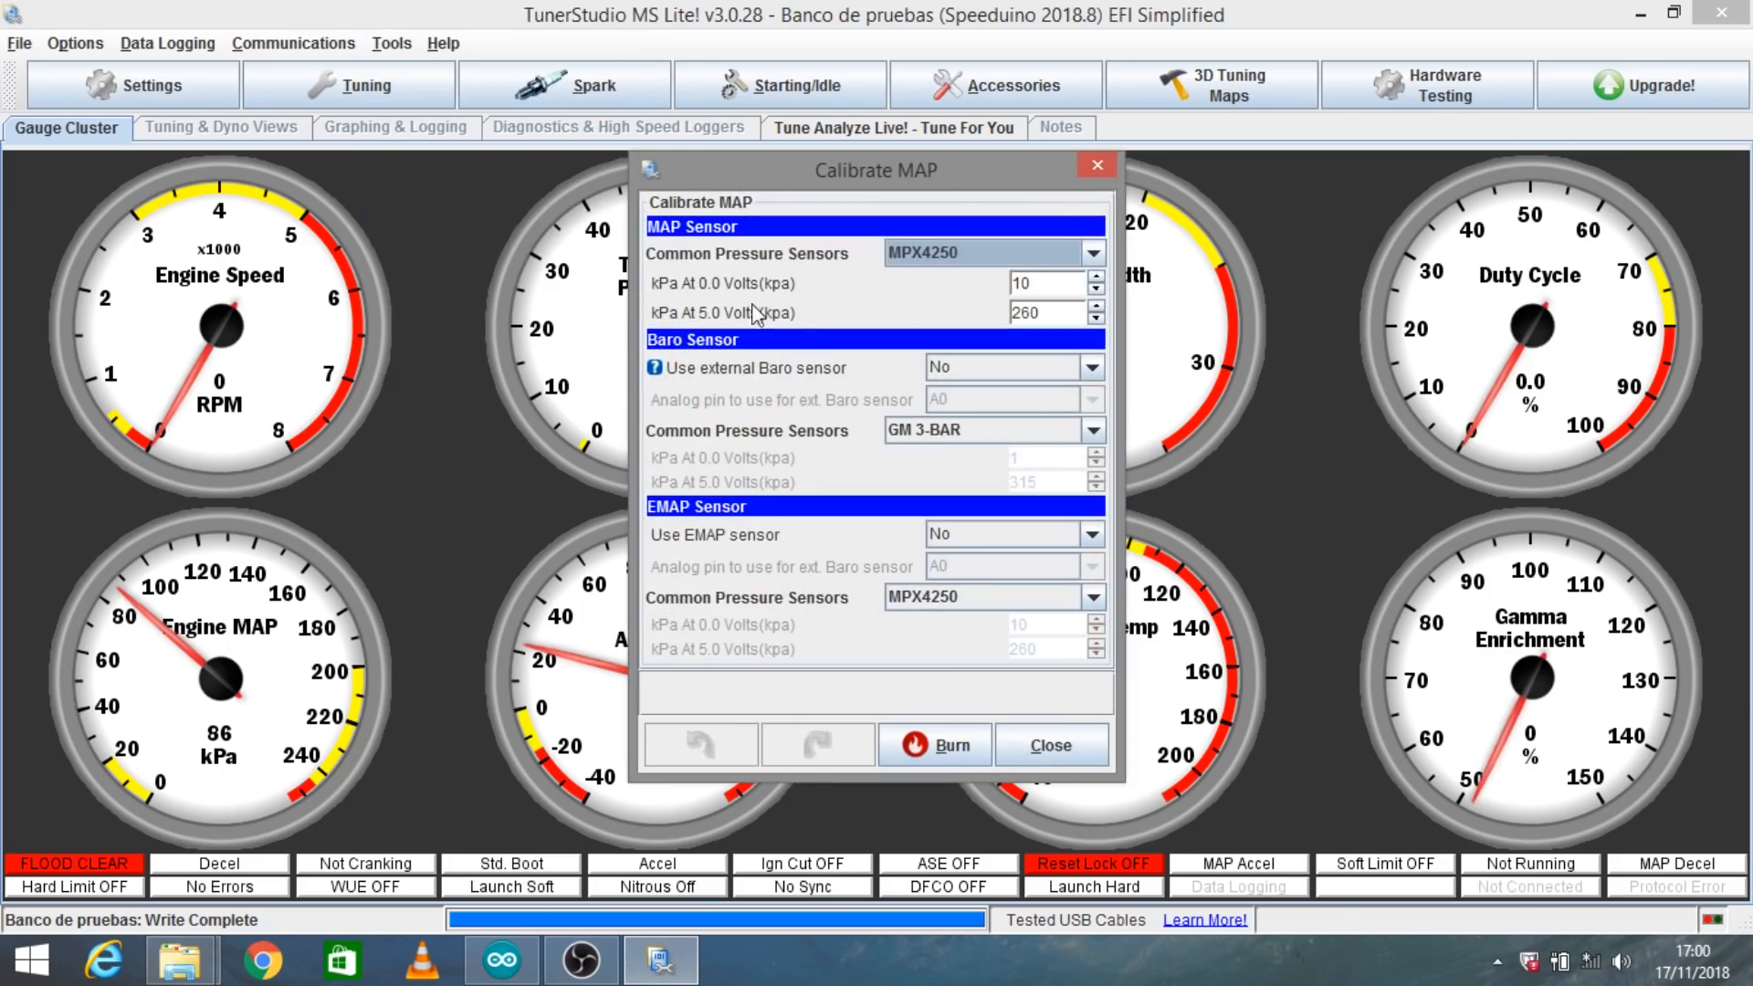
click(1095, 254)
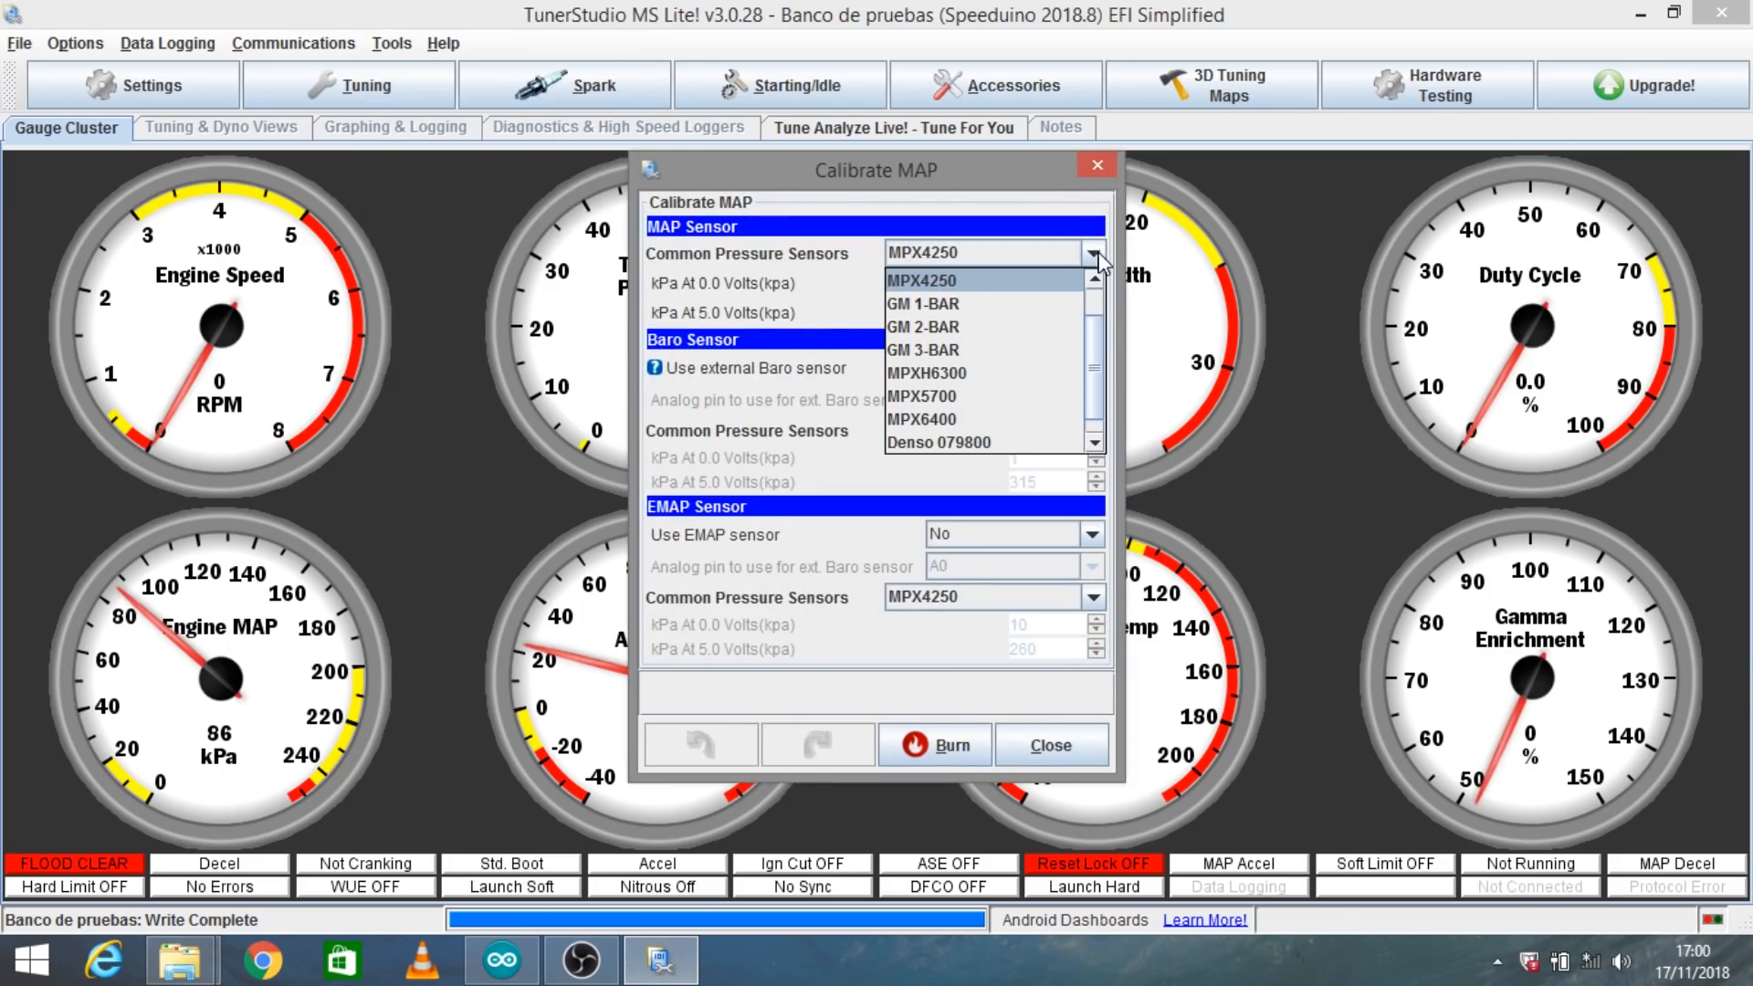
drag(1100, 363, 1097, 323)
mouse_move(1093, 320)
mouse_down()
mouse_move(1097, 383)
mouse_move(1099, 329)
mouse_up()
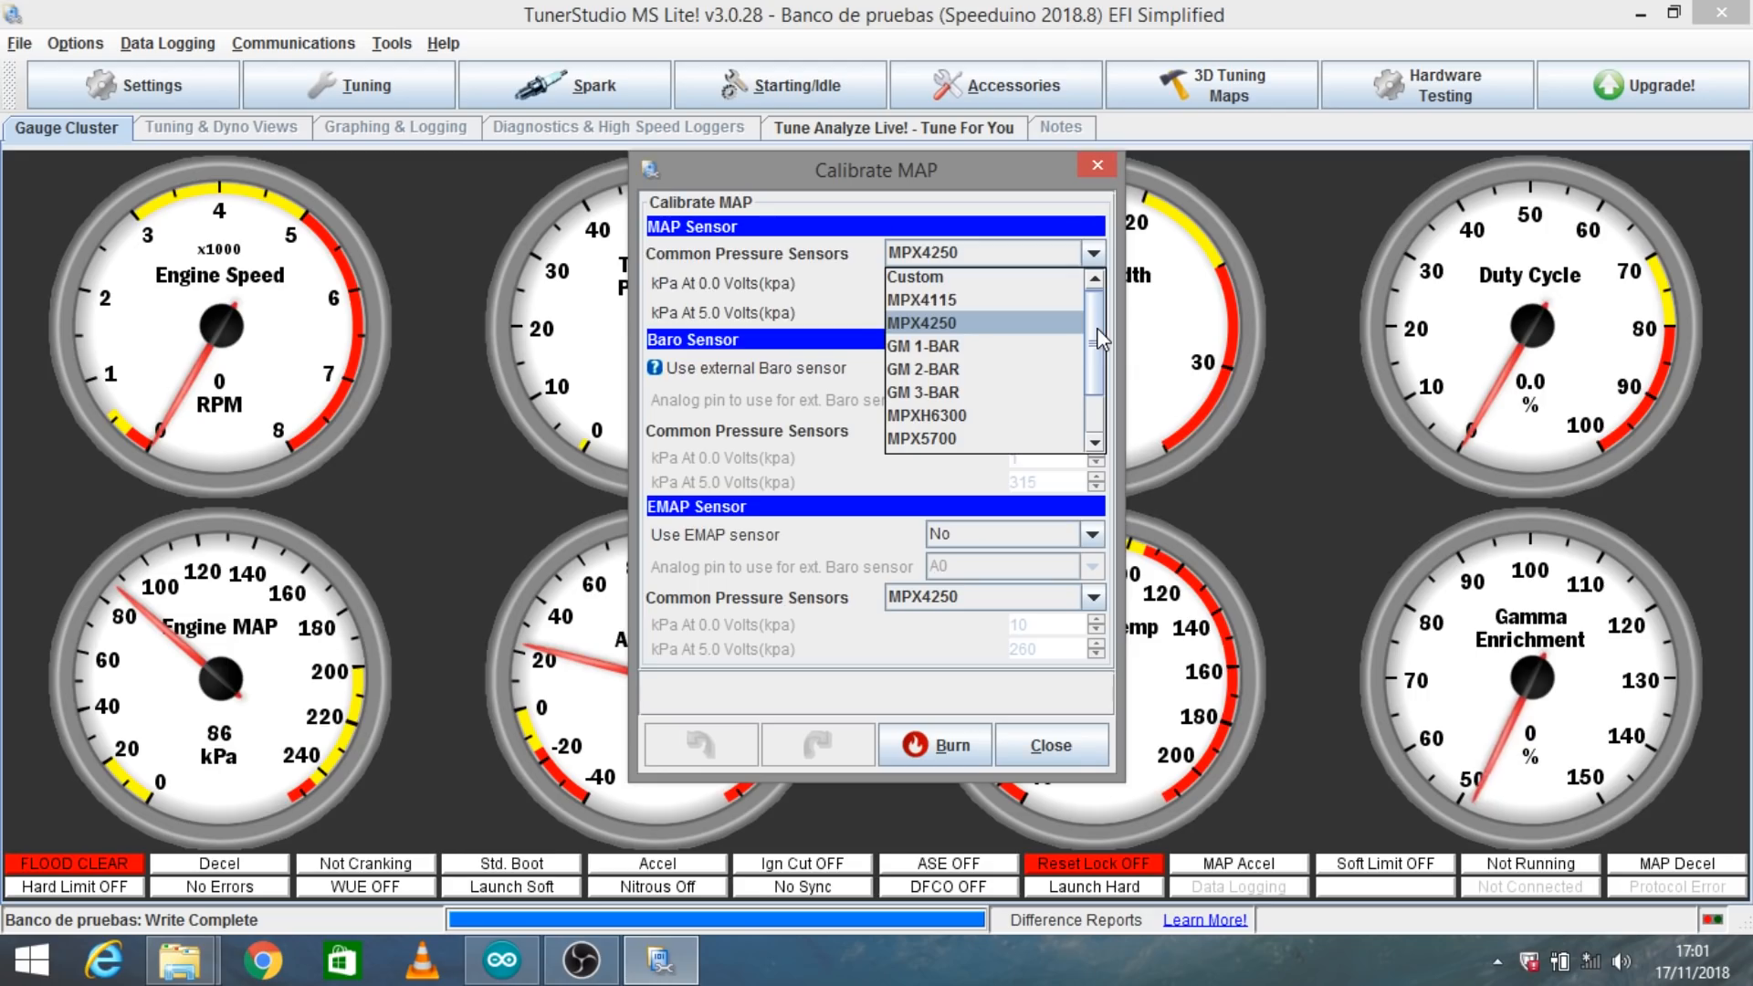
click(950, 326)
click(1093, 253)
scroll(1096, 423, down, 1)
scroll(1023, 347, up, 2)
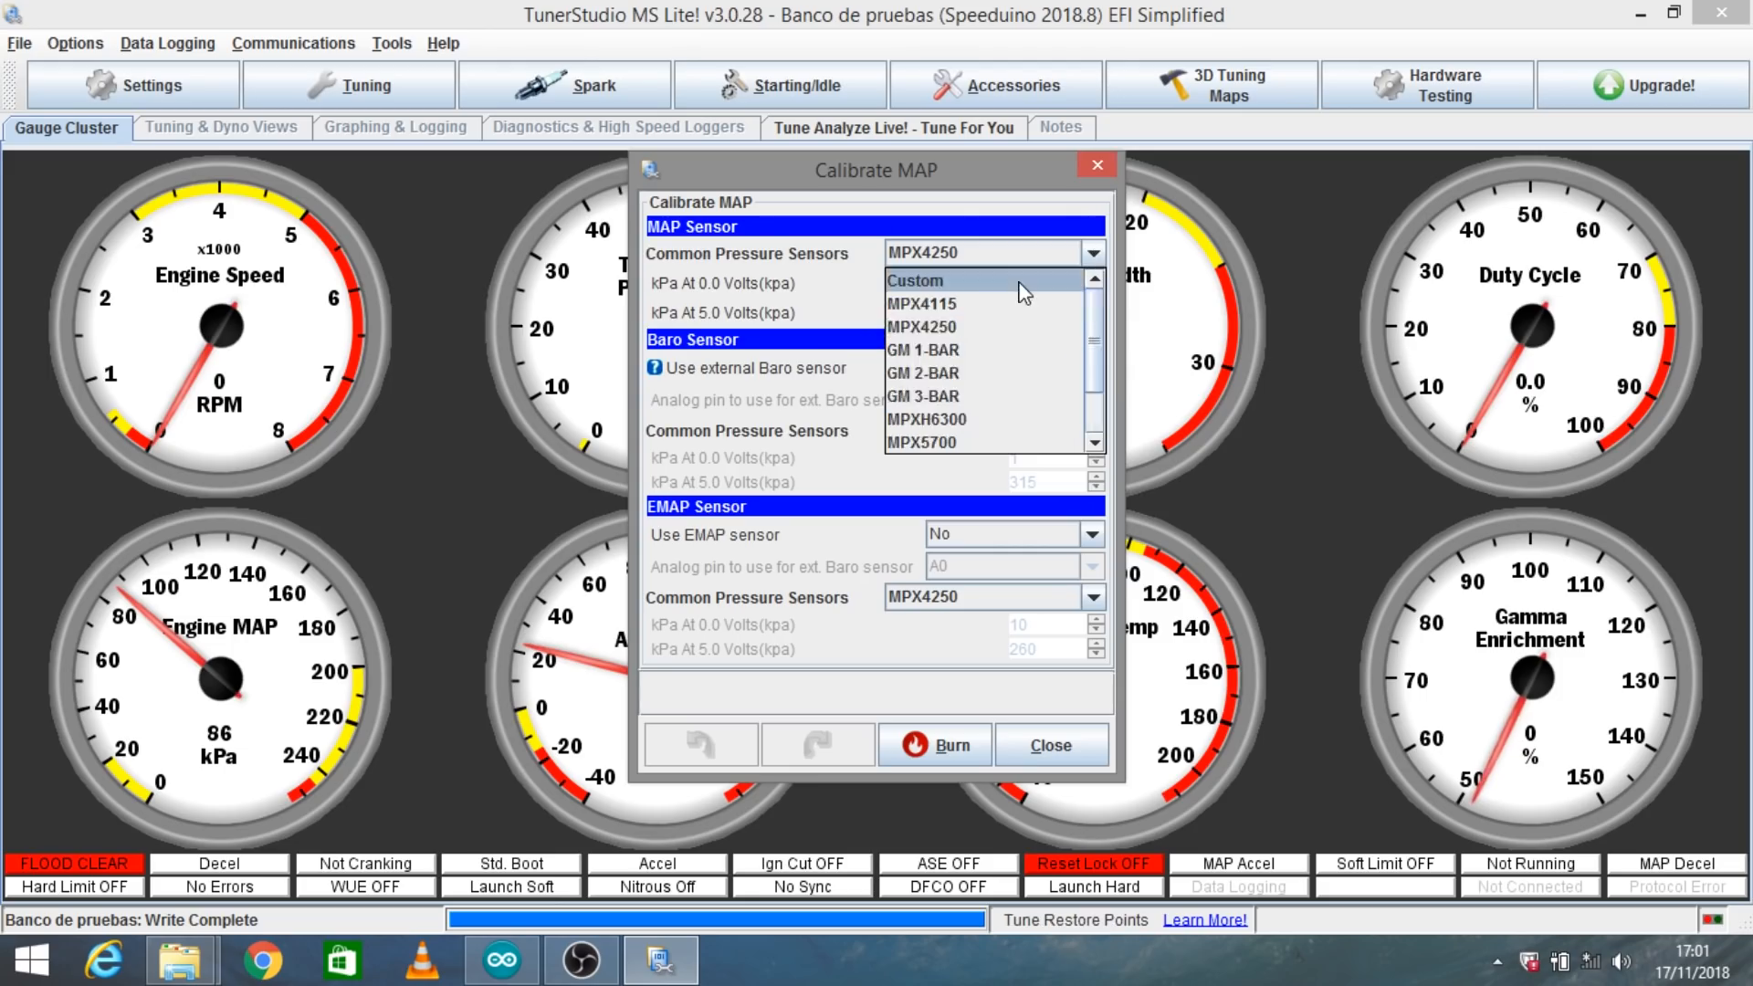
click(1021, 281)
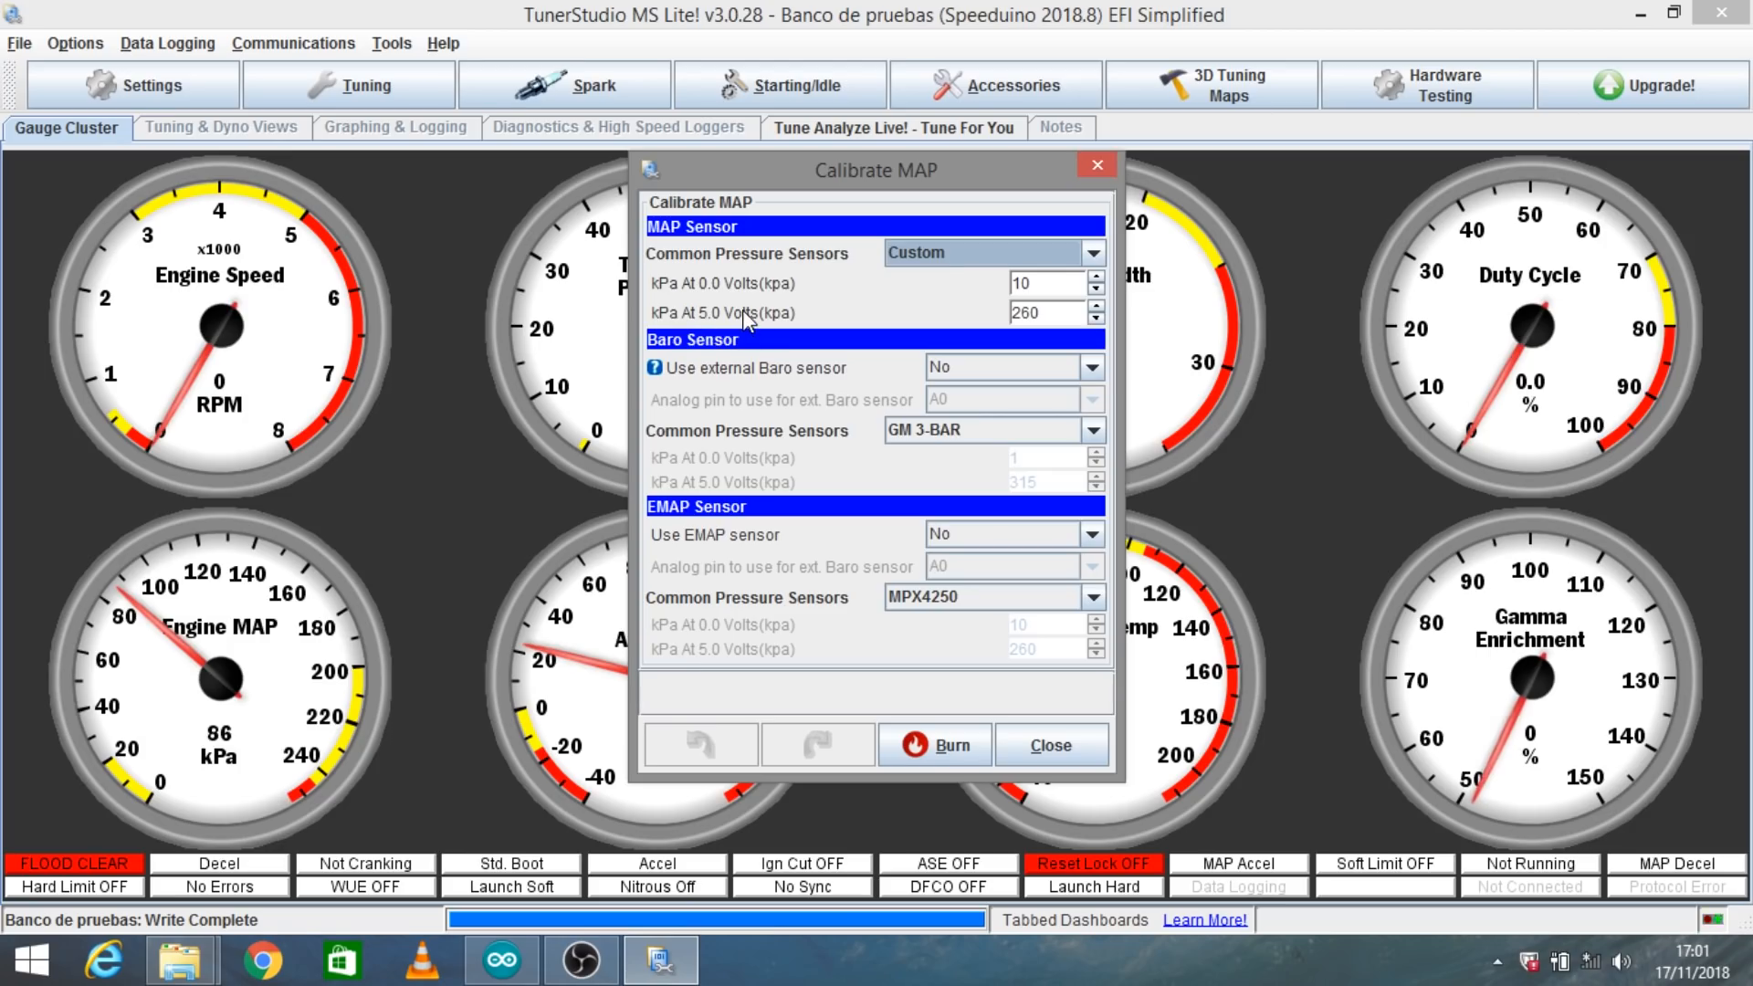
Set the MAP sensor's pressure at 5.0 volts to 240 kPa, burn the calibration to the controller, and close the dialog
click(1046, 315)
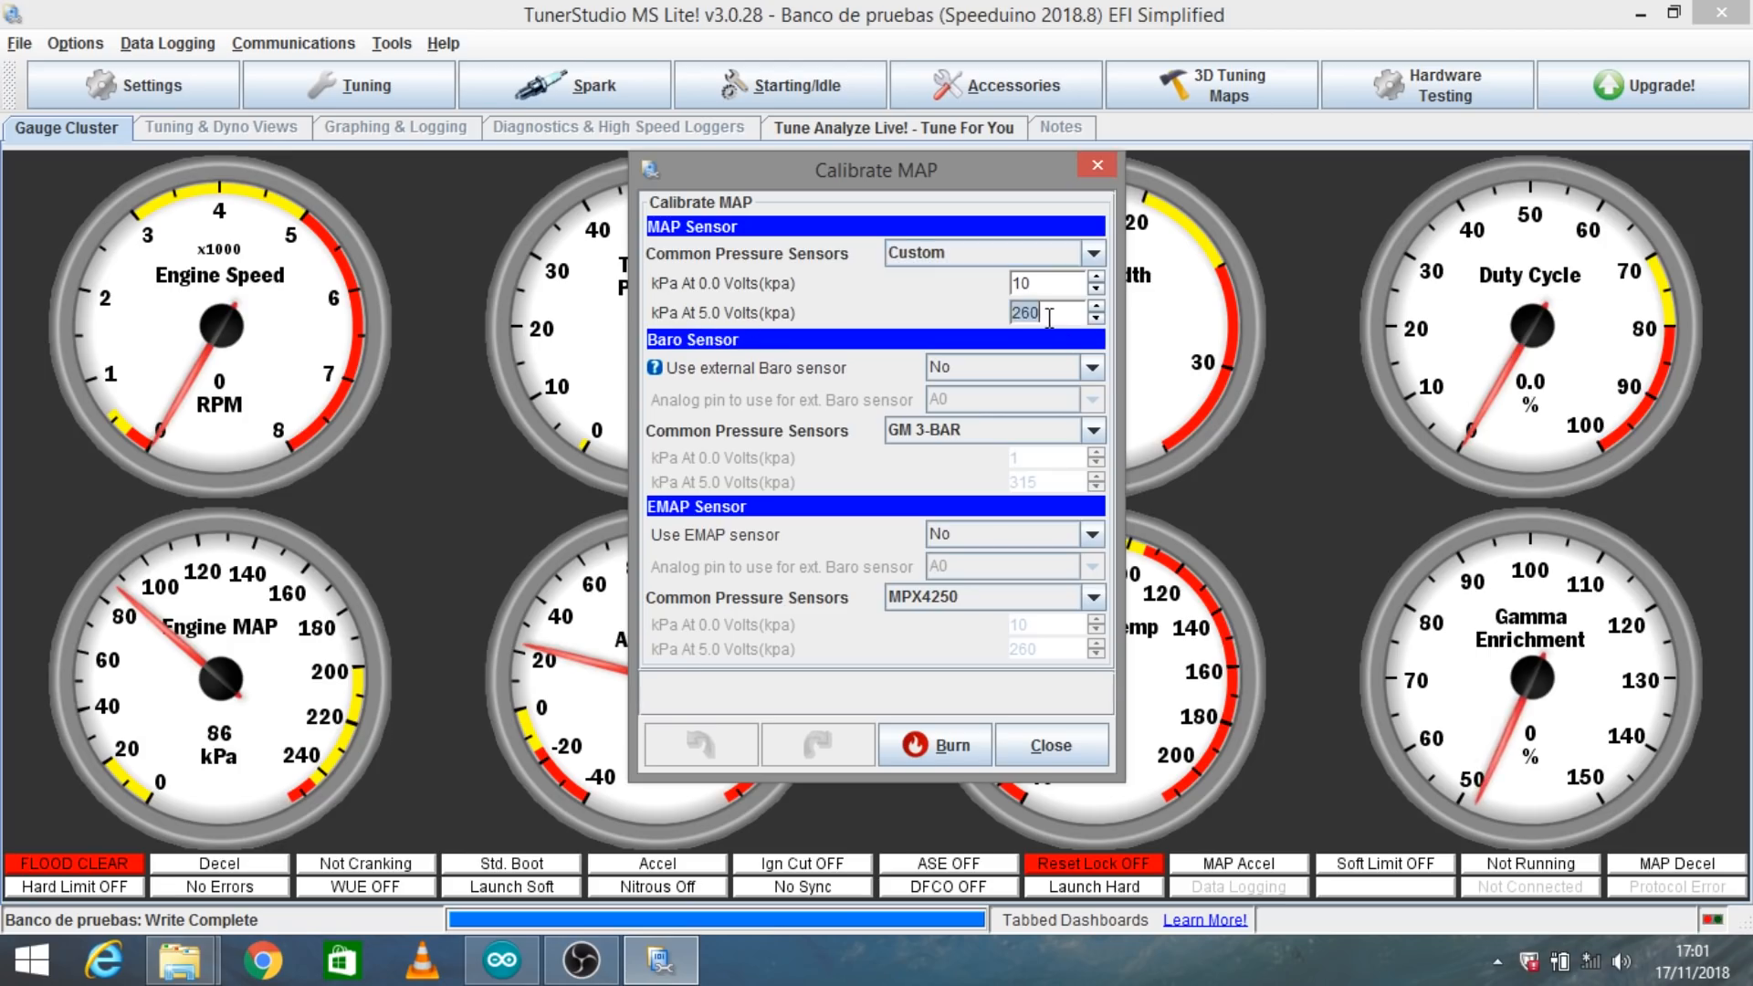
click(1048, 316)
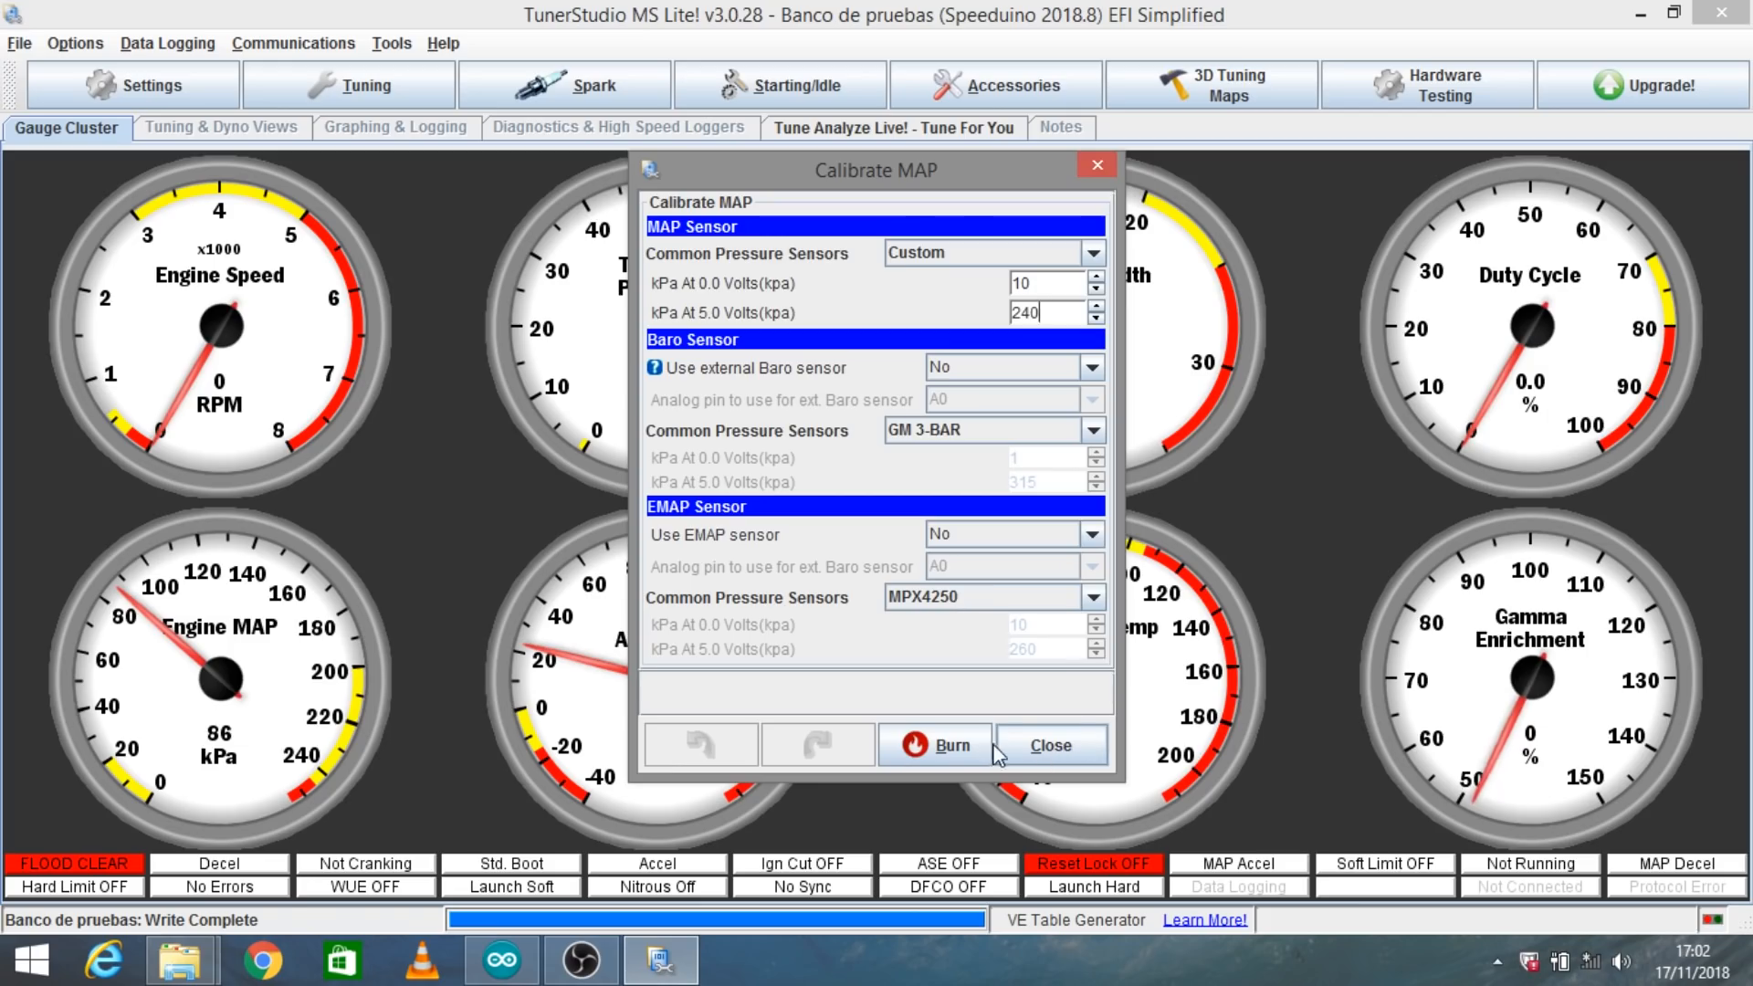
click(935, 745)
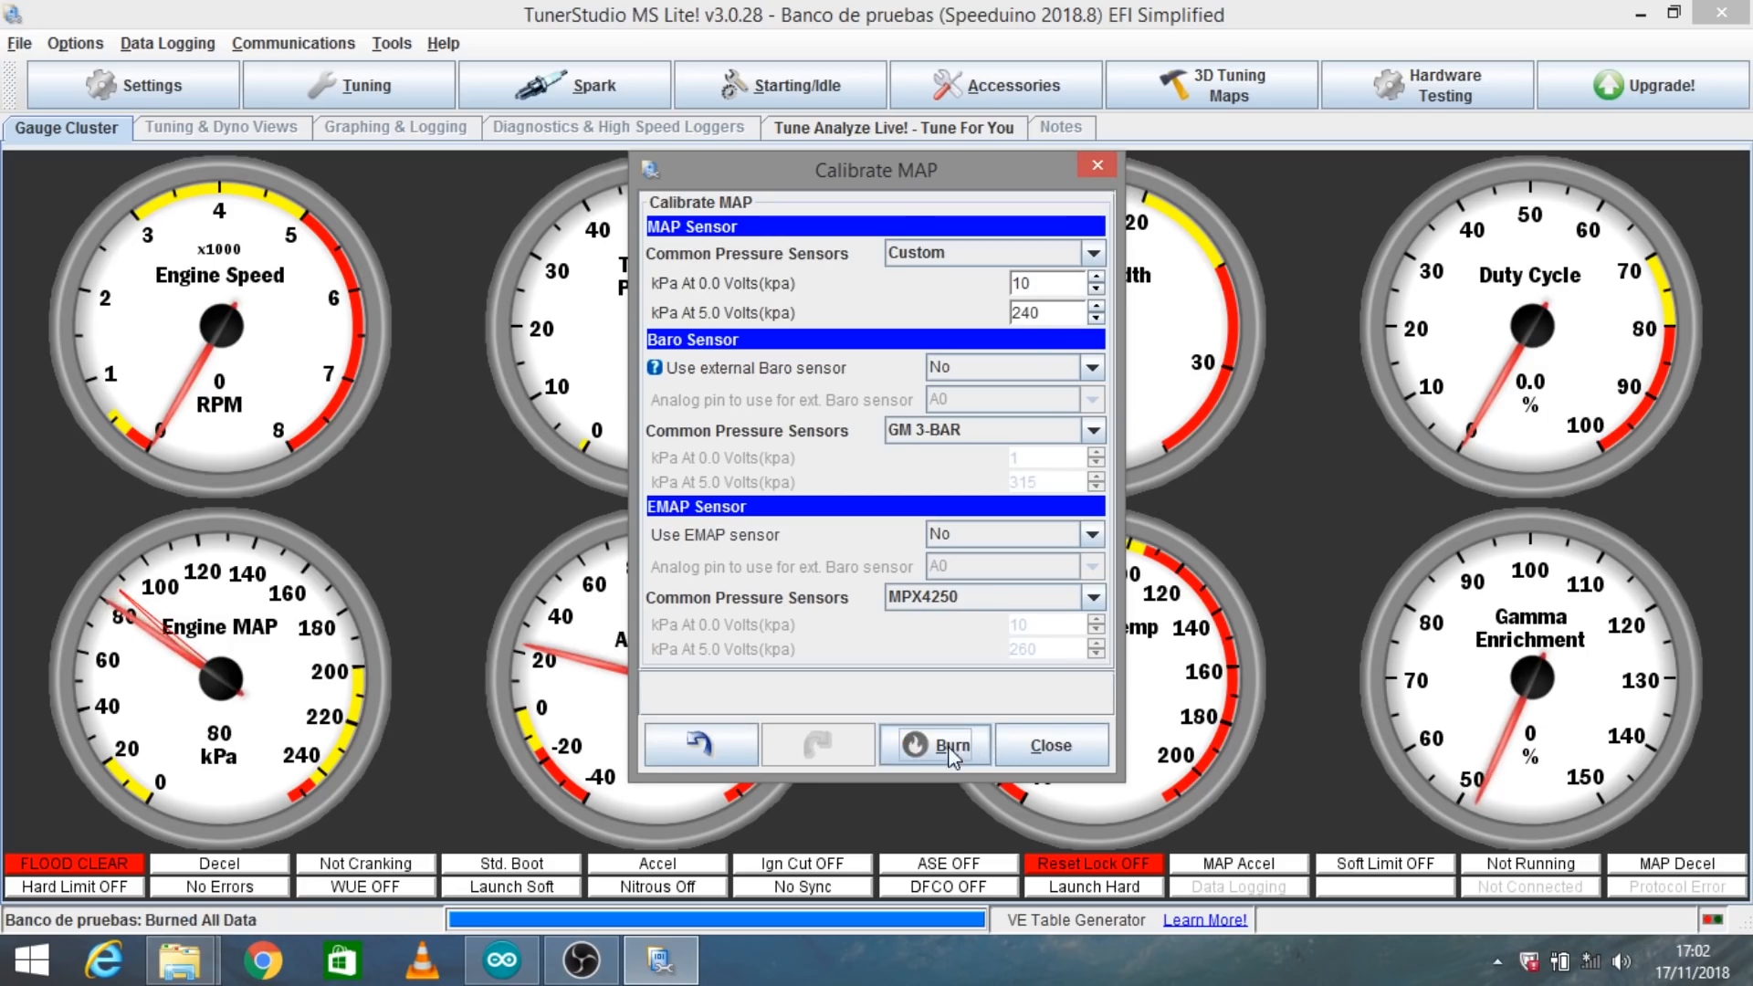
key(Escape)
Open the temperature sensor calibration for the coolant temperature sensor with 3 Point Therm Generator as the table input solution
click(392, 47)
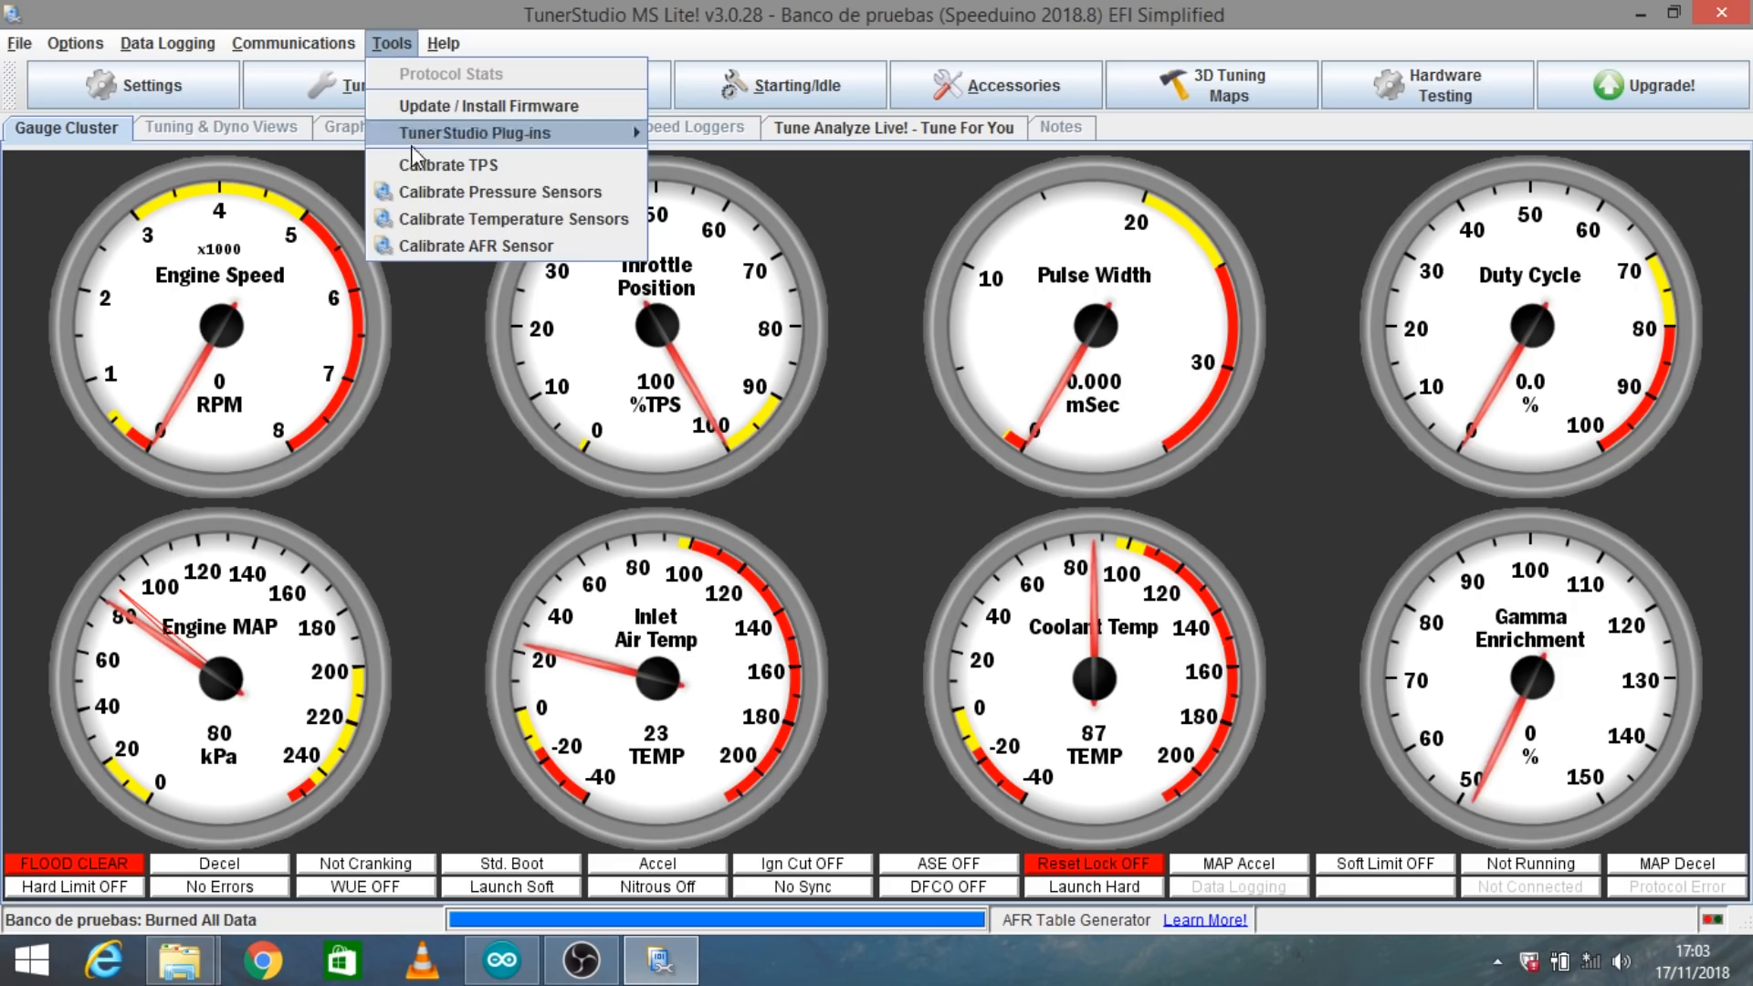
click(439, 220)
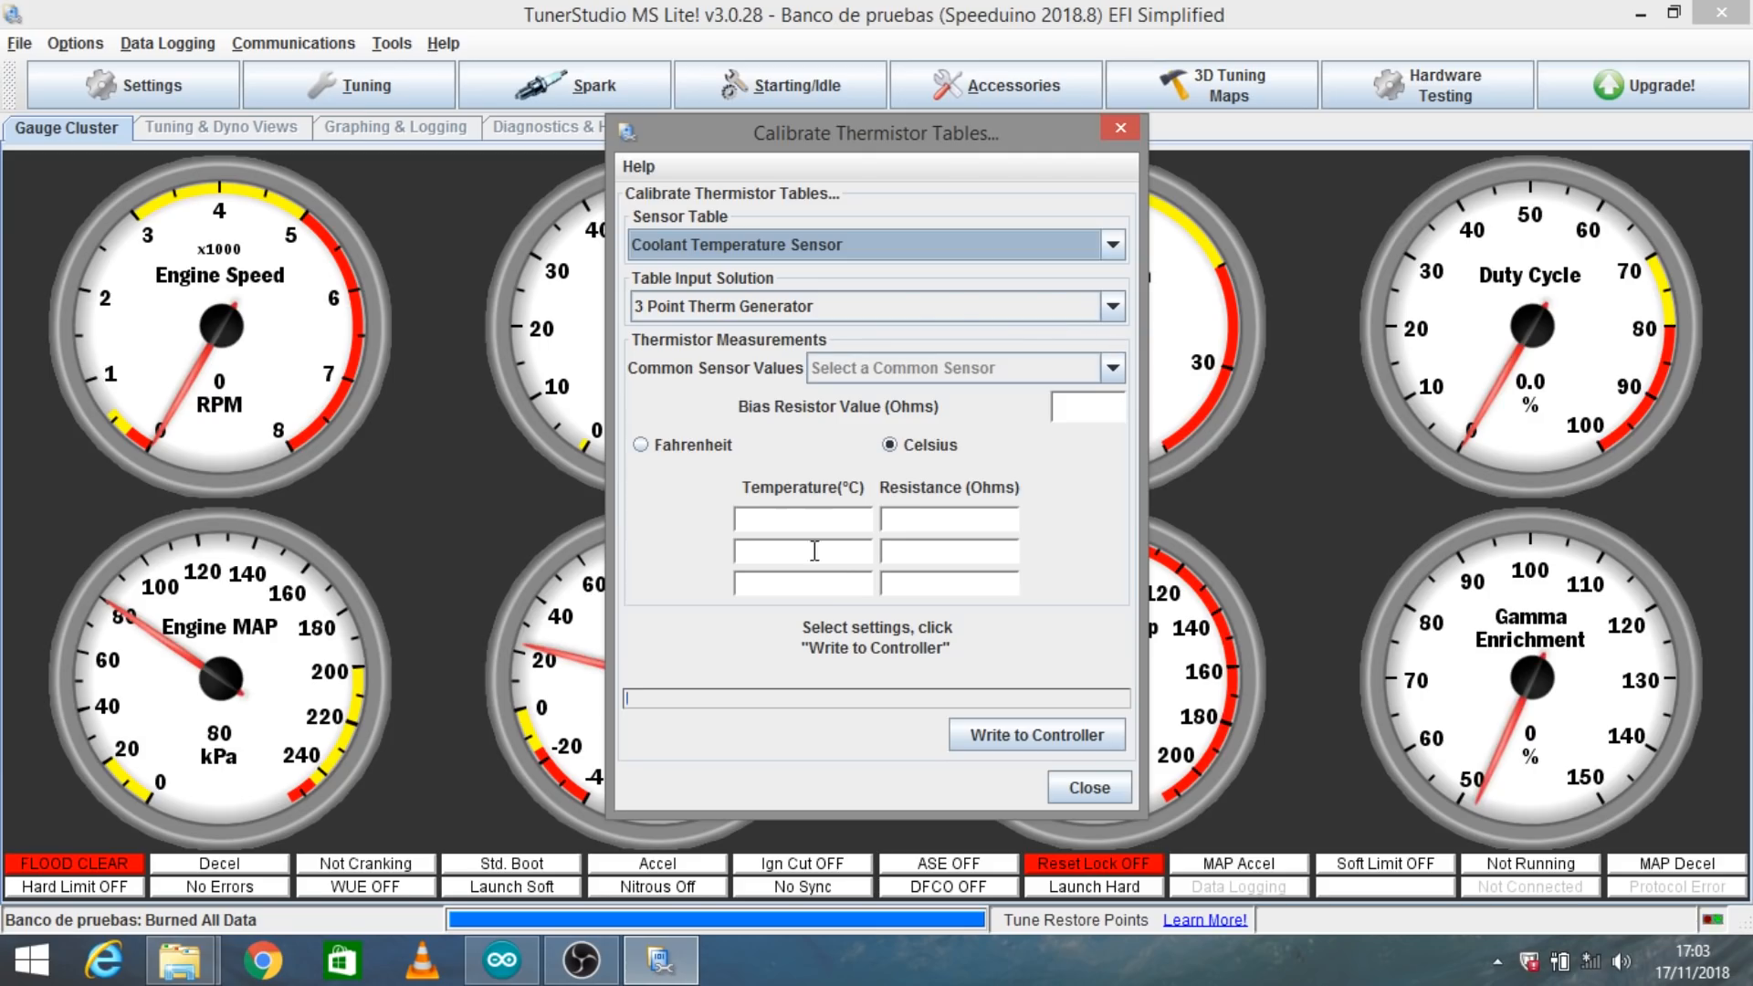
click(1112, 246)
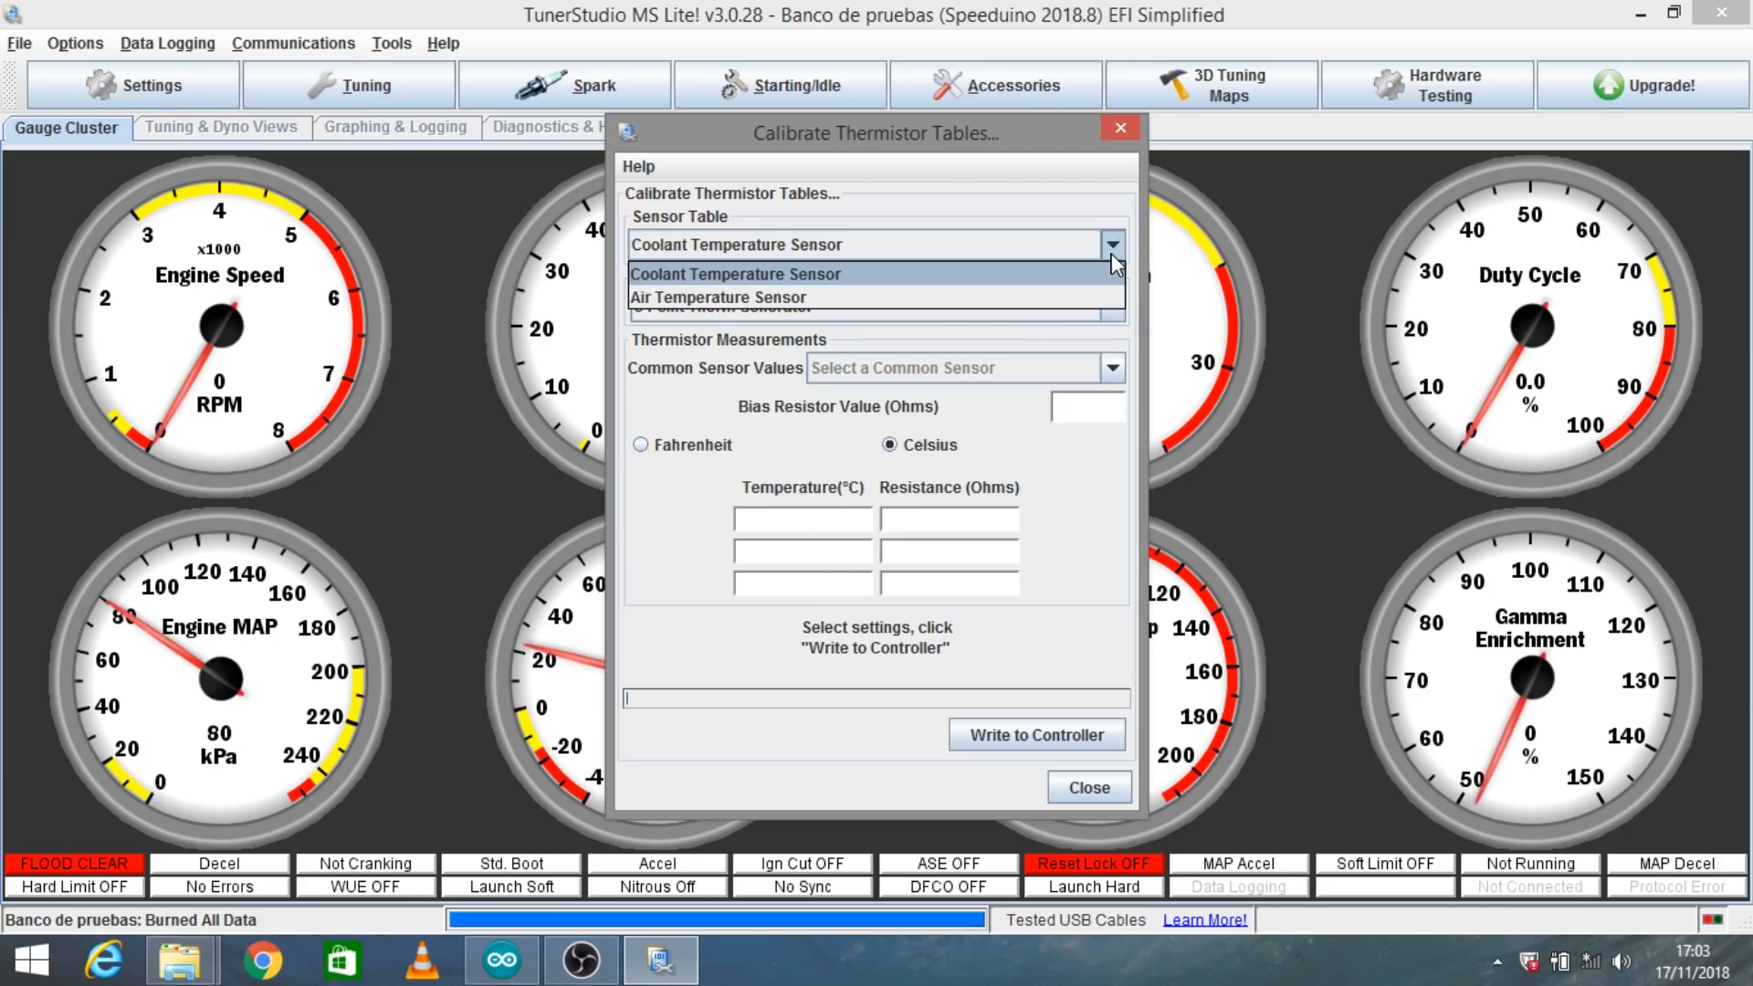
click(1112, 259)
click(1115, 309)
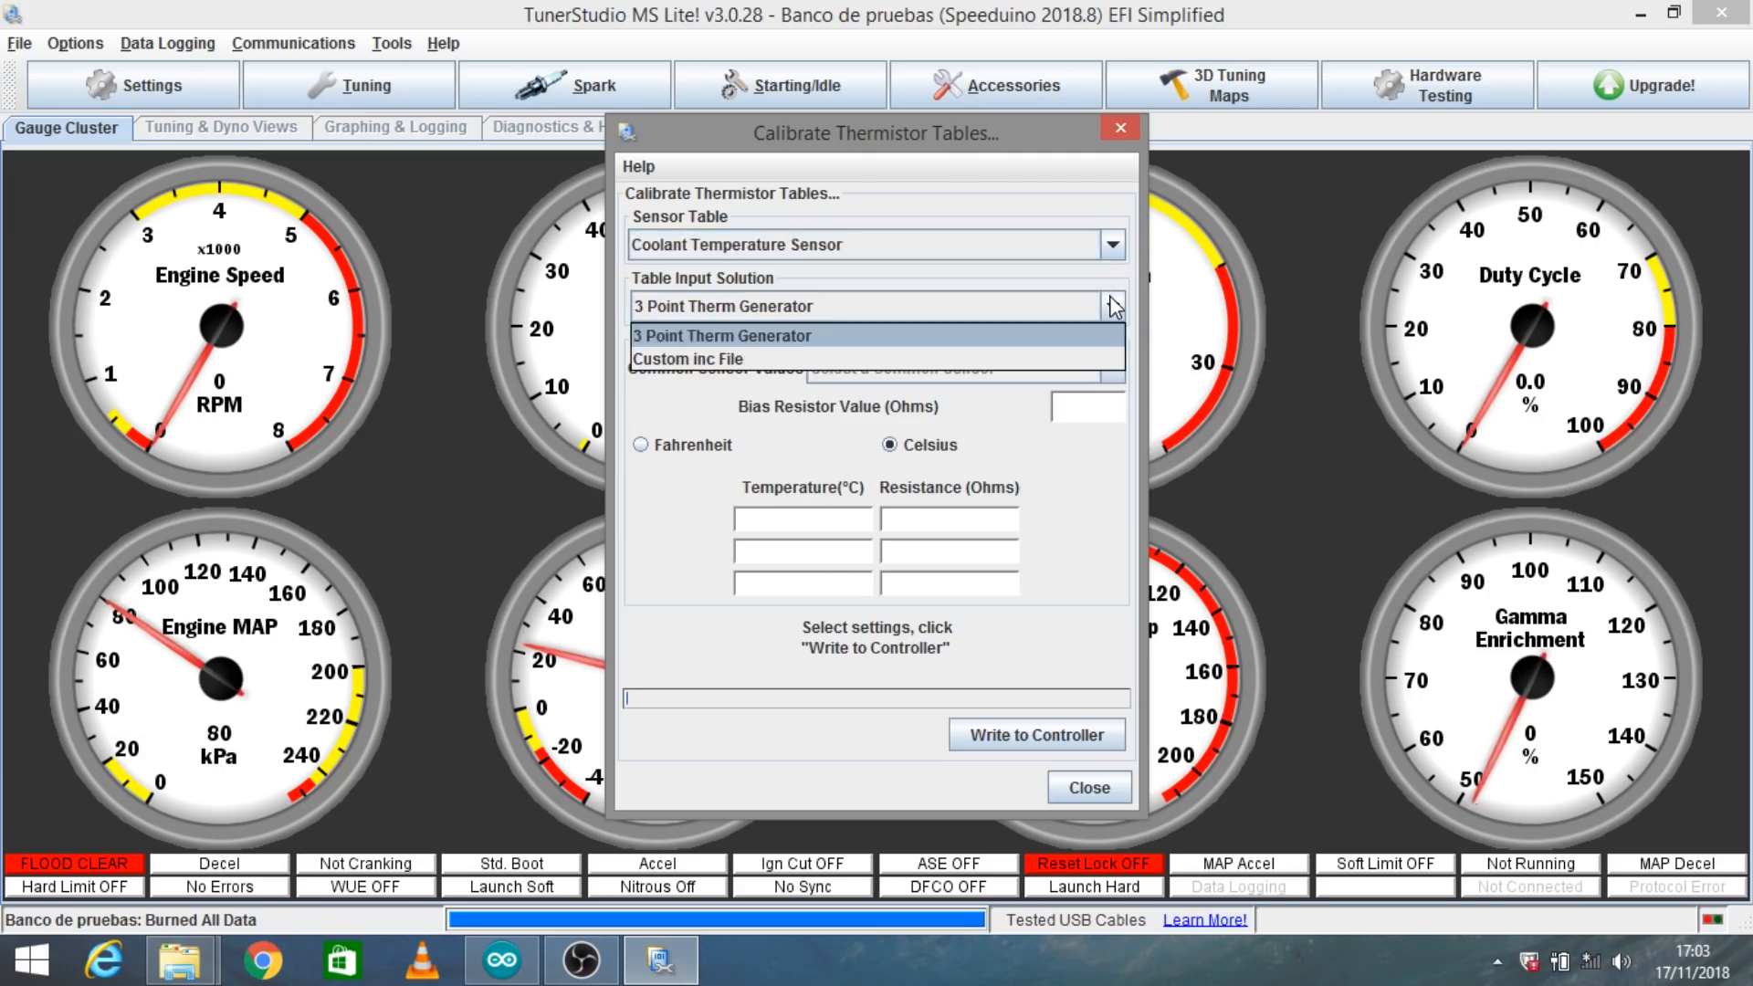
click(1086, 358)
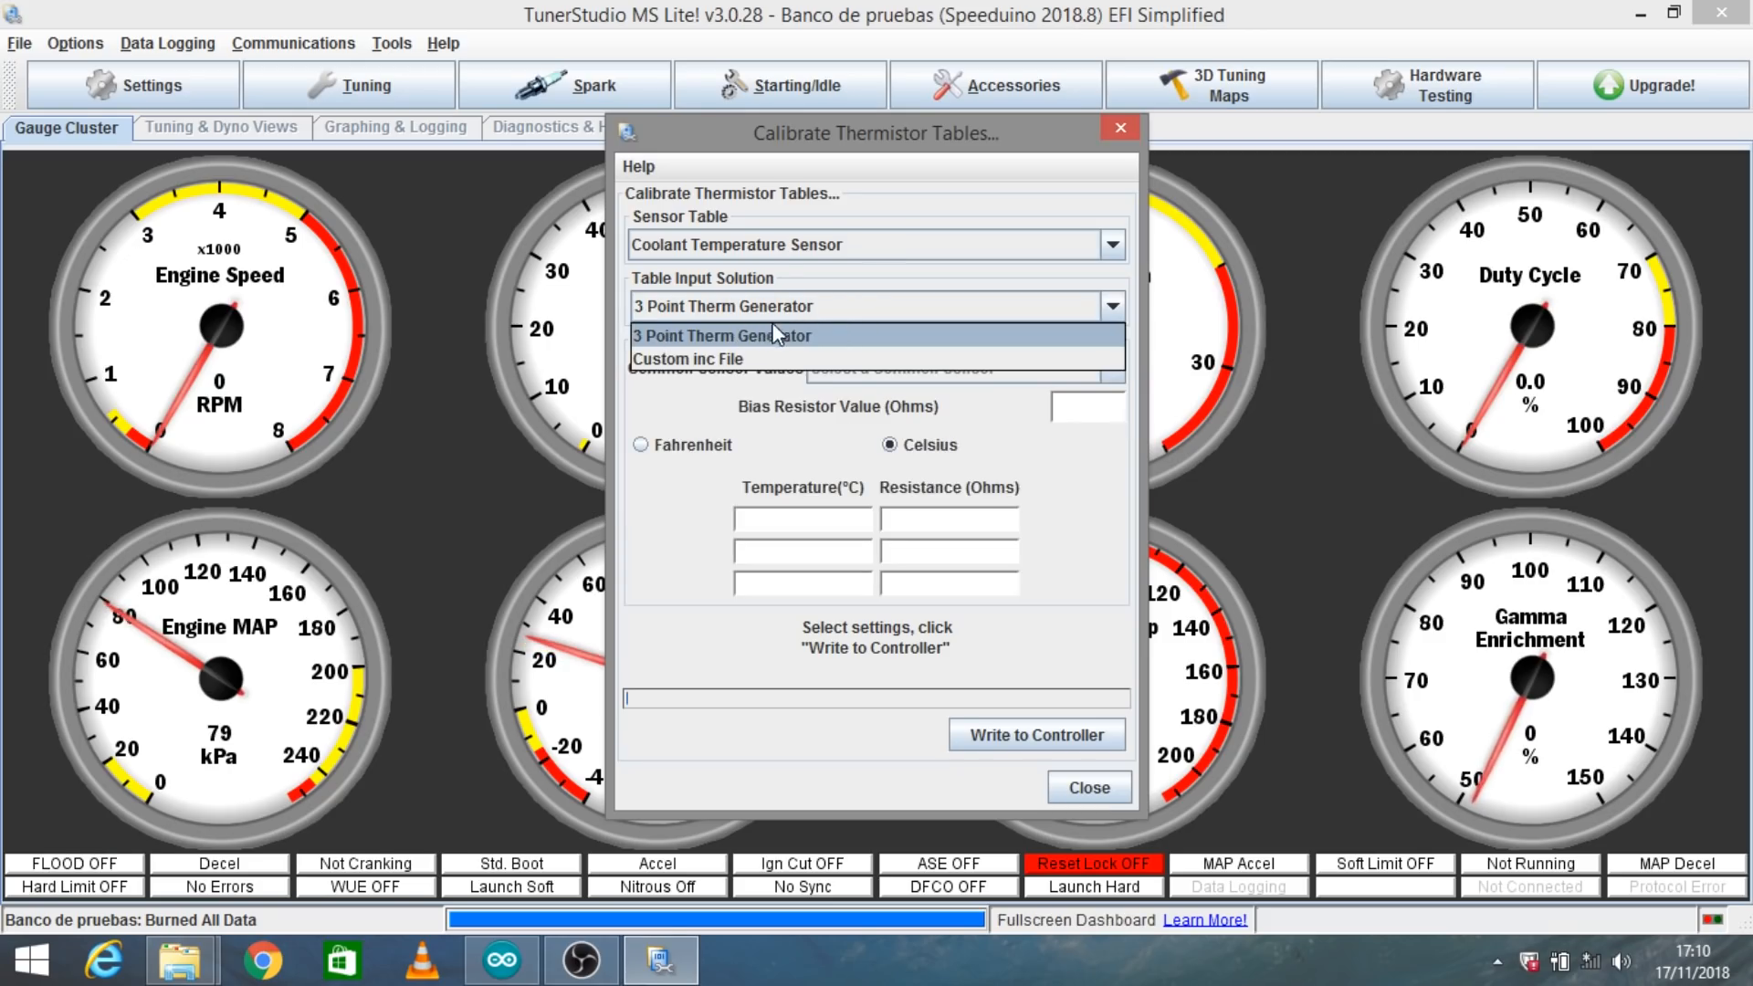
click(827, 336)
Load the GM common sensor values for the coolant temperature sensor, review the temperature and resistance points, and write them to the controller
click(1113, 369)
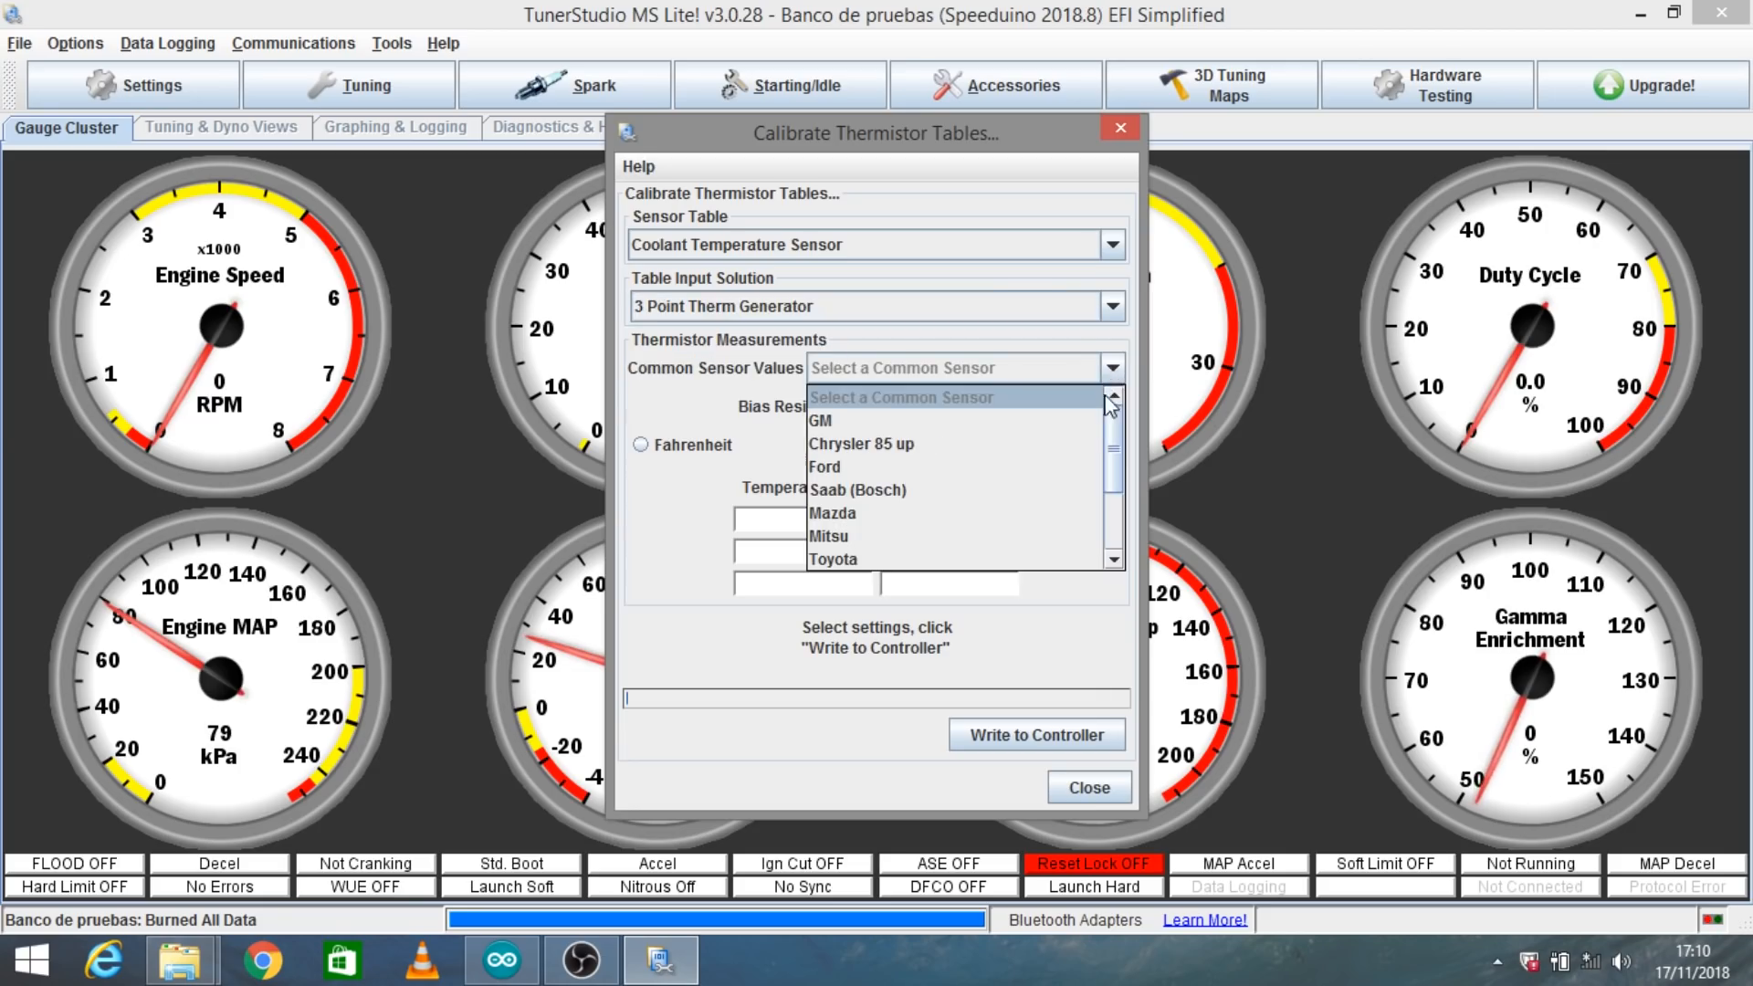
mouse_move(1116, 447)
mouse_down()
mouse_move(1121, 520)
mouse_move(1115, 447)
mouse_up()
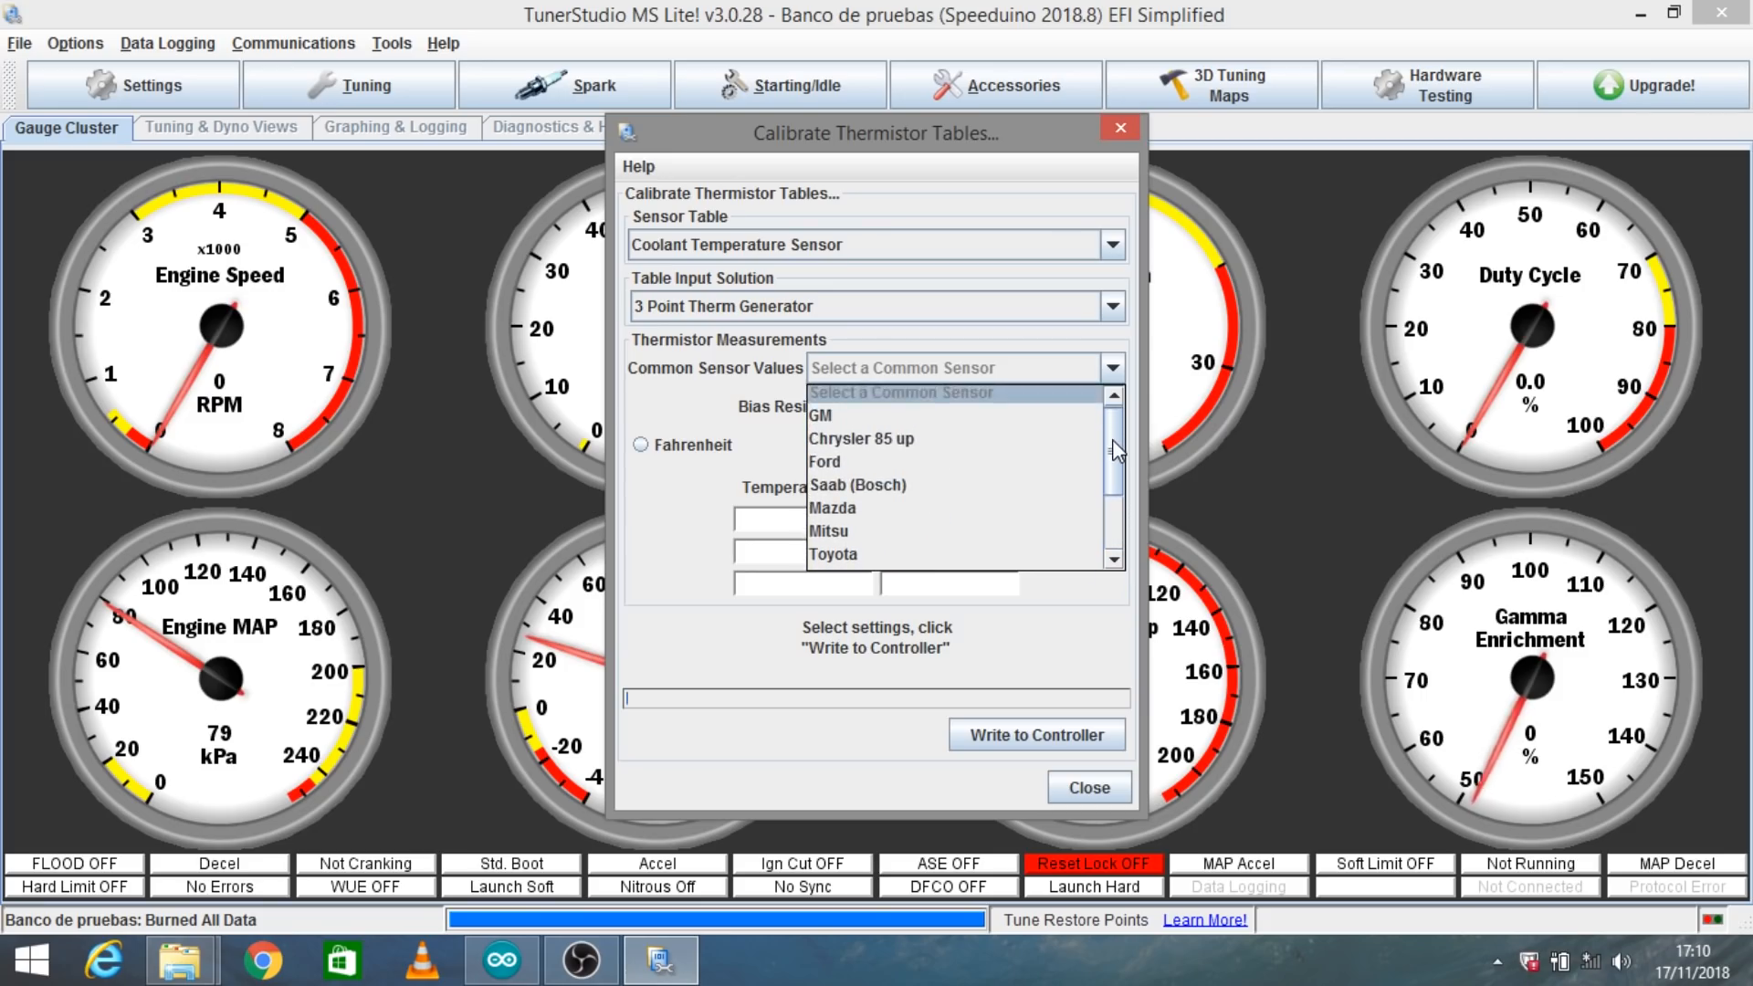
click(1031, 416)
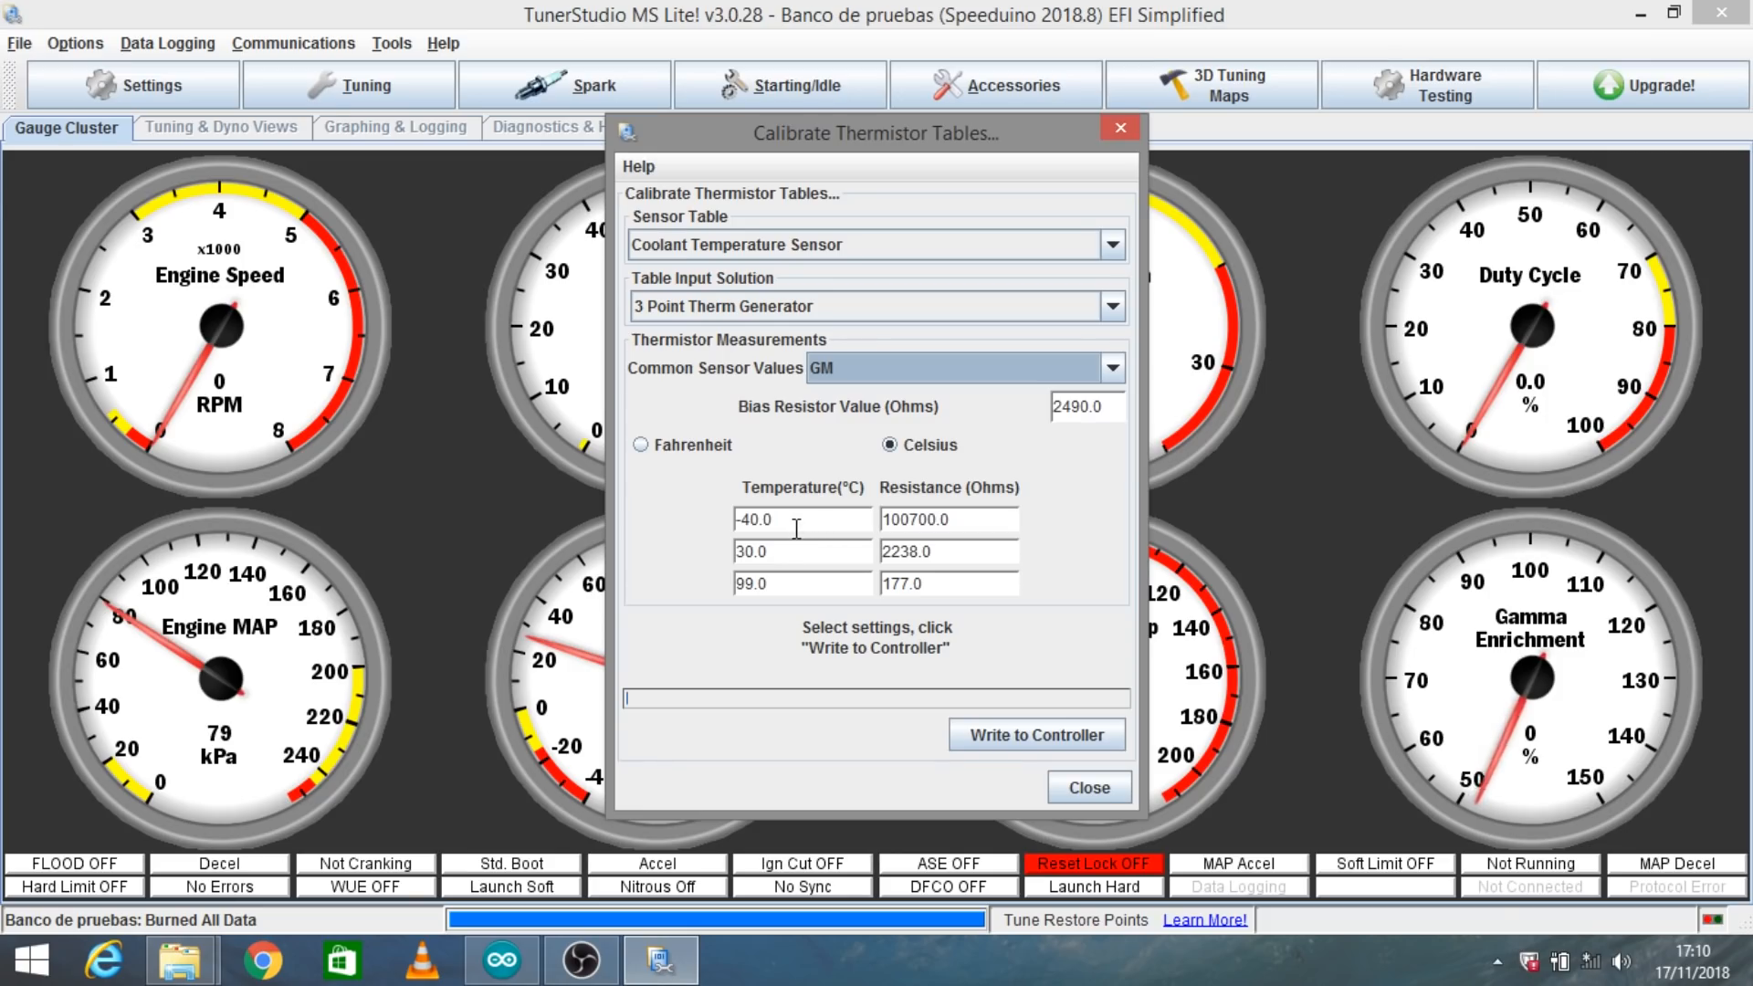
drag(957, 516, 756, 518)
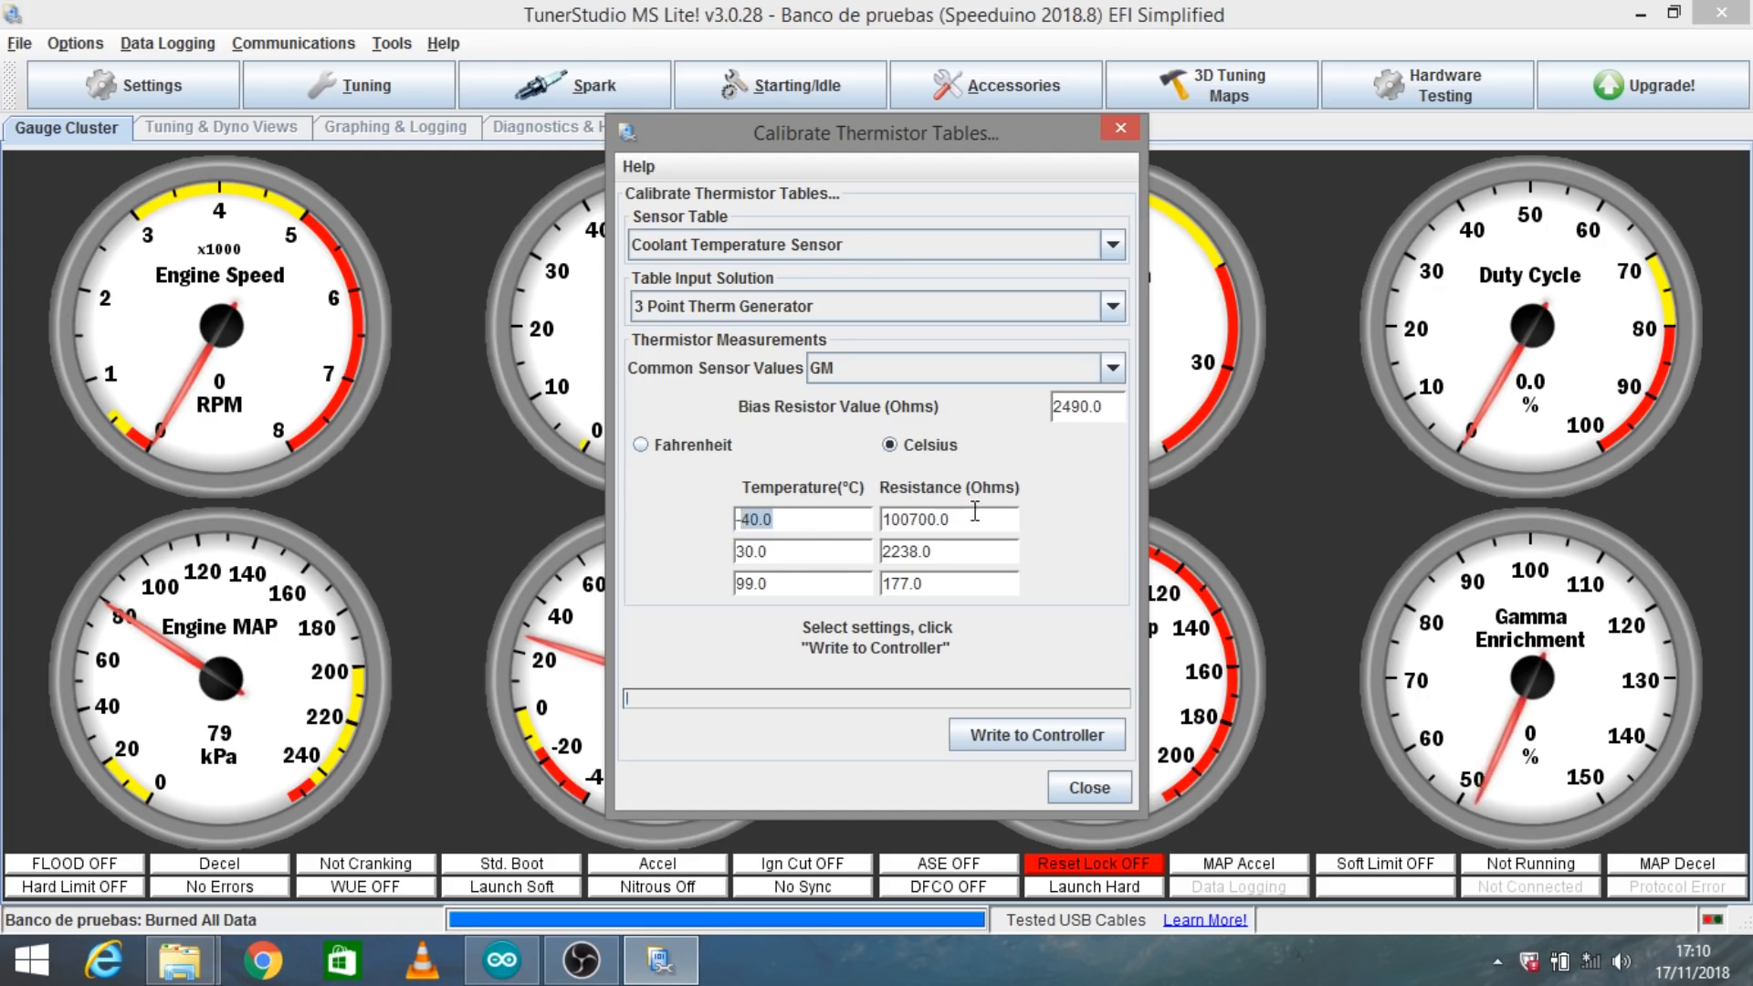
drag(969, 518, 915, 522)
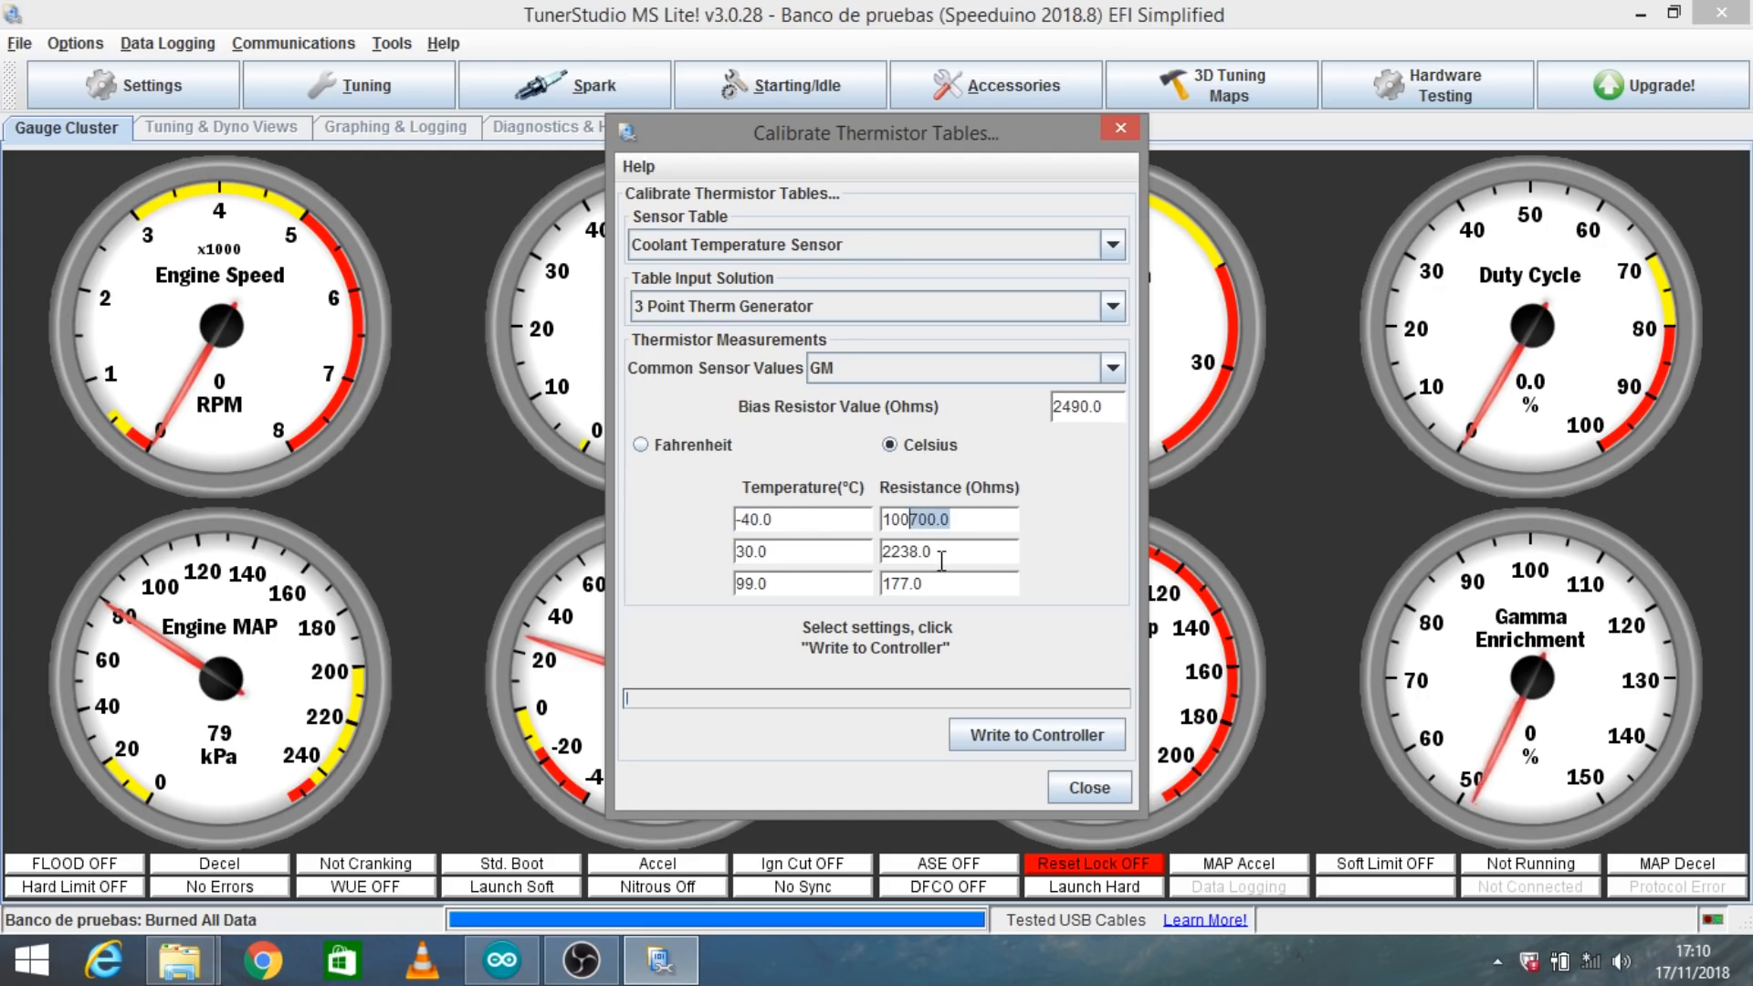
click(965, 519)
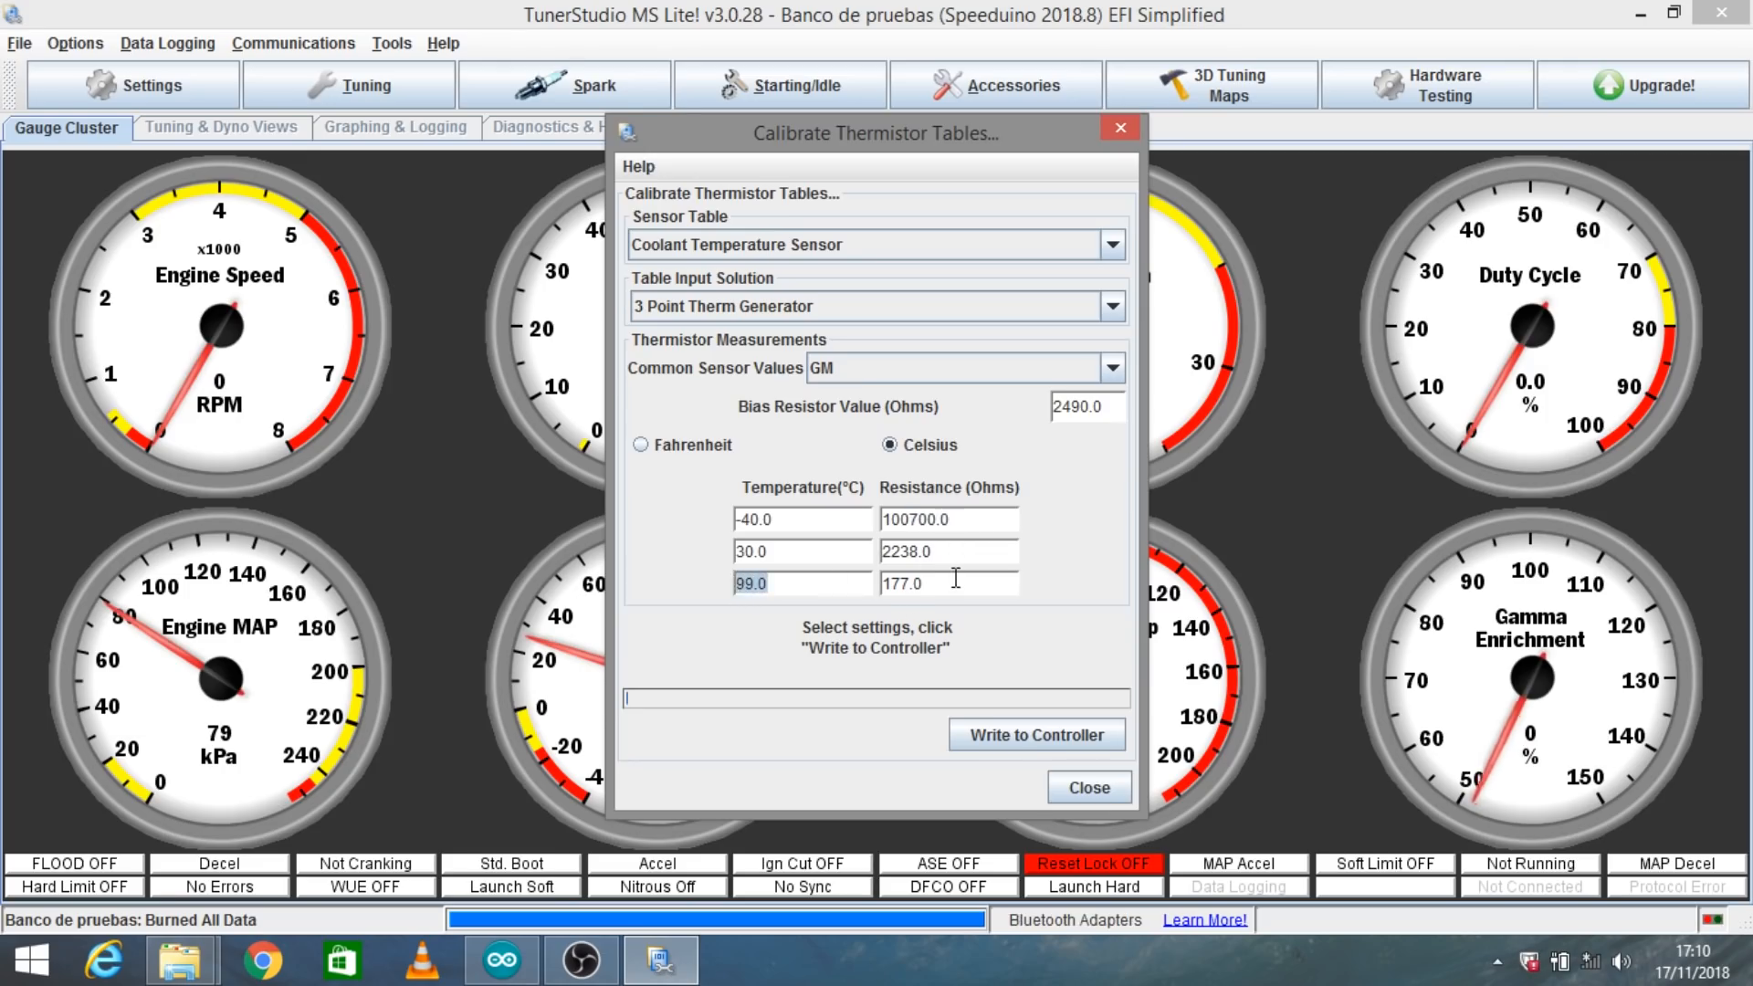
drag(955, 580, 890, 583)
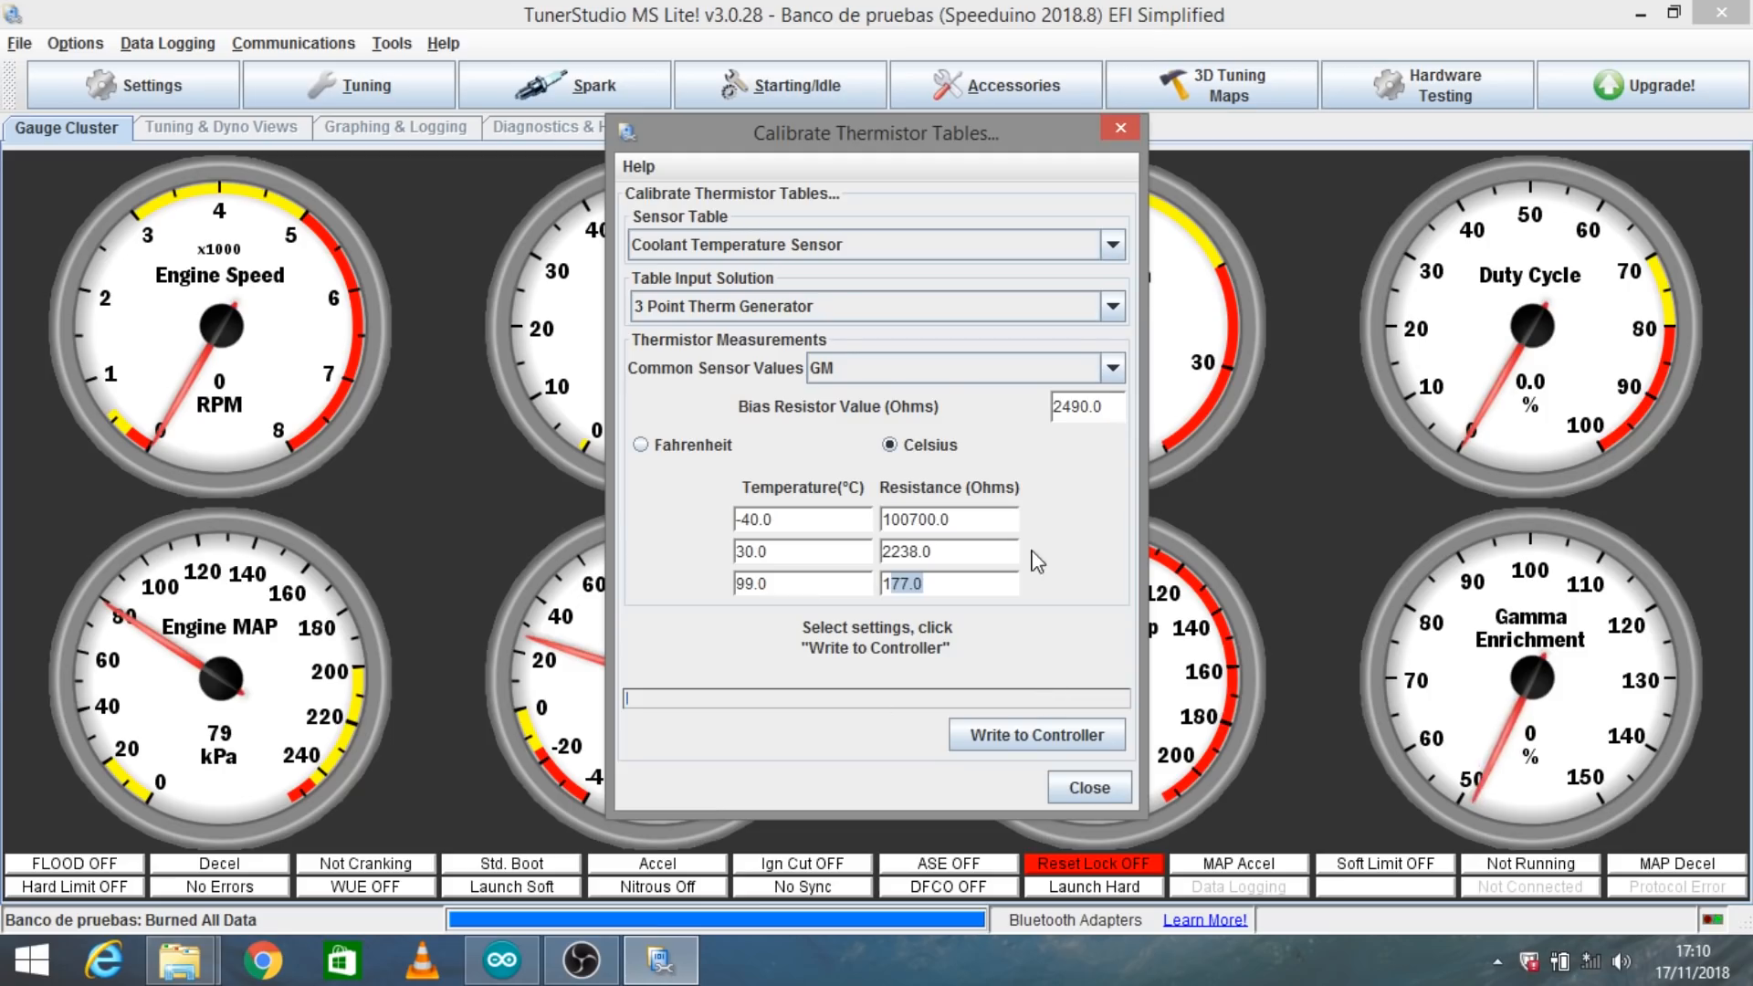
click(993, 551)
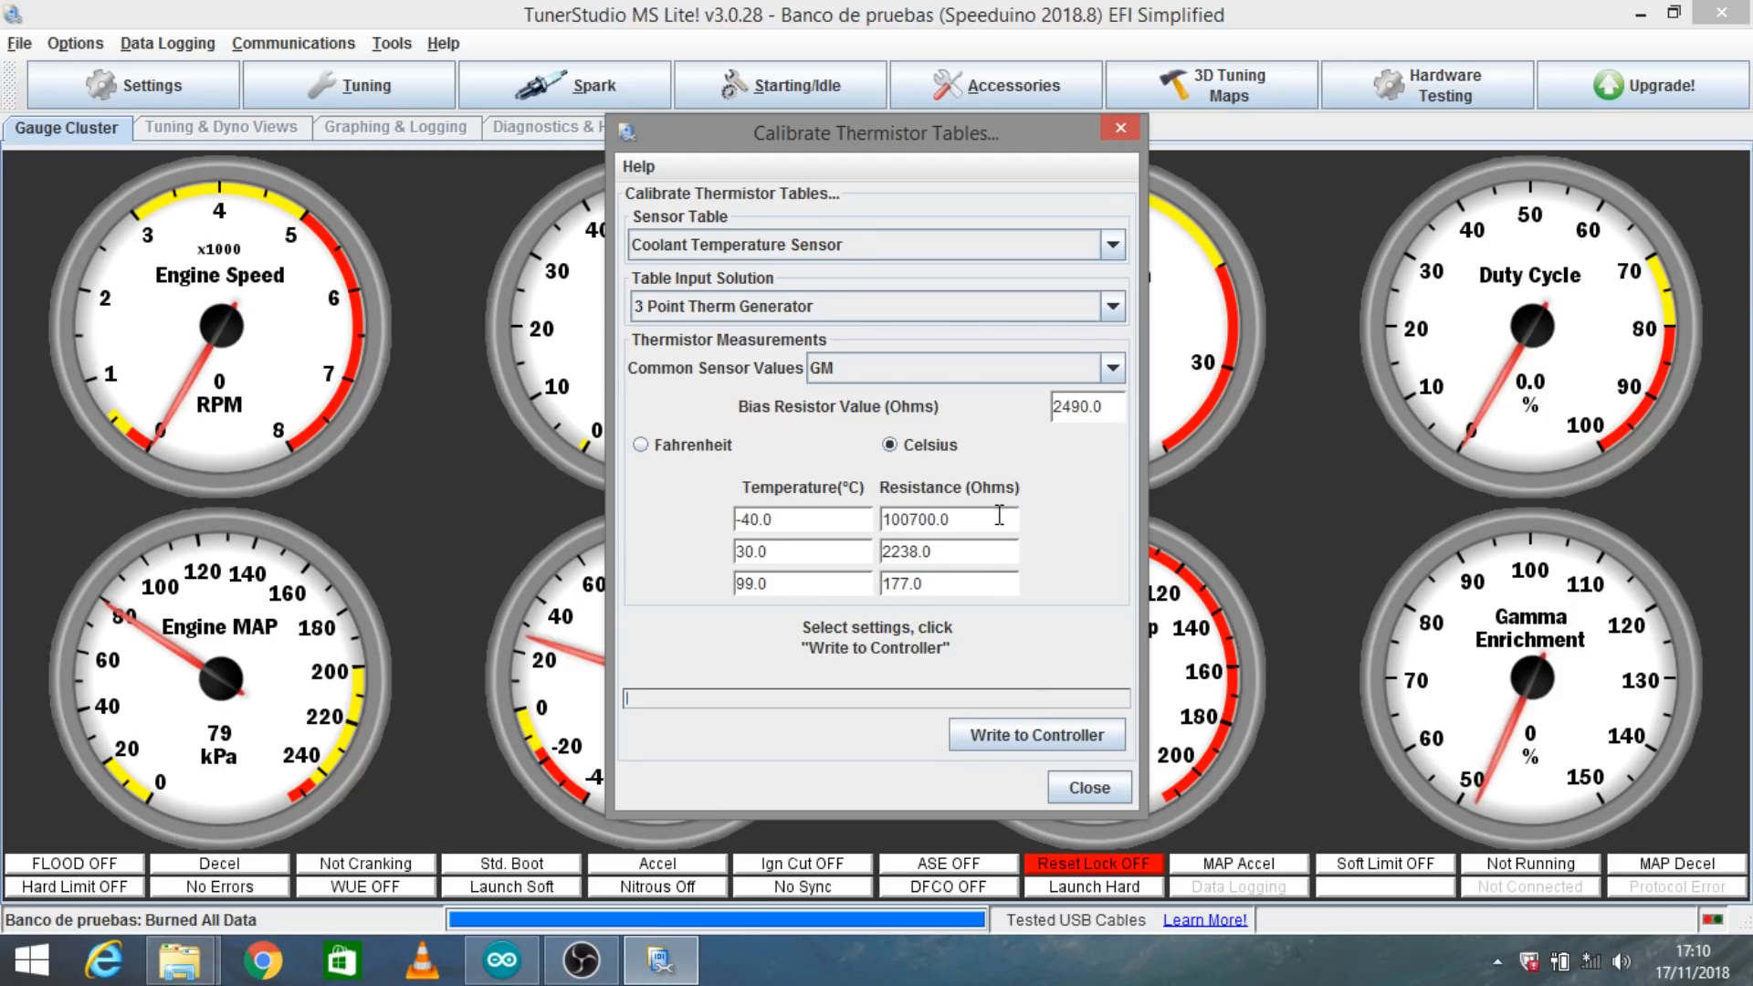
click(1008, 737)
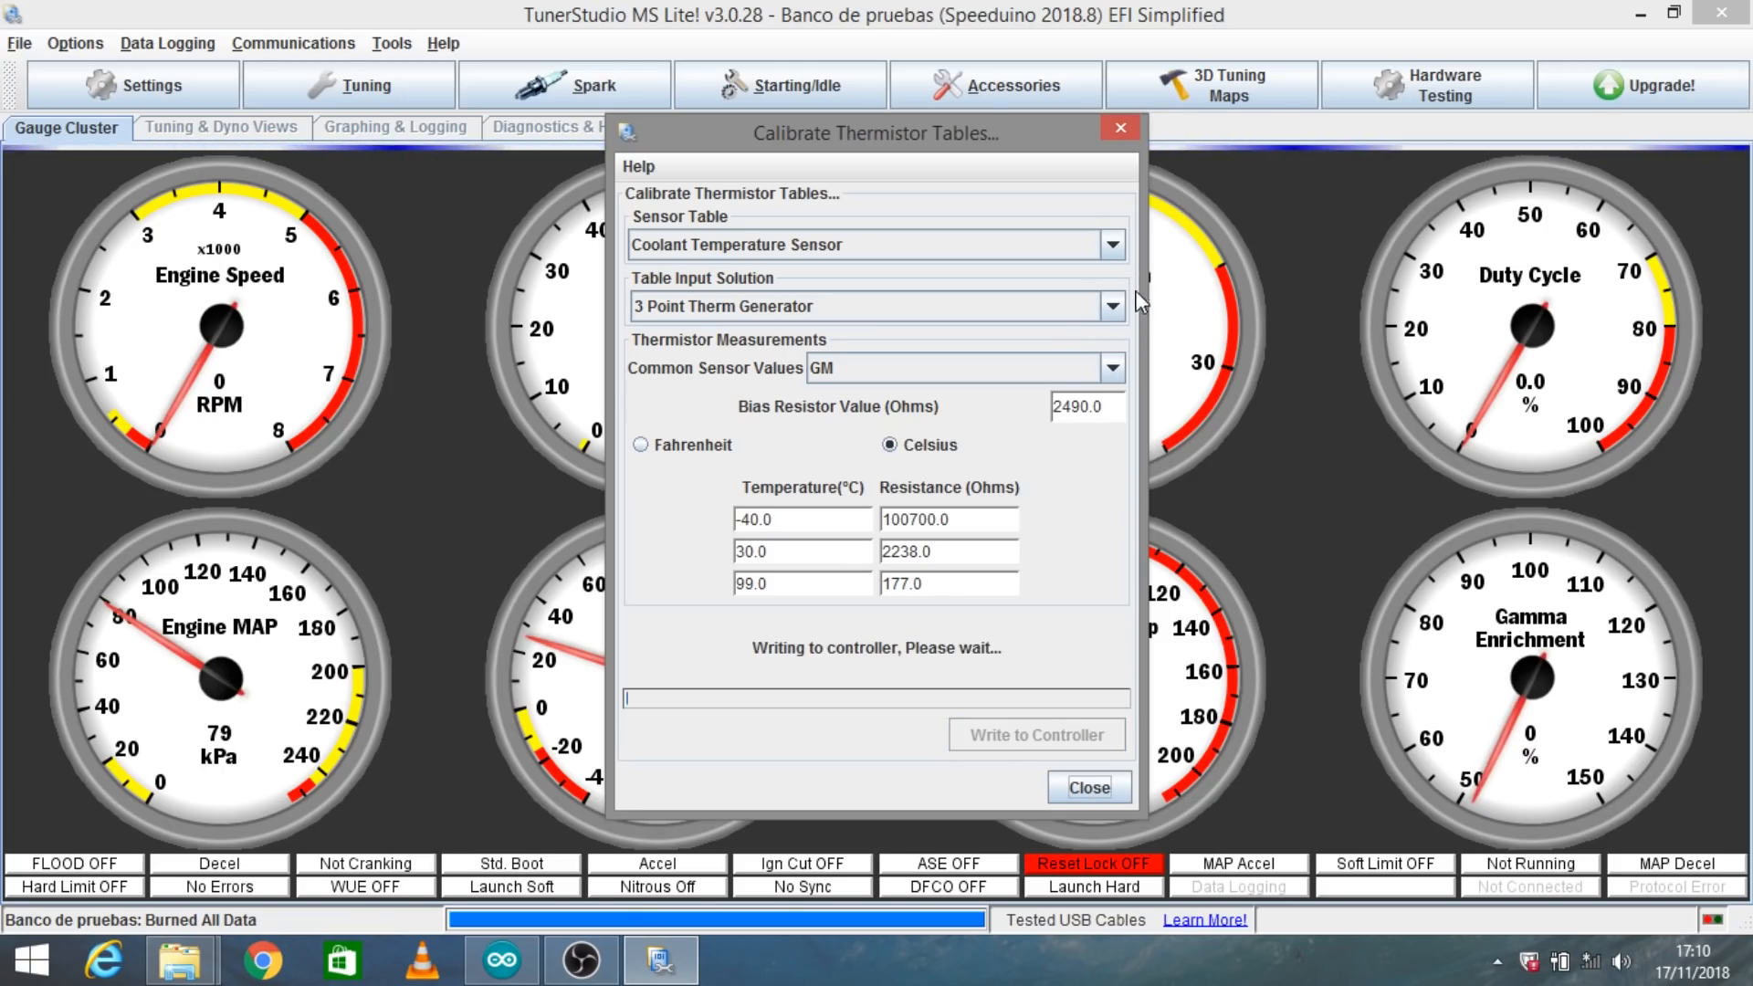
Switch to the air temperature sensor, keeping 3 Point Therm Generator and the GM values, and write its table to the controller
click(1121, 311)
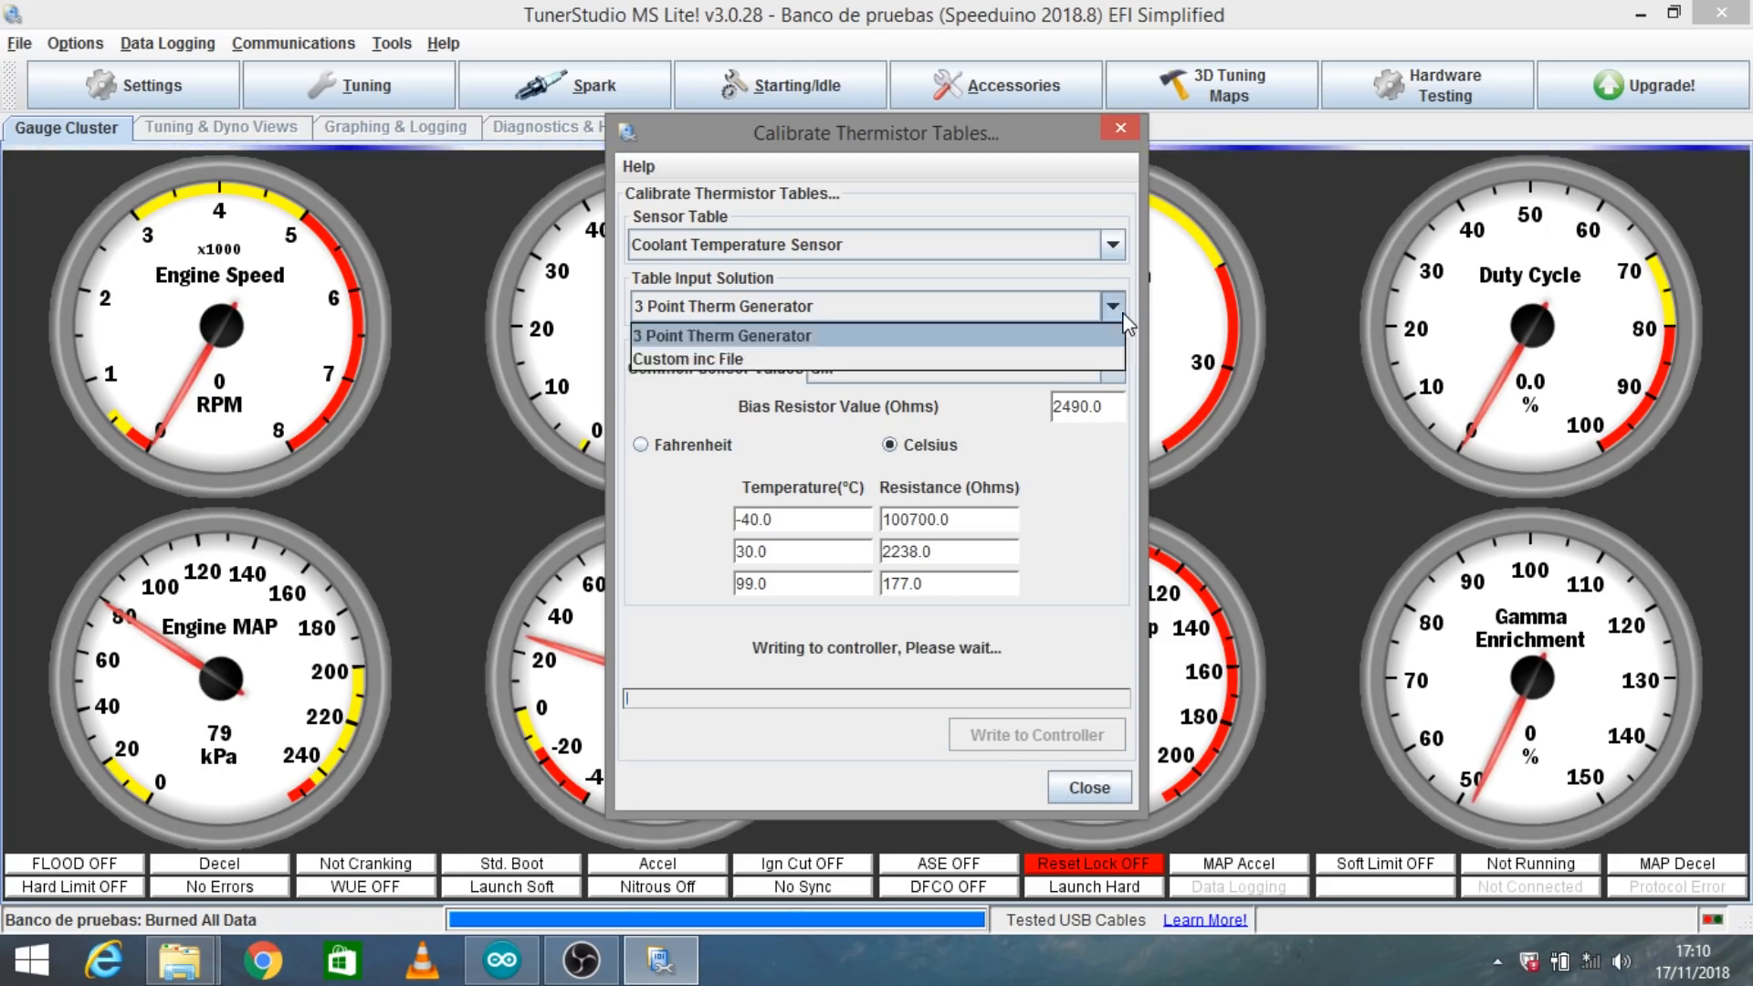
click(1105, 338)
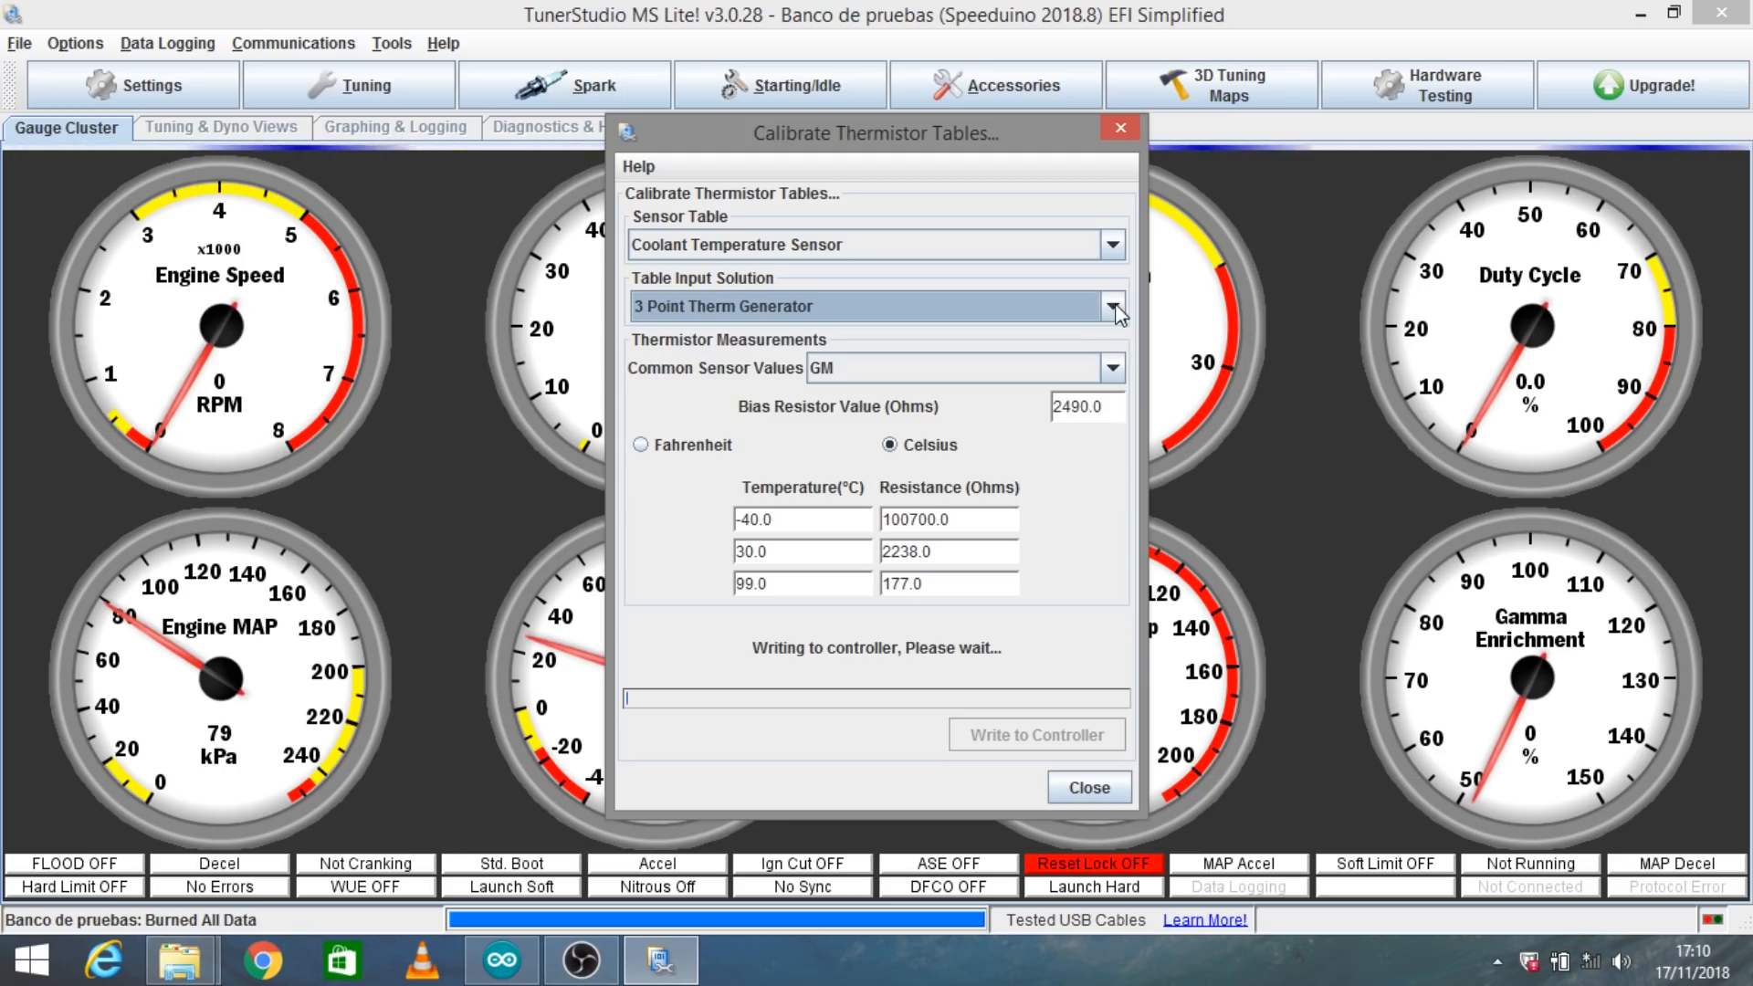
click(1110, 247)
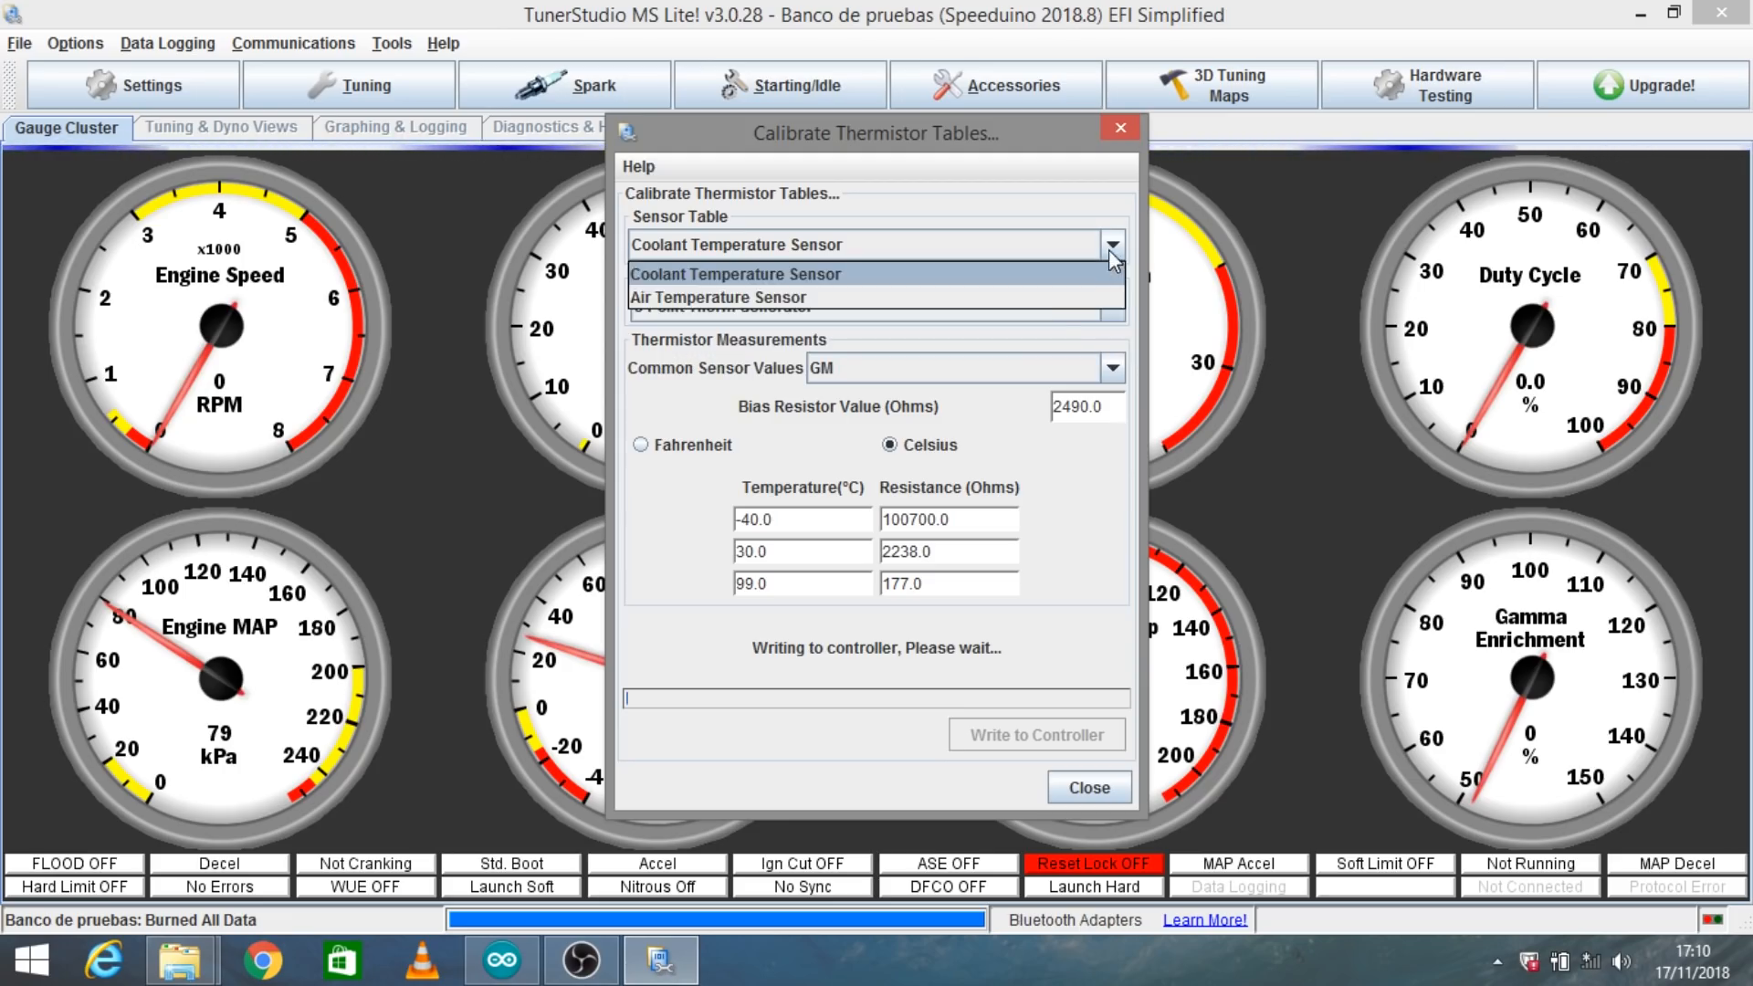
click(1049, 298)
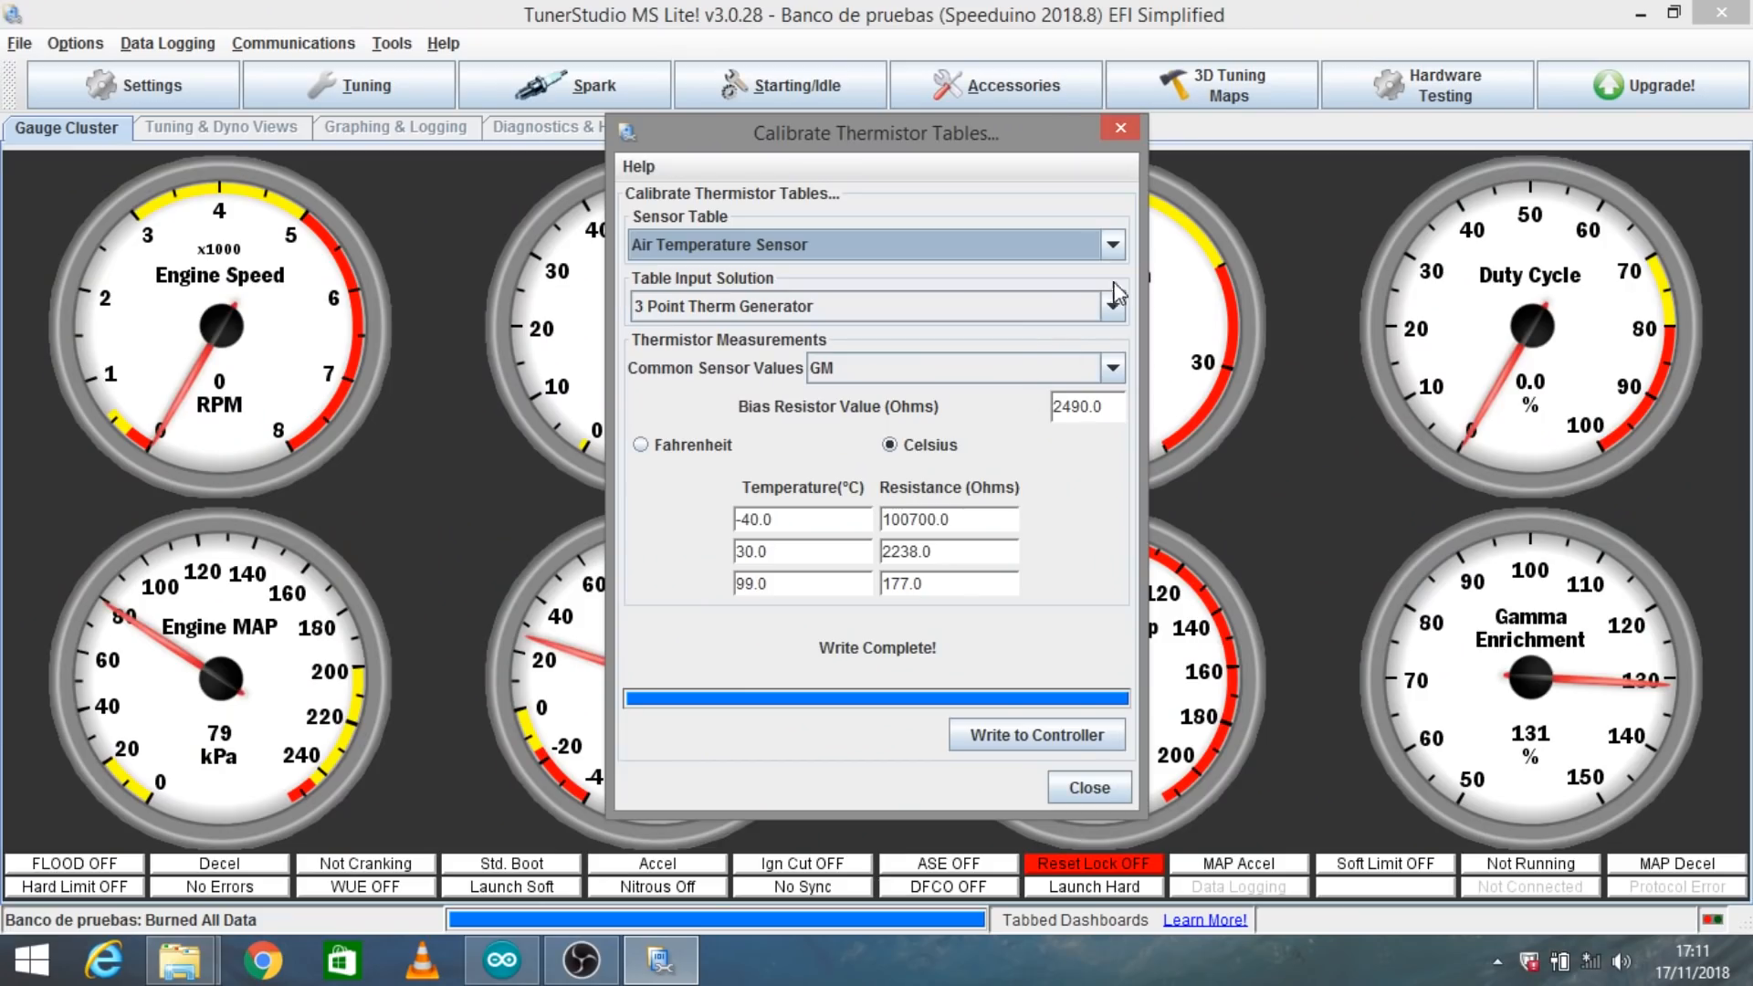
click(1113, 245)
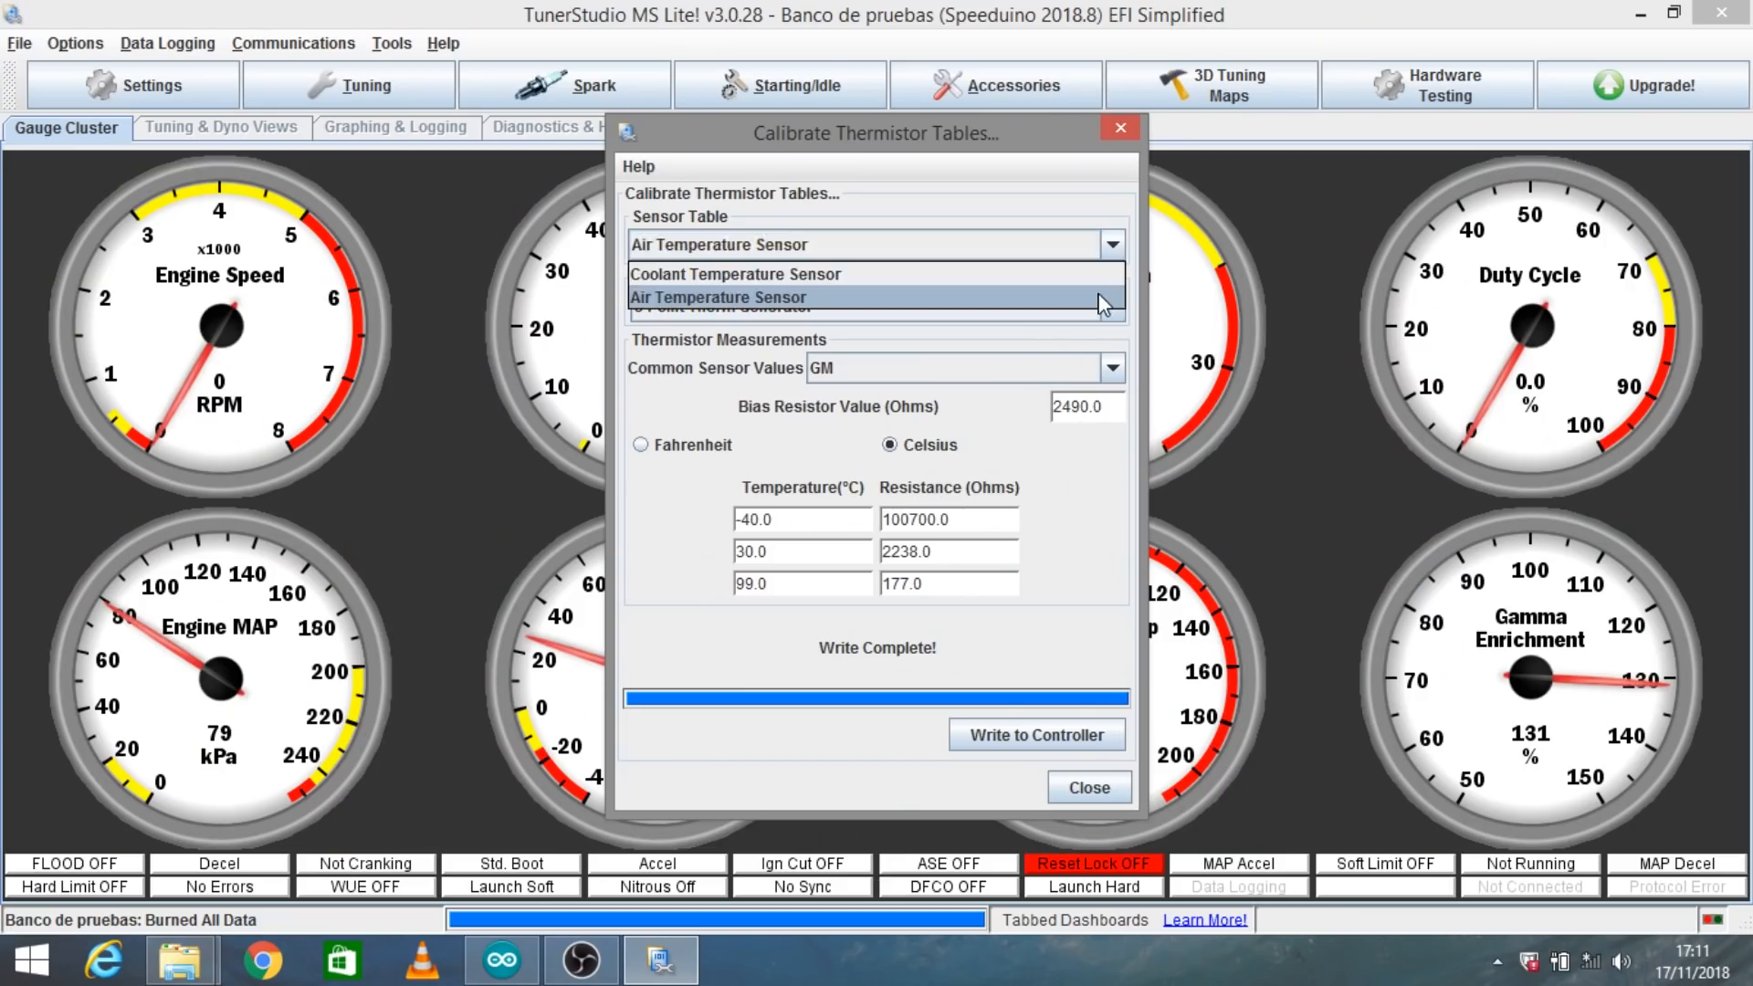
click(1106, 296)
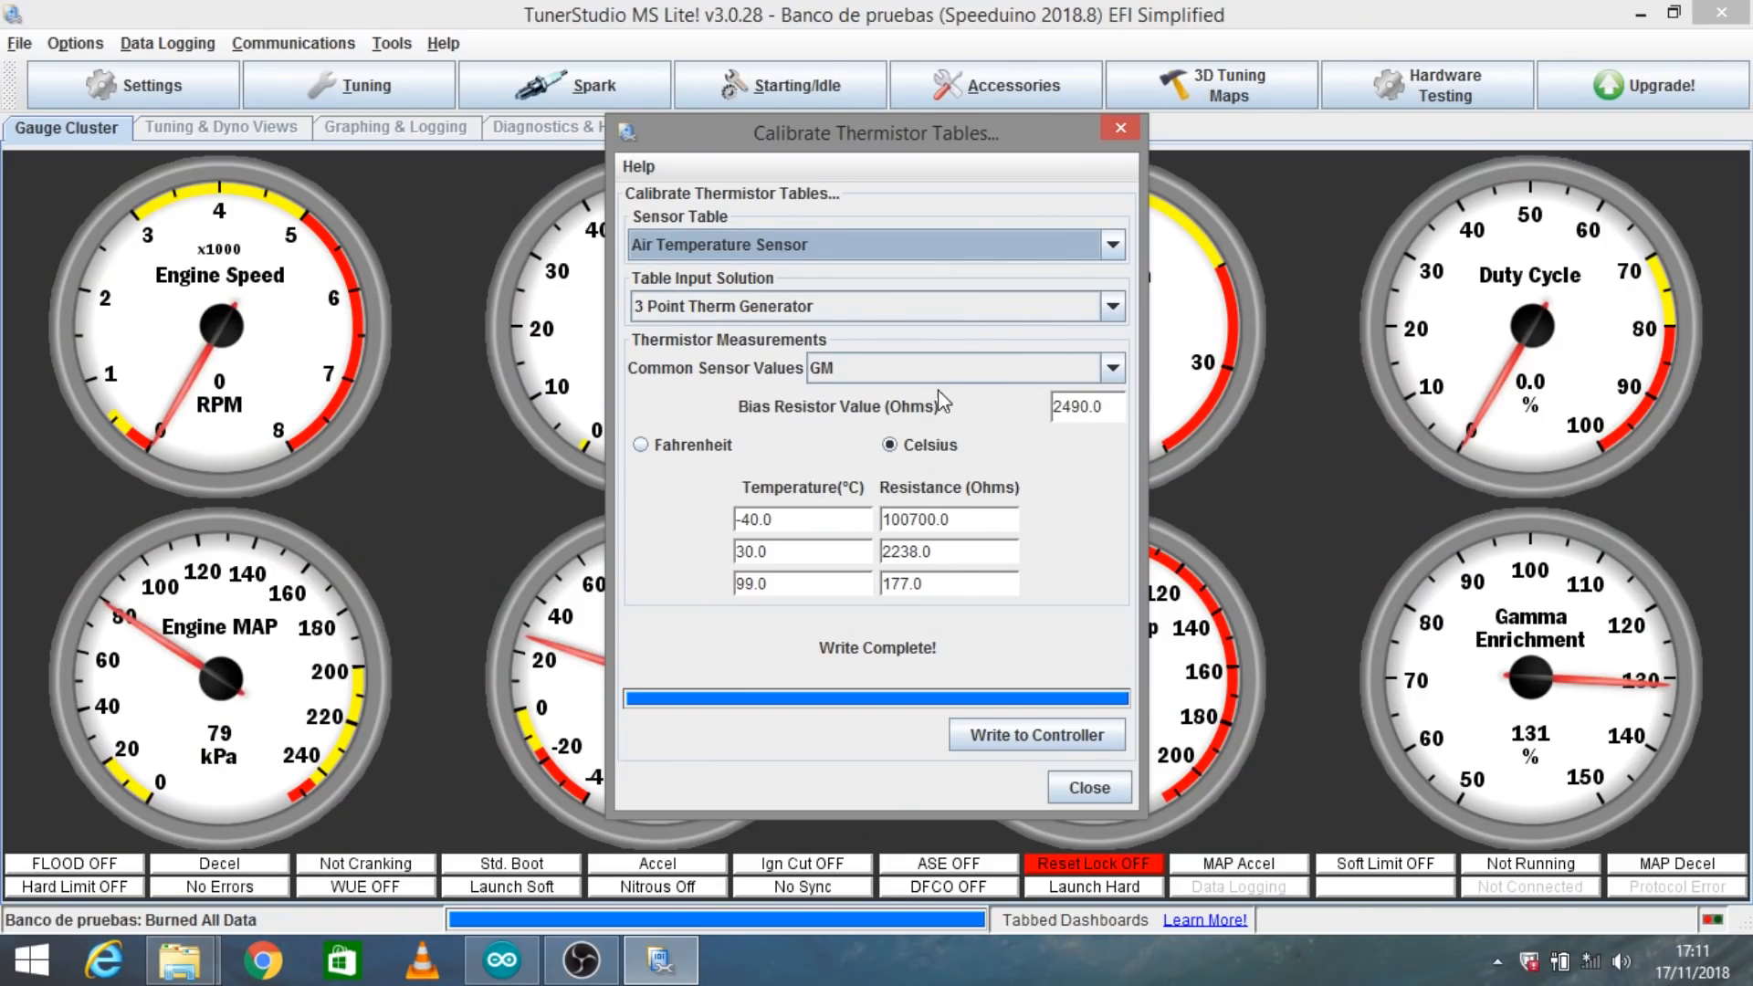
click(1007, 735)
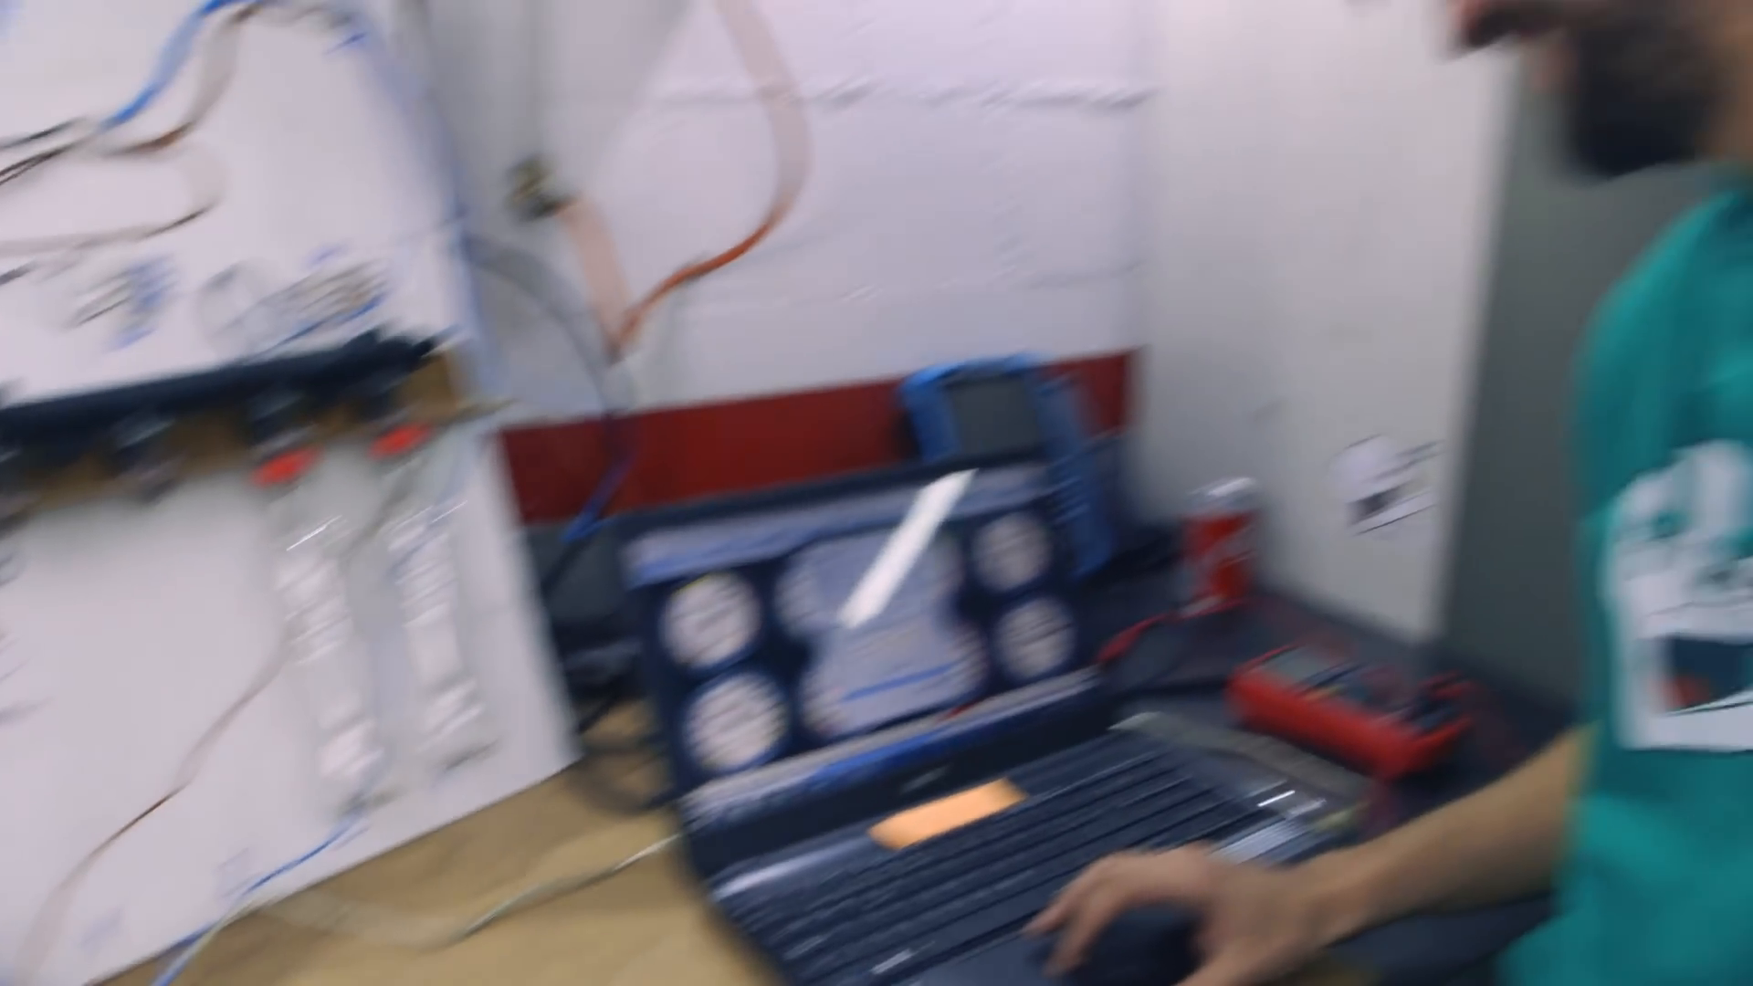
Open the AFR sensor calibration and set the EGO sensor to Custom Linear WB, keeping the default volts and AFR points
click(392, 45)
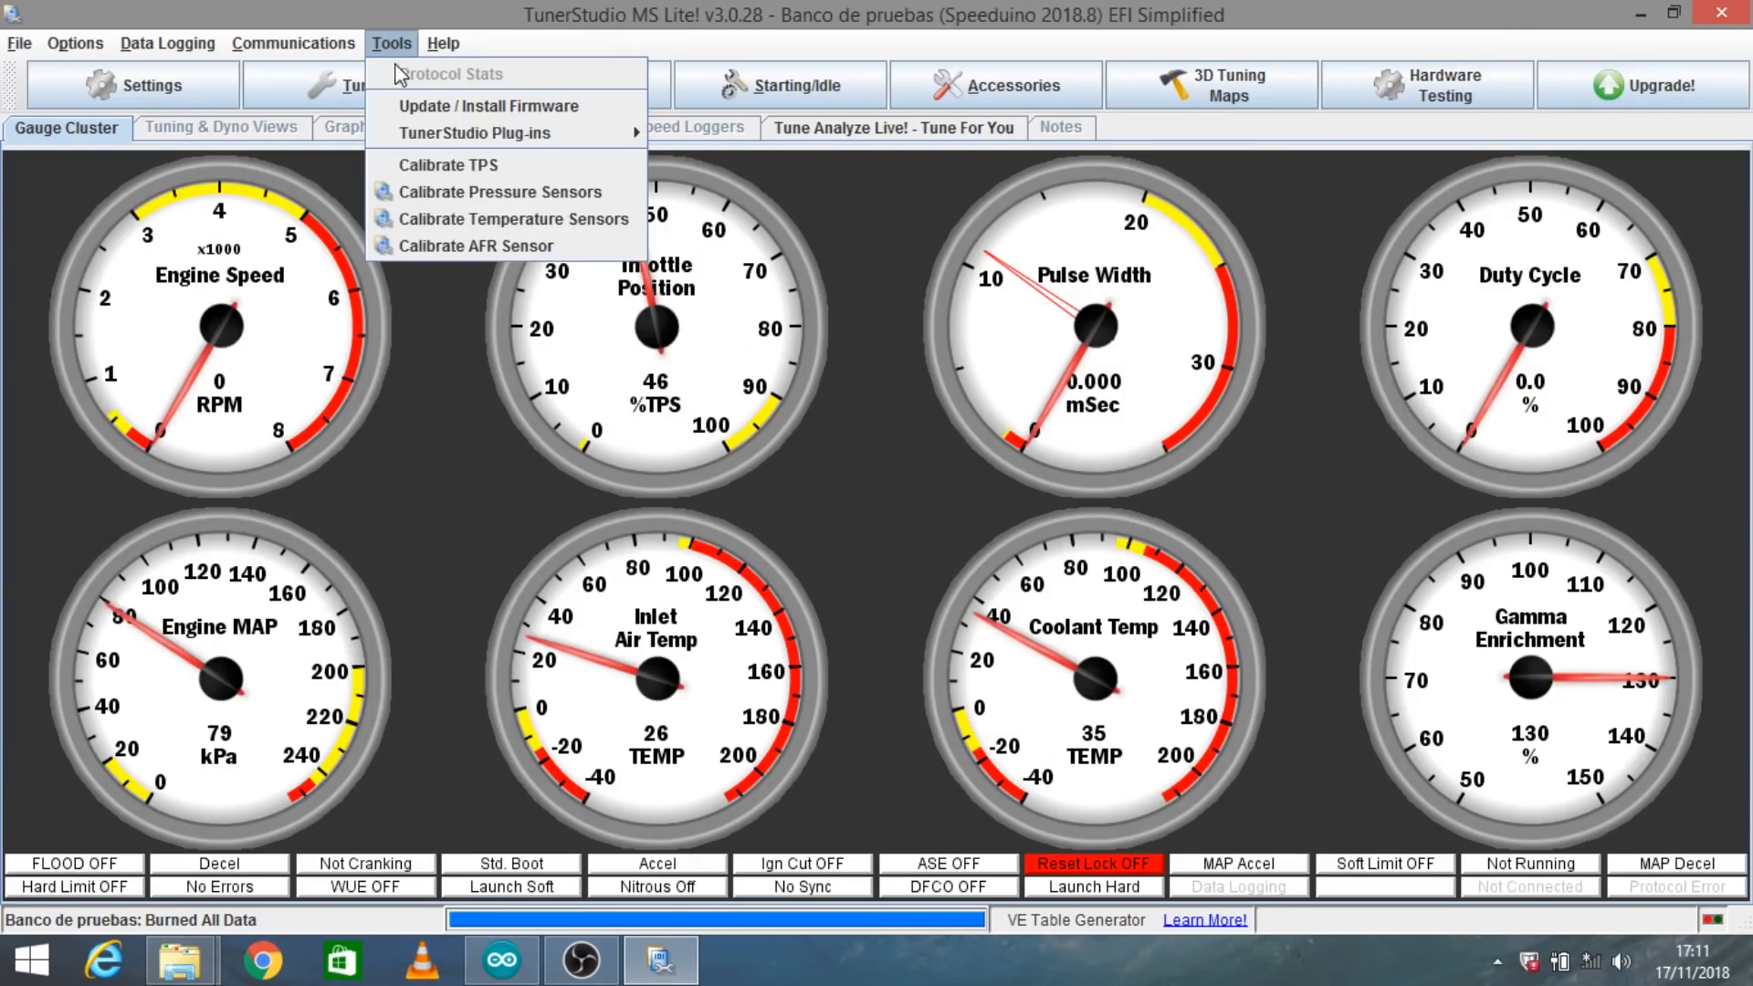
click(434, 246)
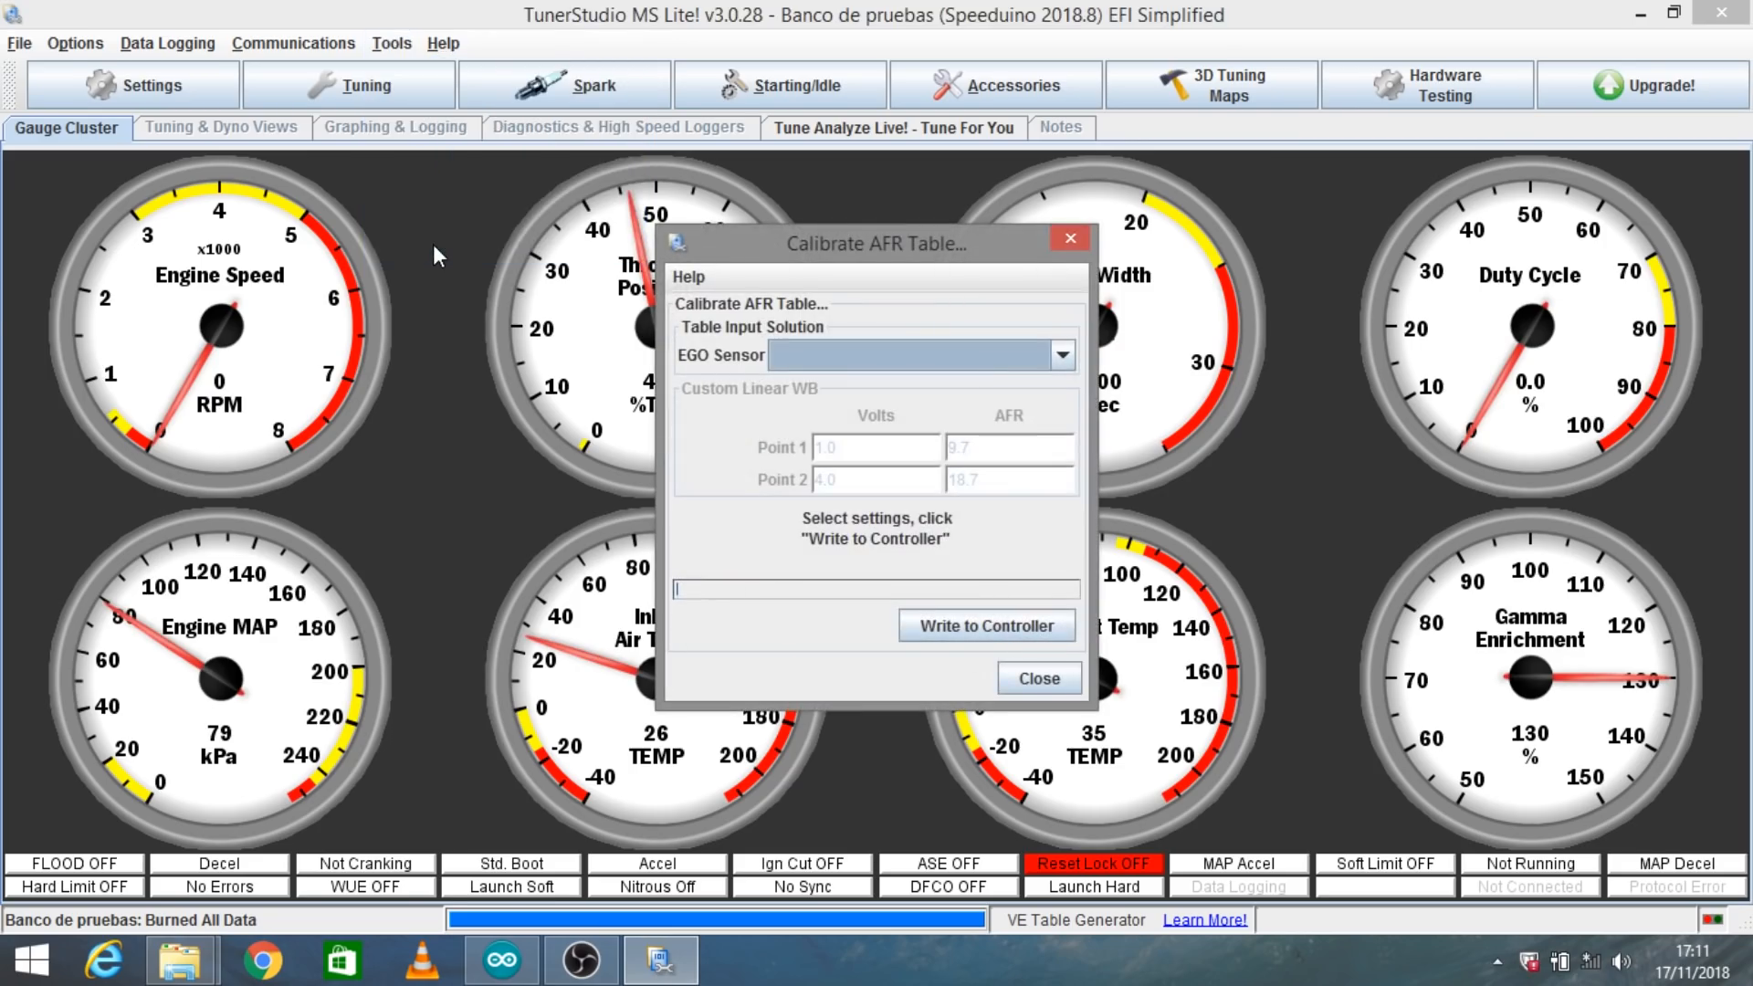
click(1062, 356)
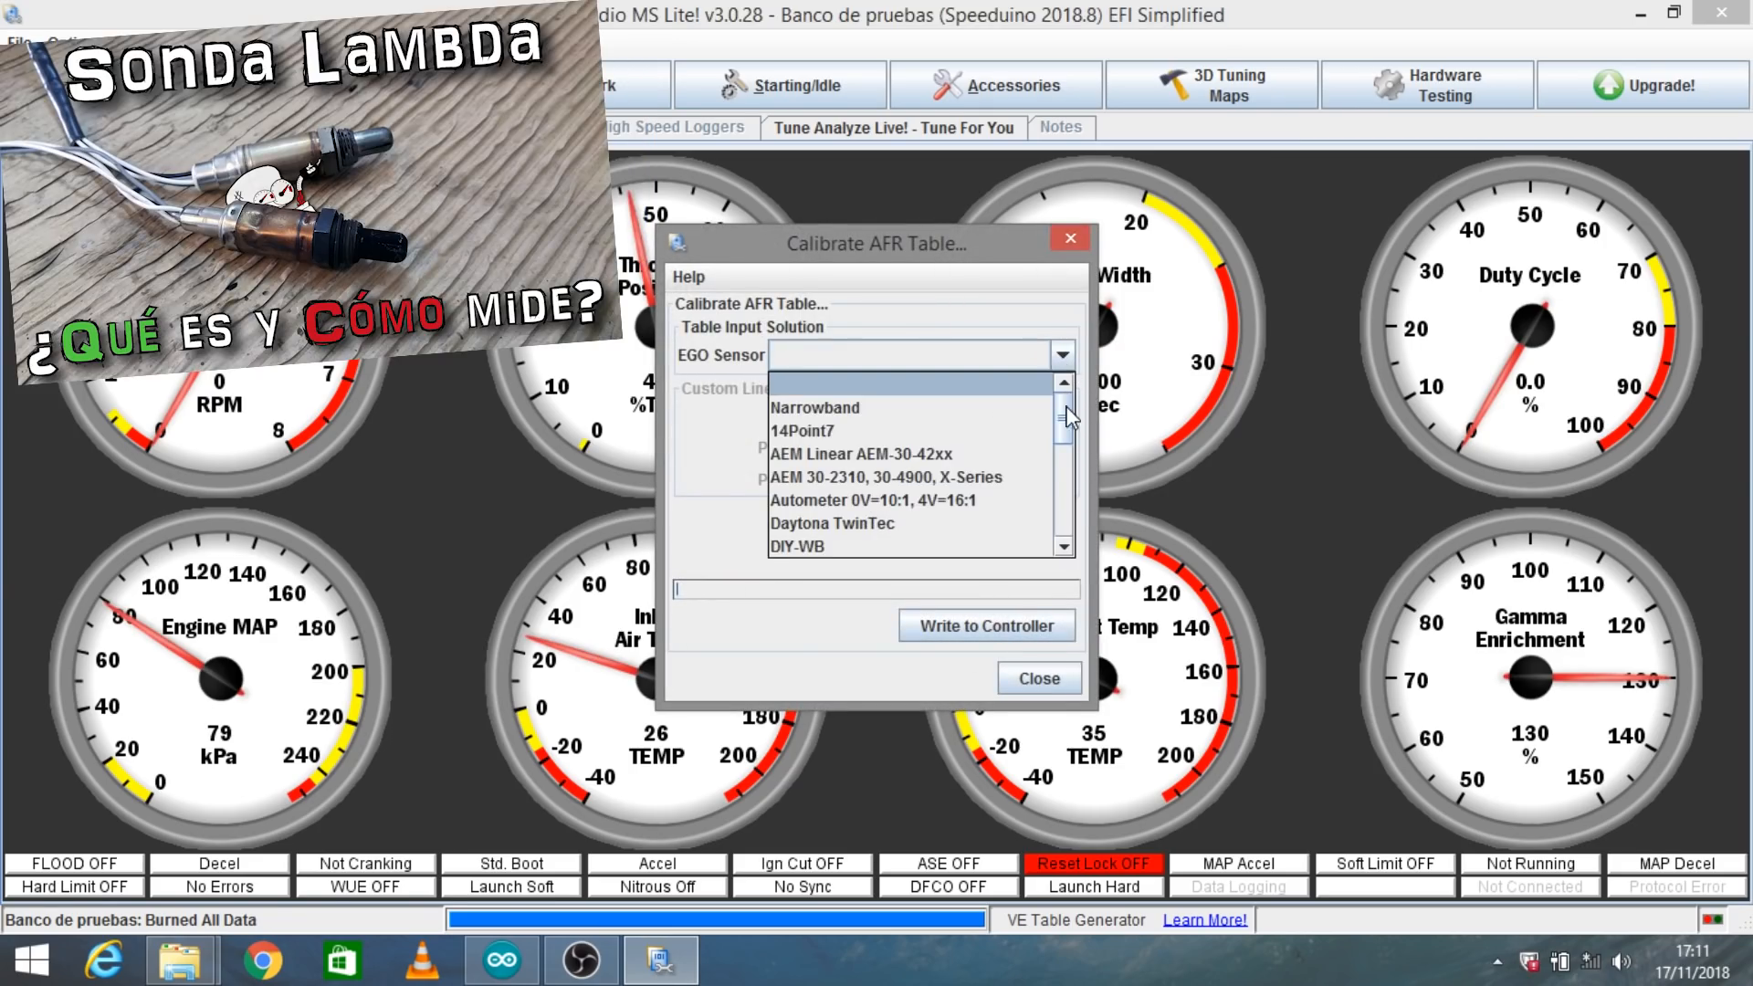
drag(1068, 416, 1072, 528)
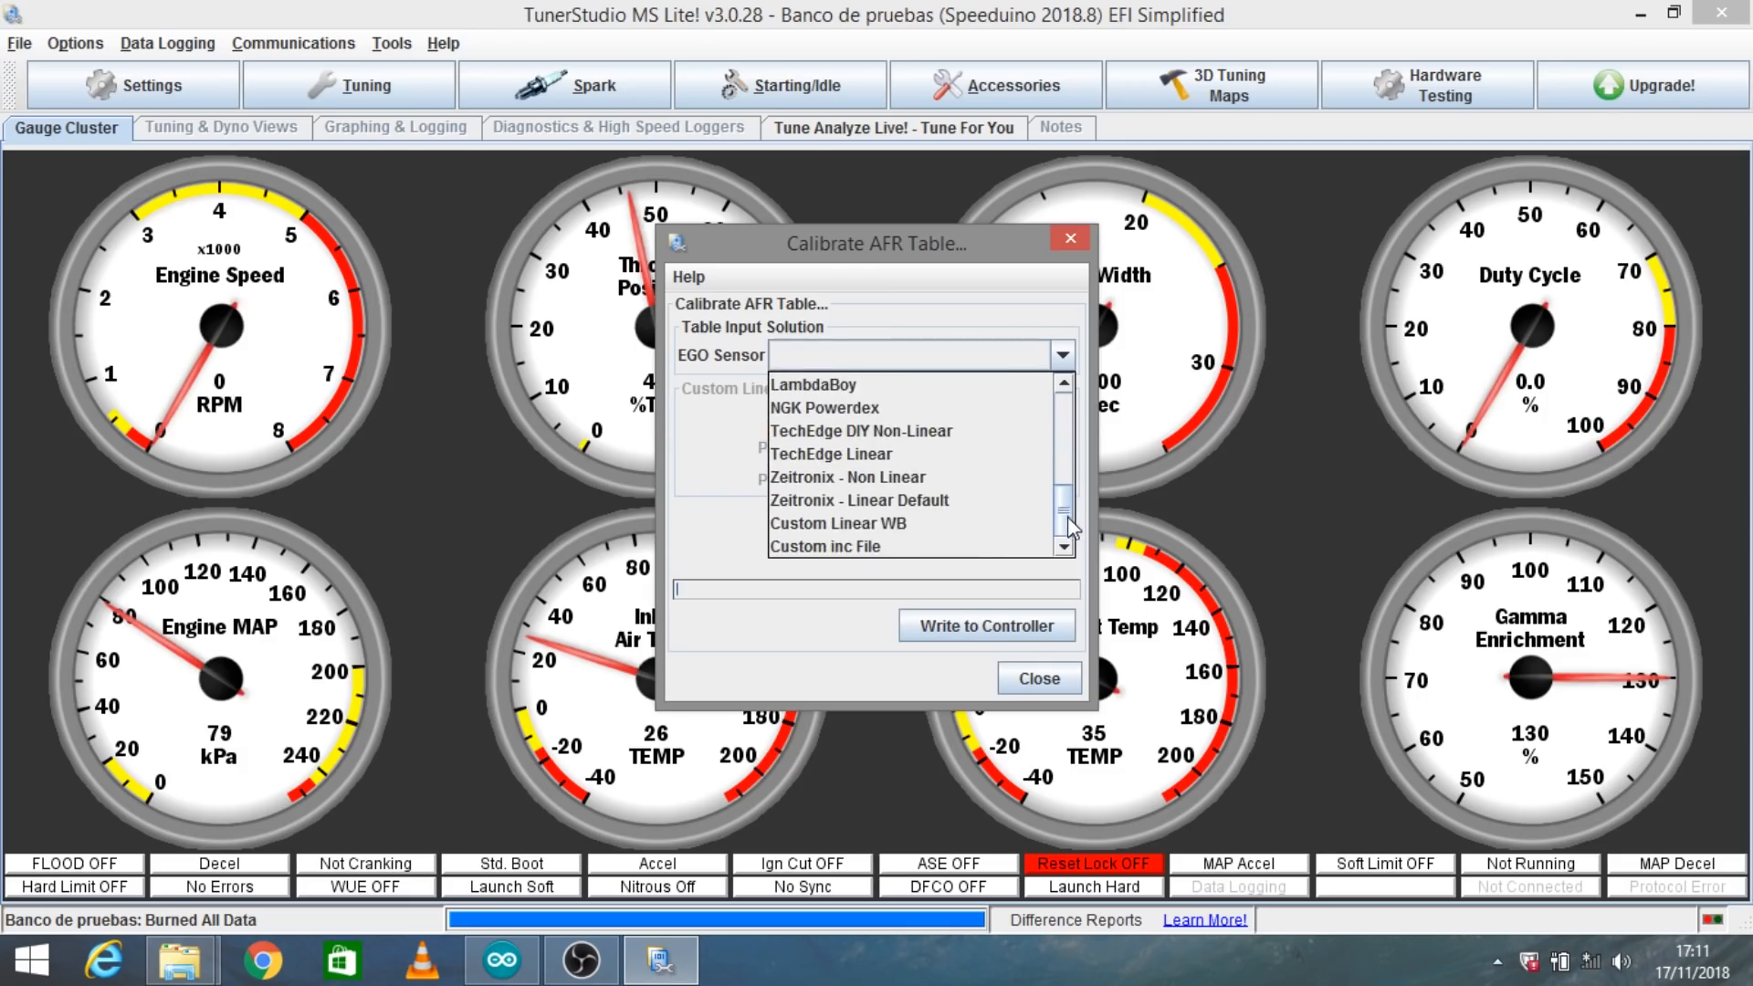
scroll(891, 519, up, 1)
scroll(898, 520, down, 1)
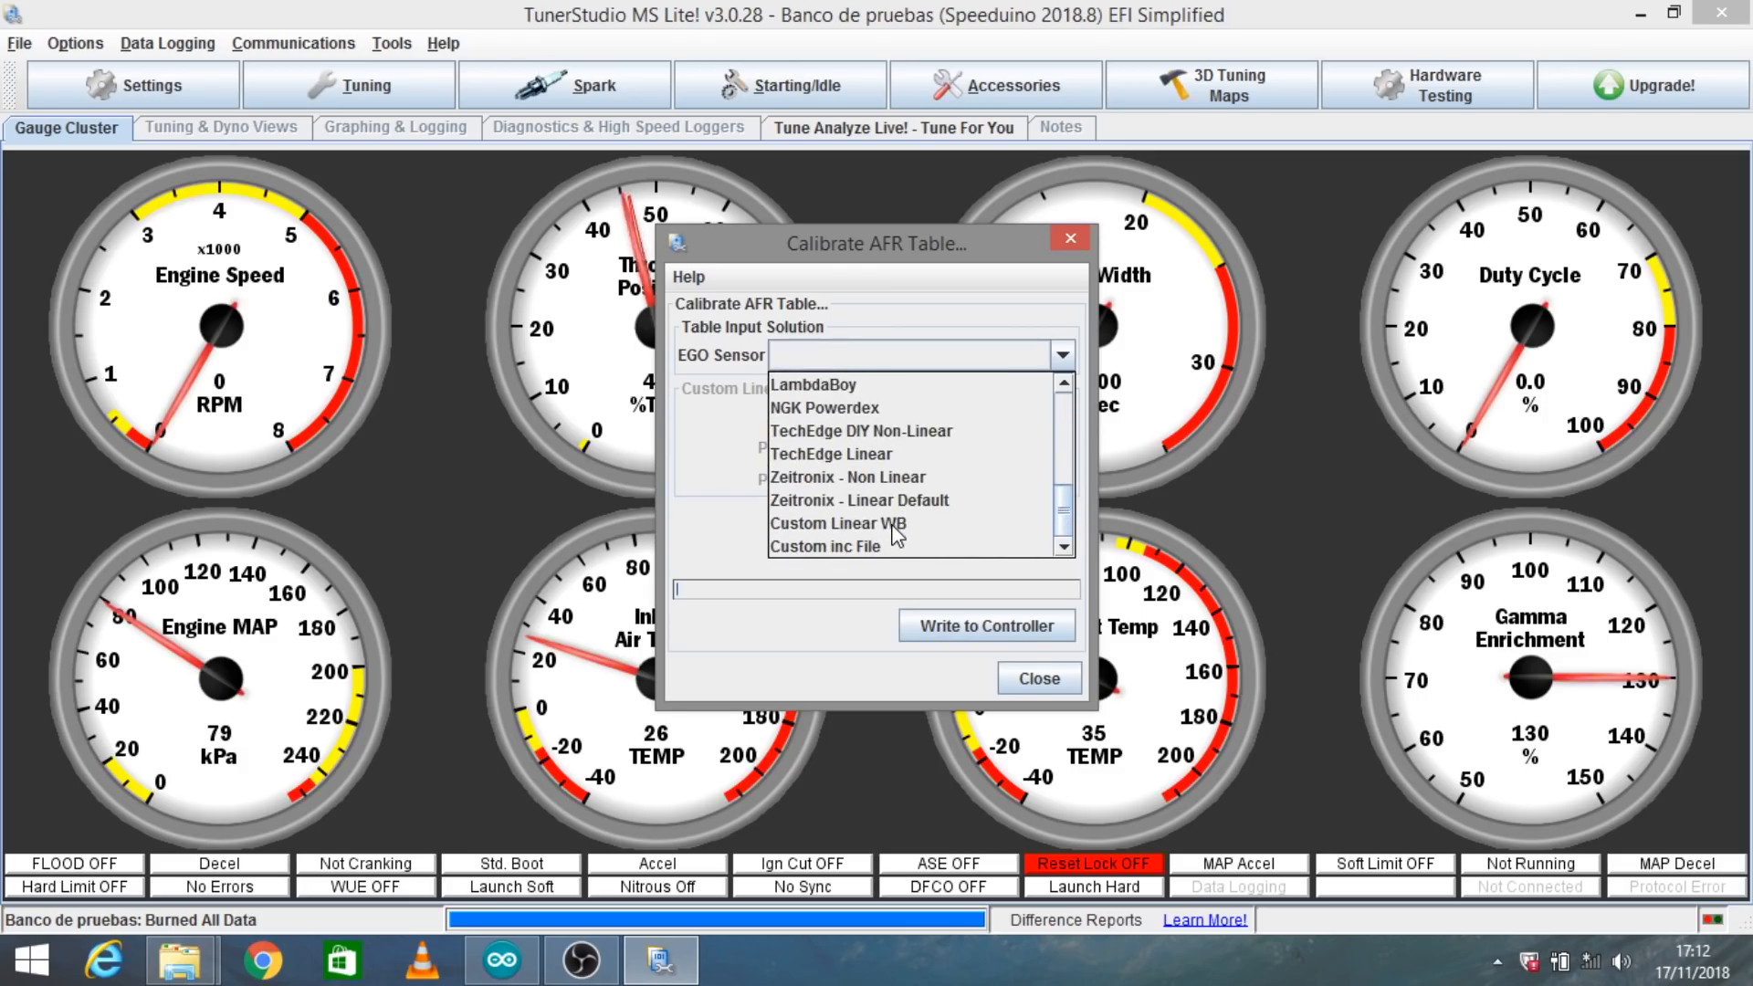
click(892, 524)
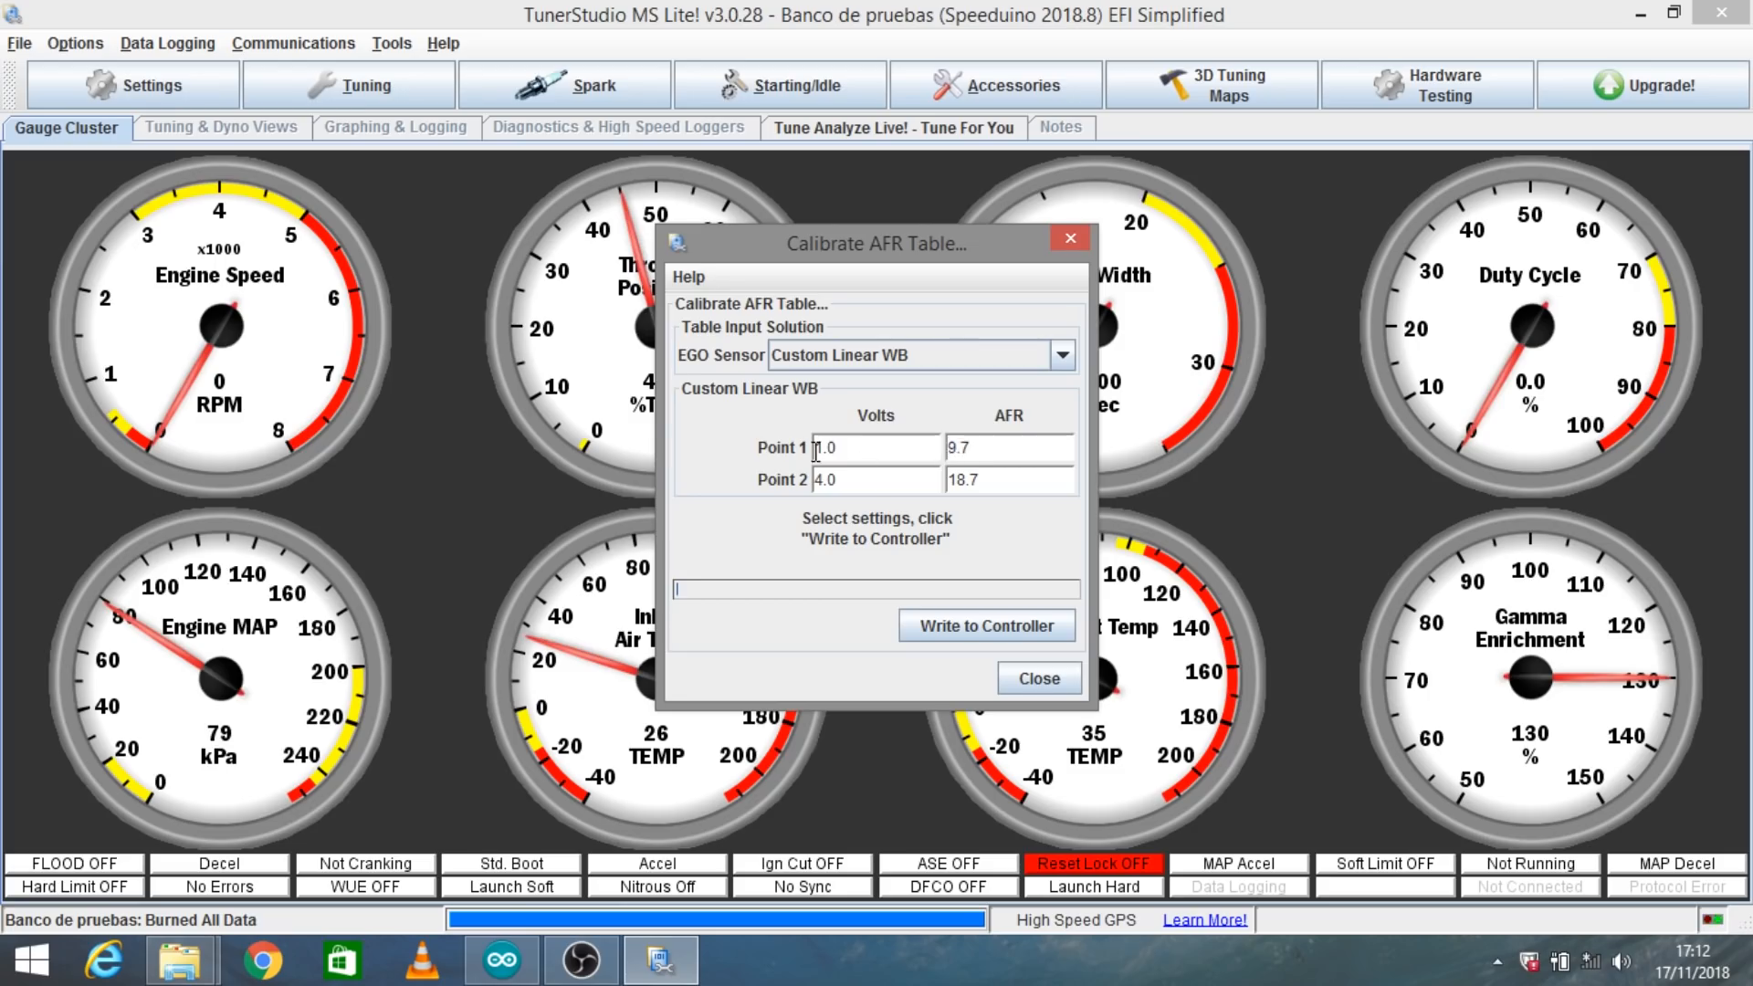
click(1001, 454)
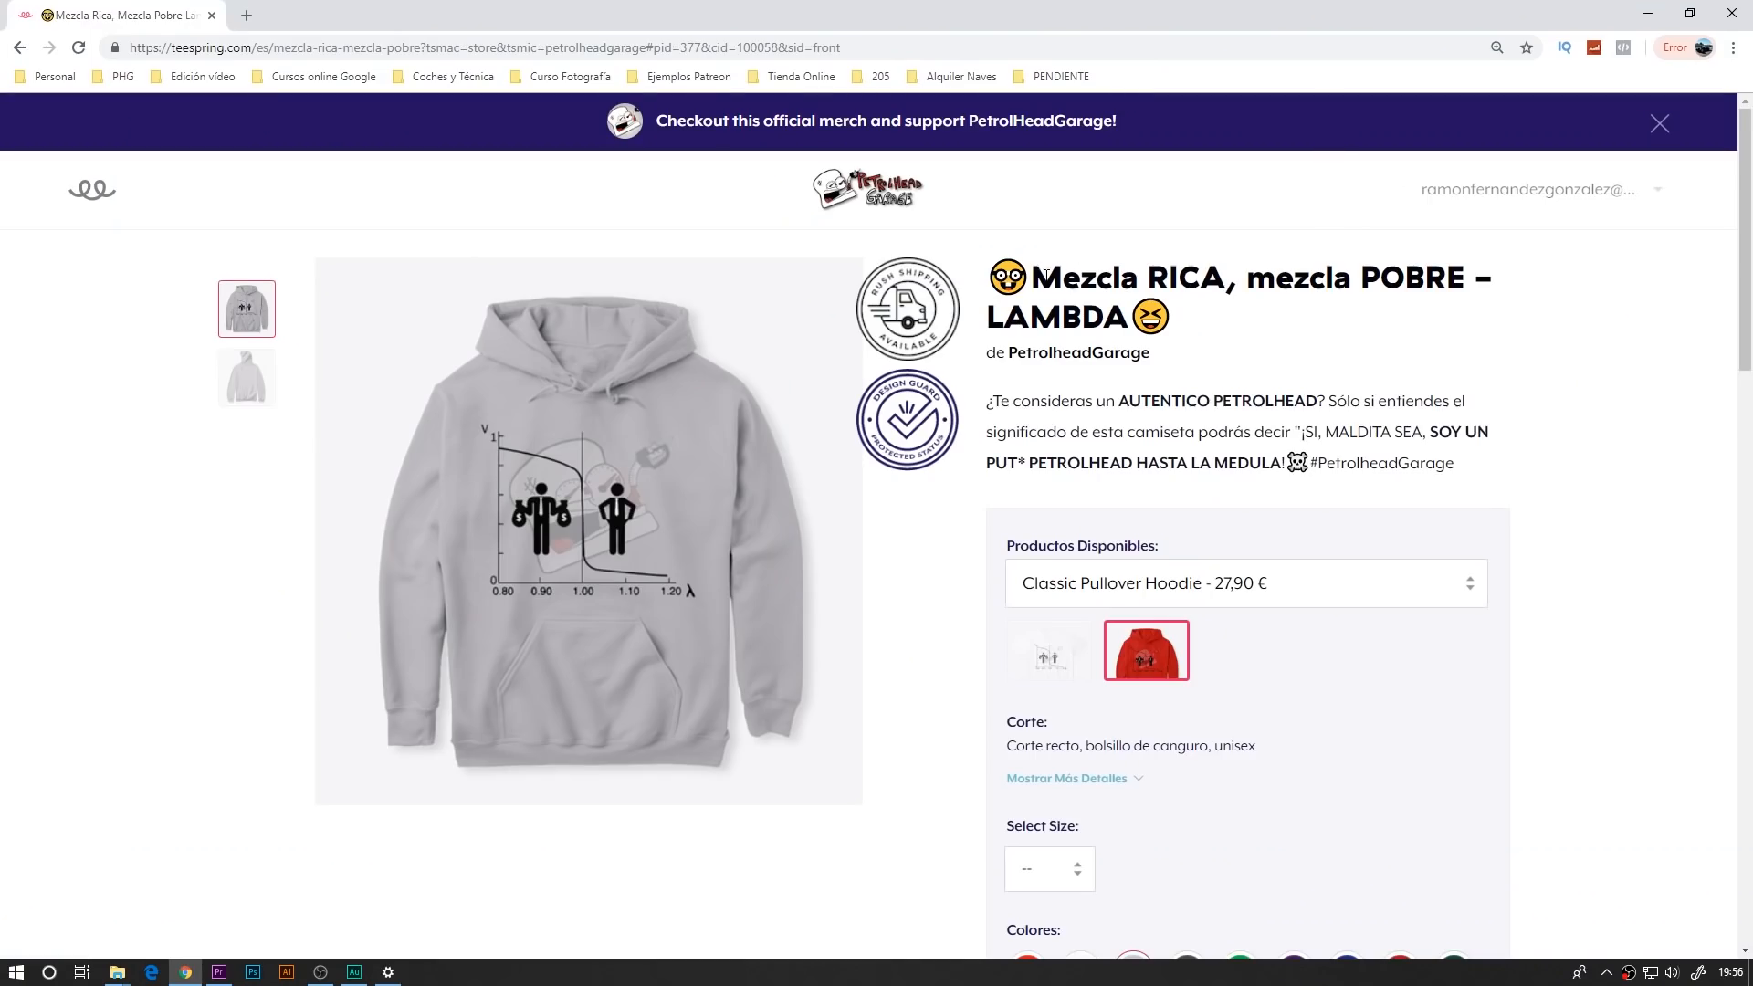
drag(1039, 279, 1461, 278)
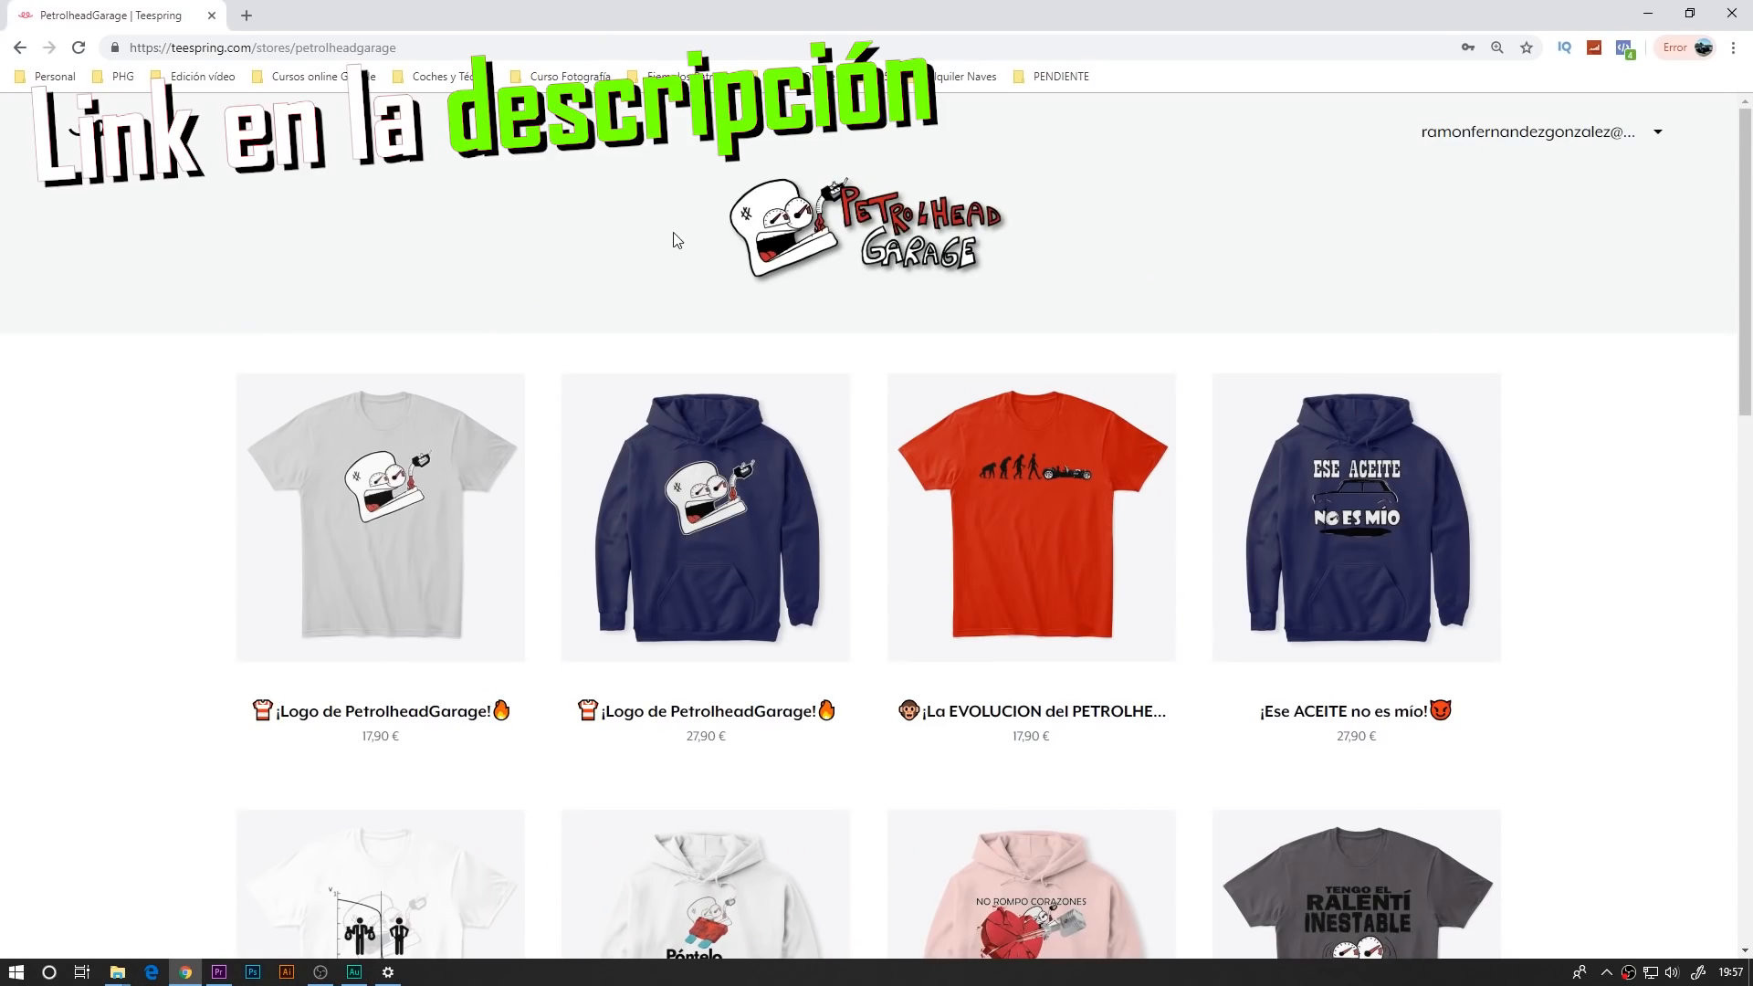
drag(395, 47, 128, 48)
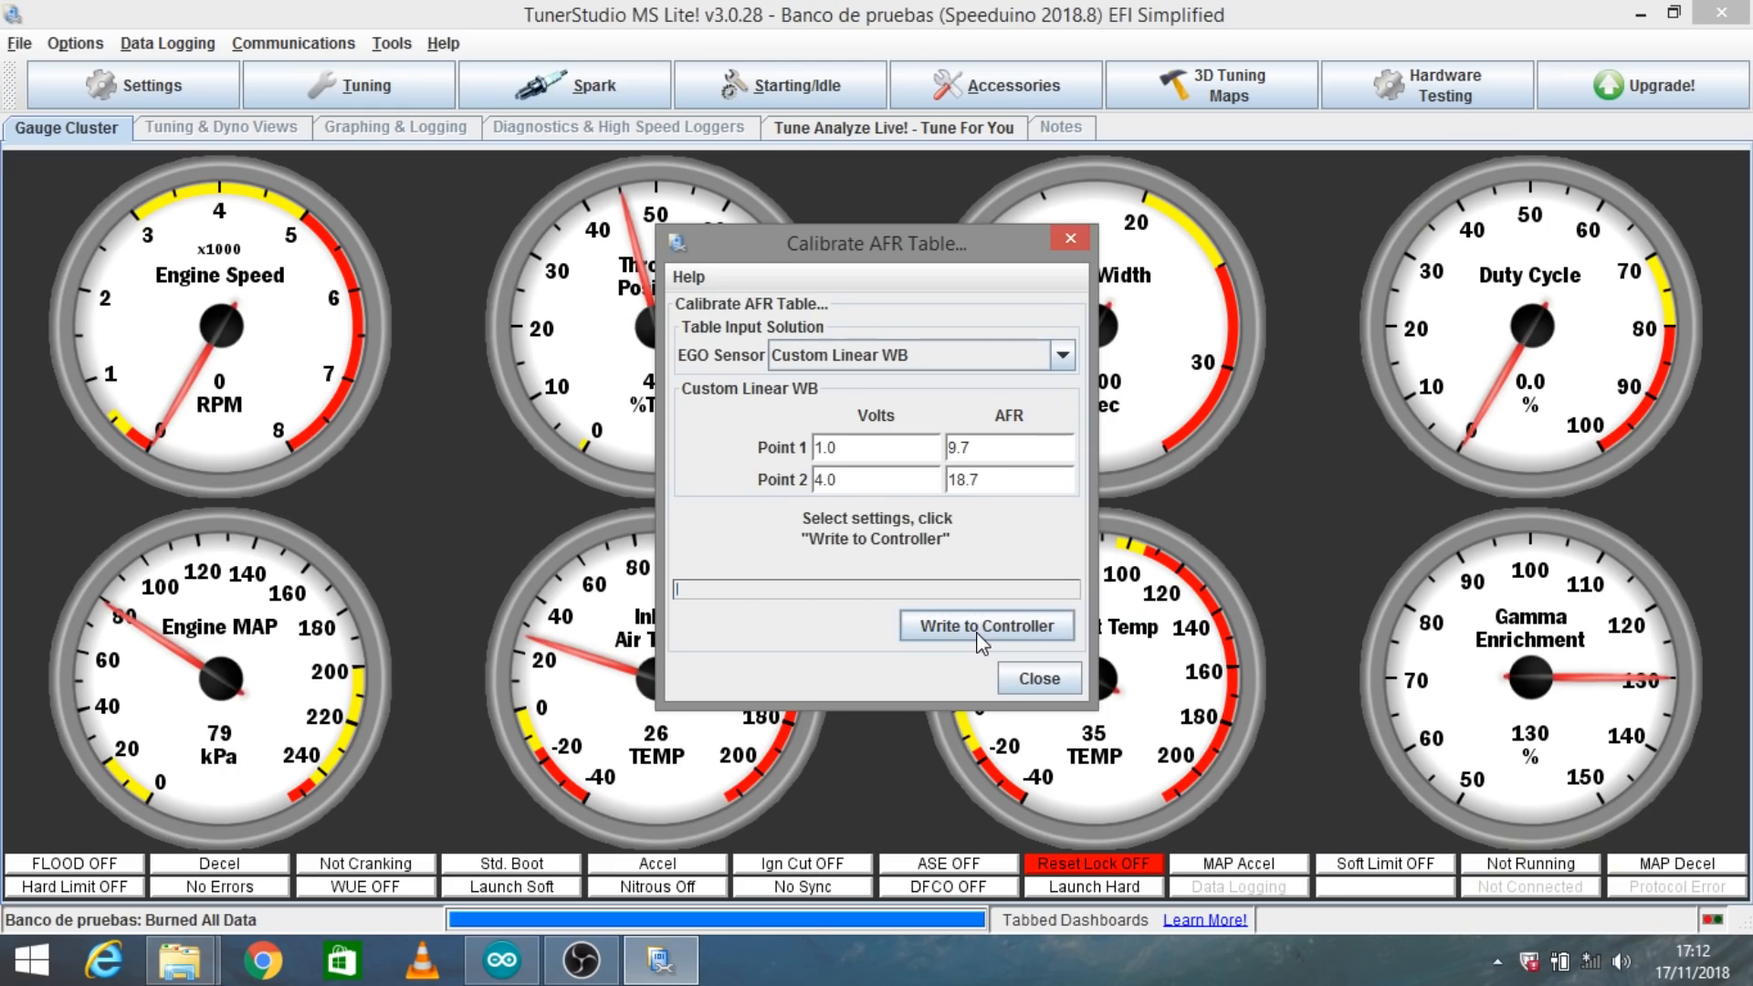
Write the Custom Linear WB calibration for the AFR sensor to the controller
click(981, 628)
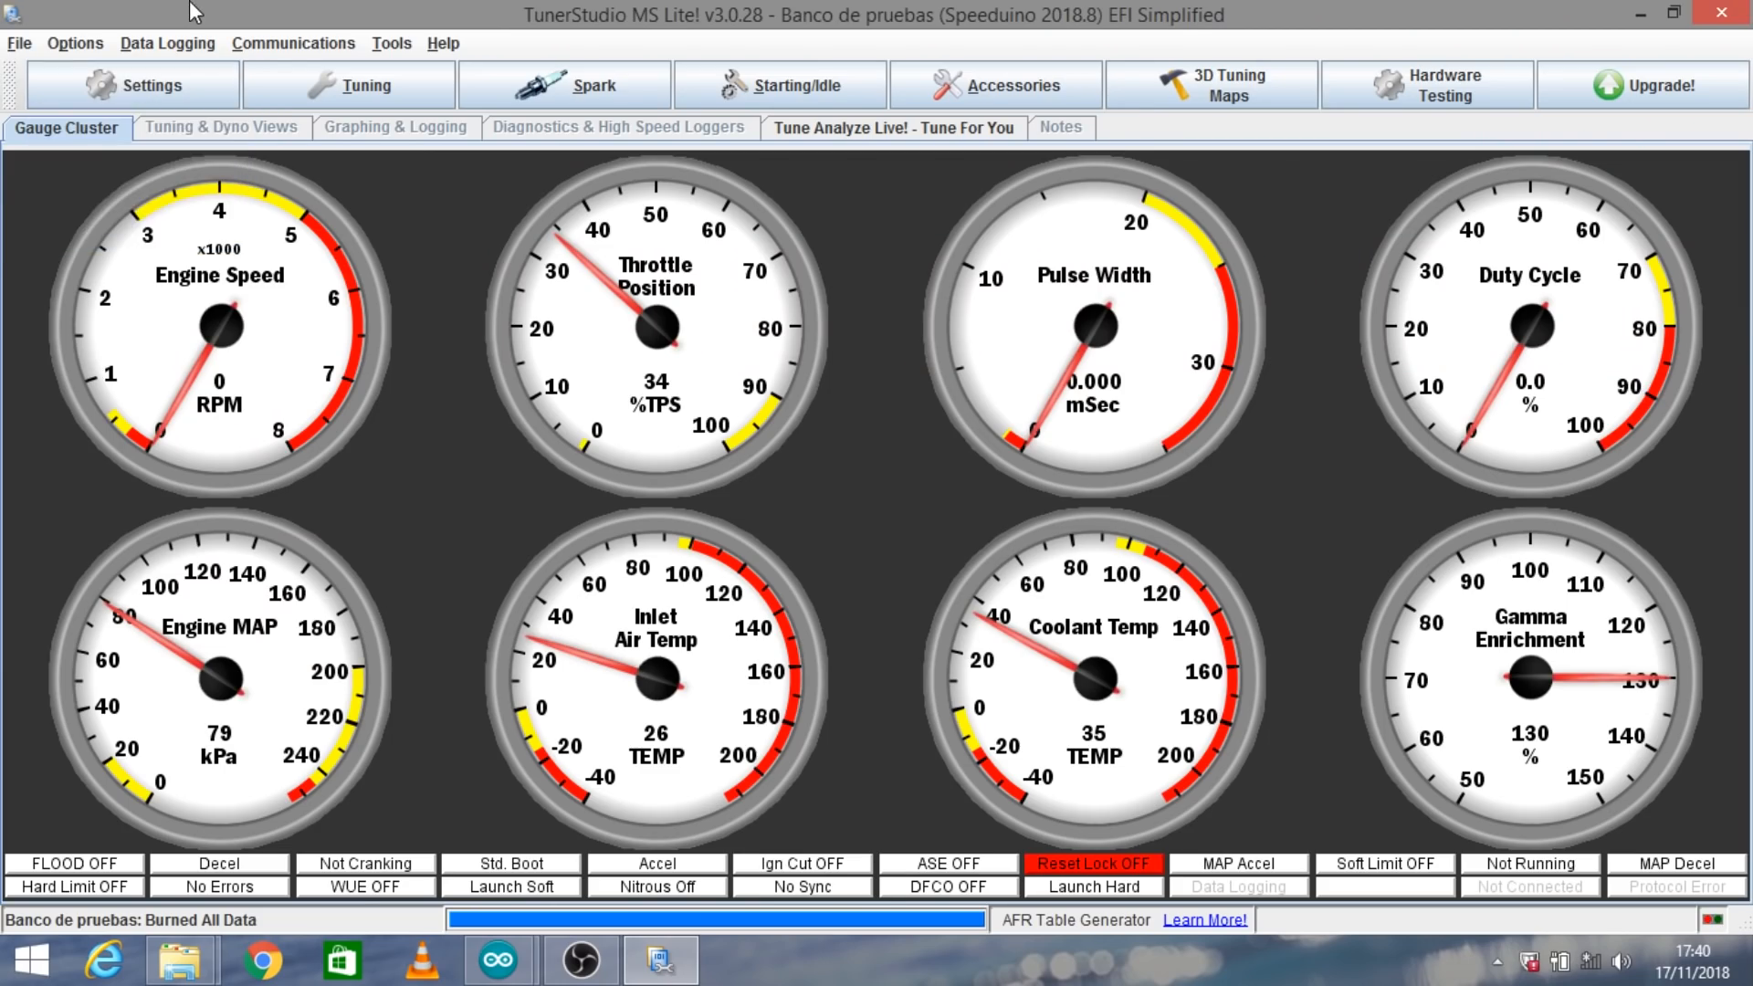
Start loading a saved tune and browse to Documents > Petrolheadgarage > SPEEDUINO > Speeduino > Speeduino-Aug18-2 > reference > Base Tunes
click(18, 44)
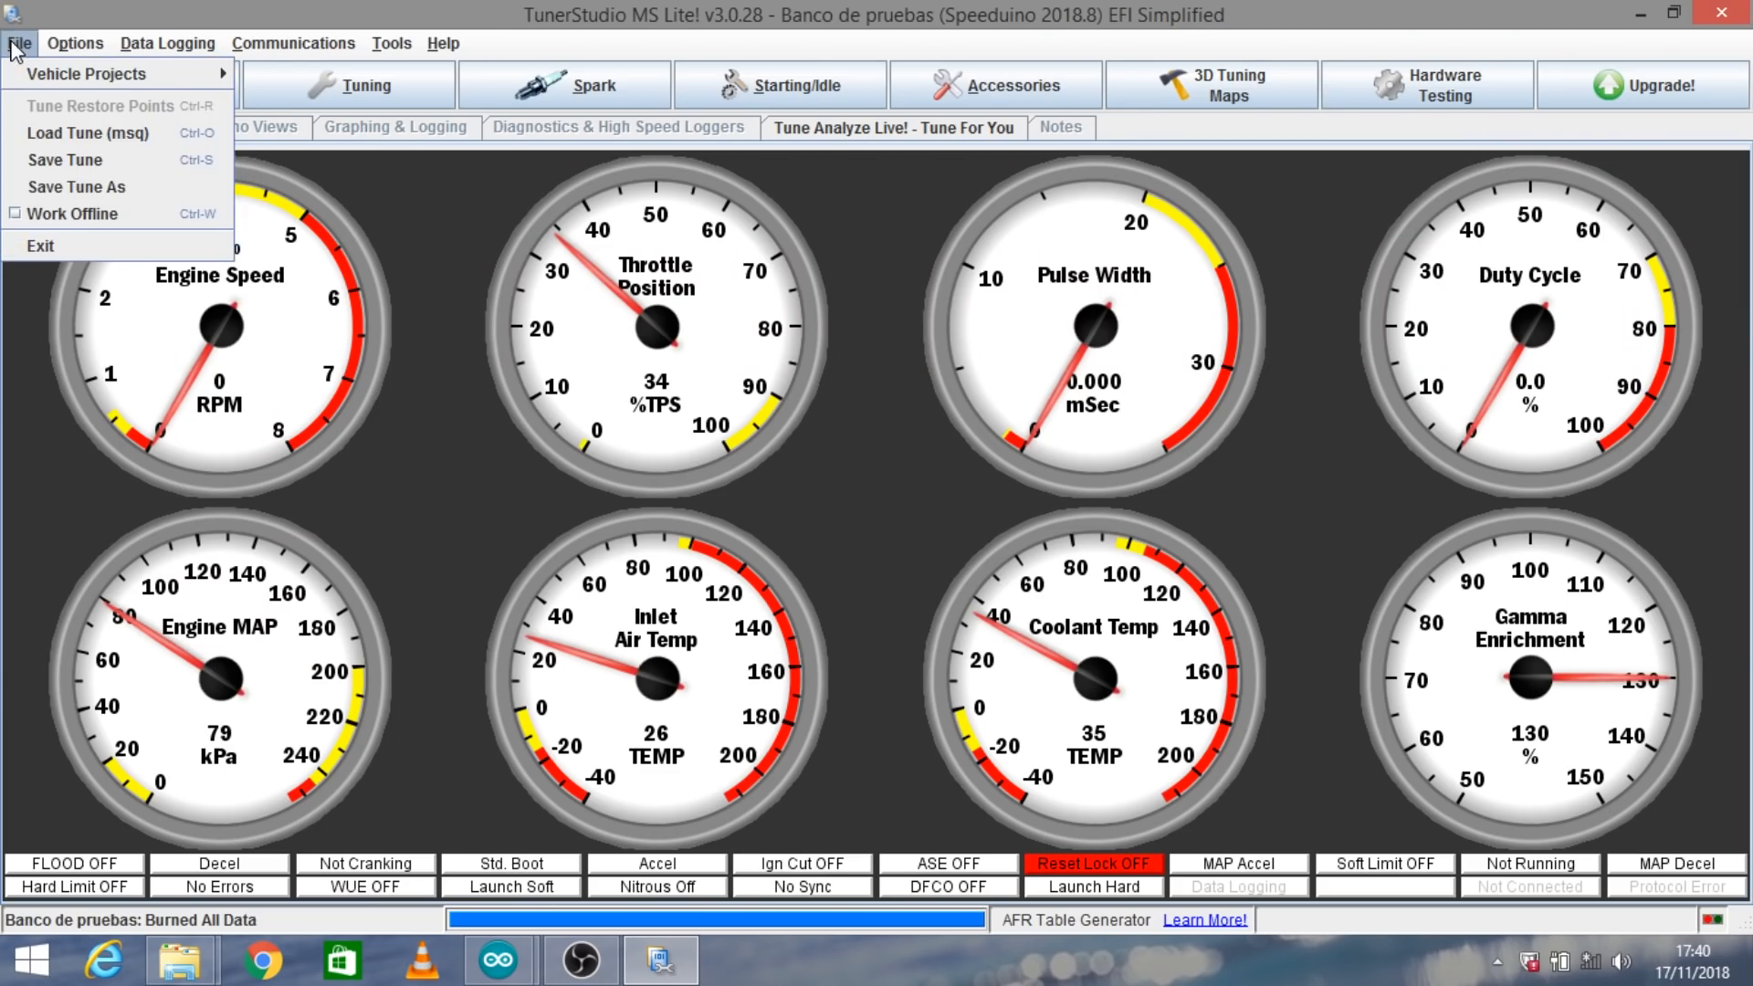
click(40, 134)
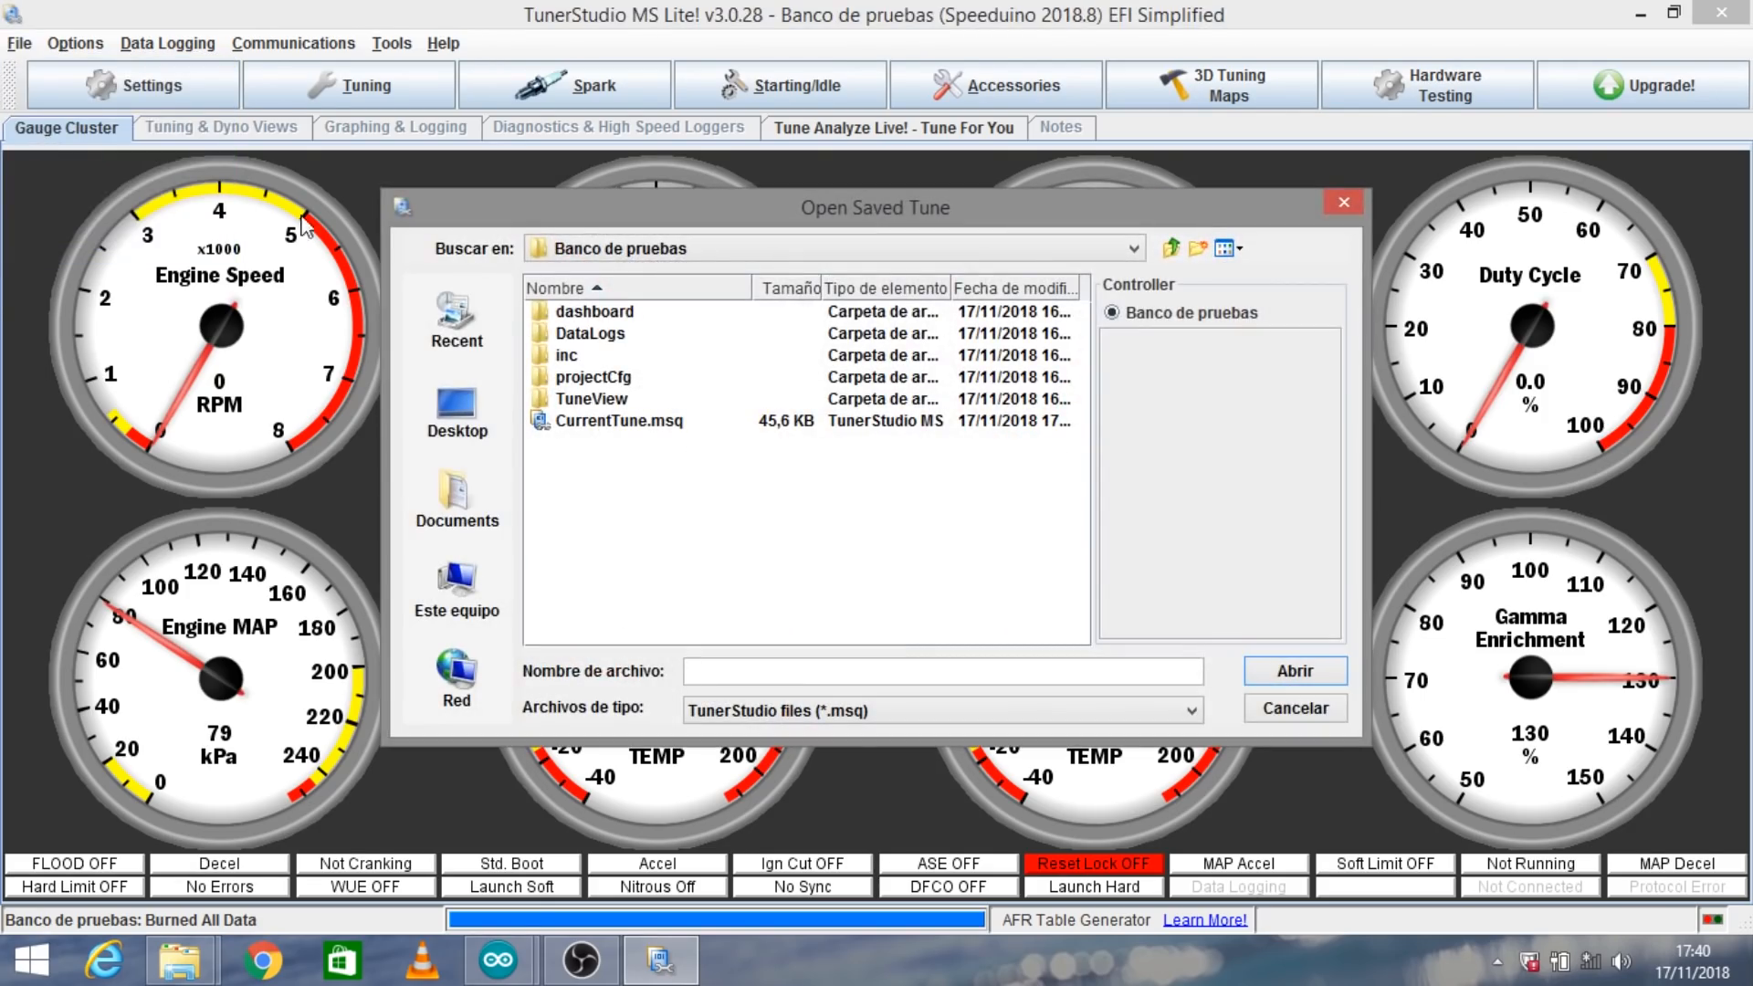
click(1171, 248)
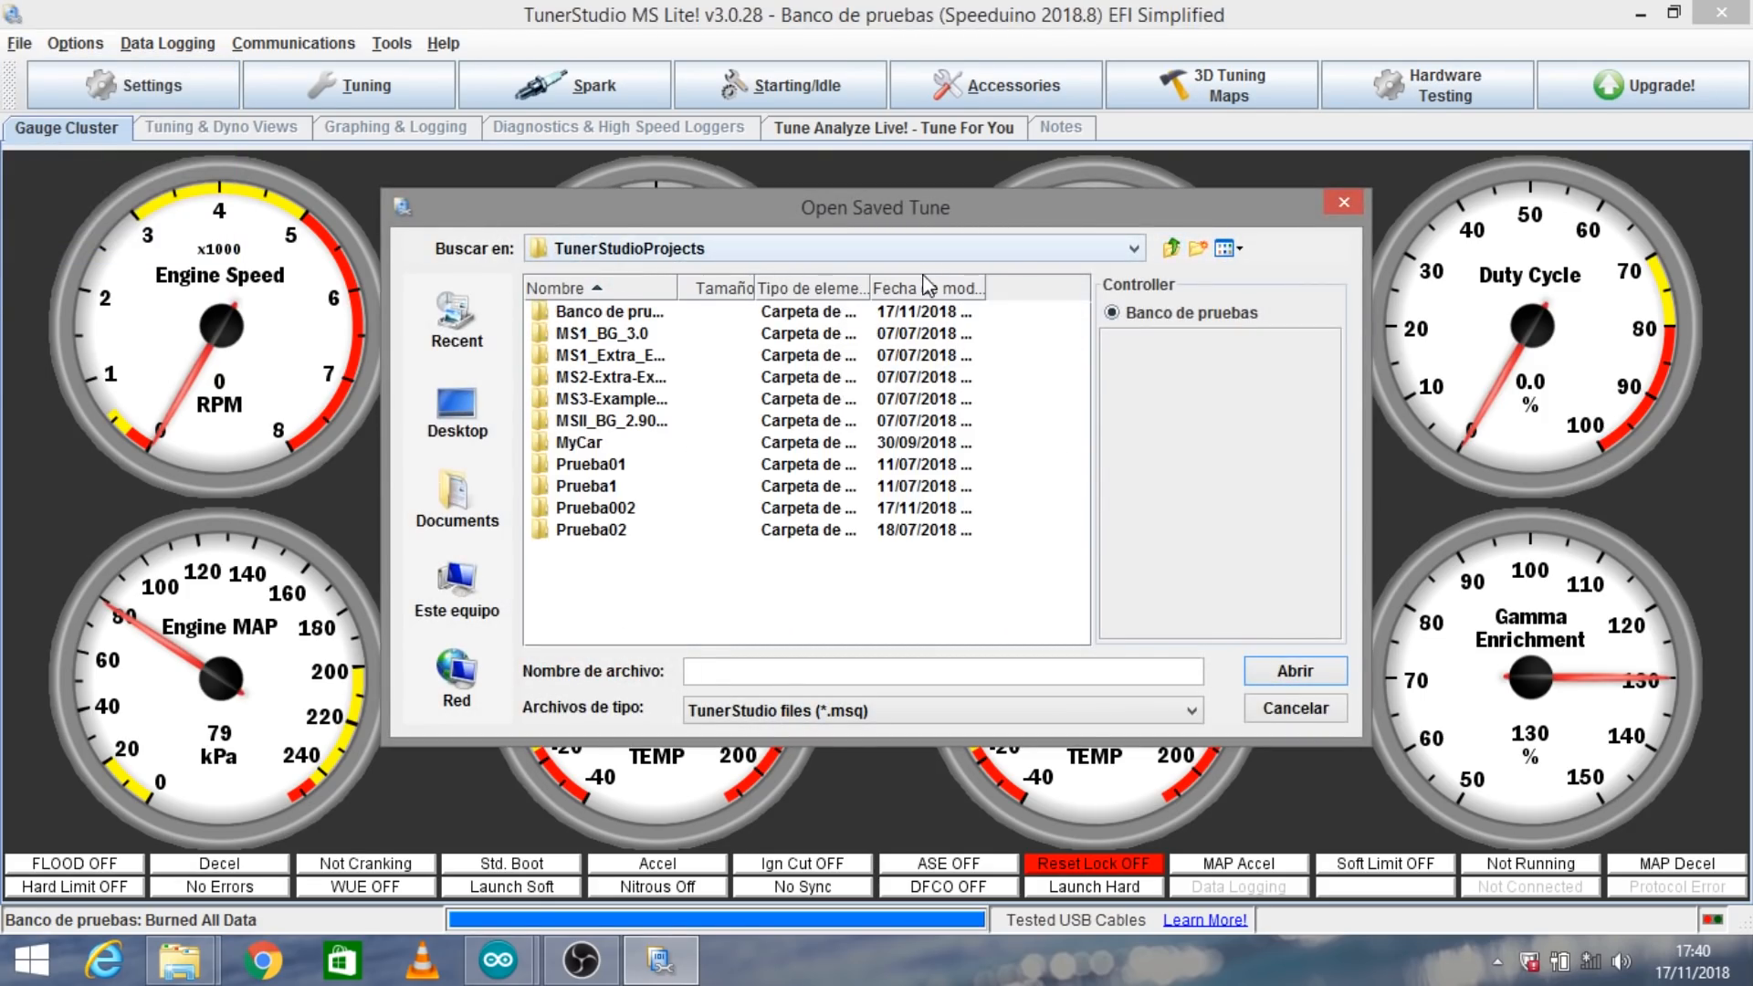
click(1178, 250)
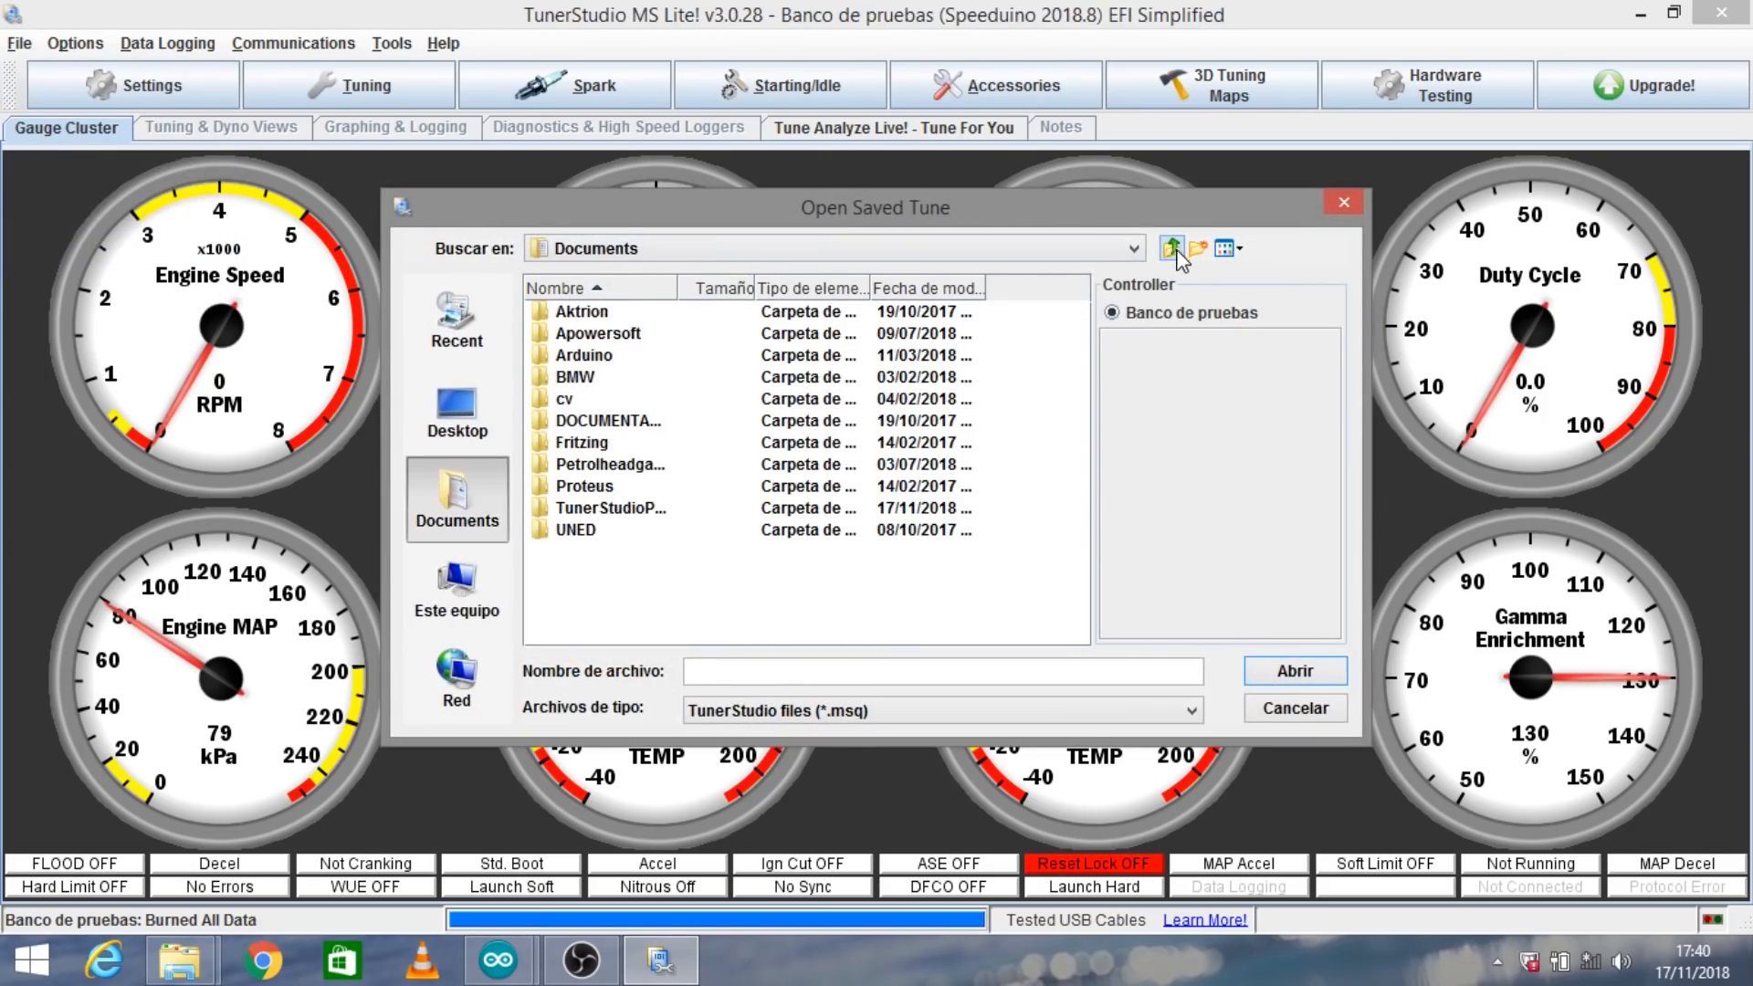
double_click(582, 467)
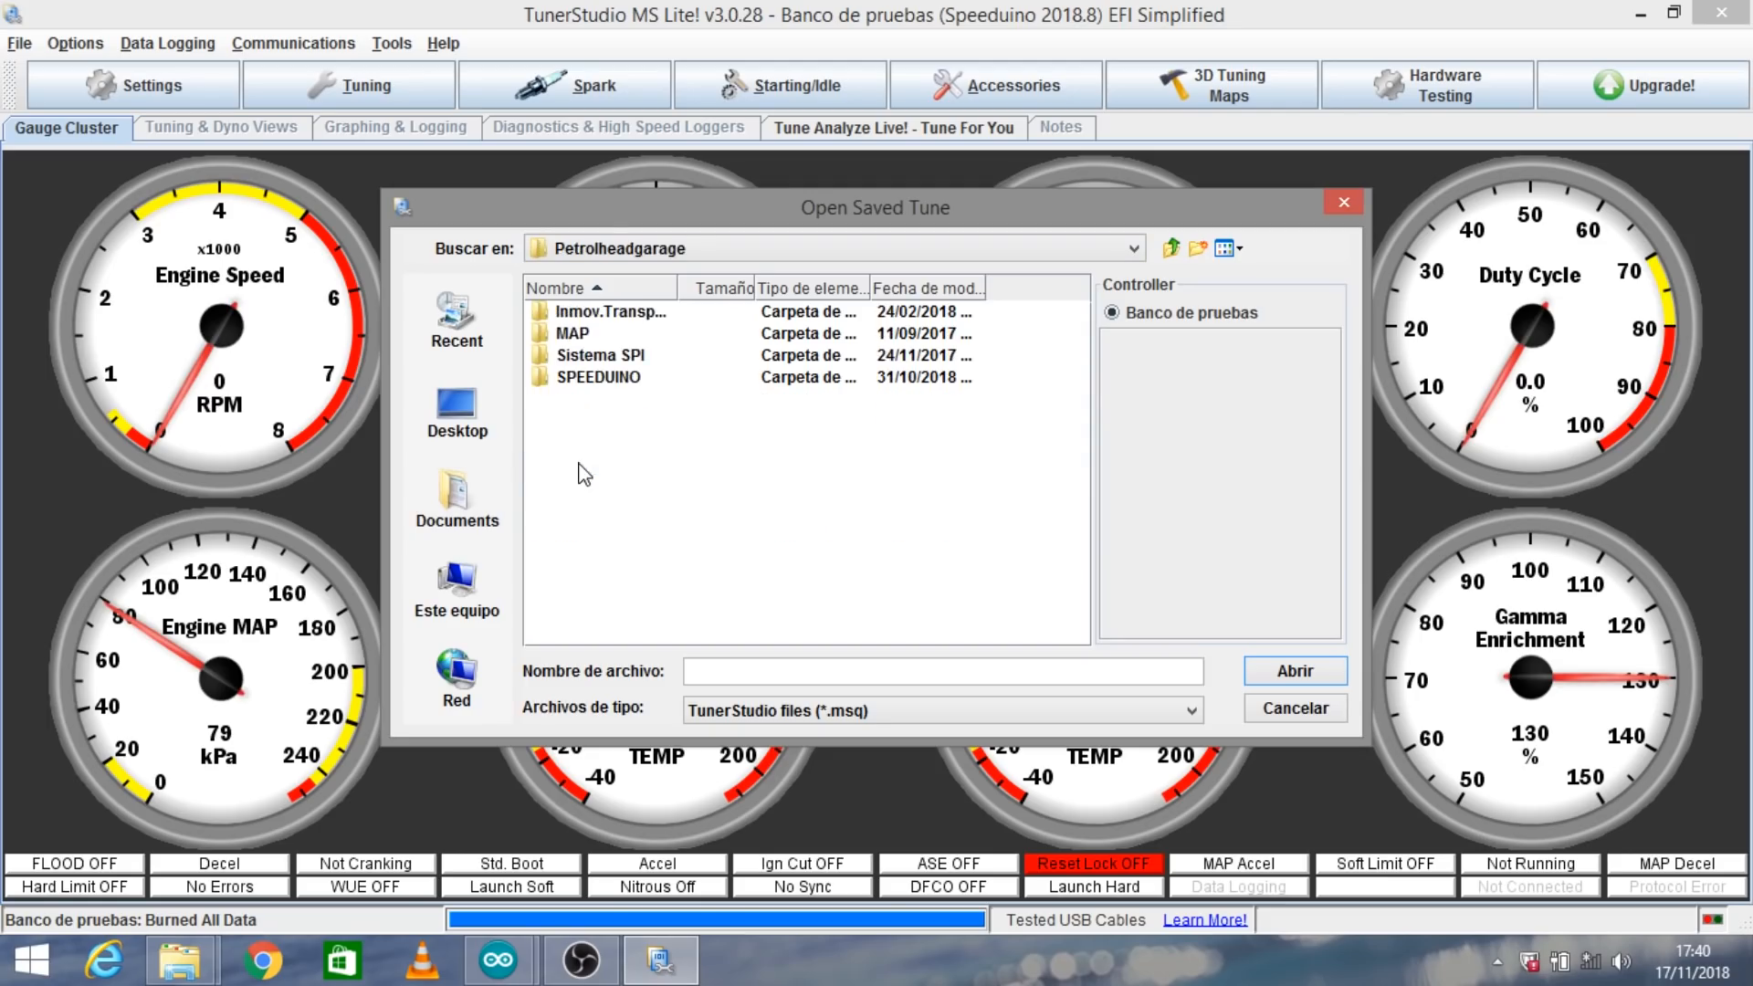
double_click(591, 374)
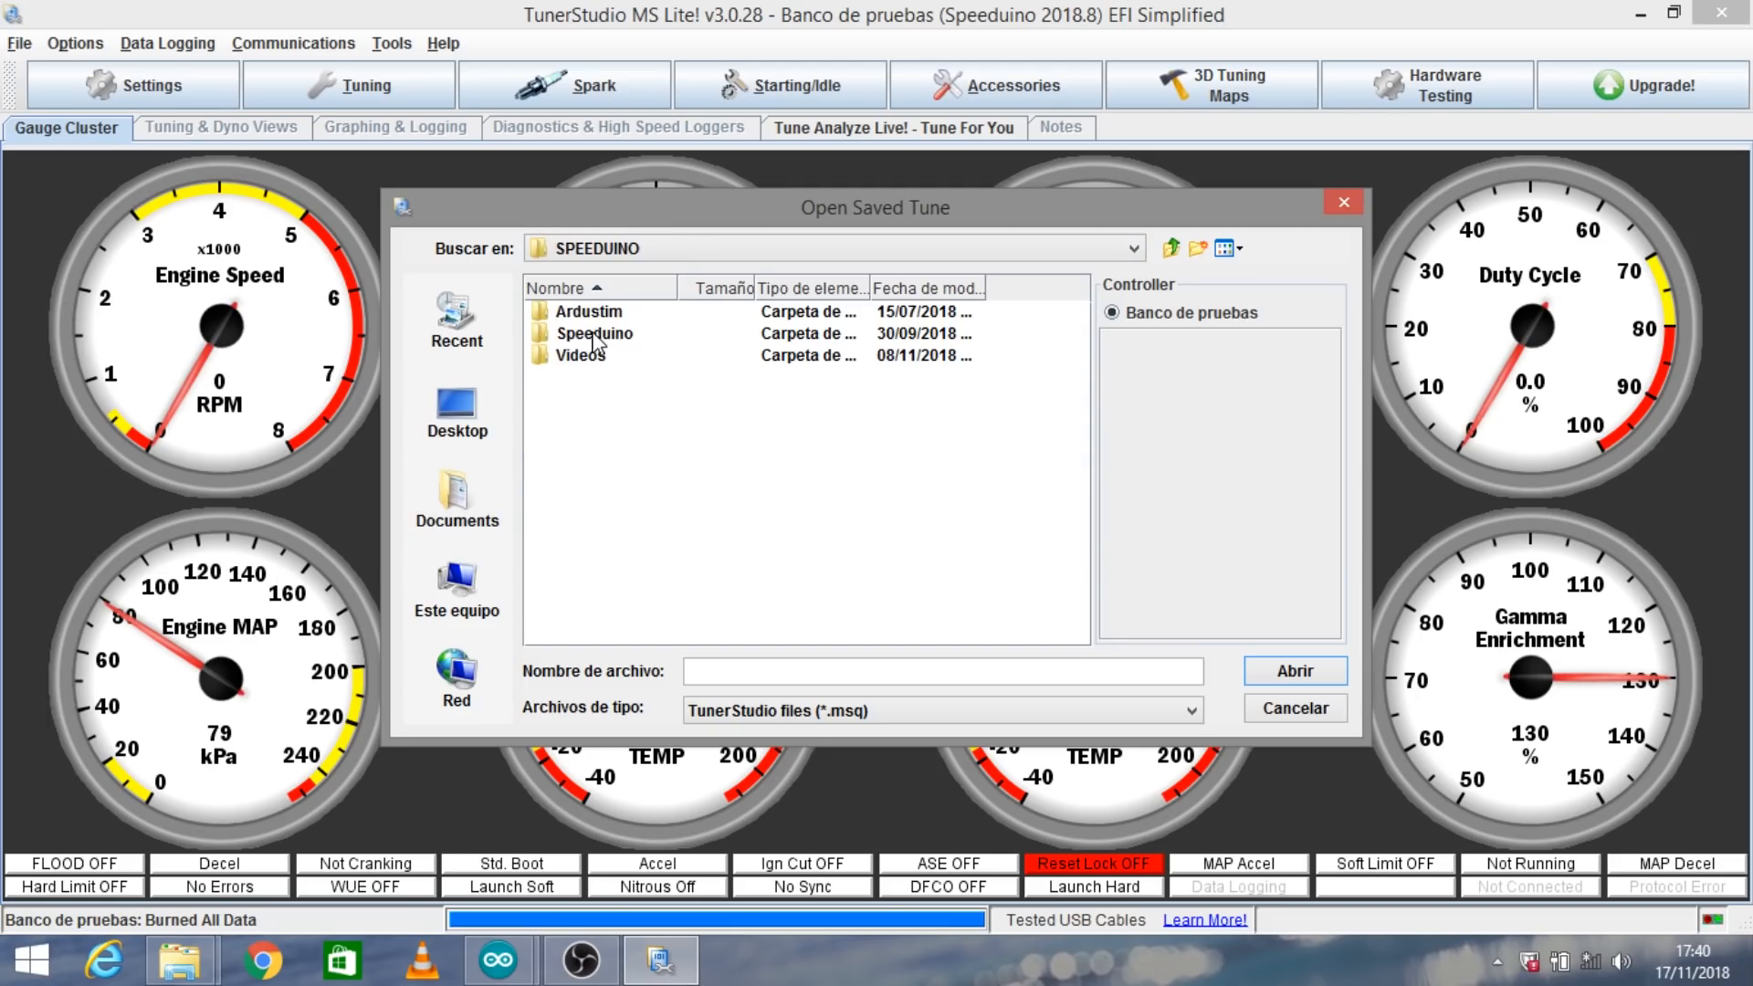
double_click(595, 334)
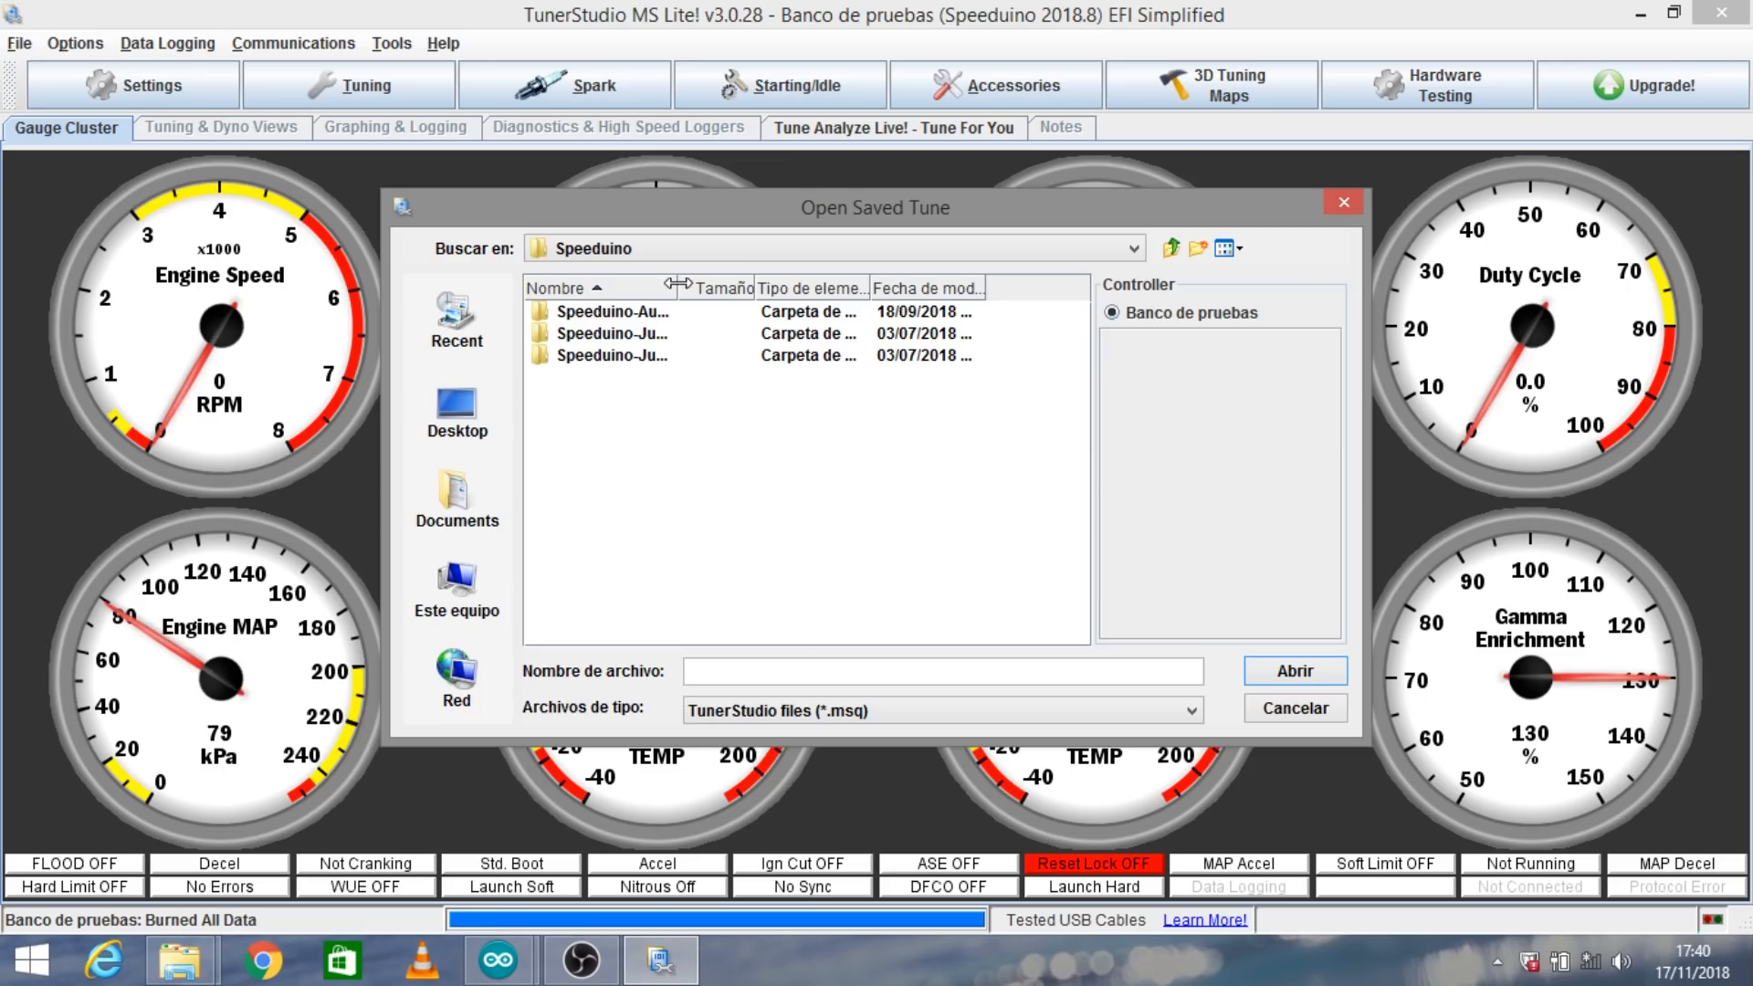
drag(676, 284, 797, 290)
double_click(639, 312)
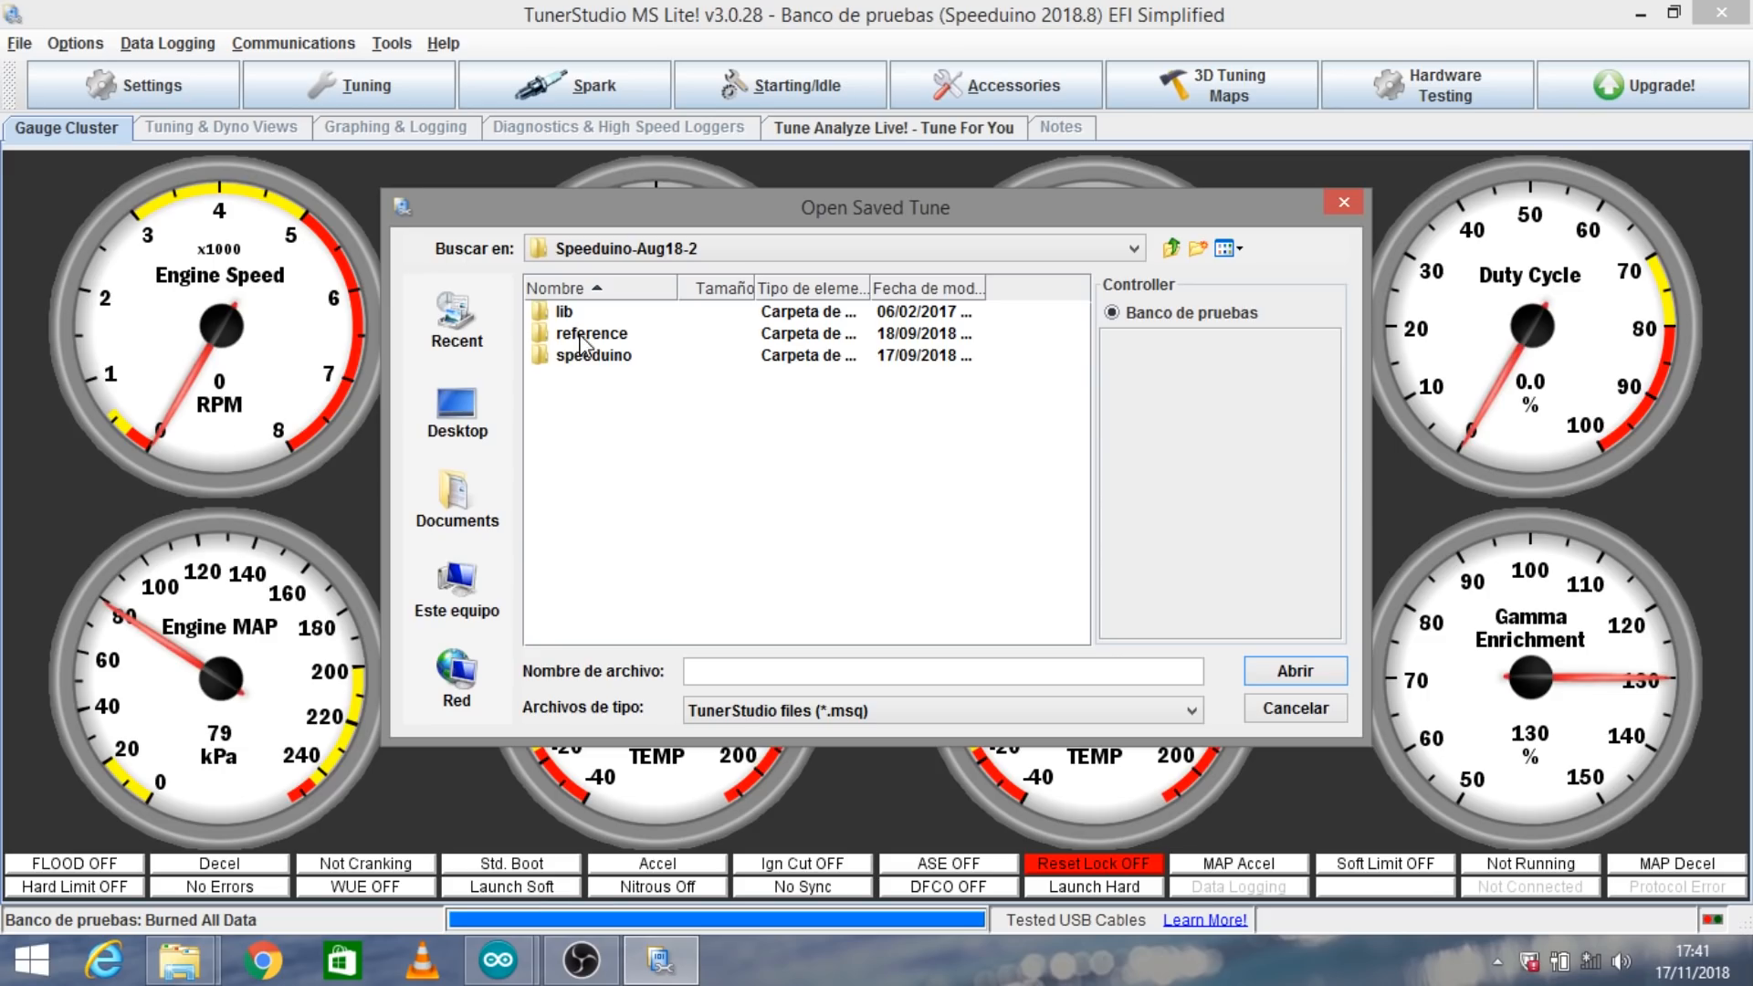
double_click(581, 336)
double_click(619, 315)
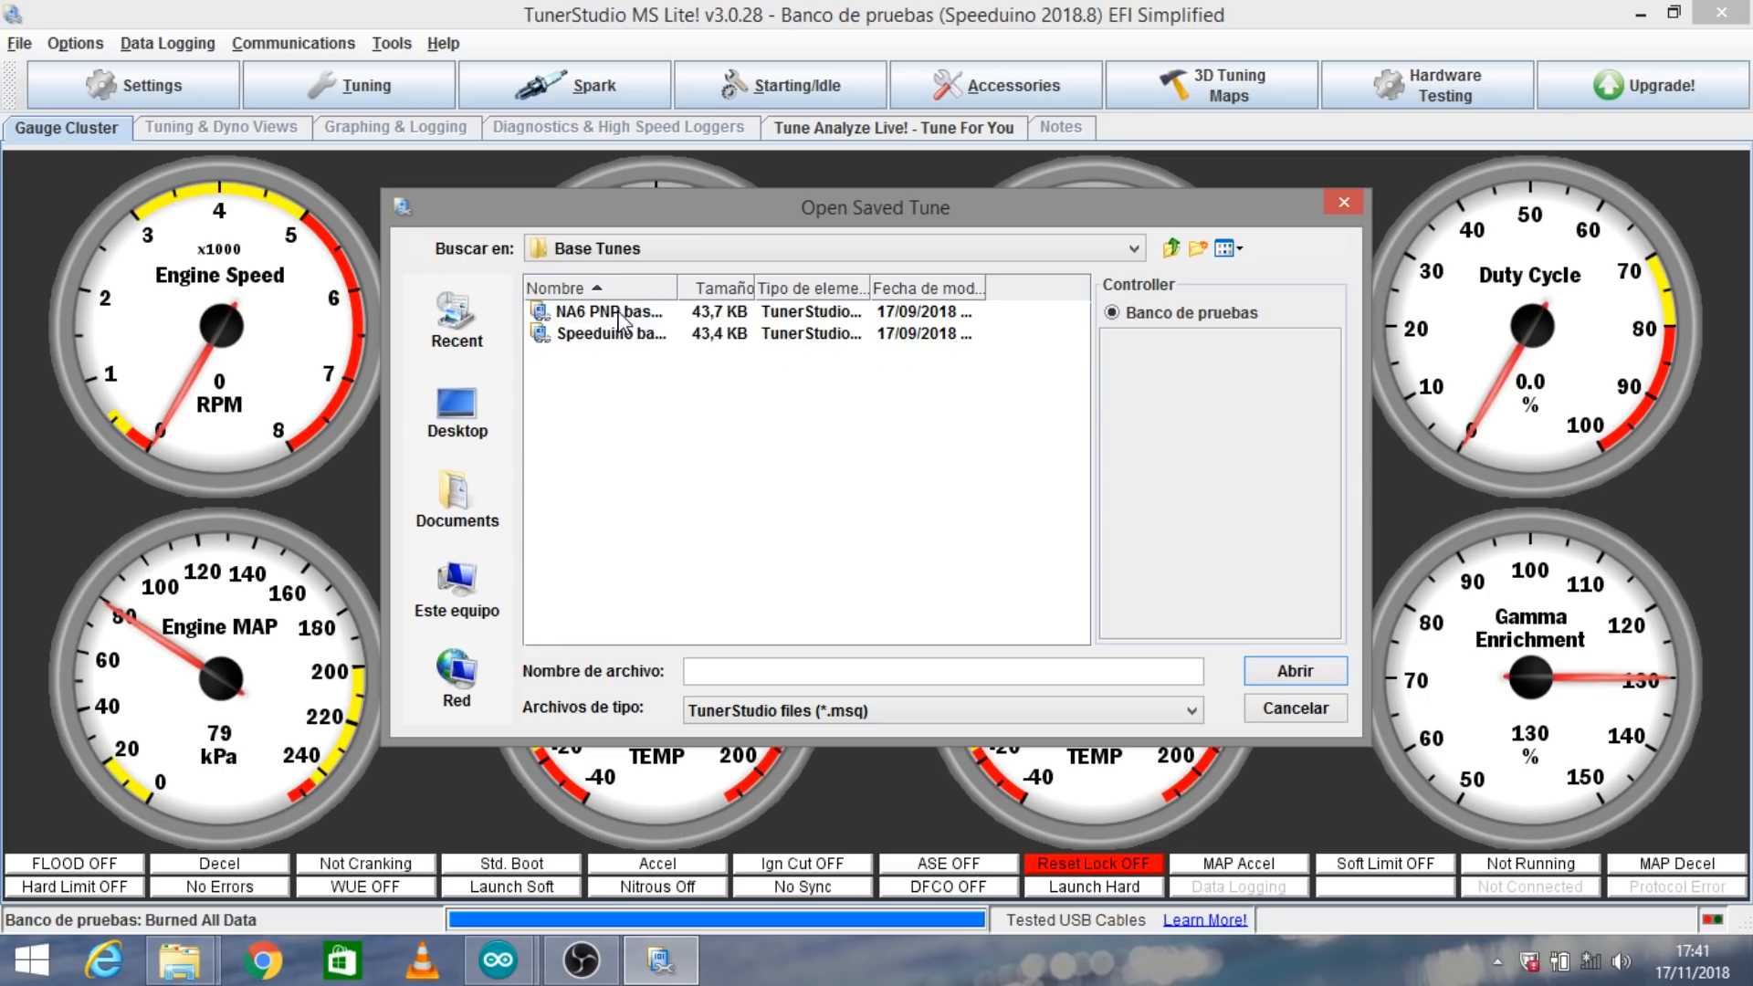
Open Speeduino base tune.msq and send and burn its configuration to the controller
click(601, 334)
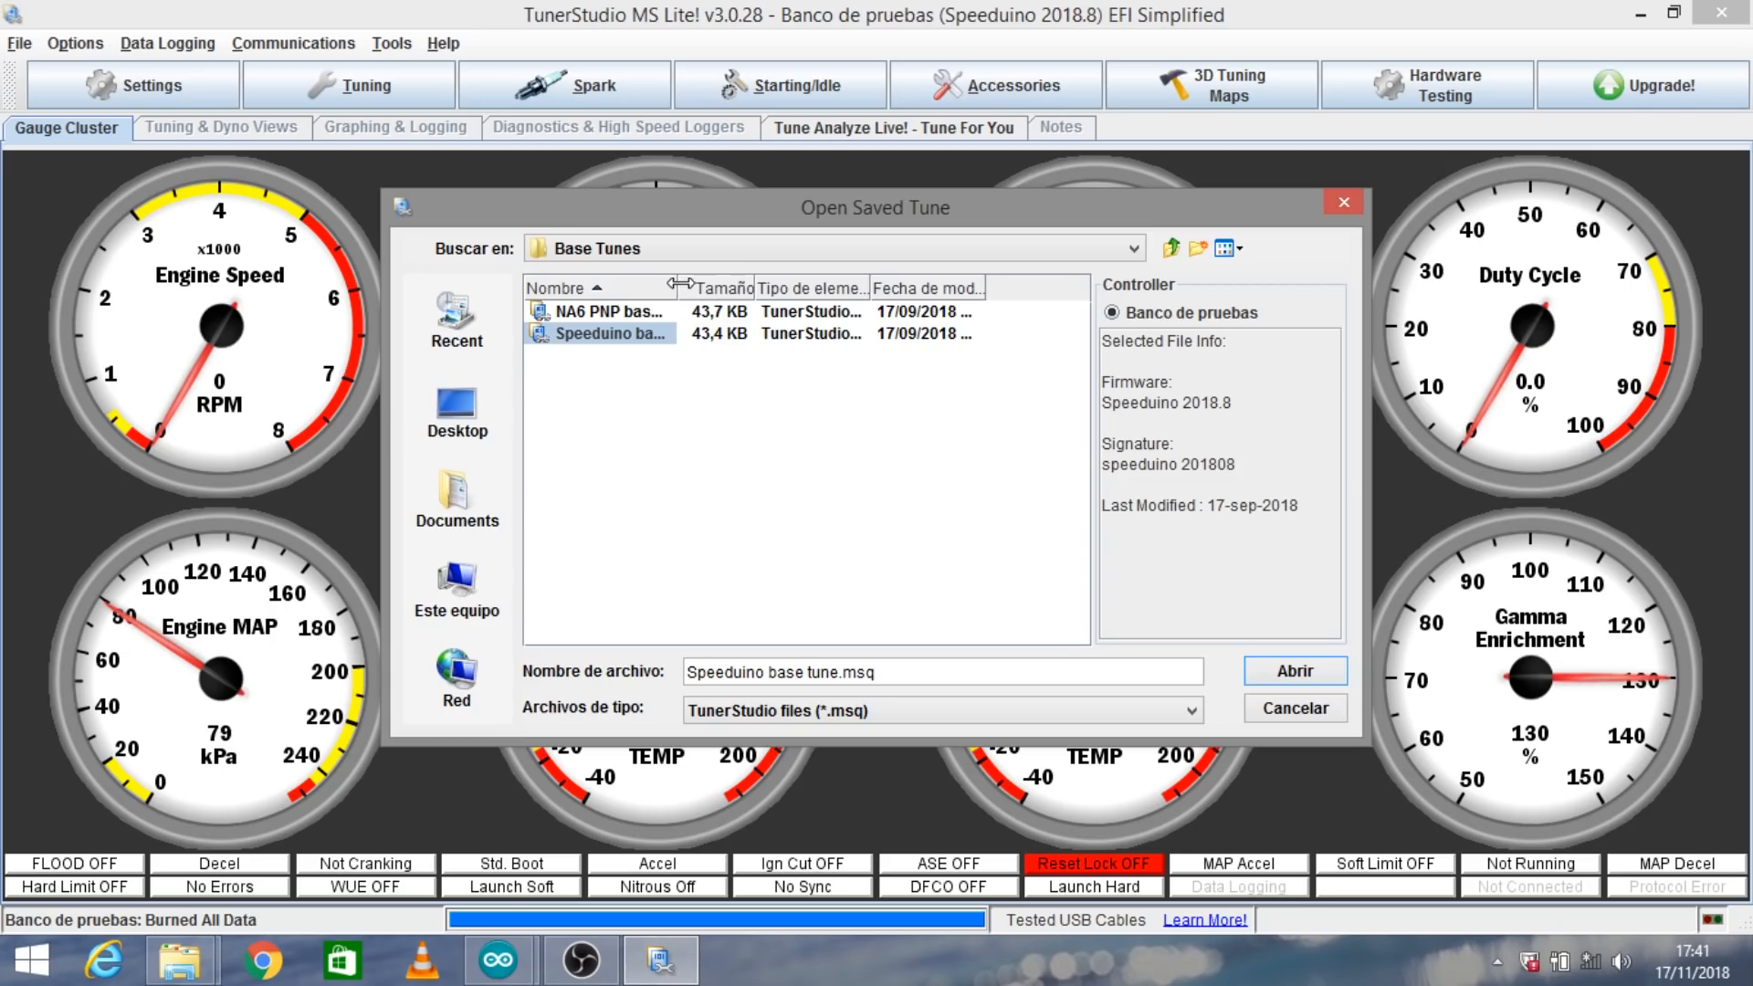
drag(679, 284, 868, 296)
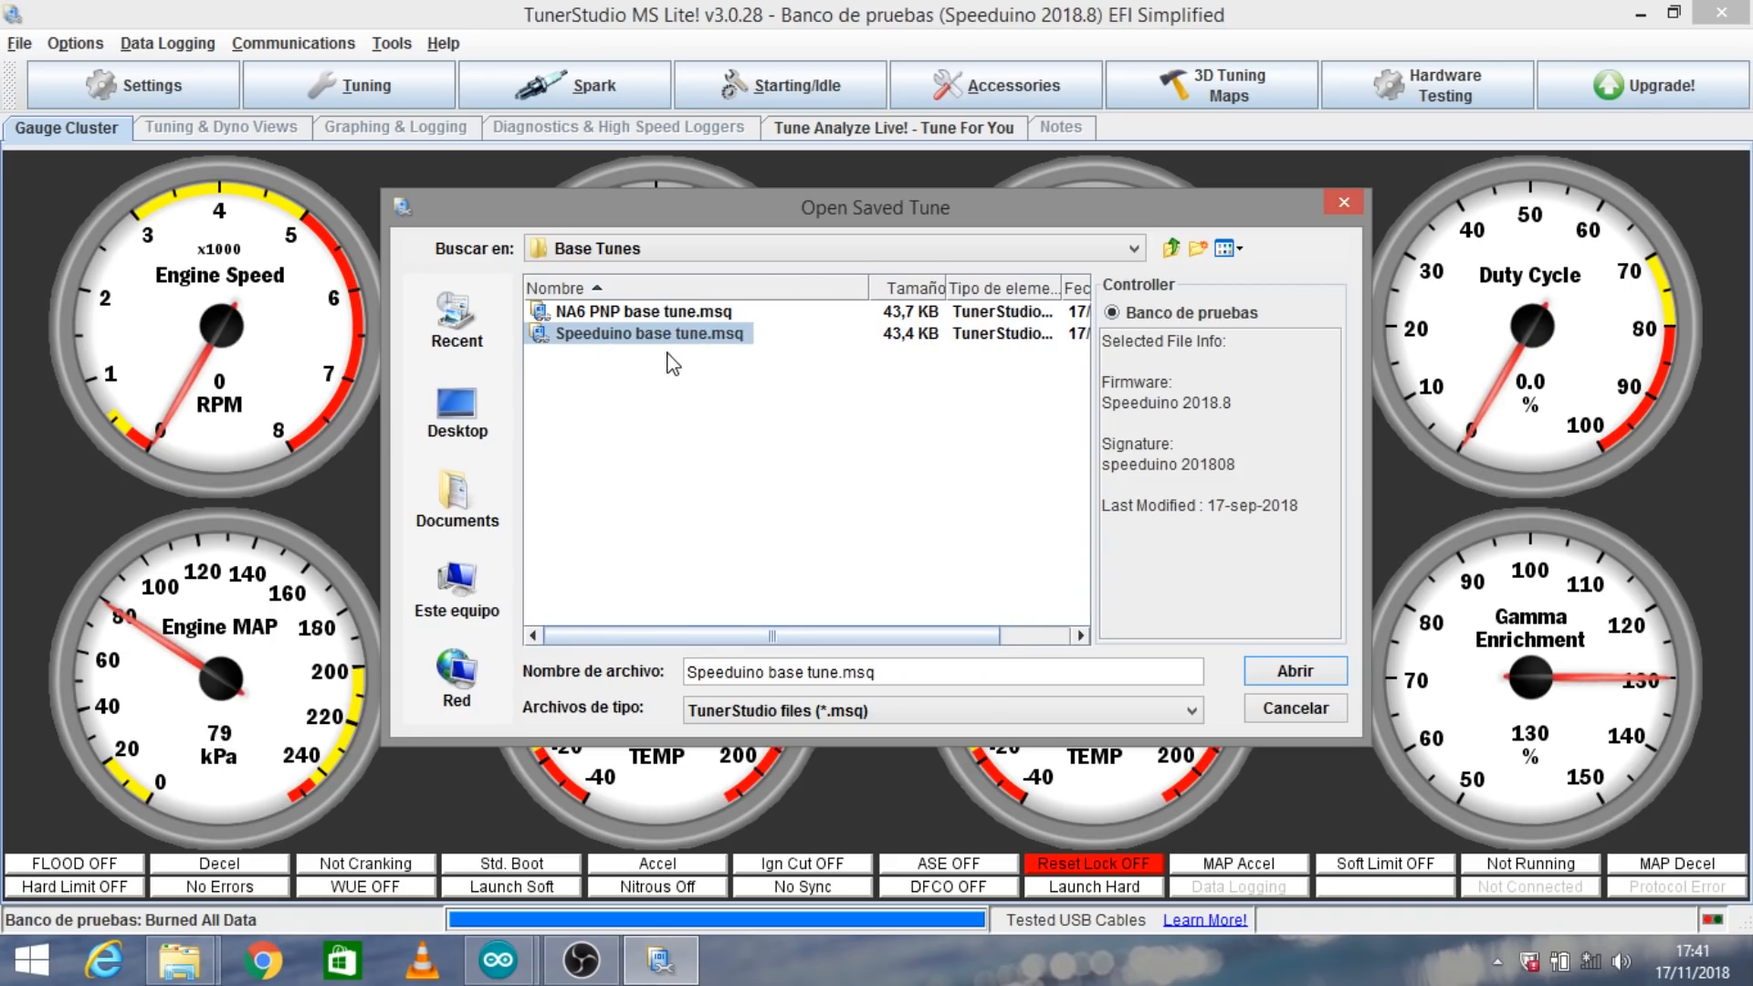
click(1289, 673)
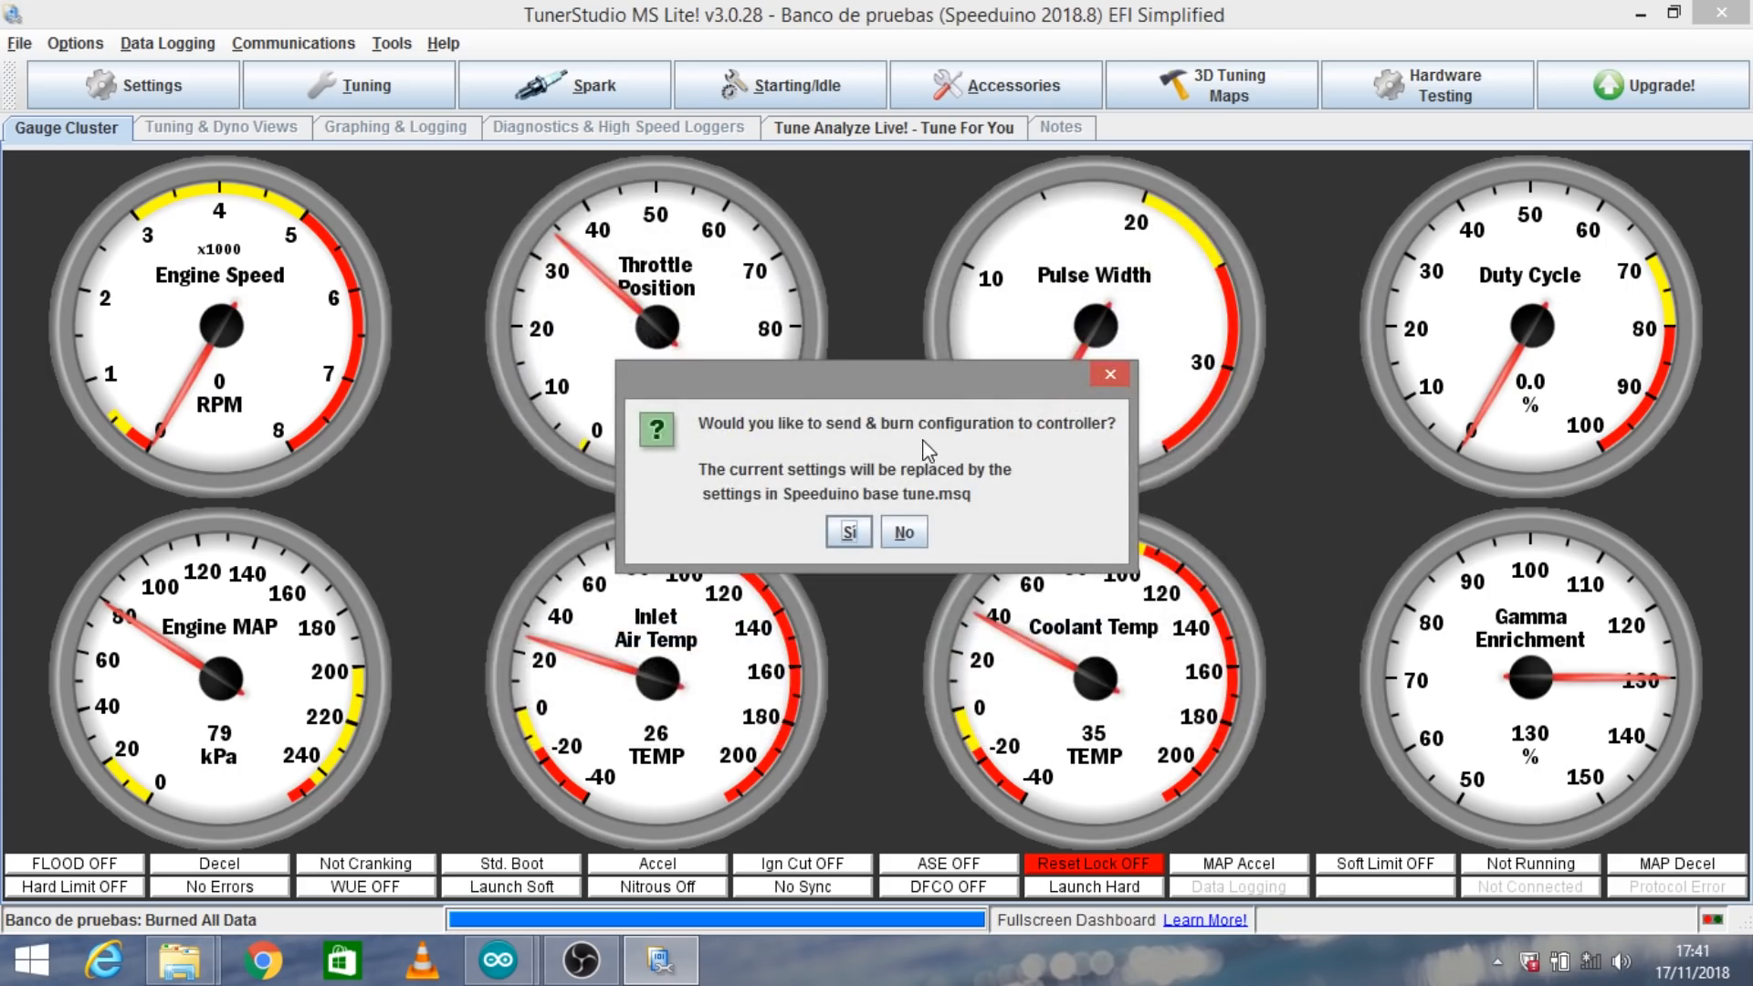
click(849, 532)
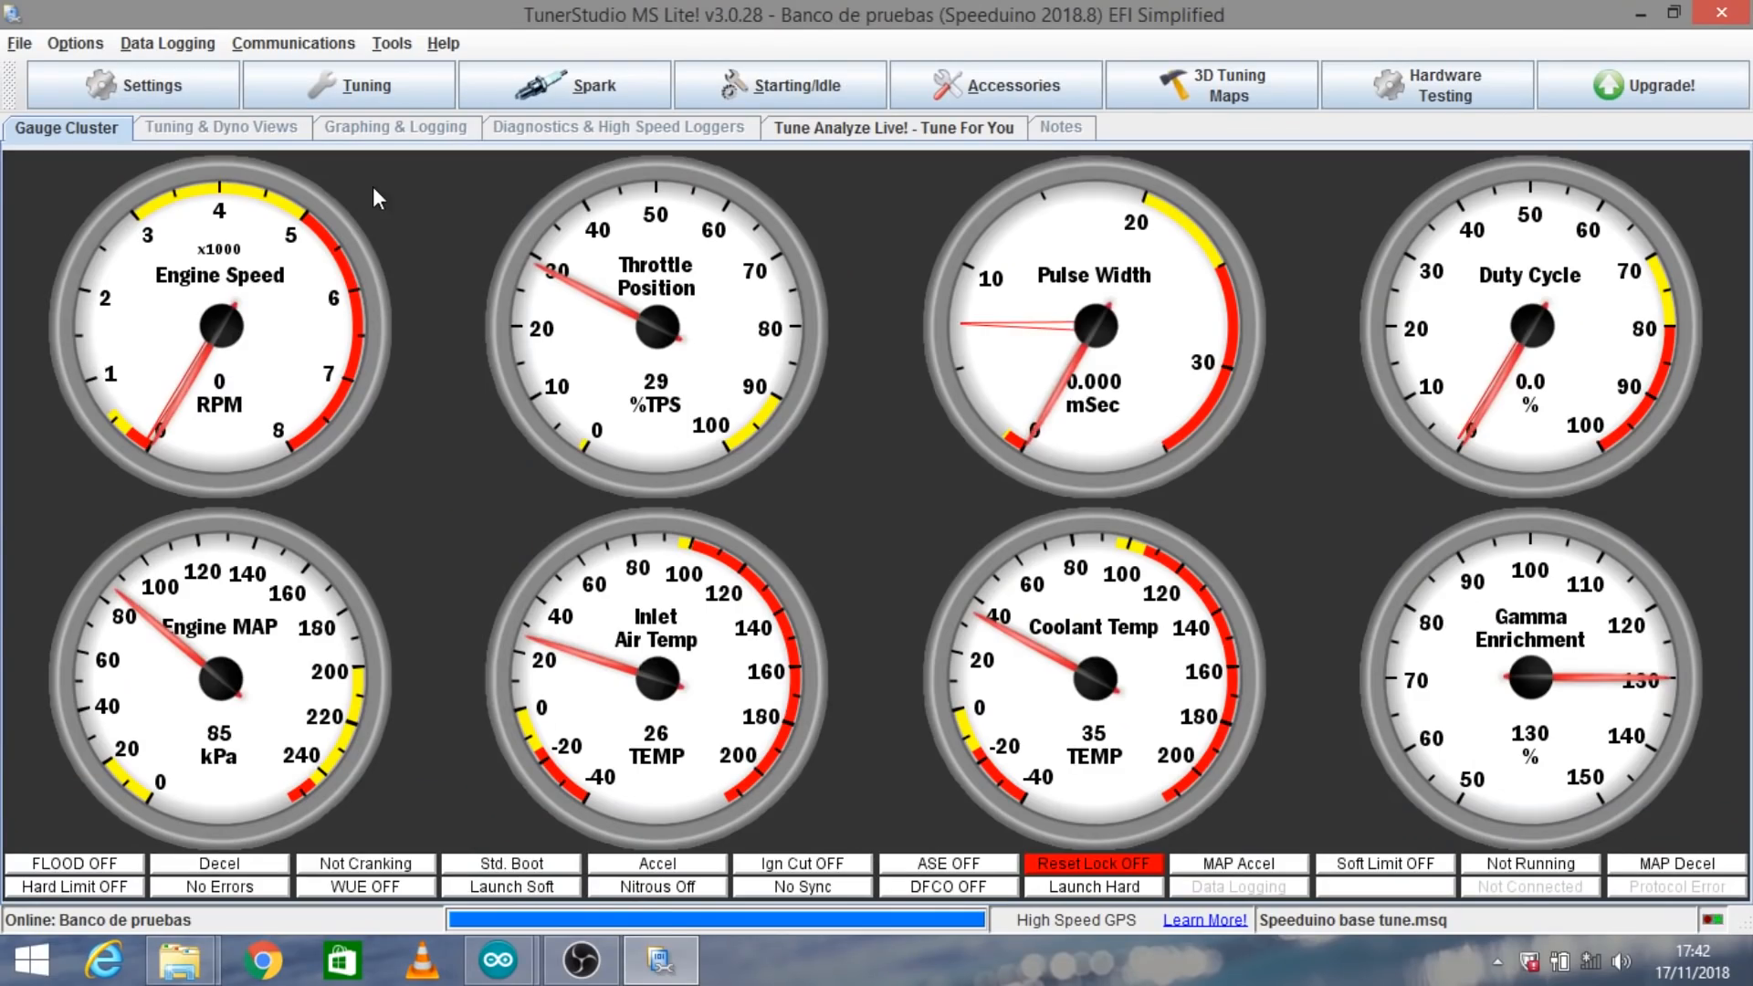
Open the trigger settings, look through the available trigger patterns and keep Missing Tooth
click(191, 104)
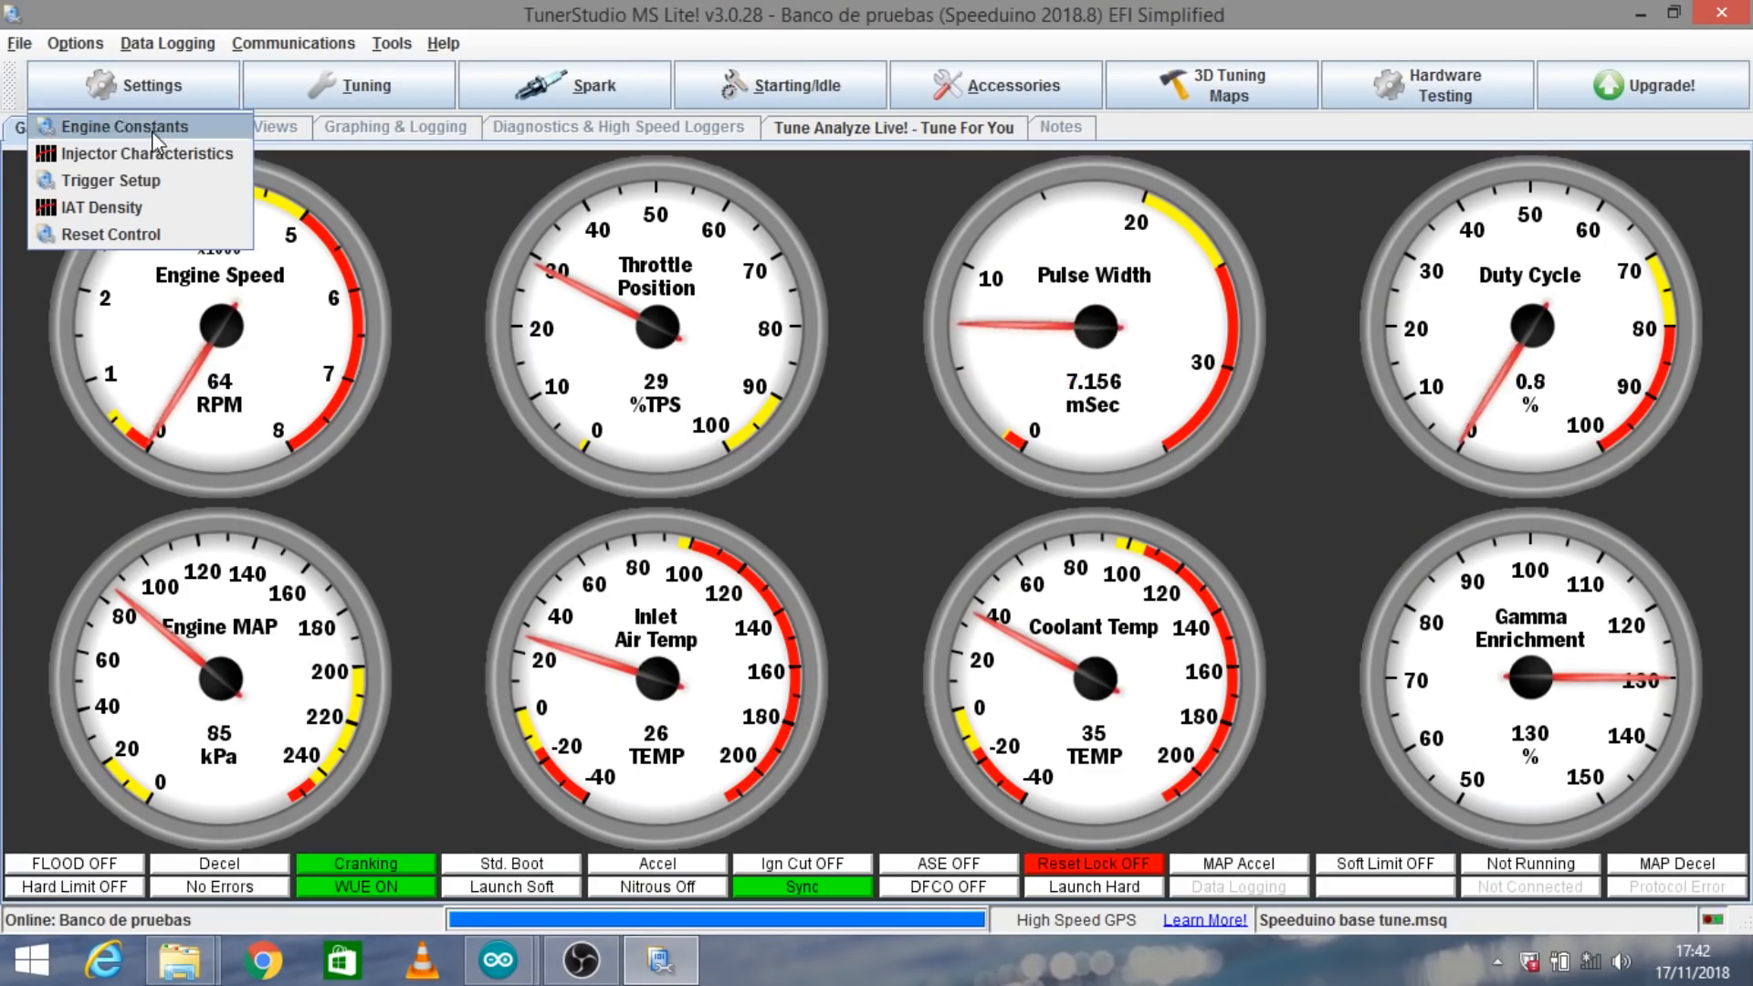
click(111, 184)
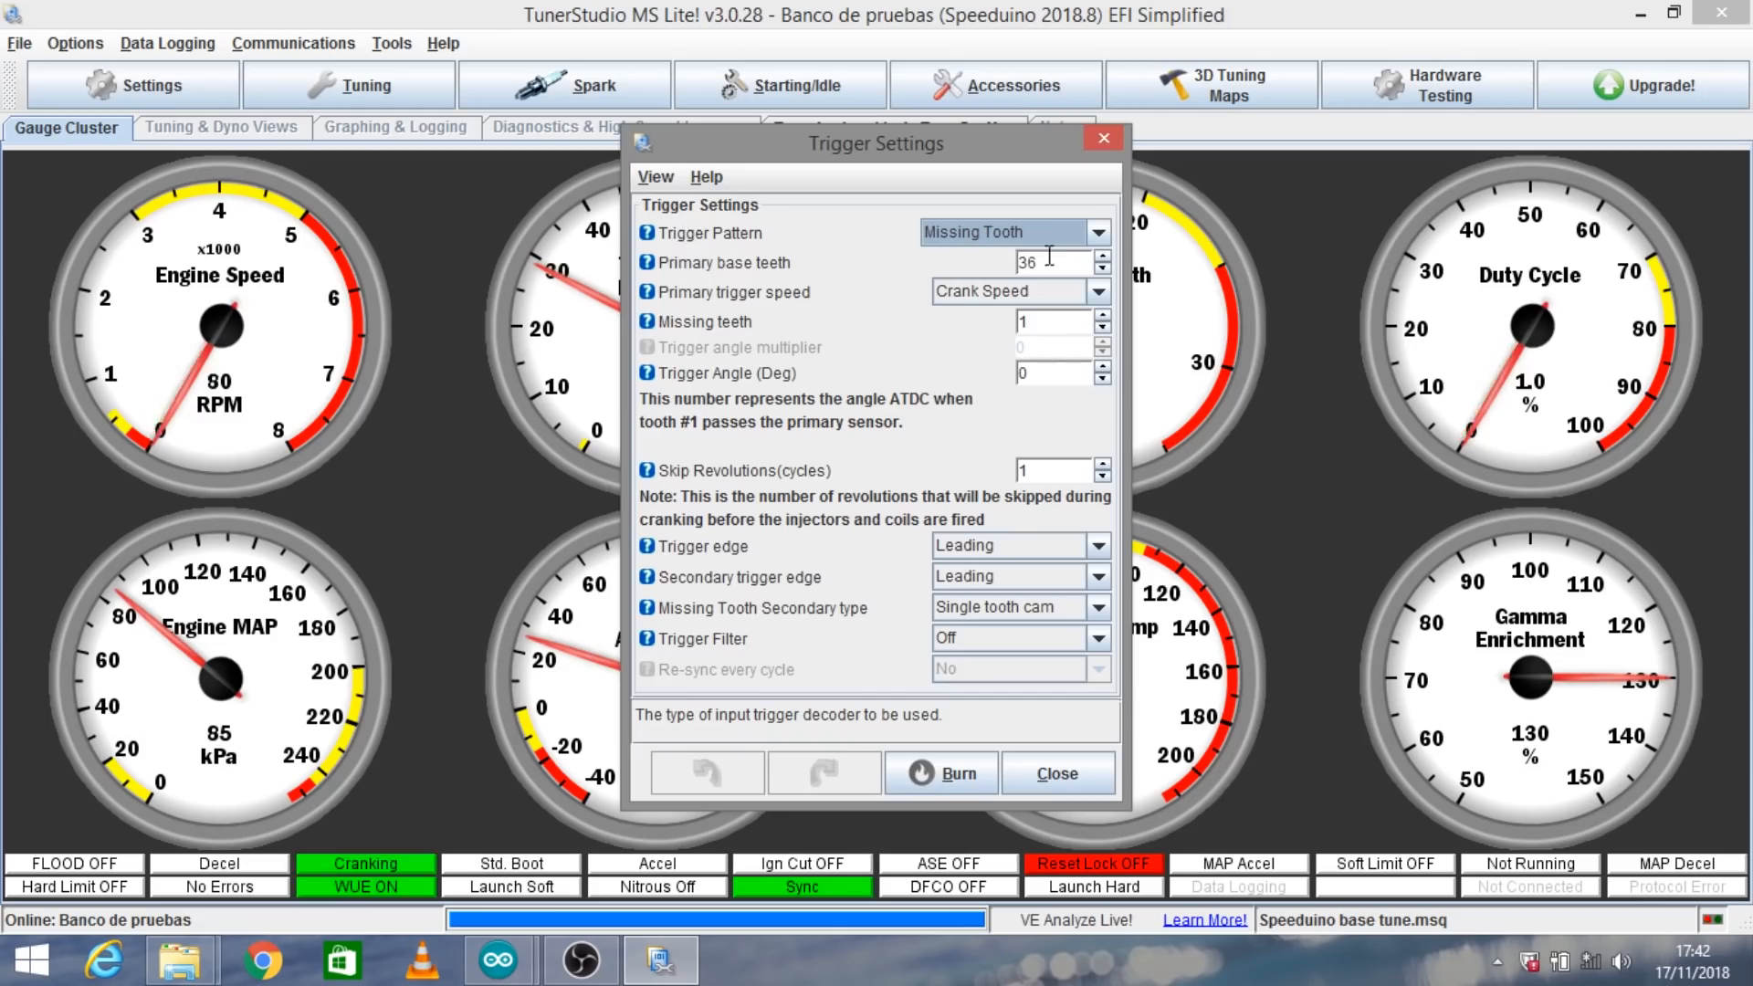
click(996, 235)
click(1004, 244)
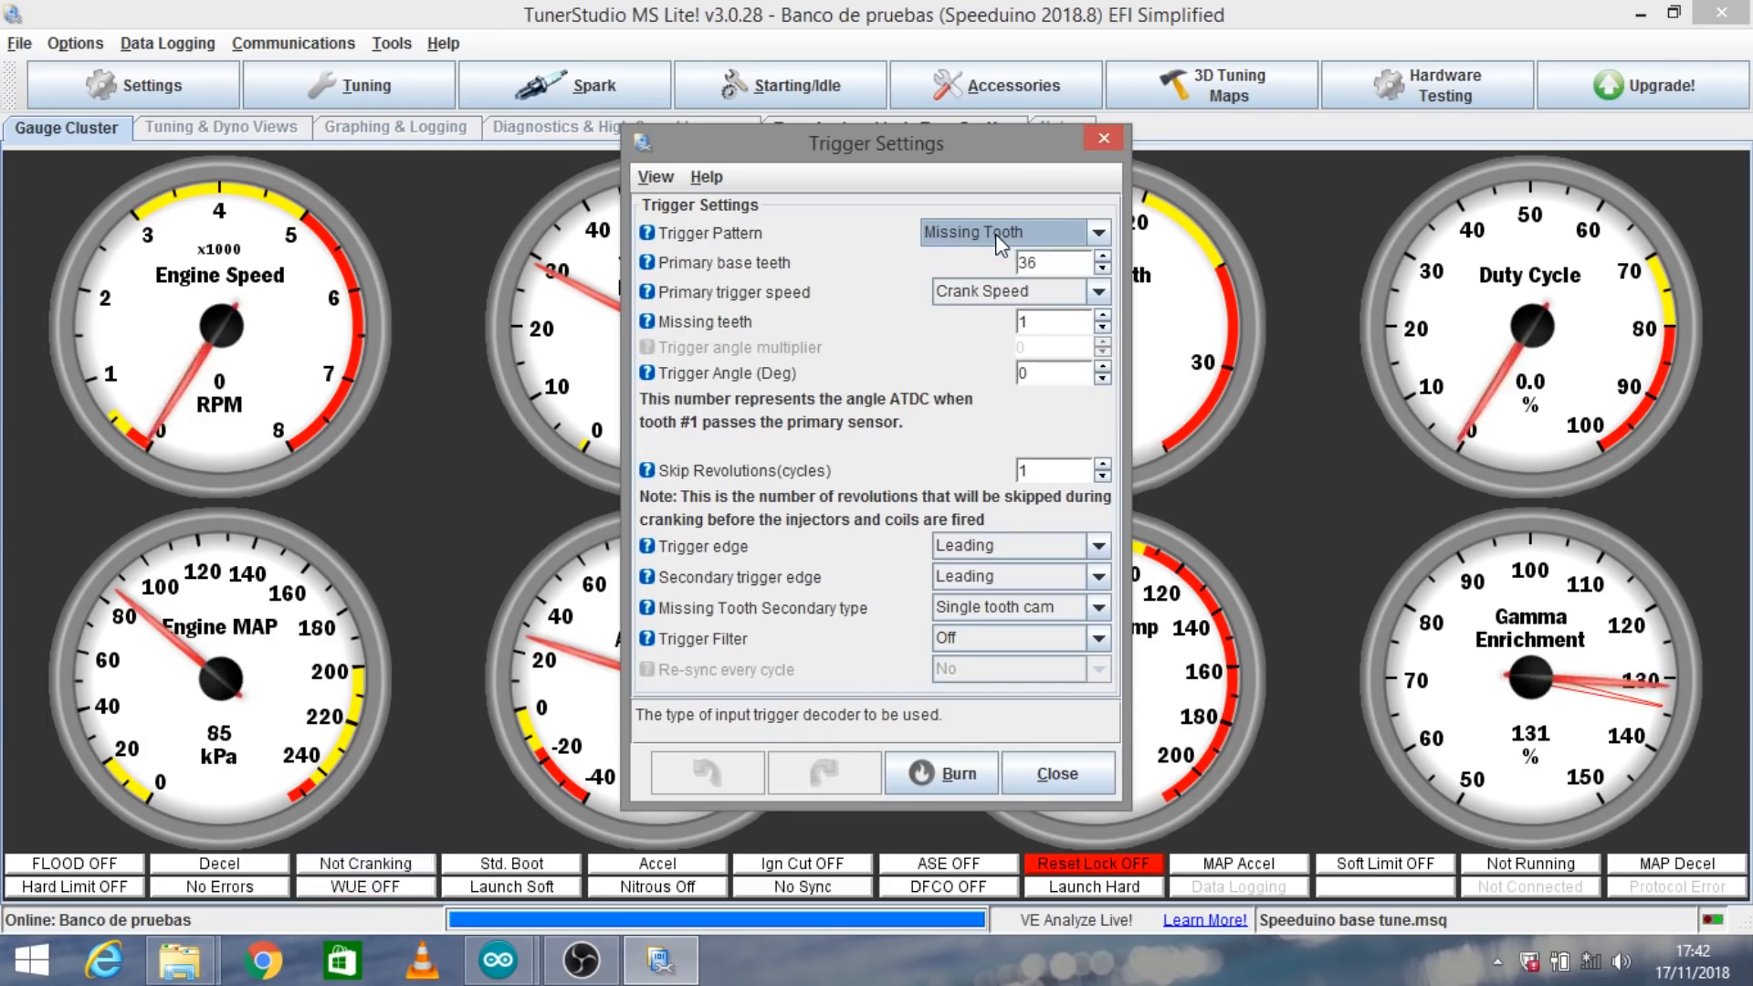
click(1099, 235)
drag(1095, 285, 1100, 356)
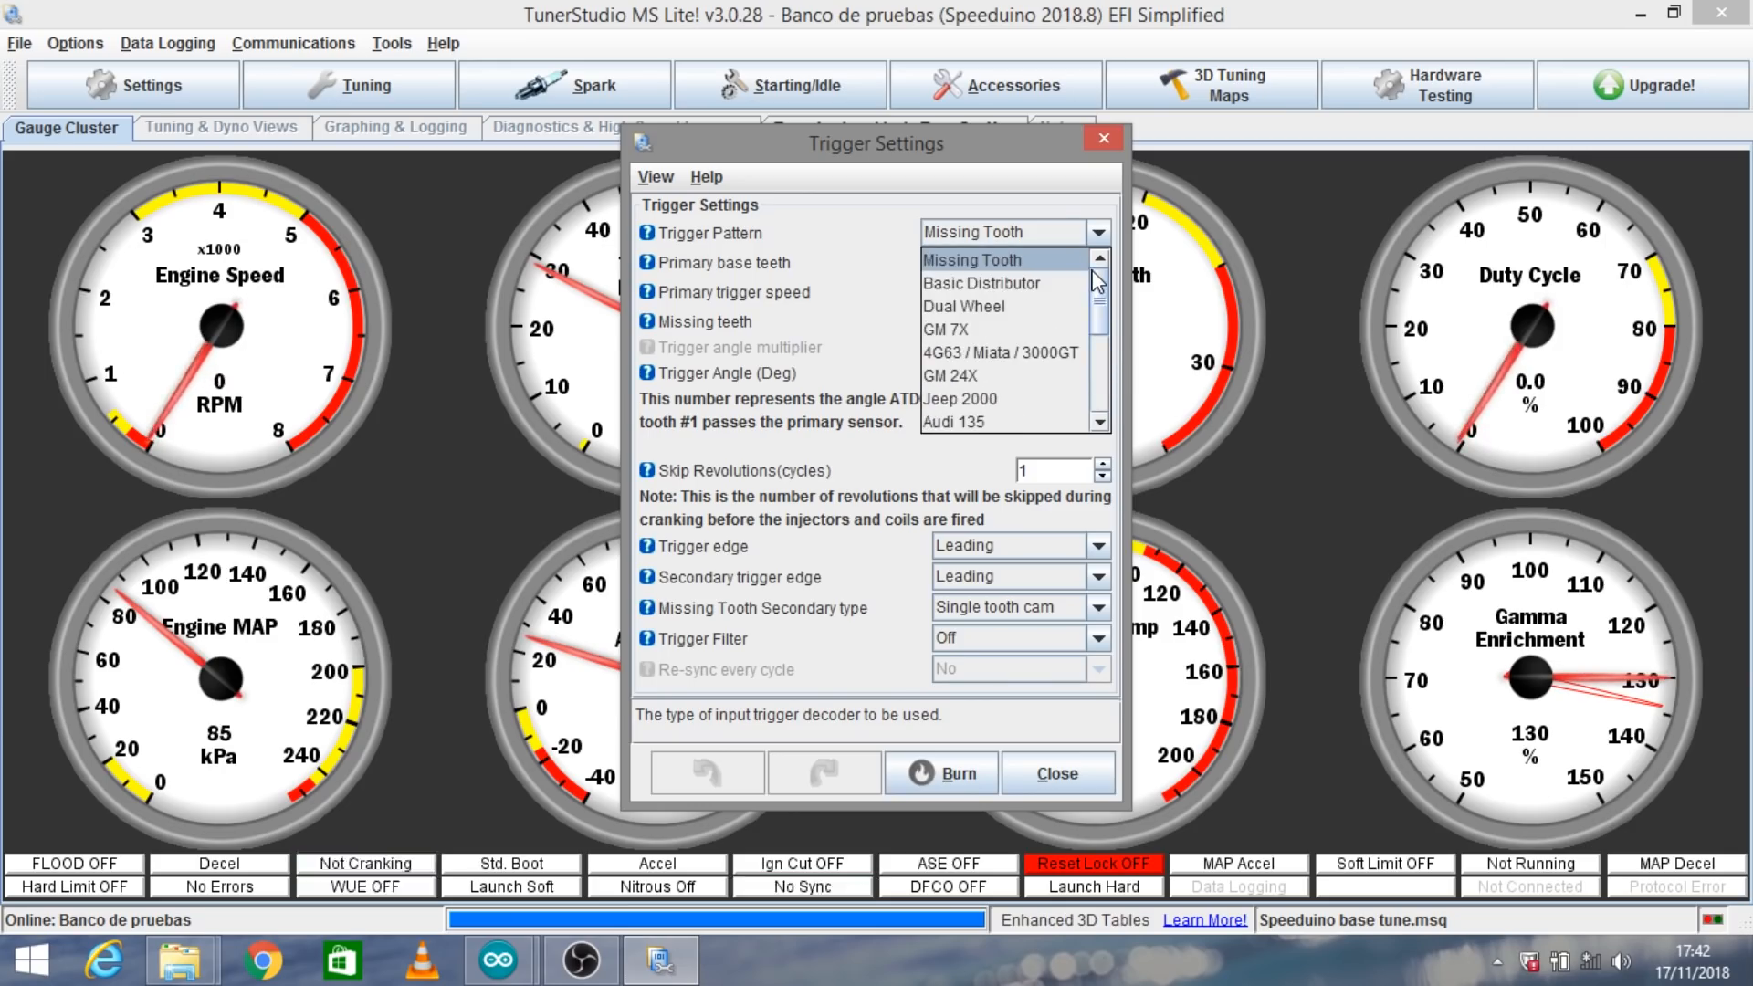
click(1048, 261)
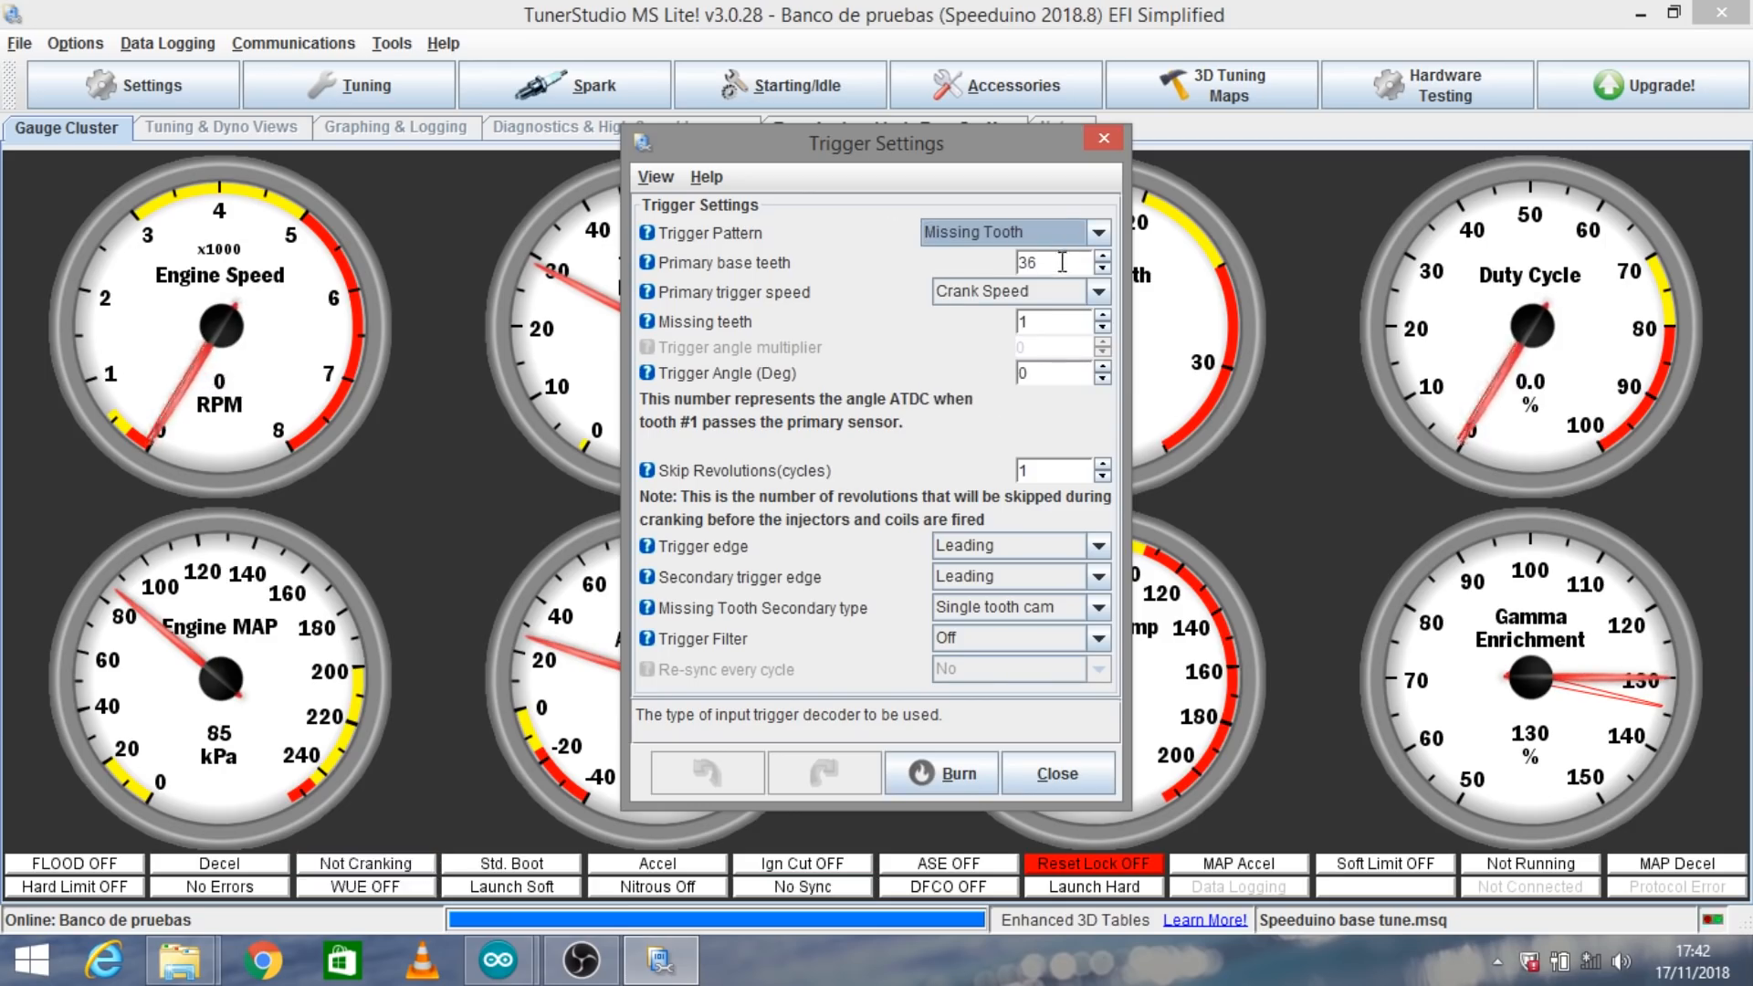
Set the primary base teeth to 60 and the missing teeth to 2, burn the trigger settings and close them
click(1027, 263)
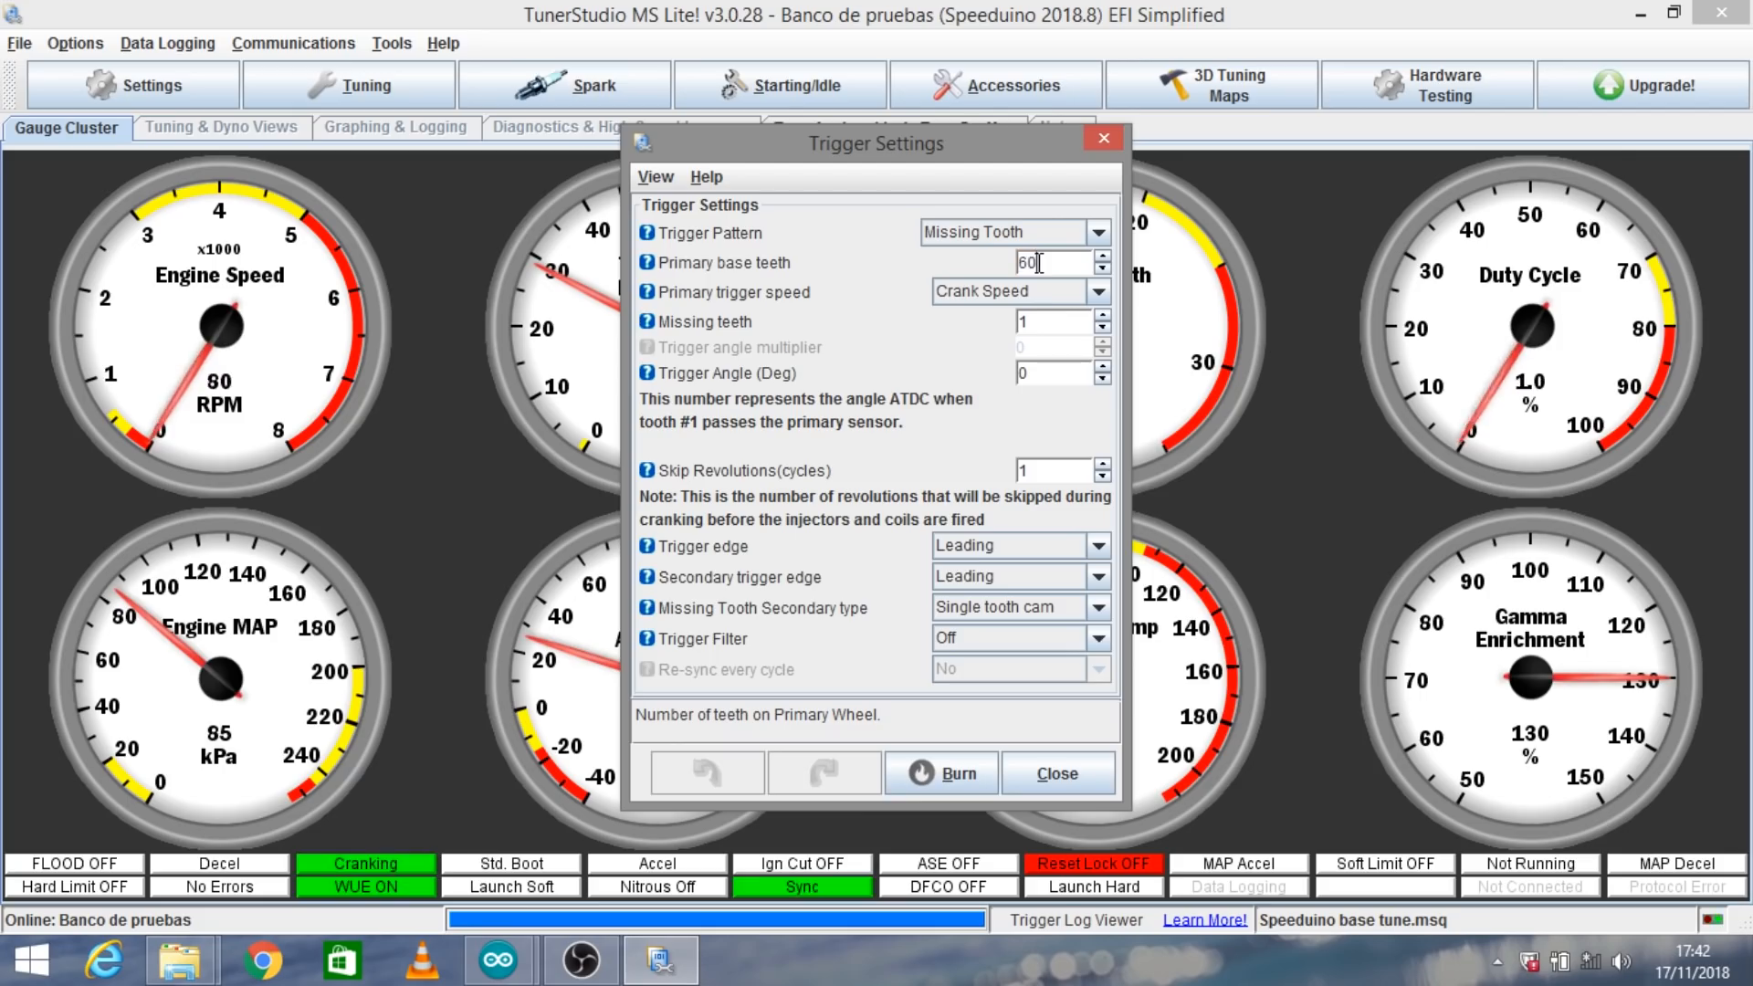
text(60)
double_click(1048, 319)
text(2)
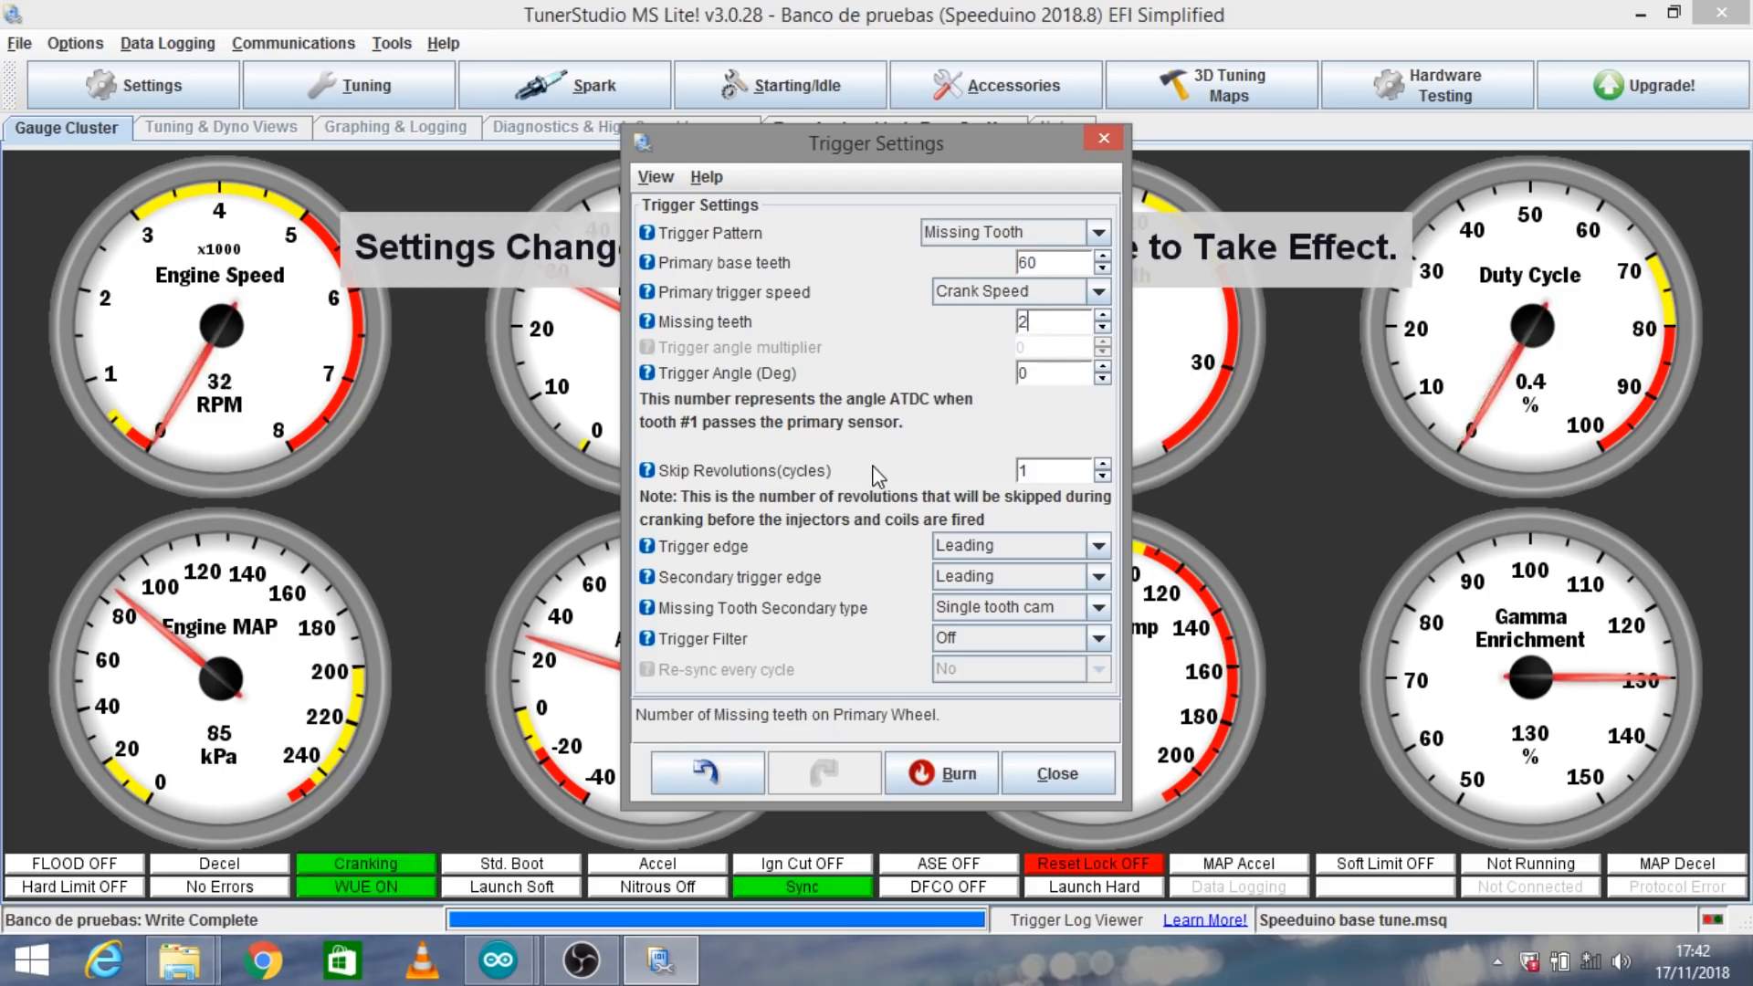
click(961, 781)
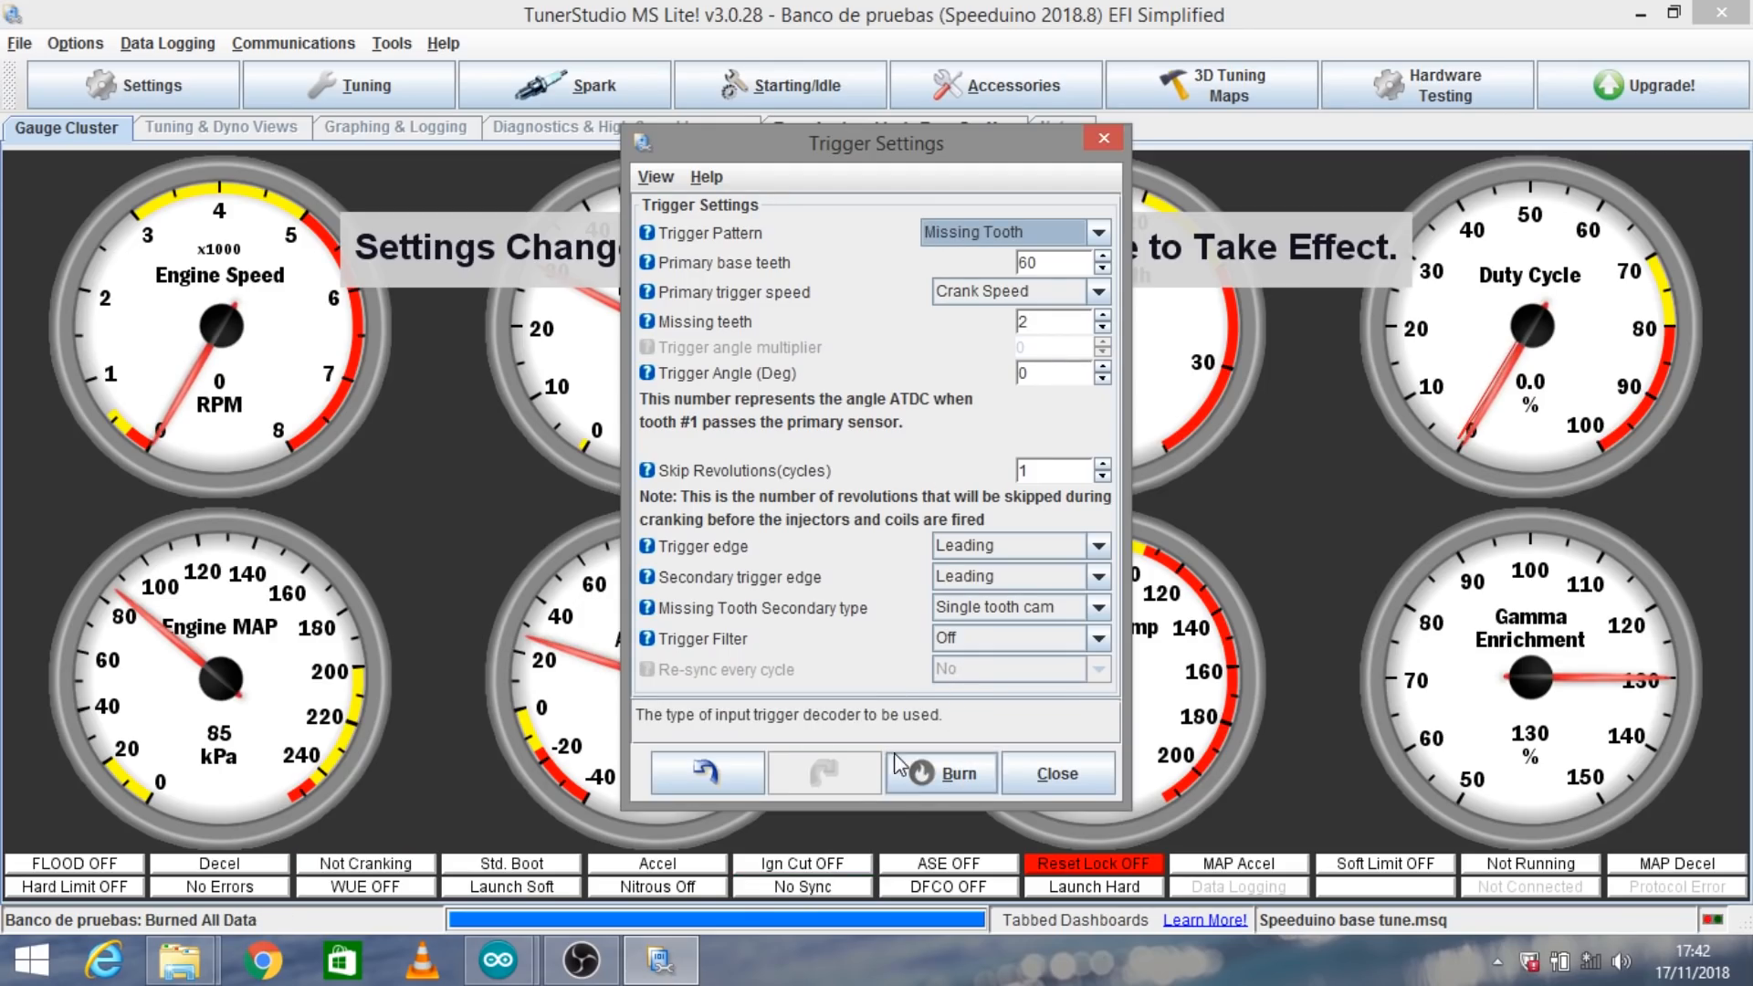
click(1030, 782)
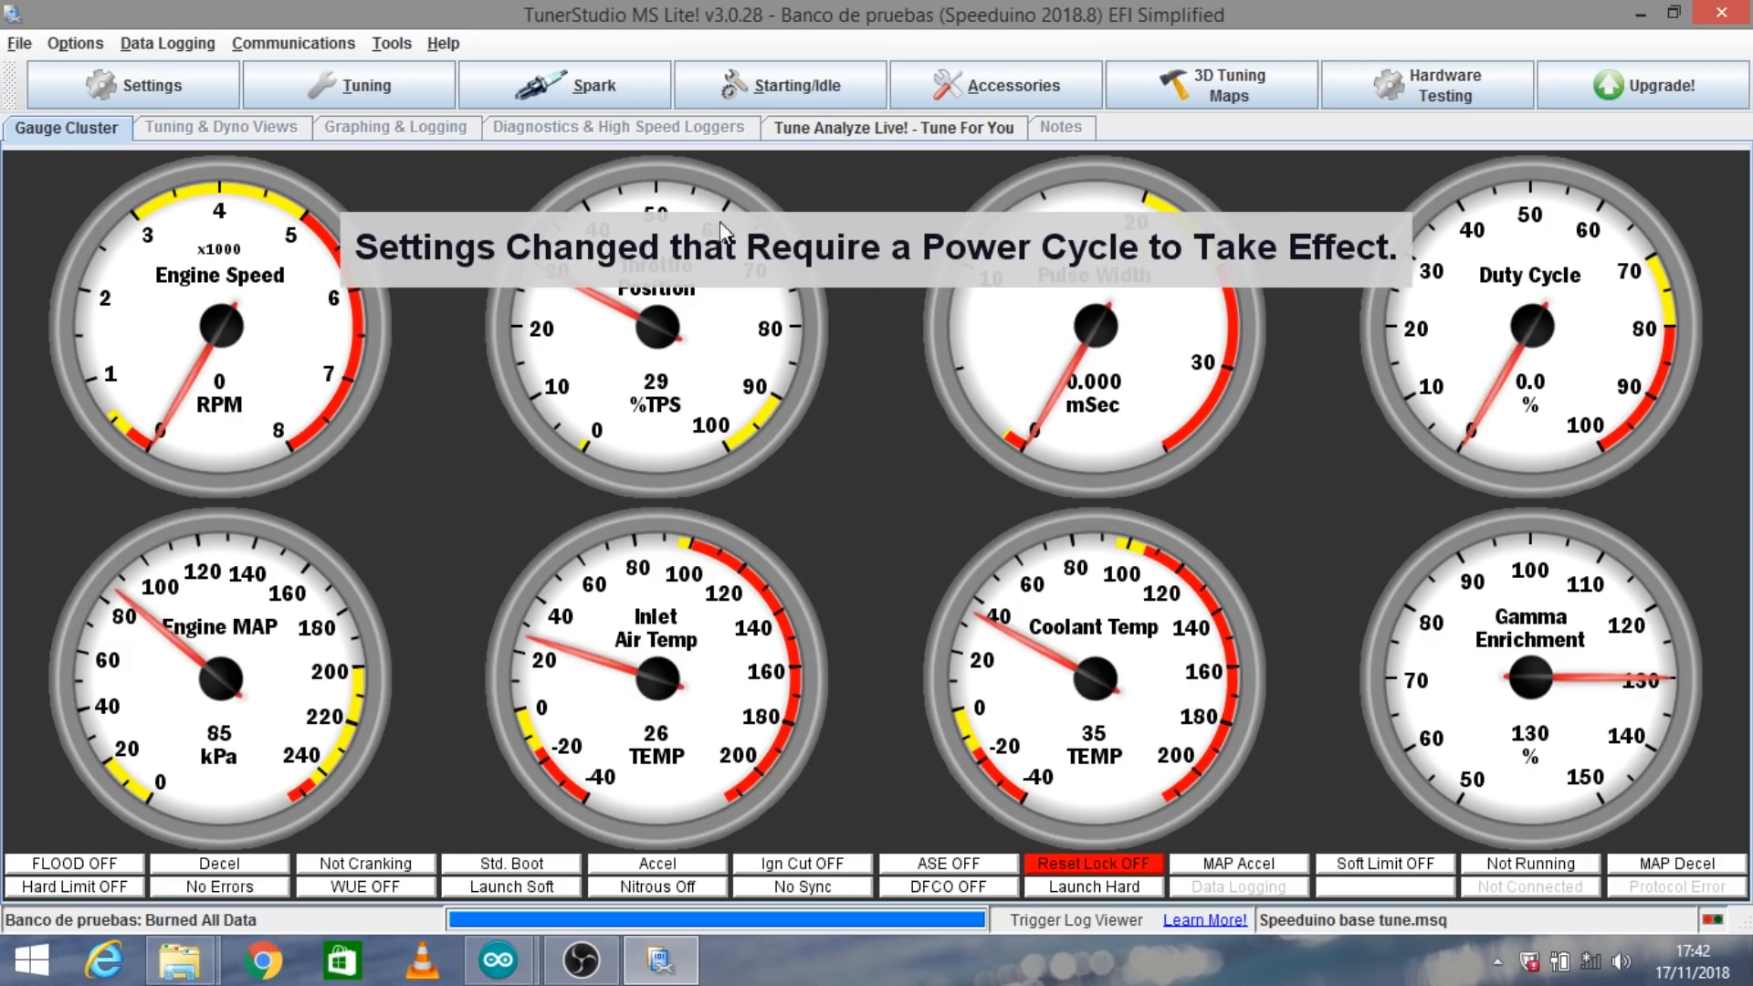
Switch the project to offline work and back online to reconnect the controller
click(18, 44)
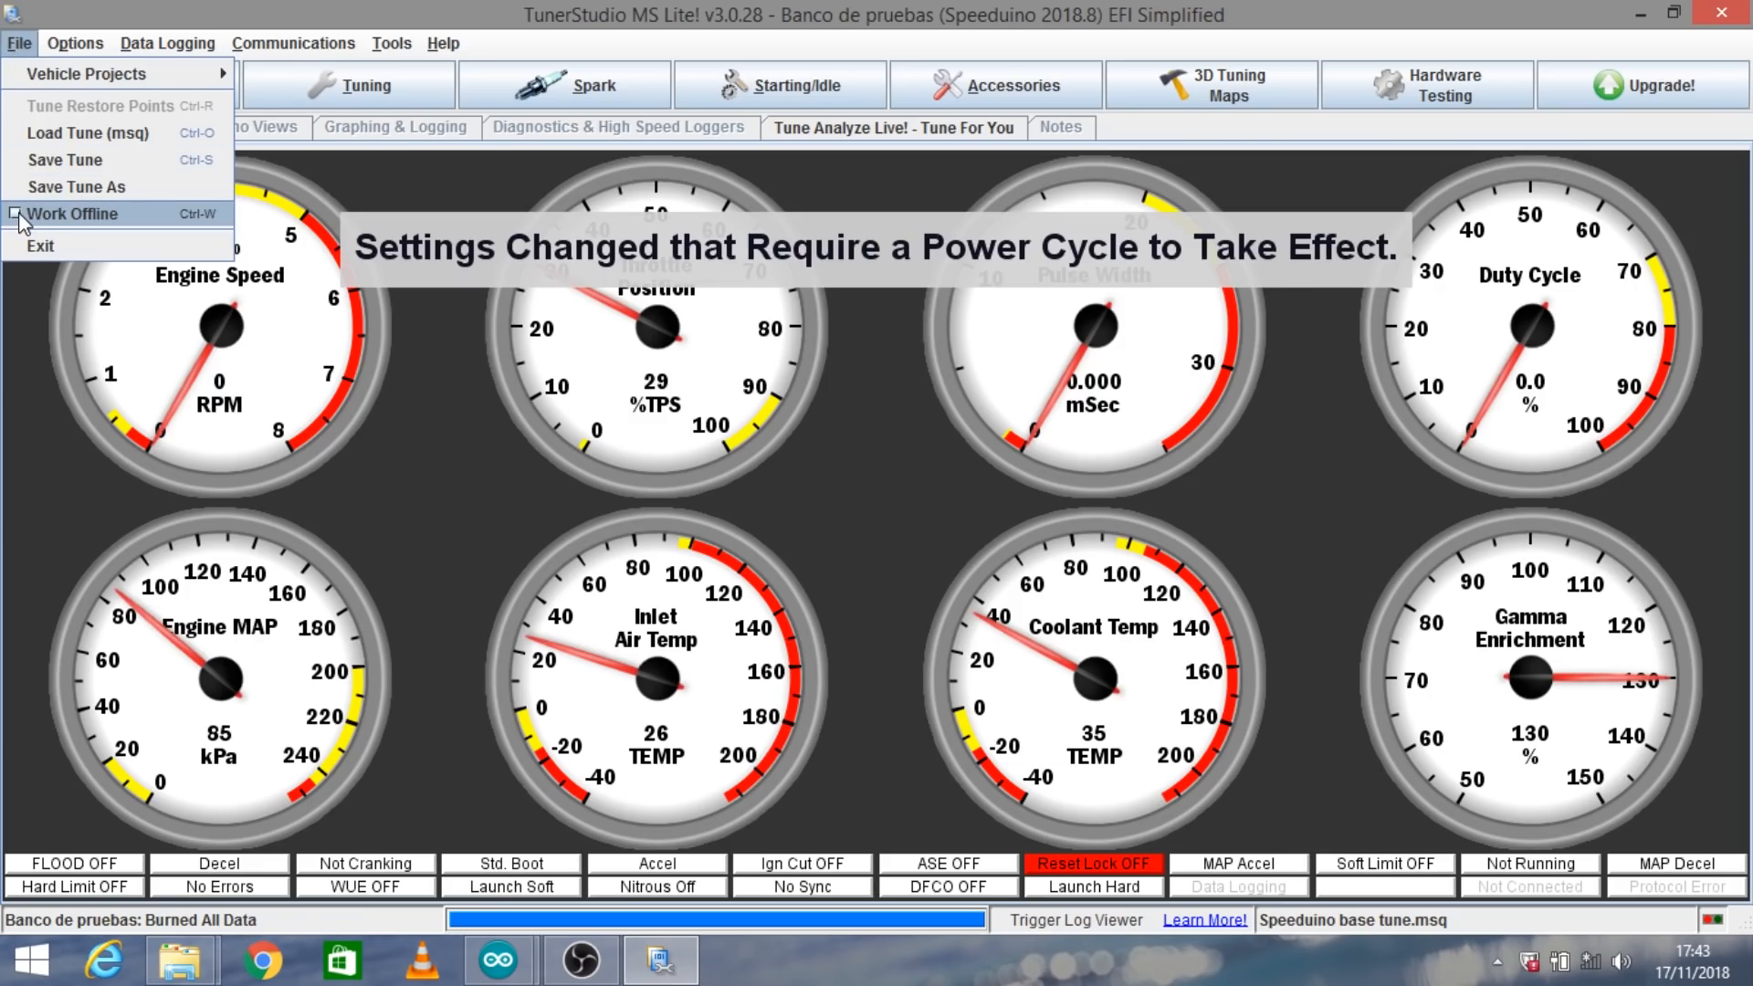
click(55, 214)
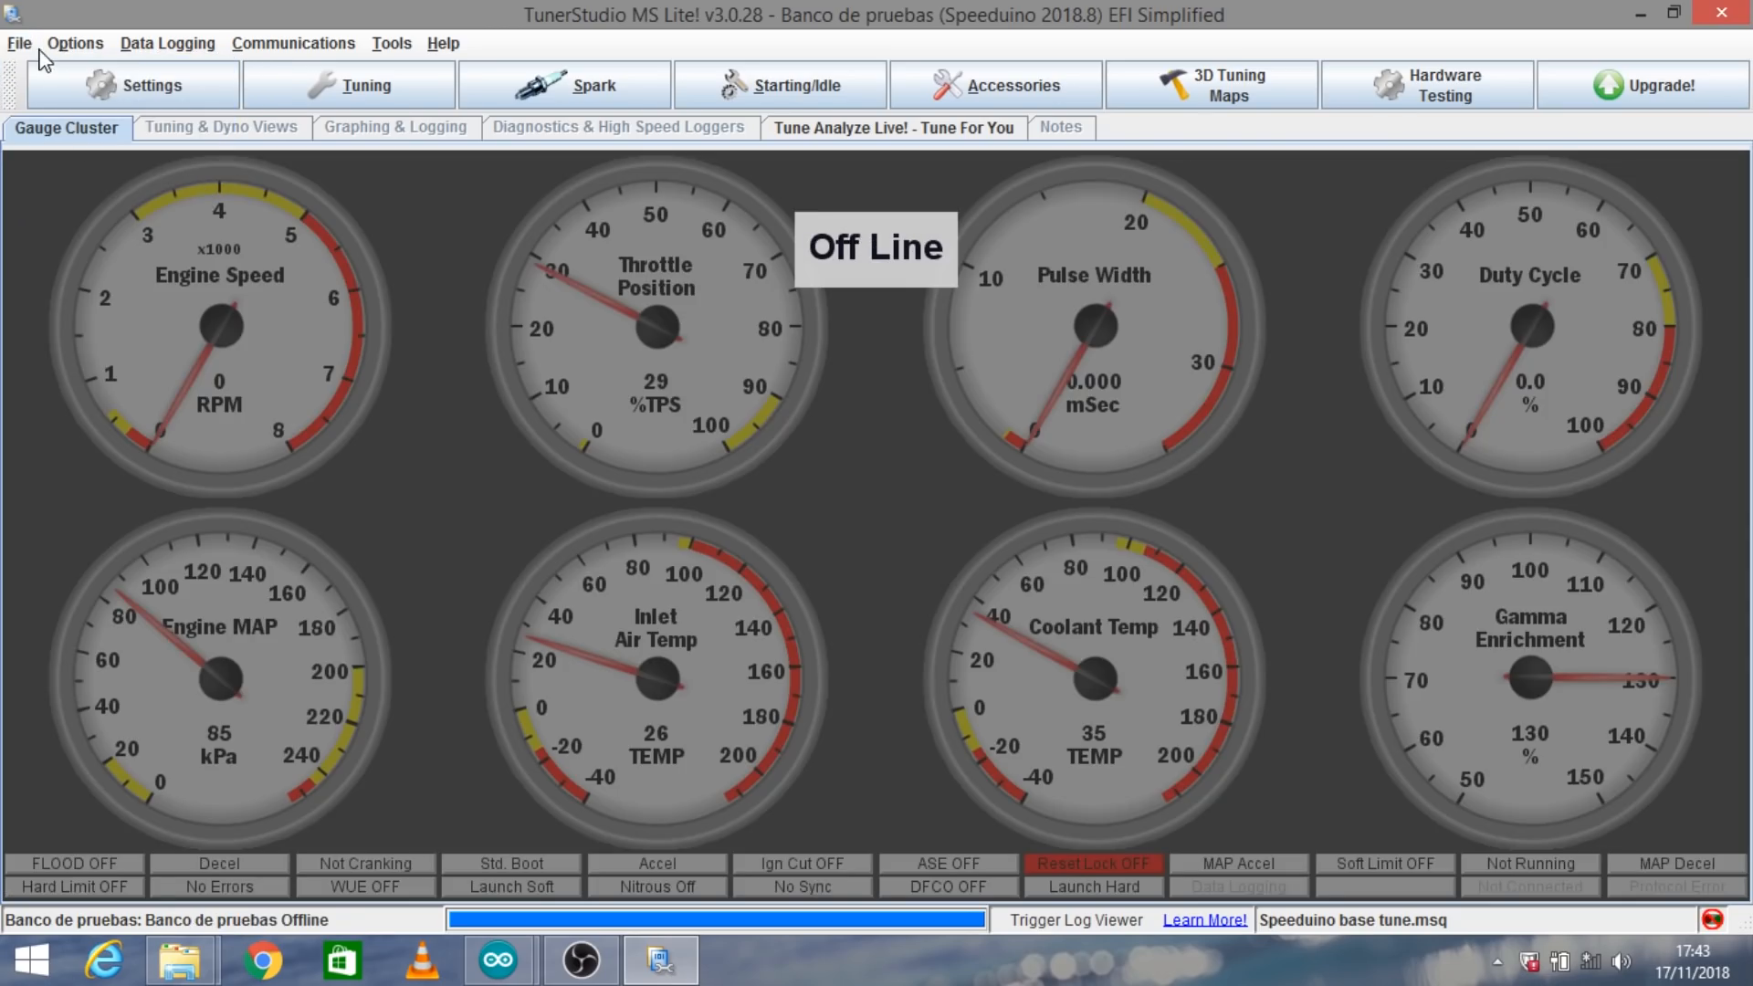
click(20, 44)
click(22, 219)
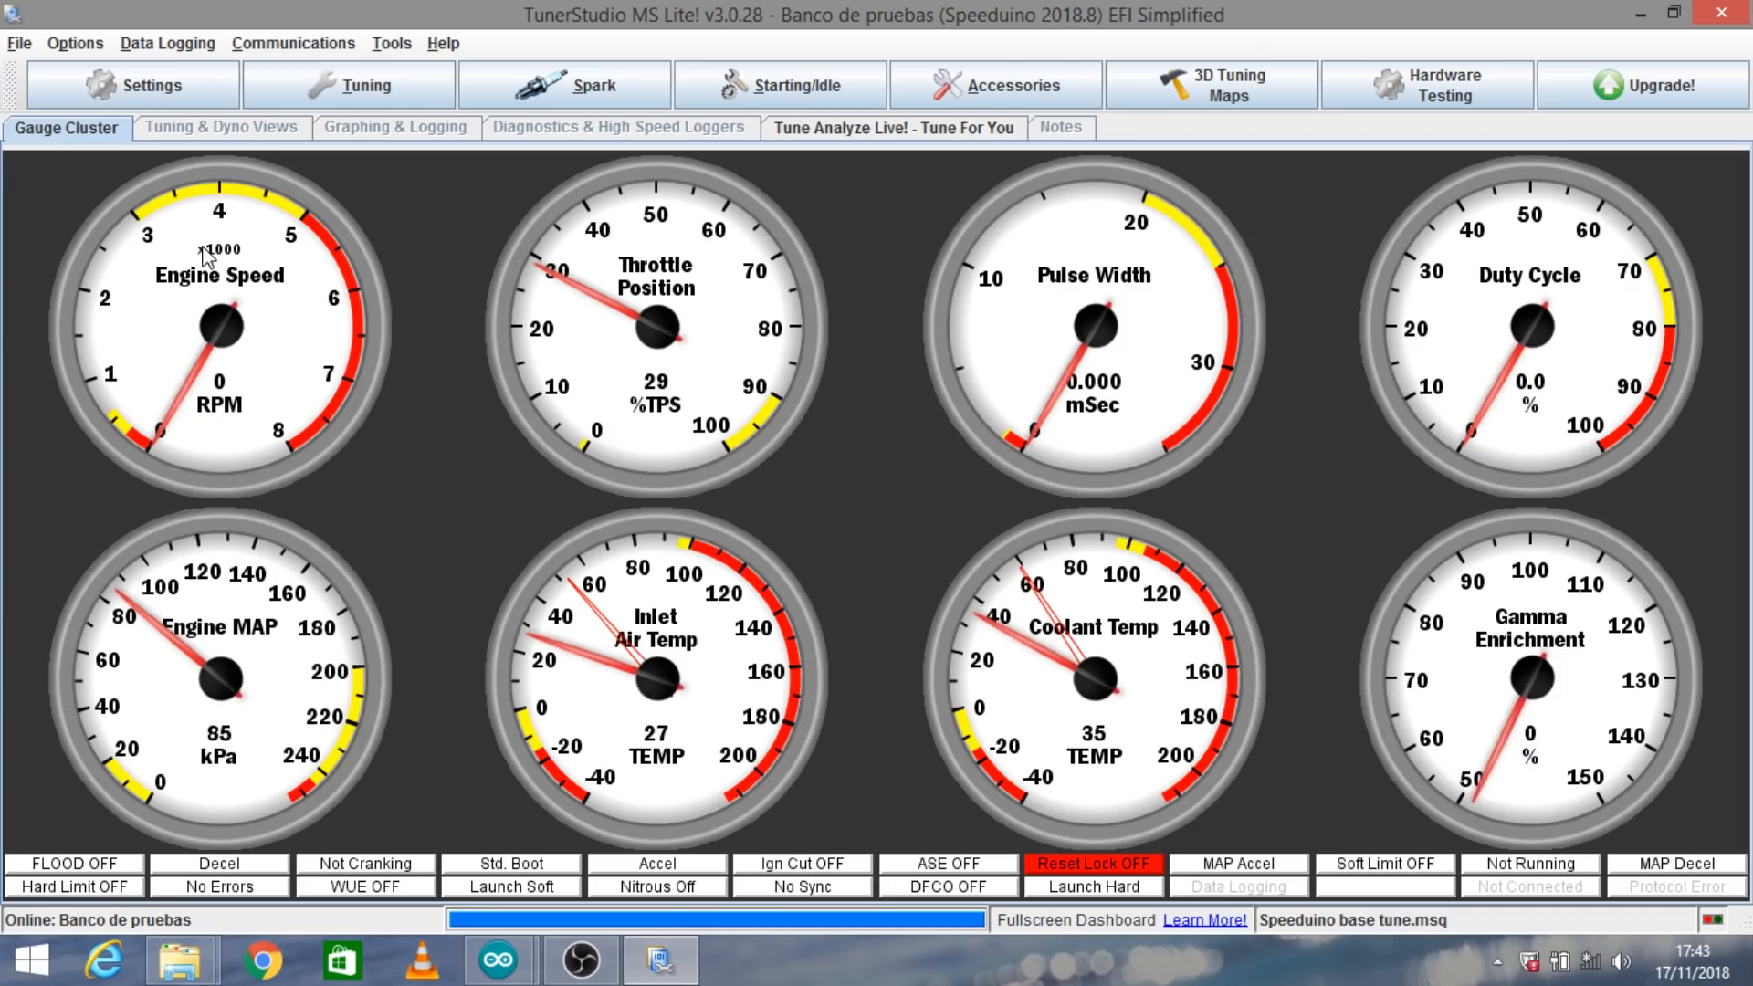
In the engine constants, calculate the required fuel for 2000 CC displacement, 4 cylinders, 305 cc/min injector flow and a 14.7 air-fuel ratio
click(166, 91)
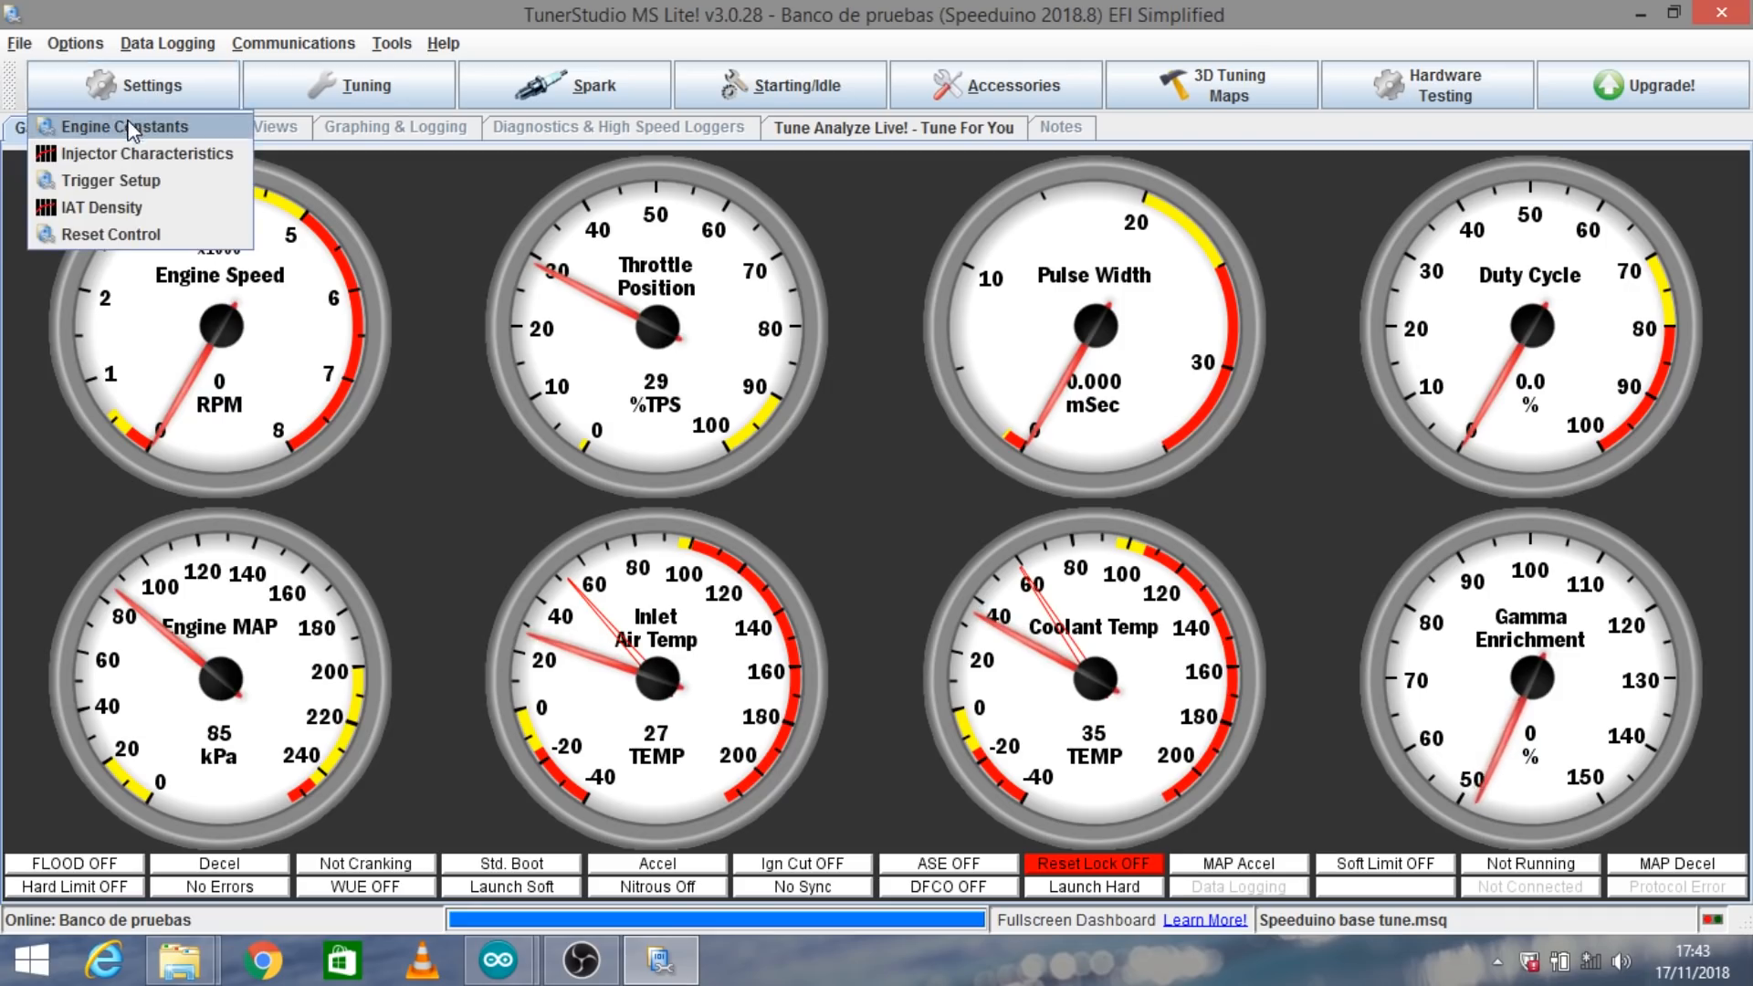
click(200, 133)
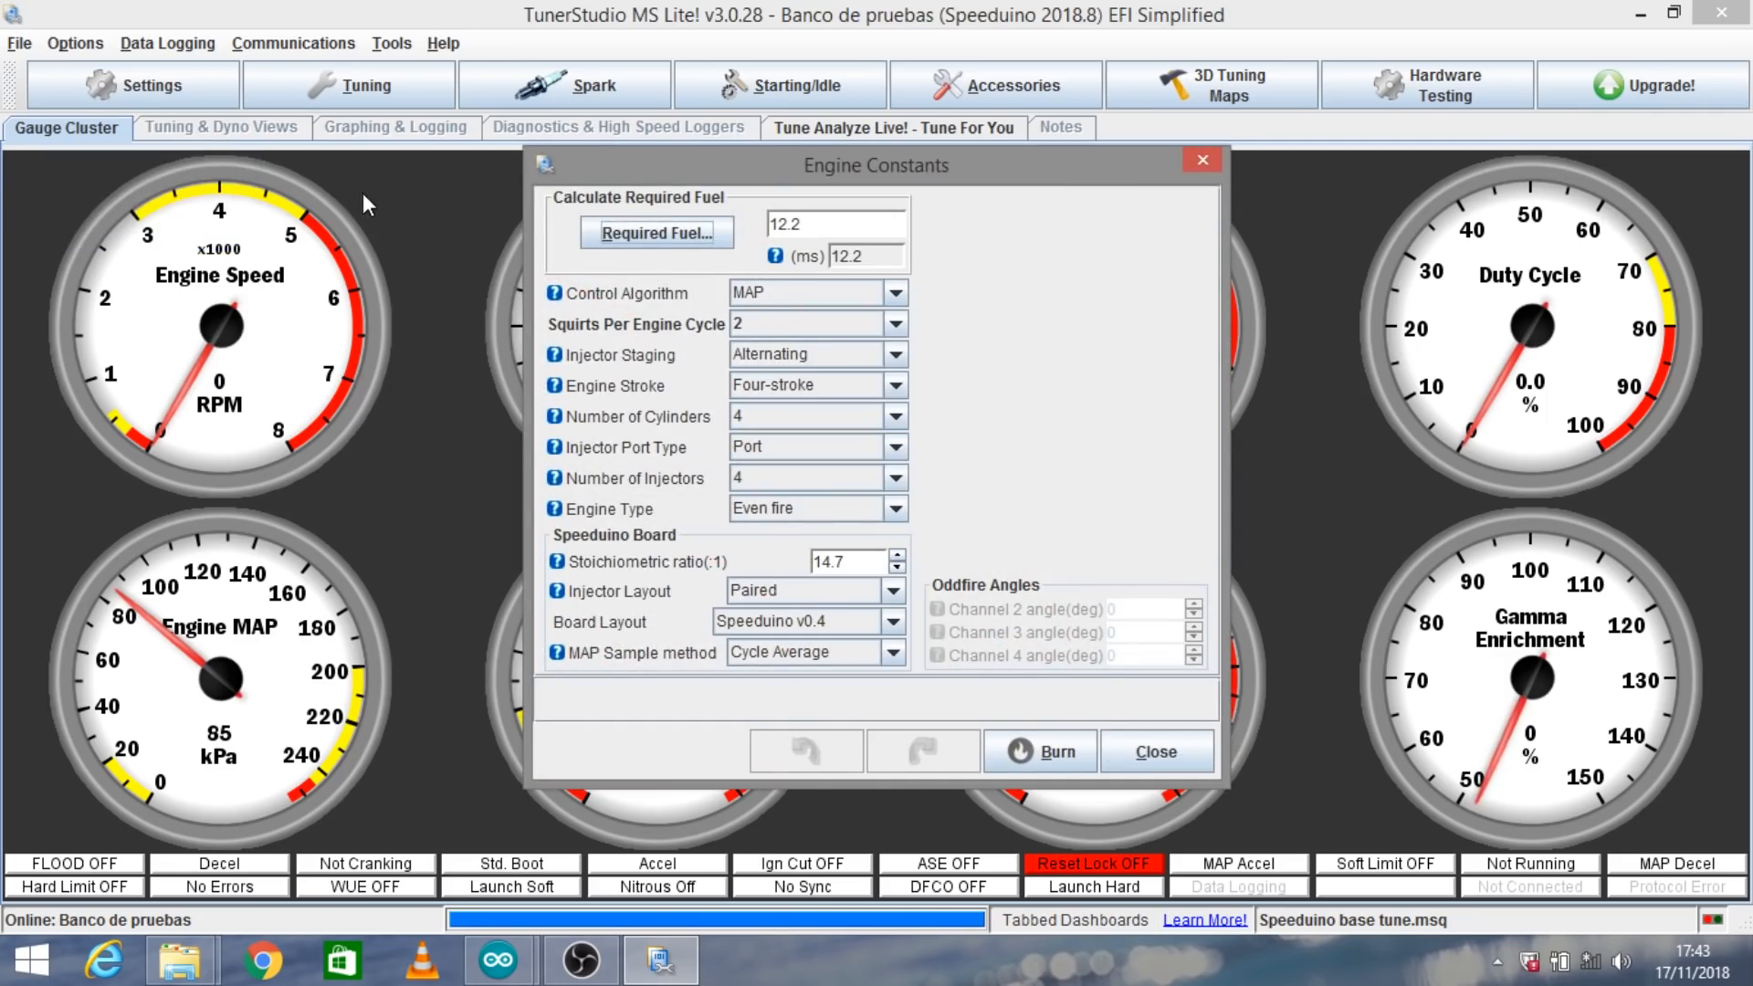
drag(769, 166, 485, 183)
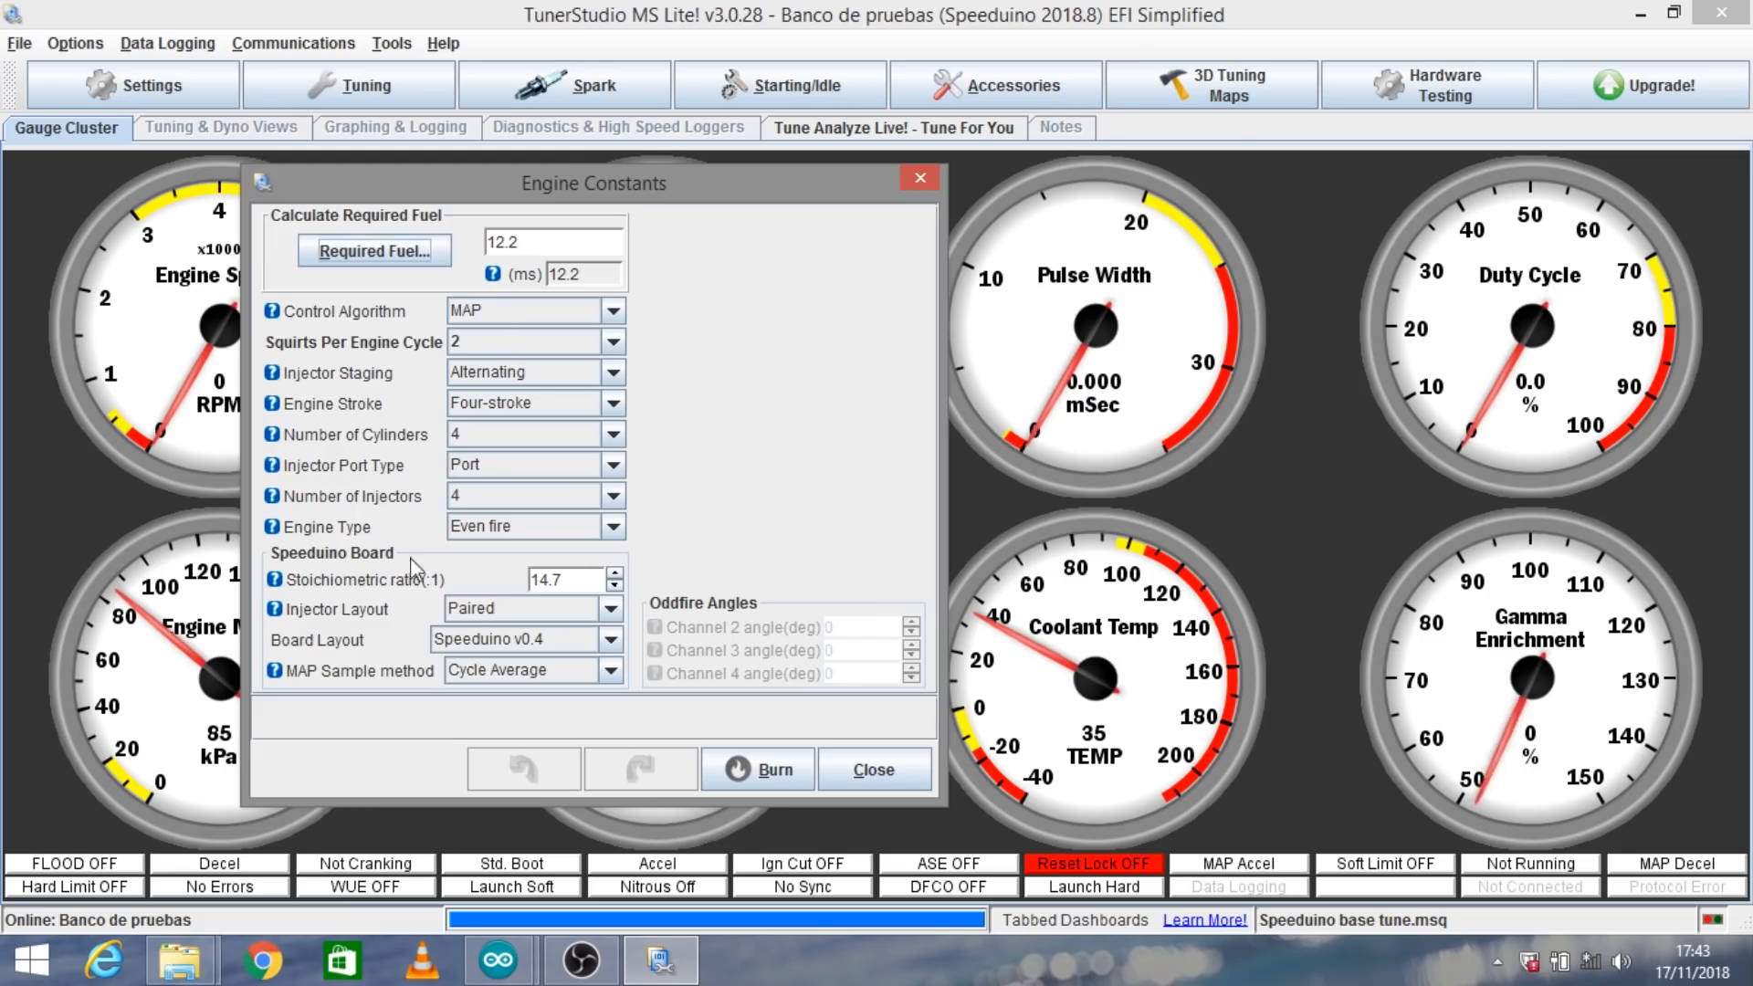
click(374, 251)
click(777, 582)
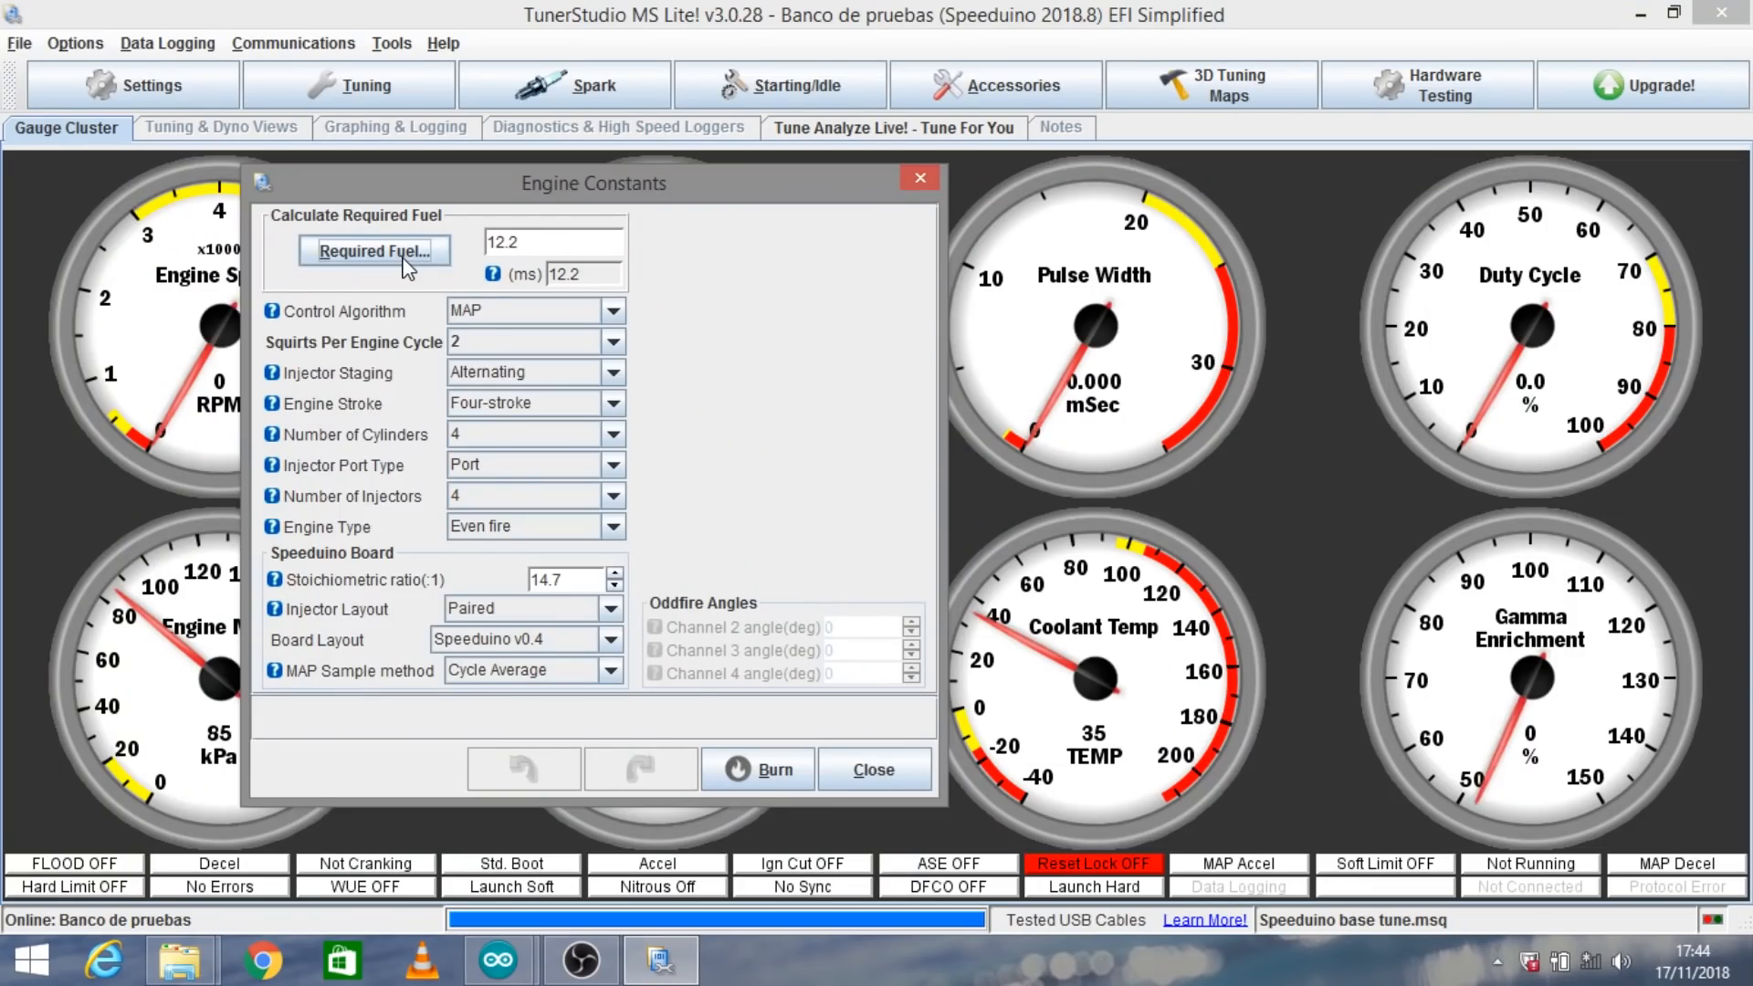
click(403, 260)
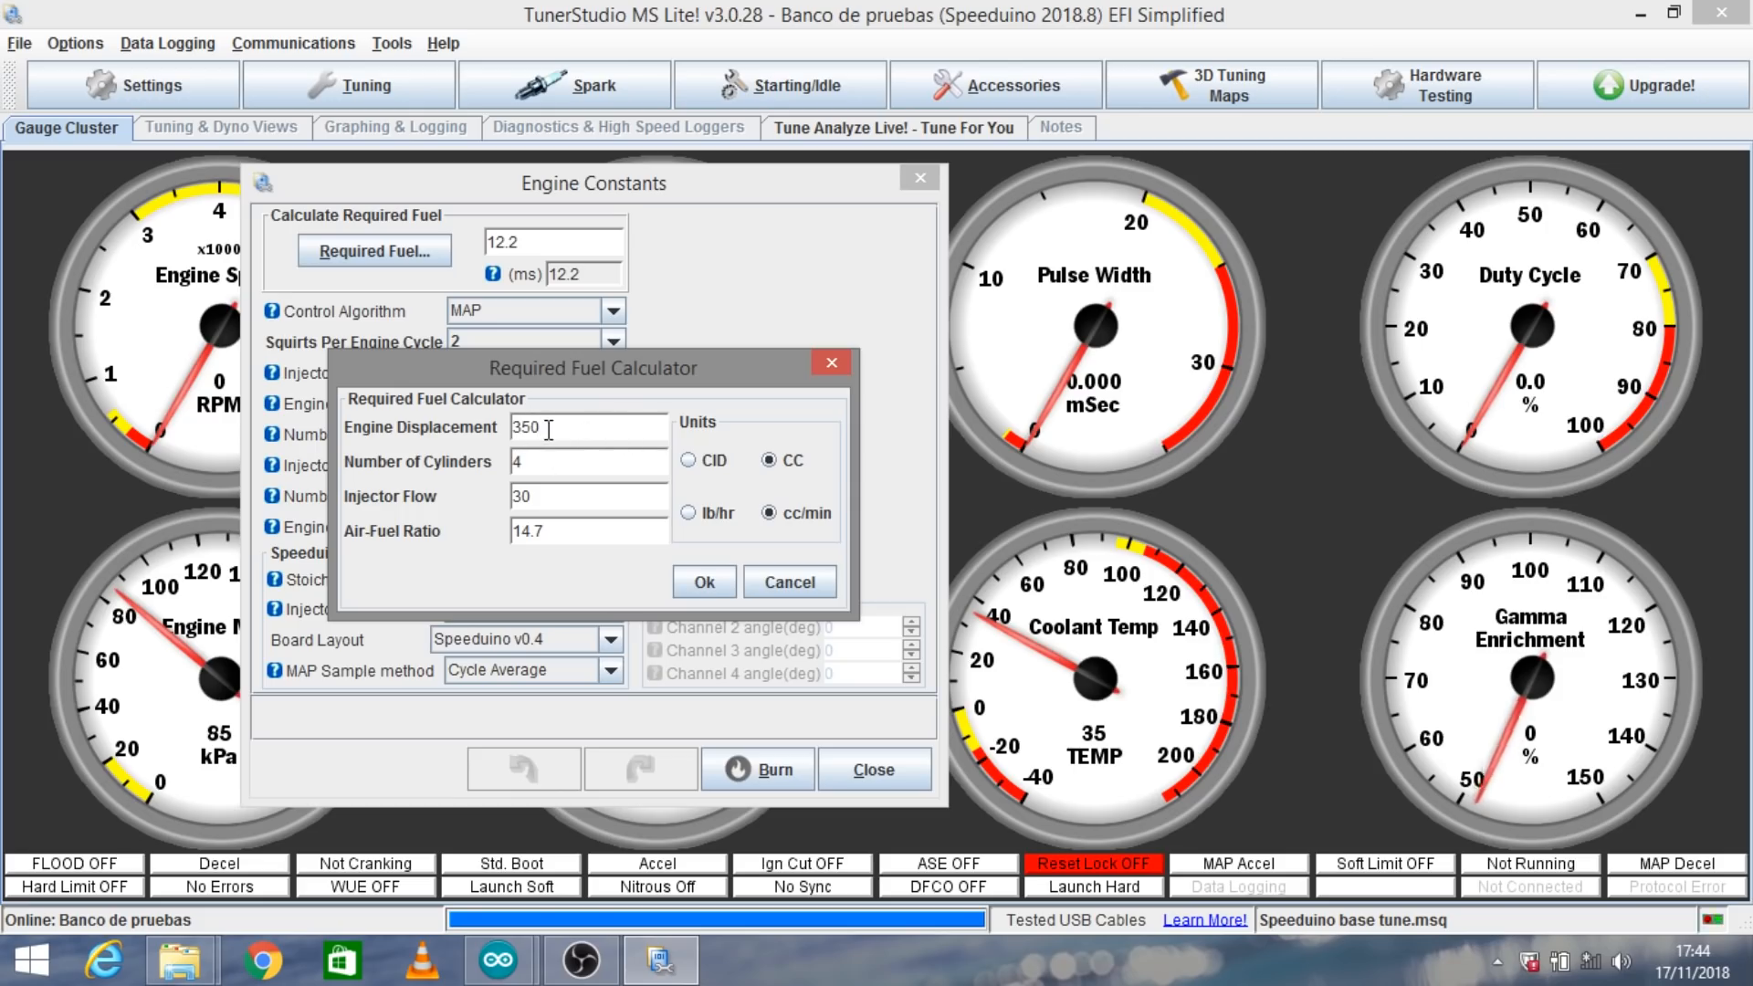
drag(548, 429, 504, 429)
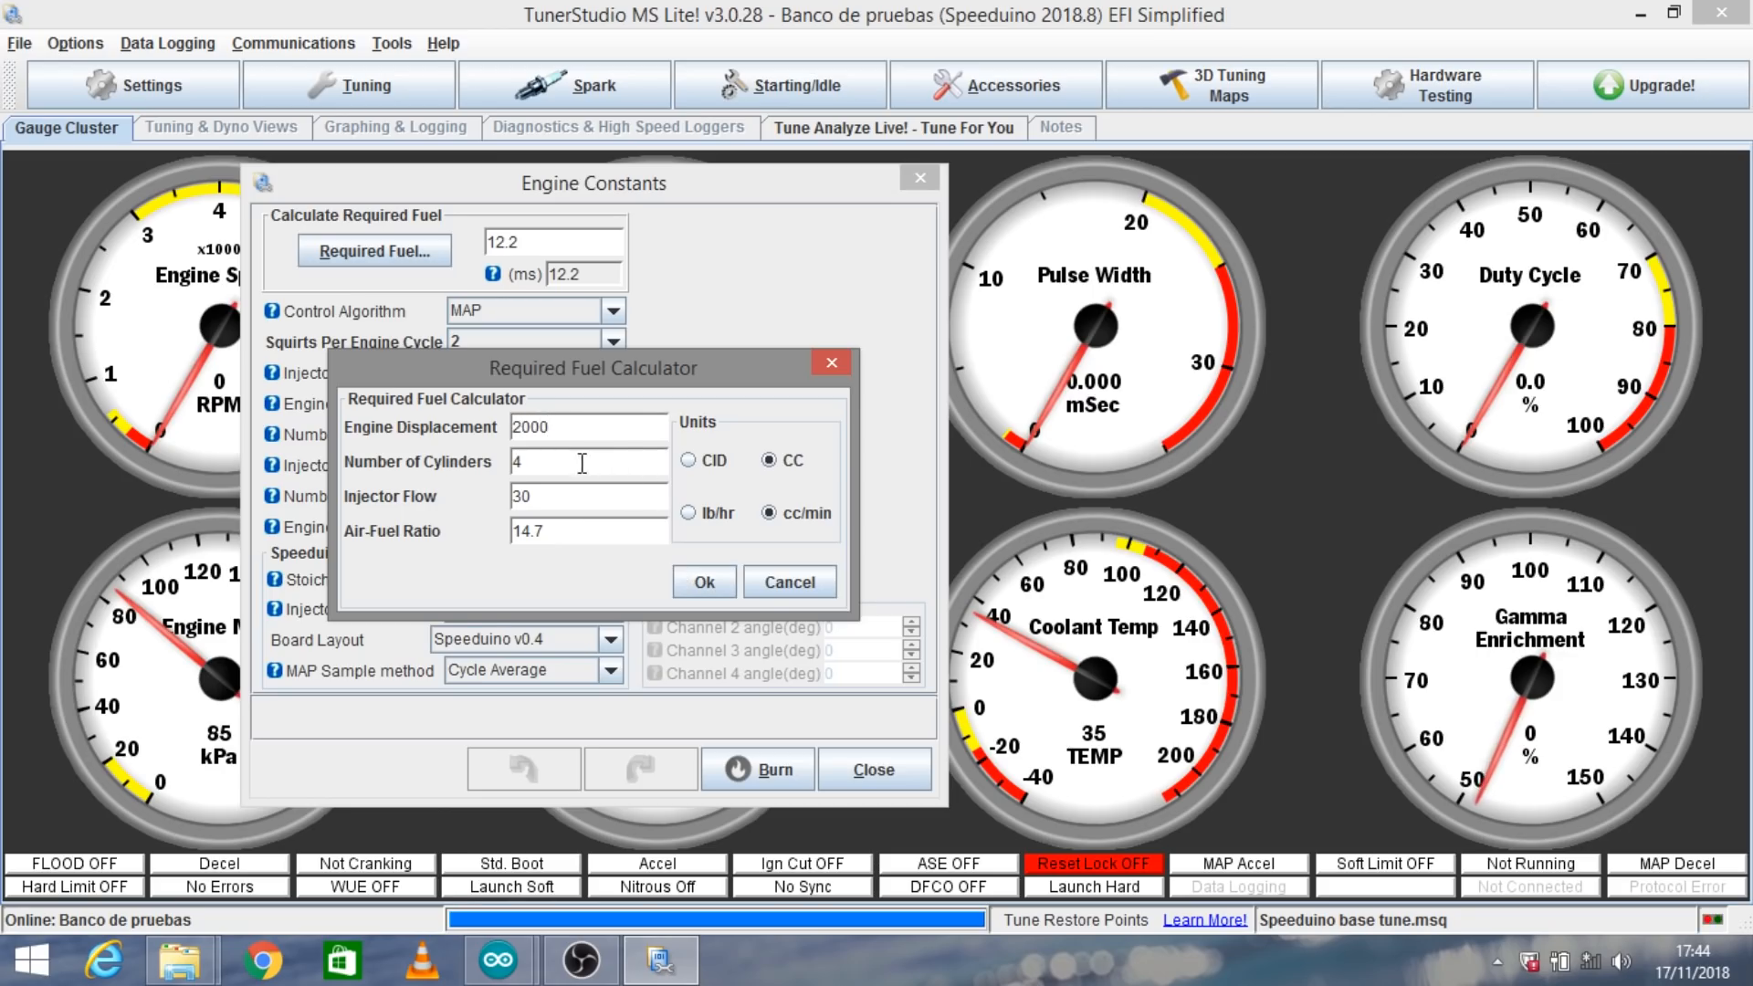
click(549, 500)
drag(557, 534, 500, 537)
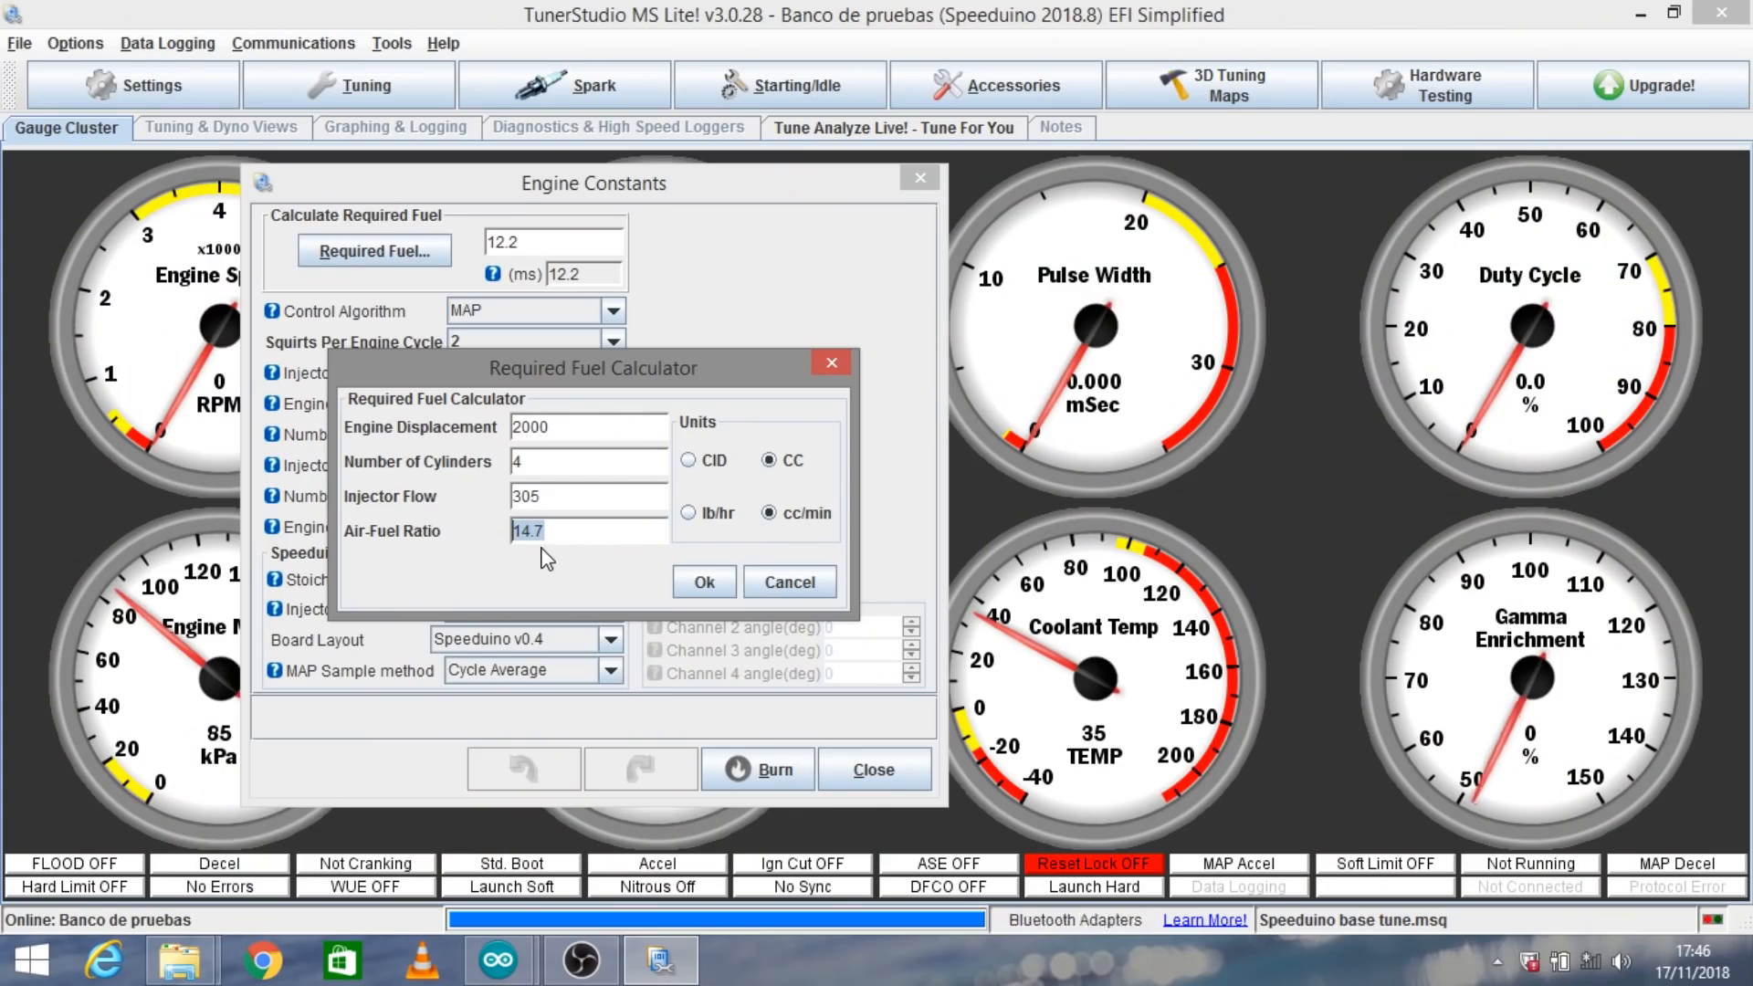
click(704, 584)
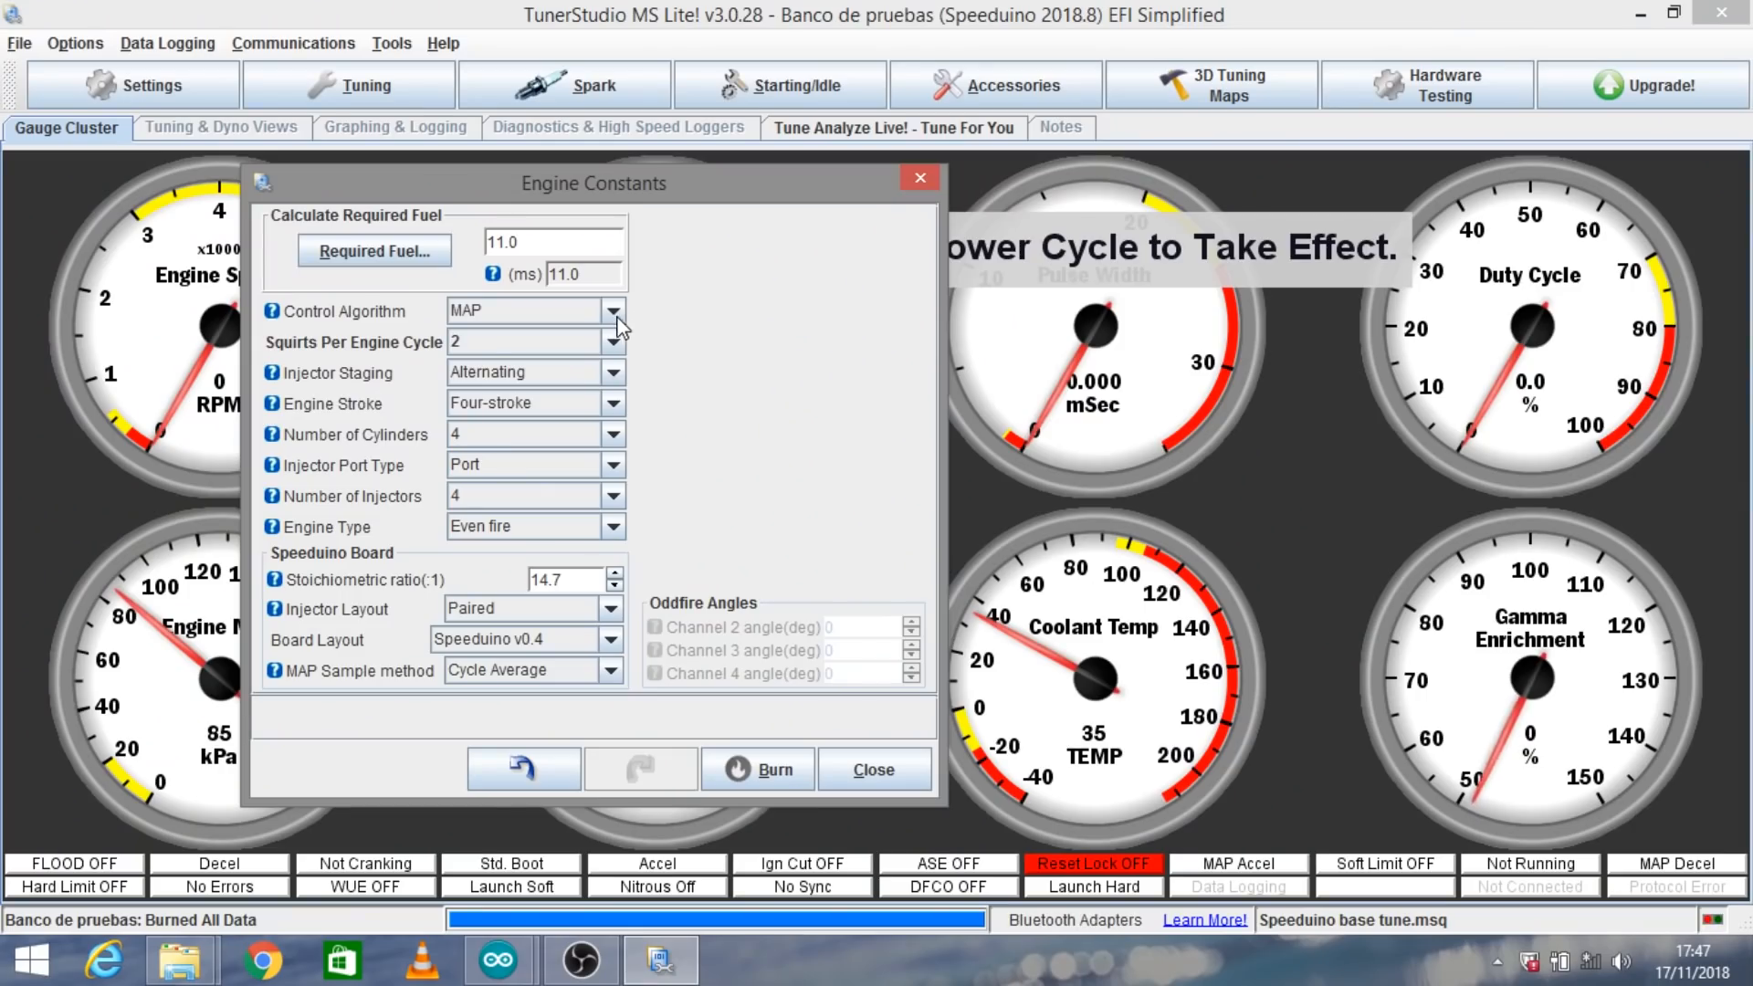
Check the control algorithm options in the engine constants and keep MAP
click(613, 312)
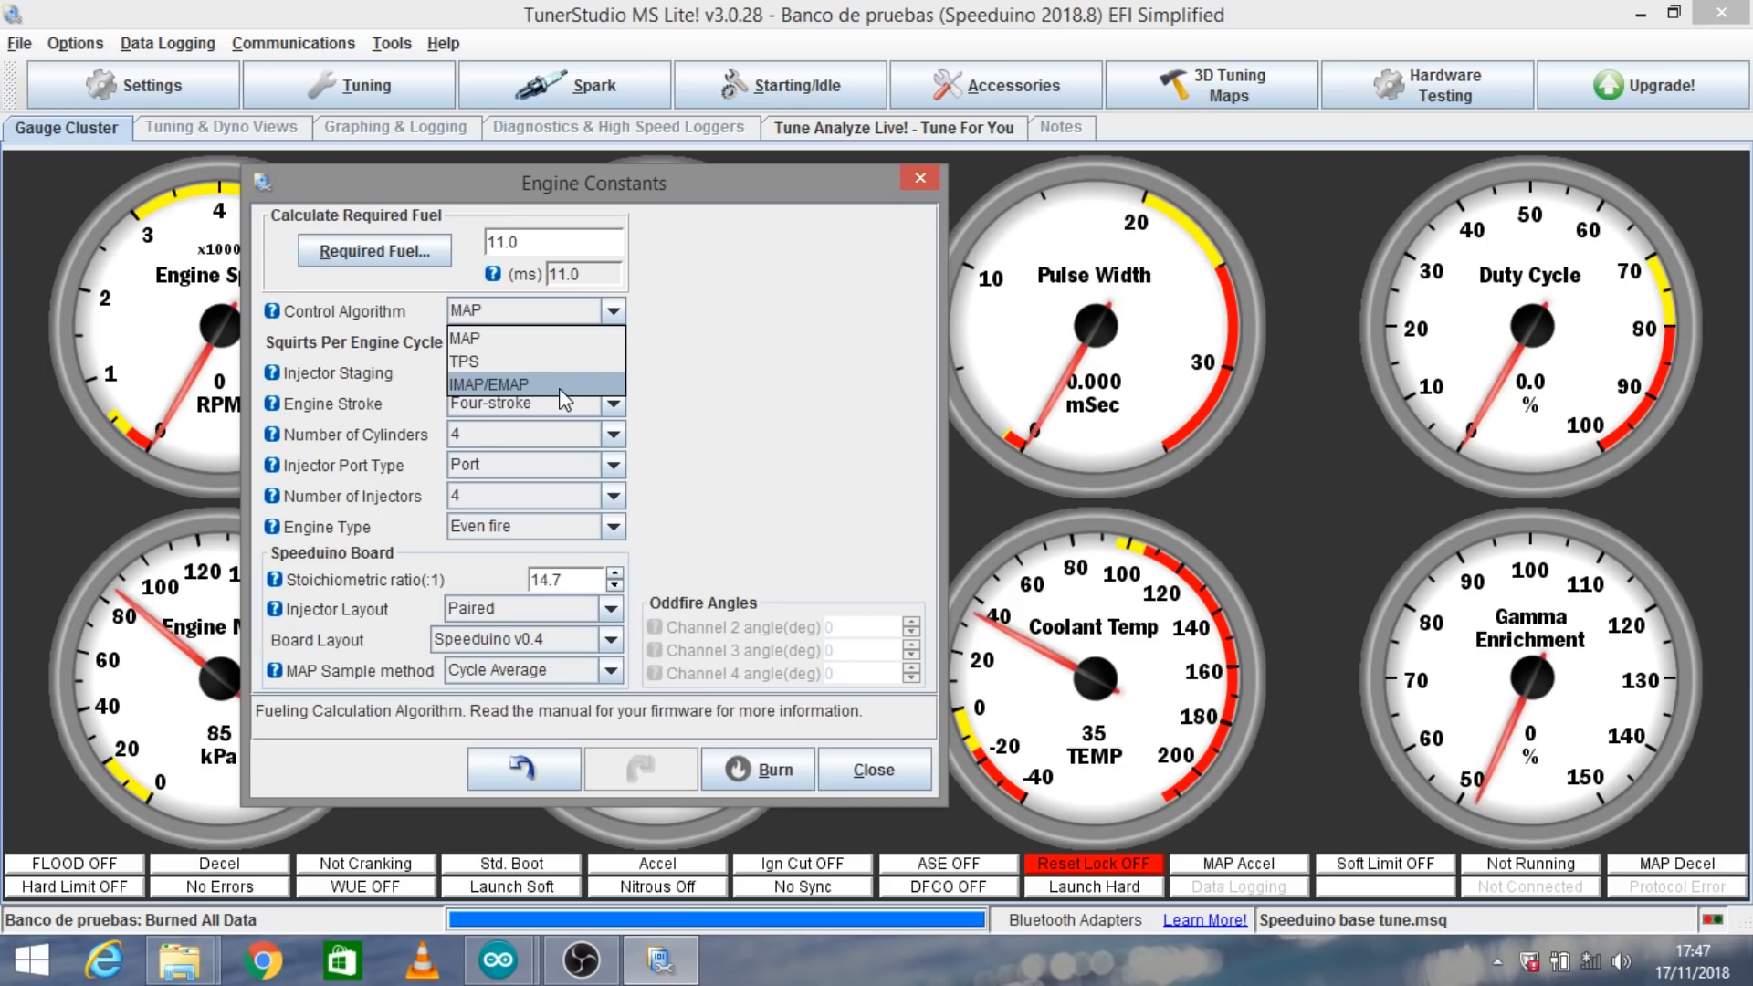
click(555, 336)
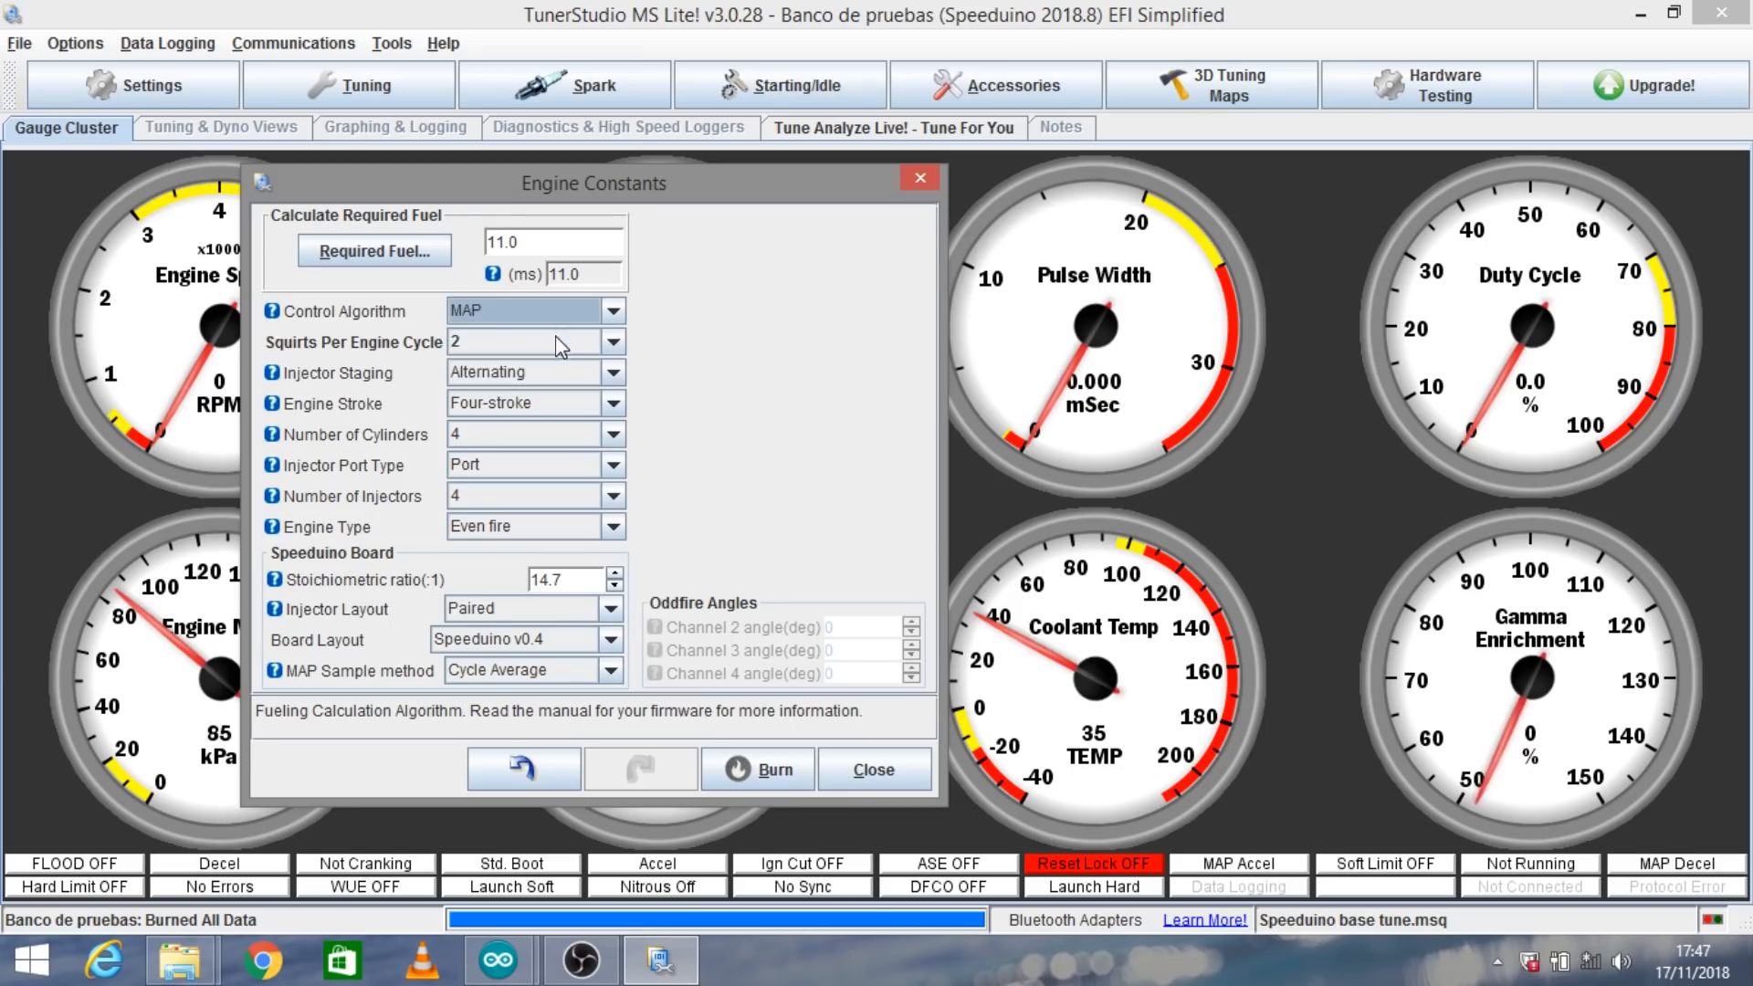
Select MAP as the control algorithm and Four-stroke as the engine stroke in the engine constants
click(479, 313)
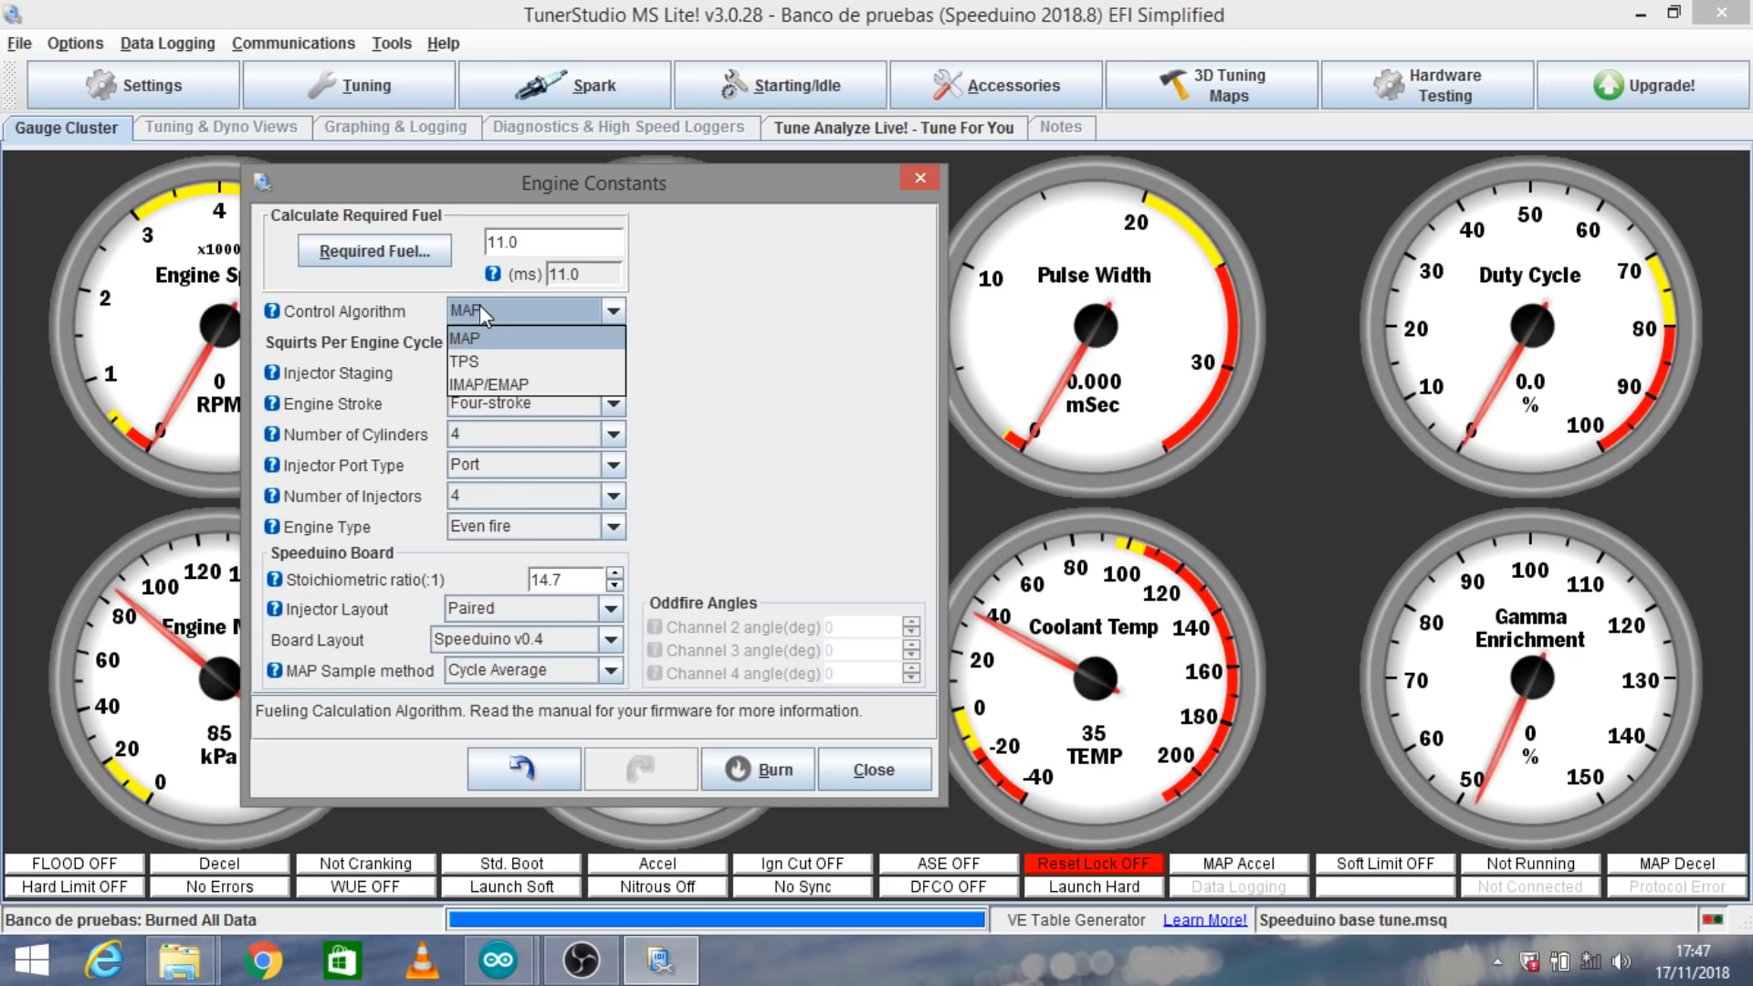
click(484, 339)
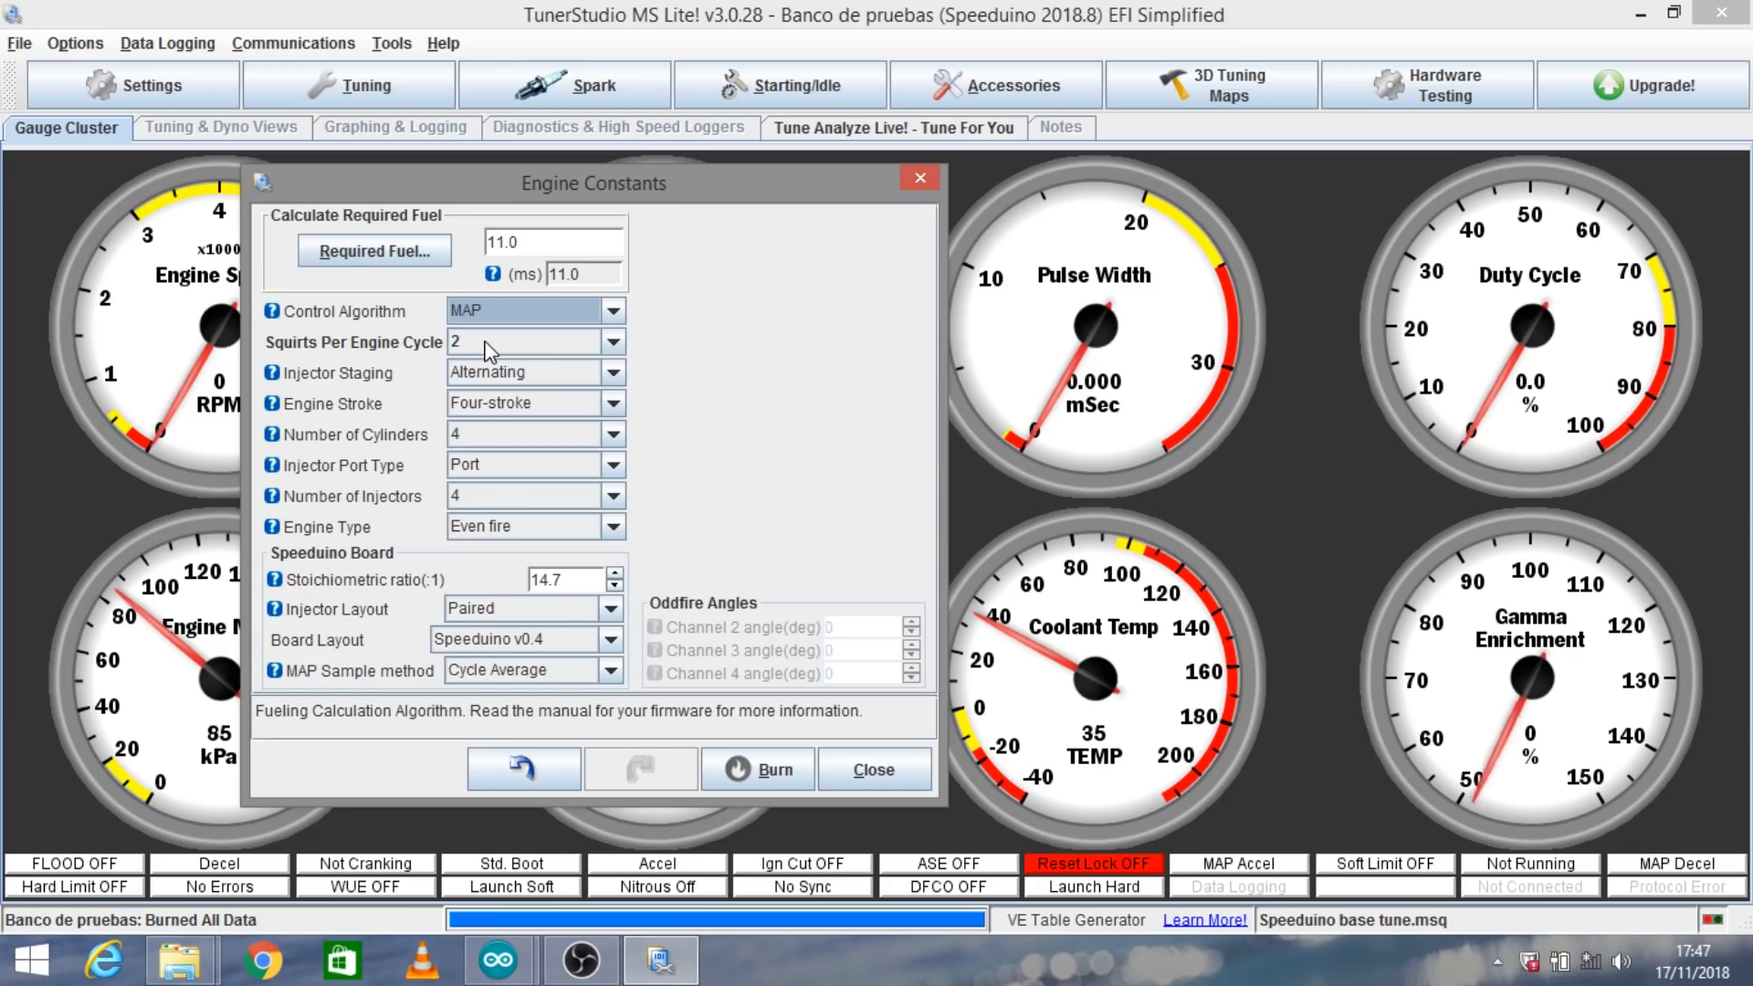
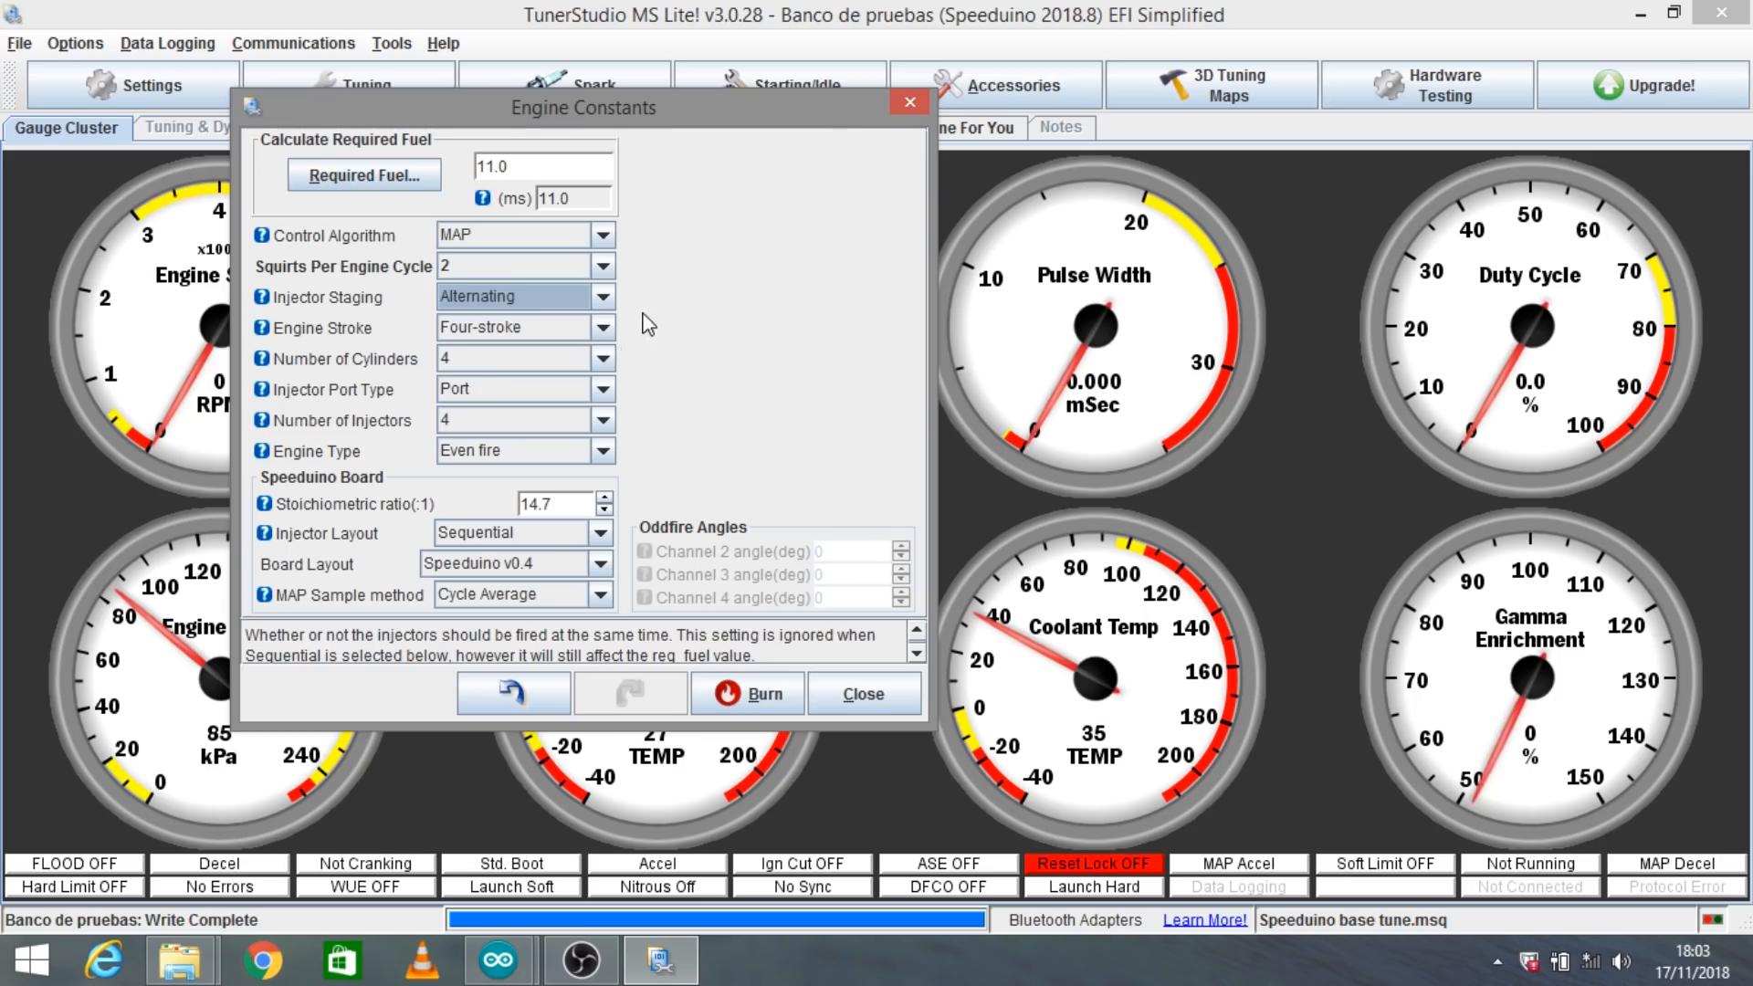
click(604, 328)
click(575, 361)
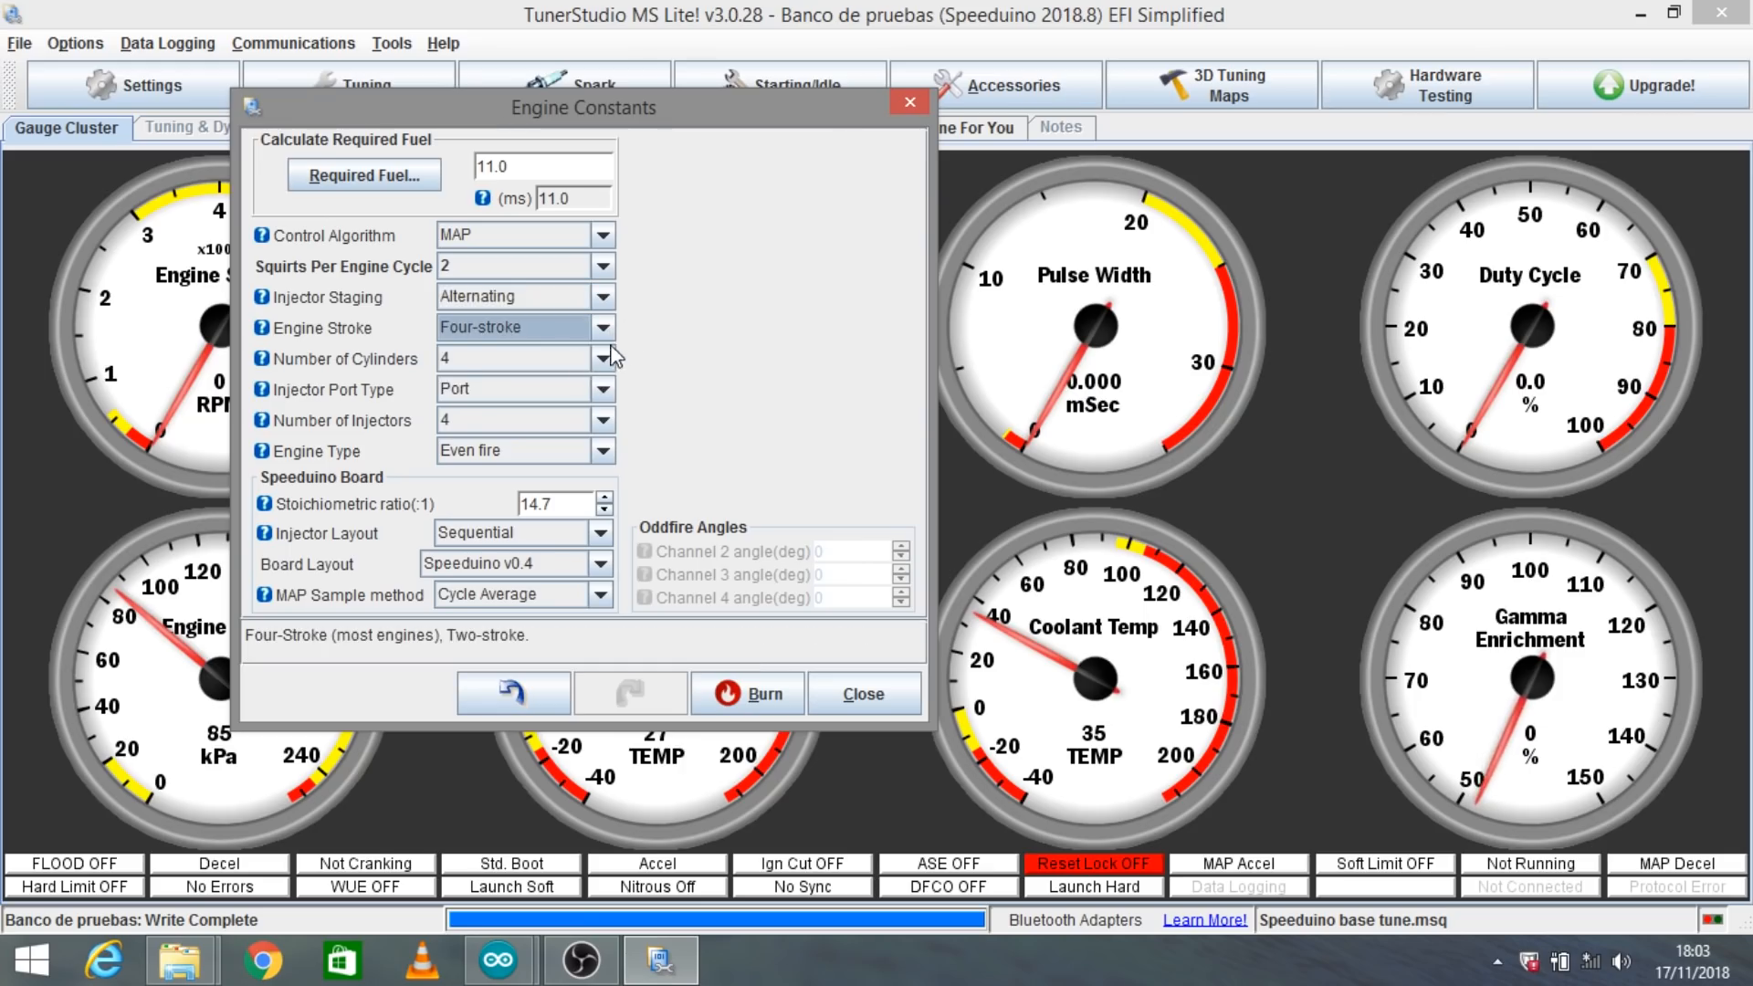
click(598, 331)
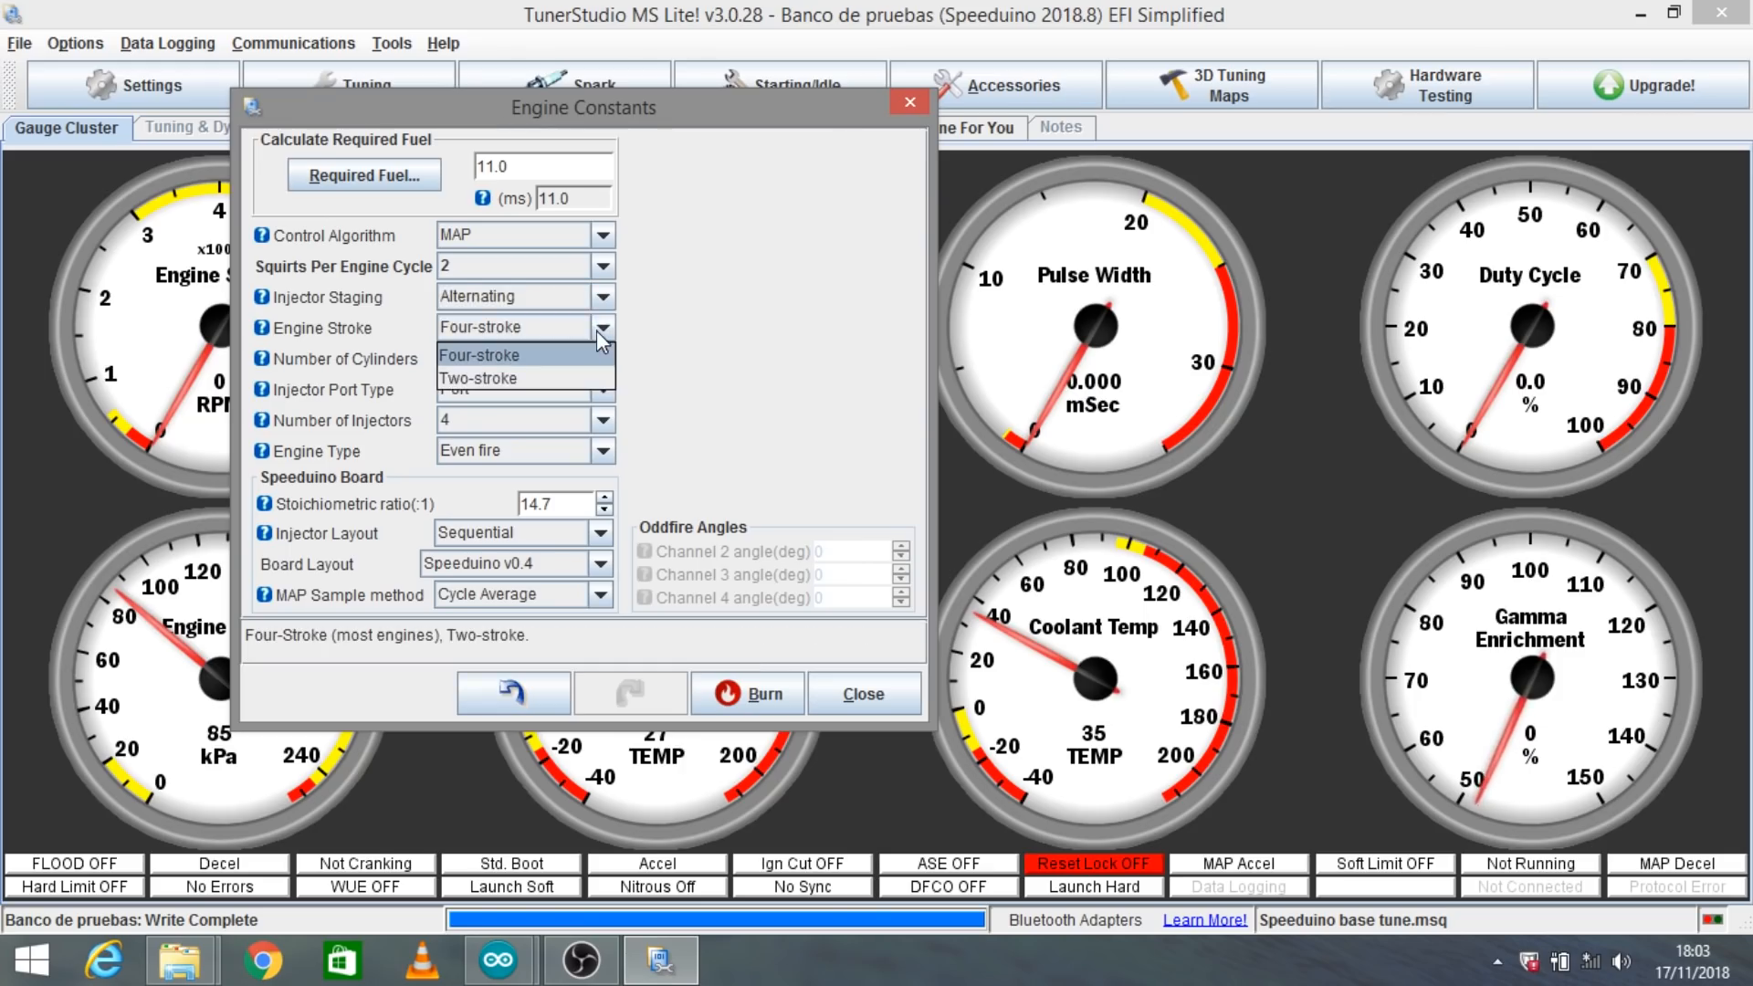
click(603, 356)
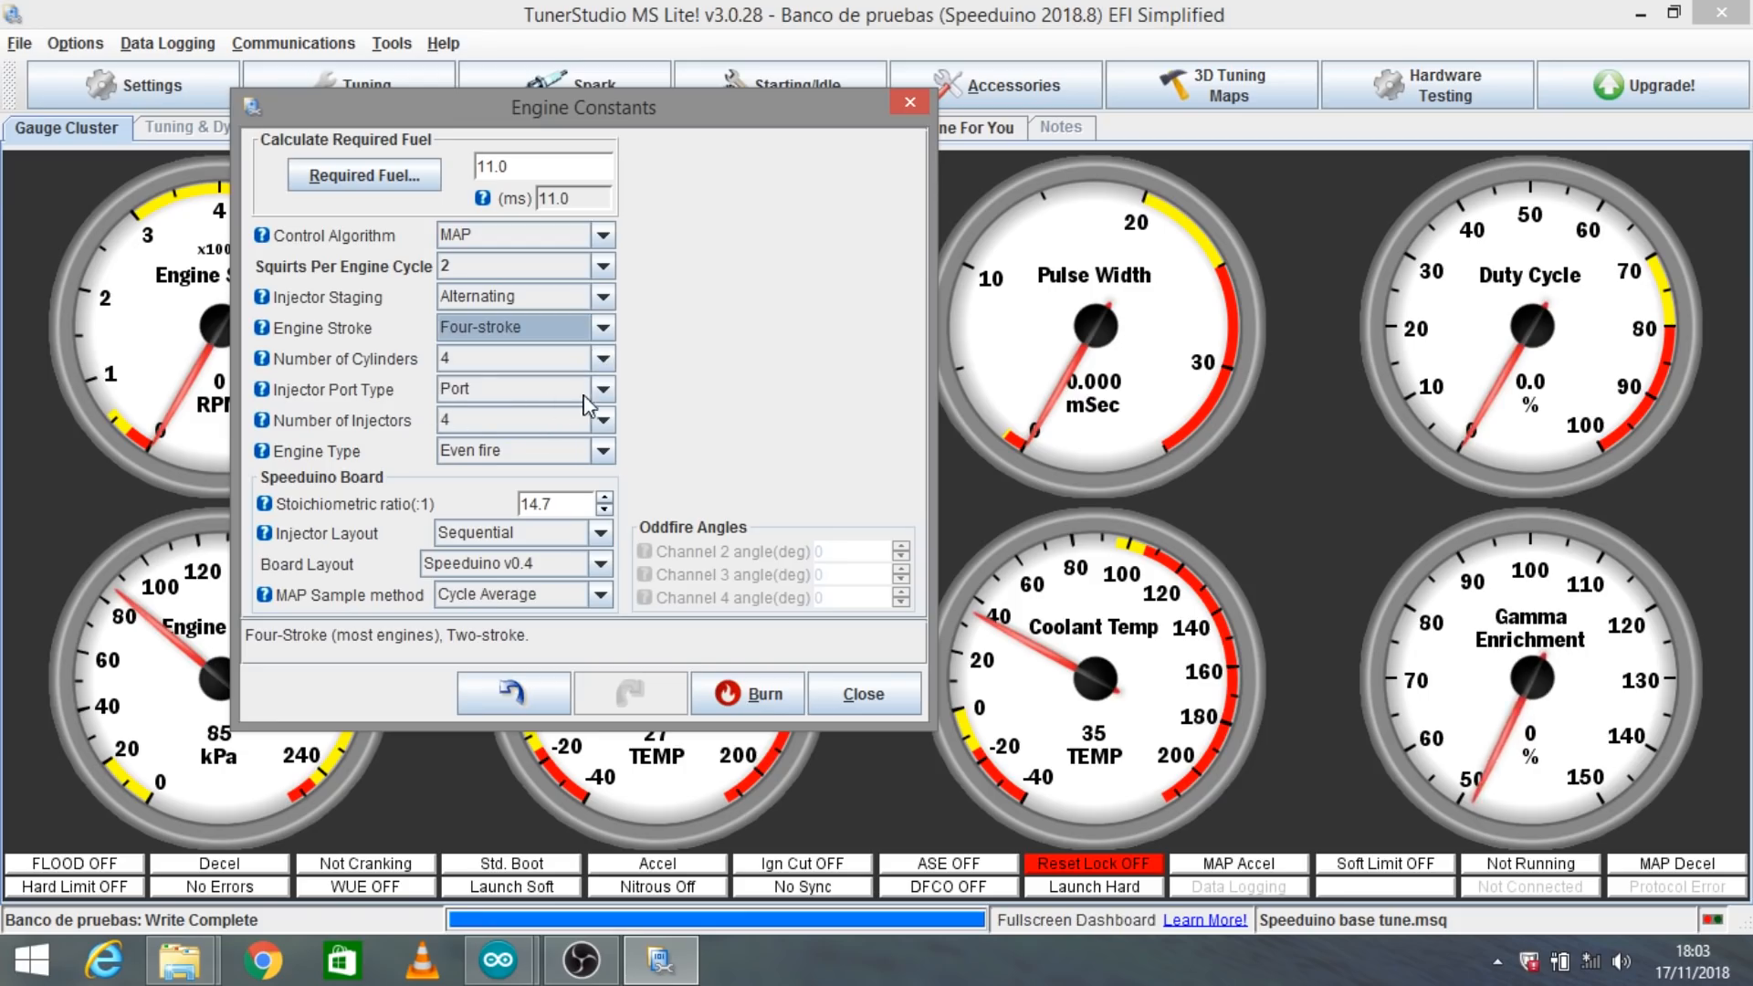
Select Port as the injector port type, and try the Odd fire engine type before choosing Even fire
click(604, 391)
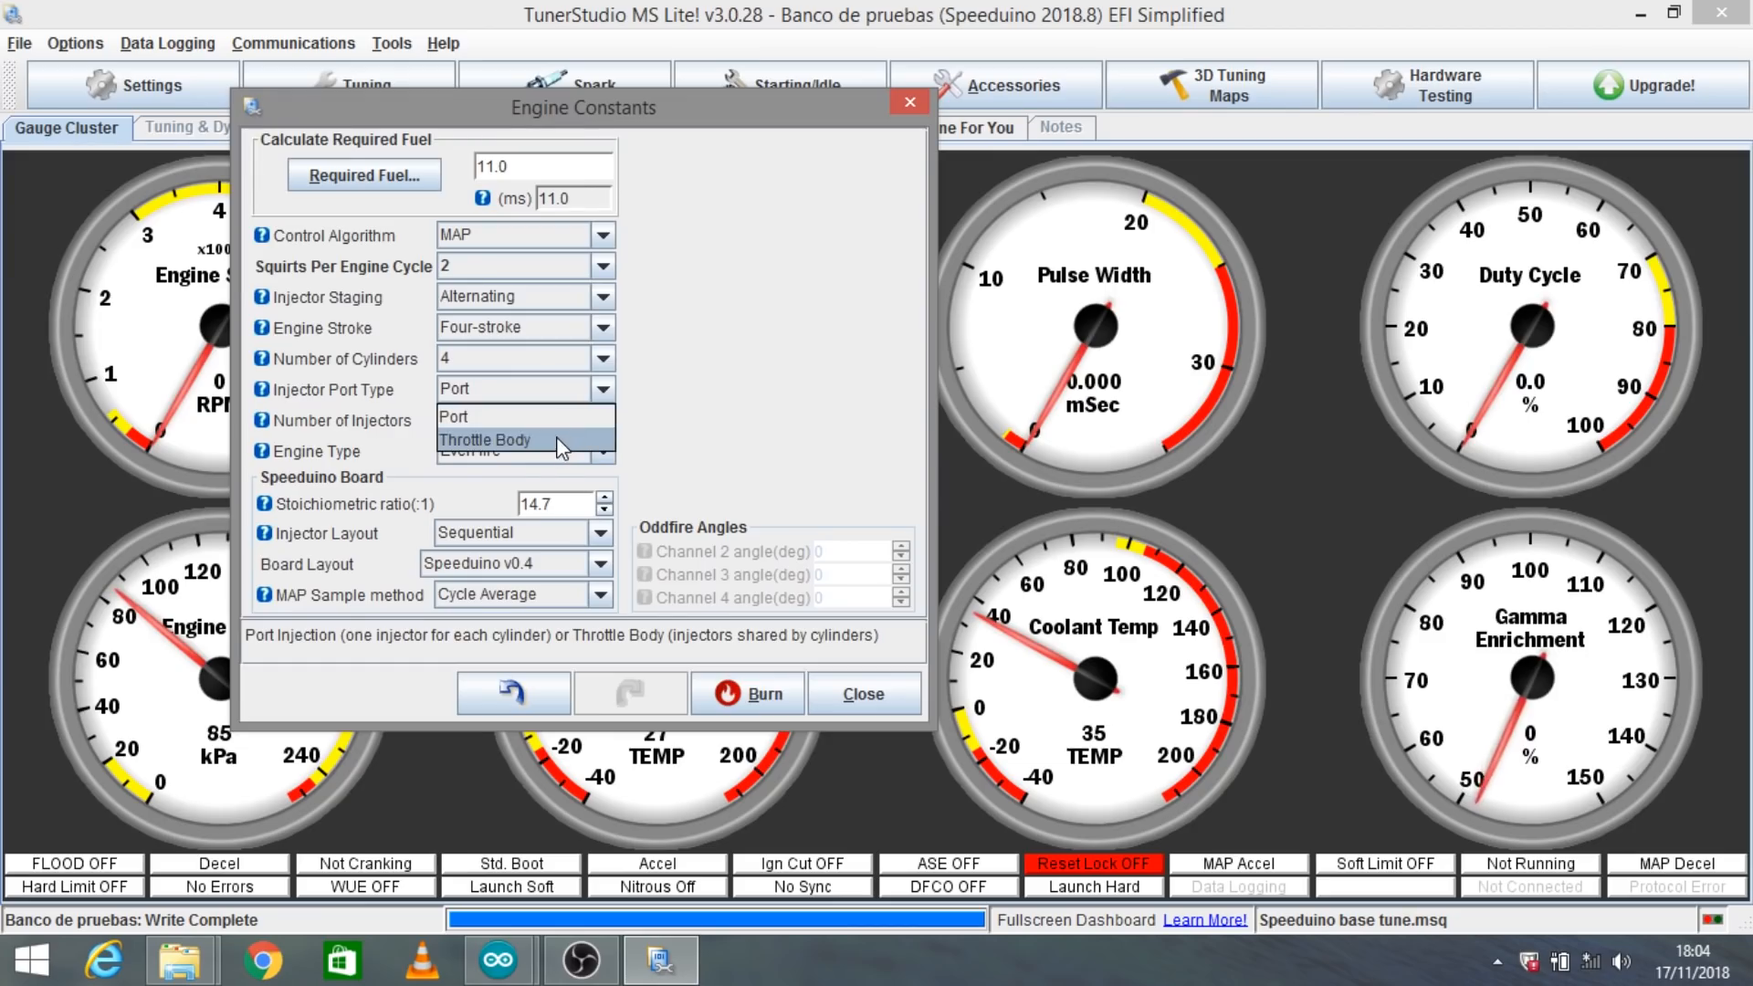
click(574, 417)
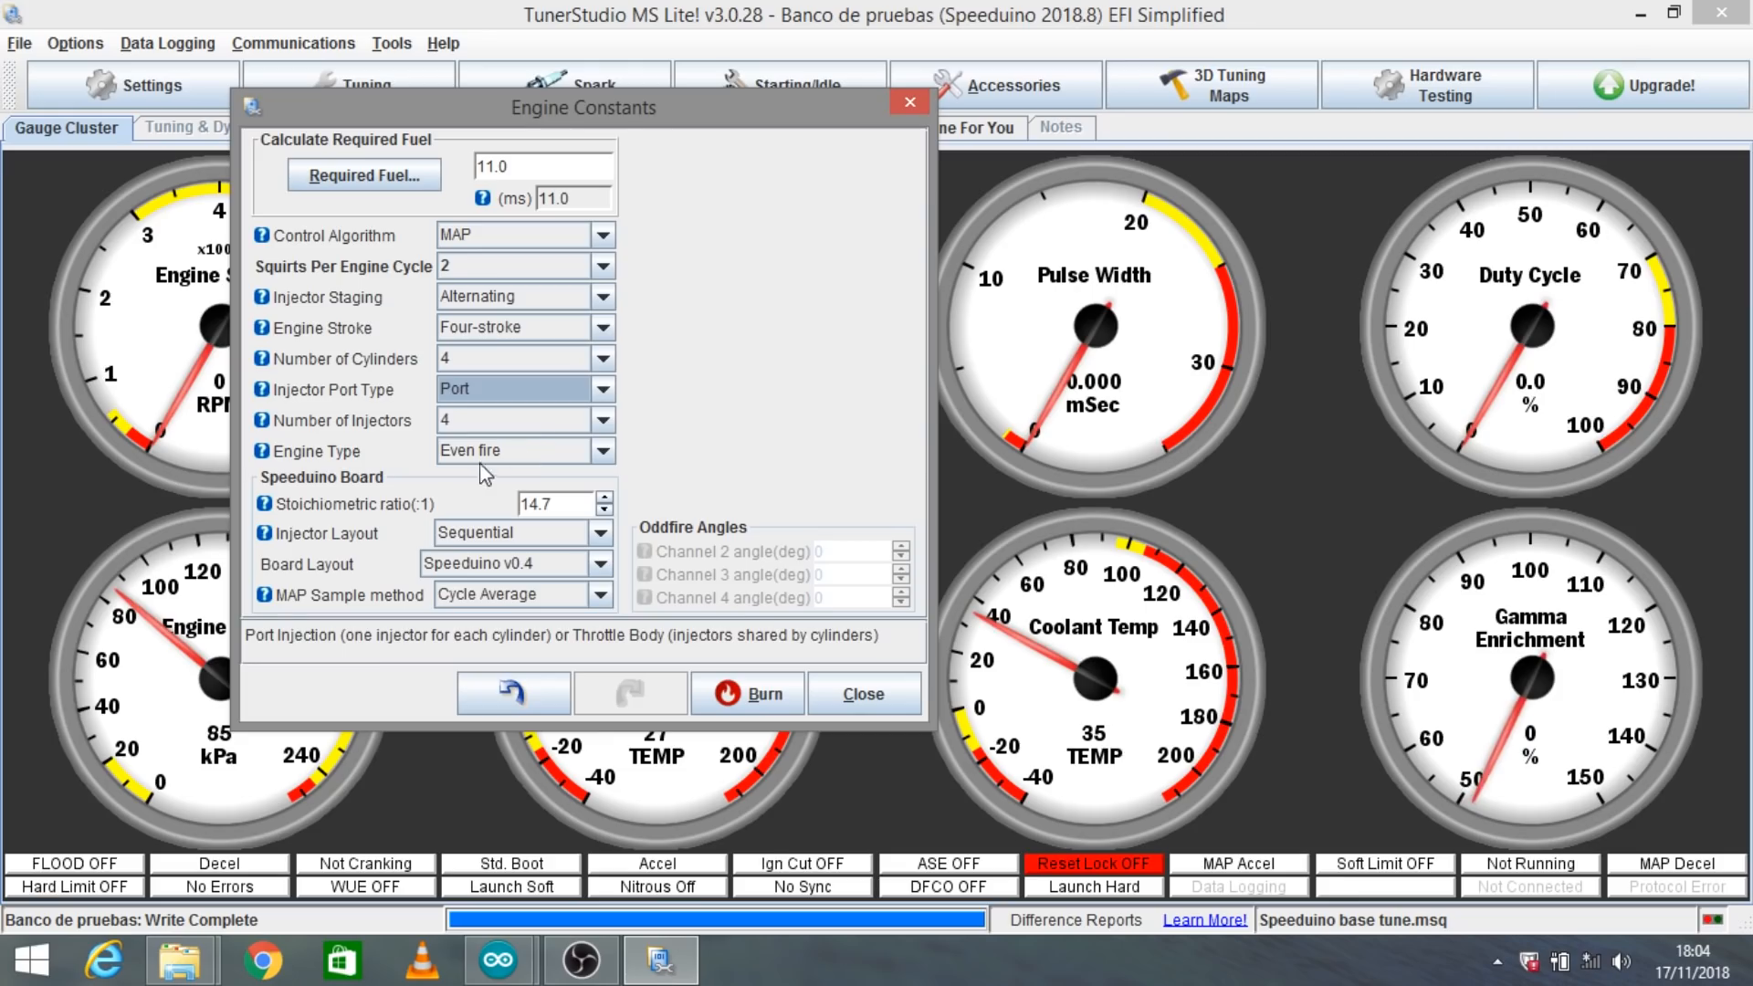
click(534, 455)
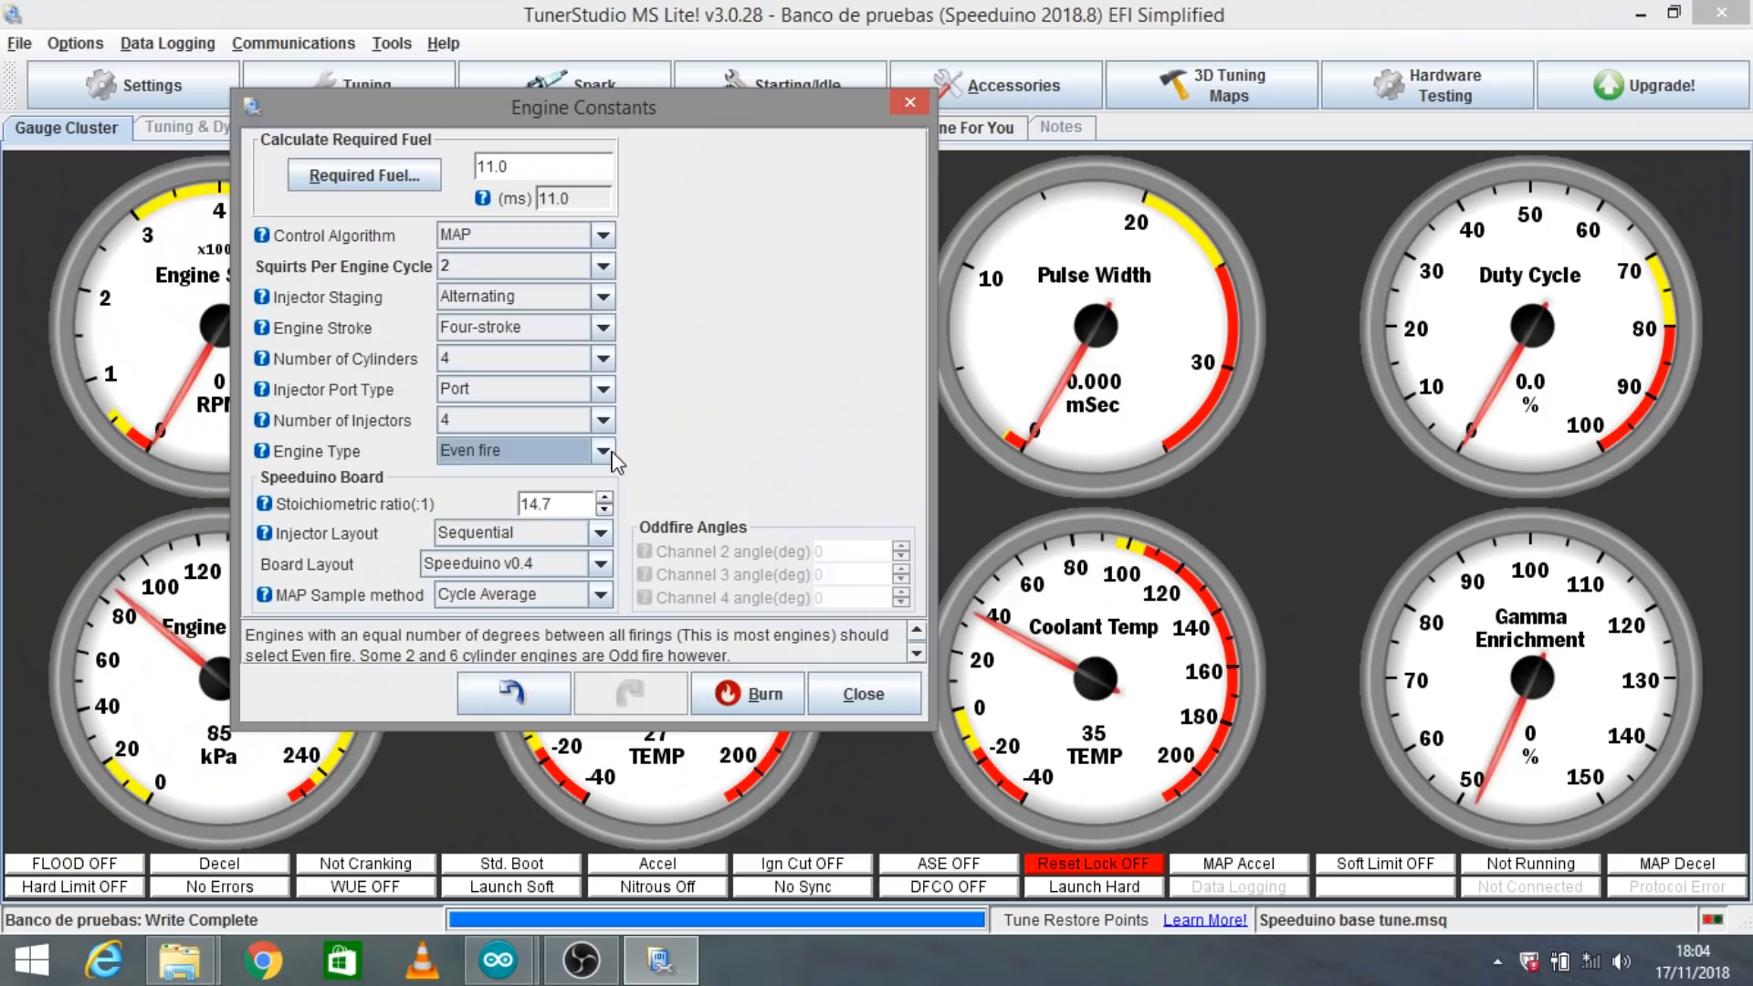
click(602, 451)
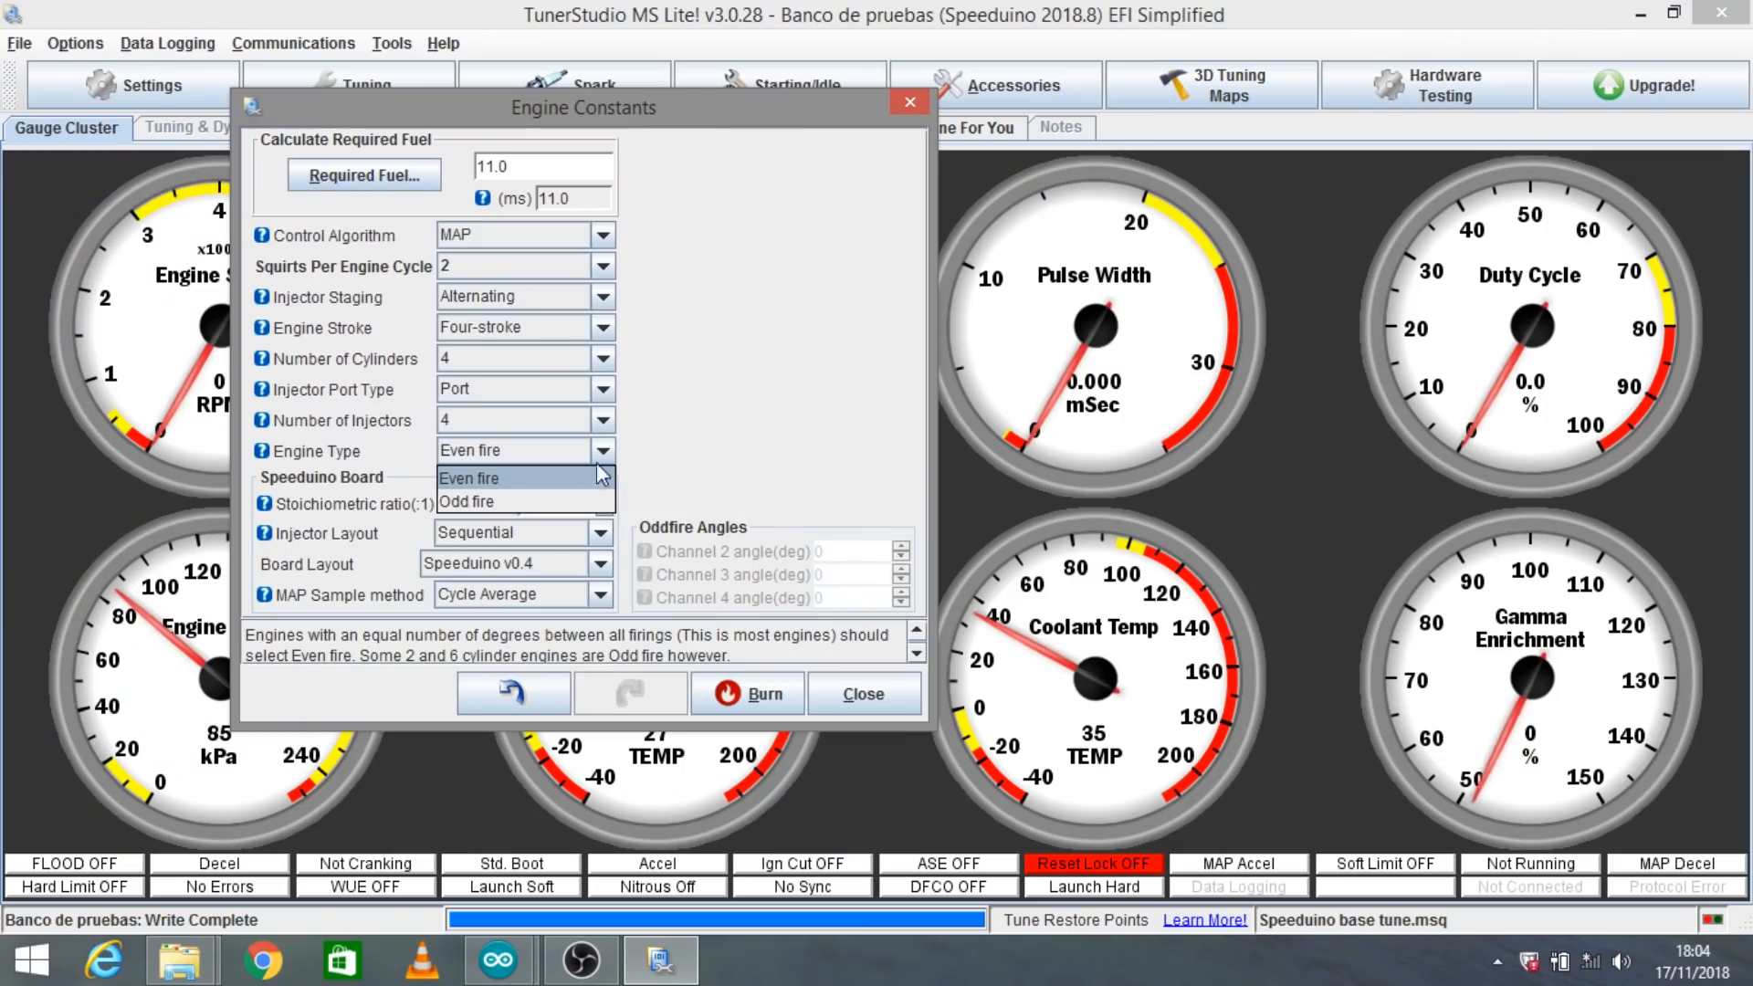
click(559, 502)
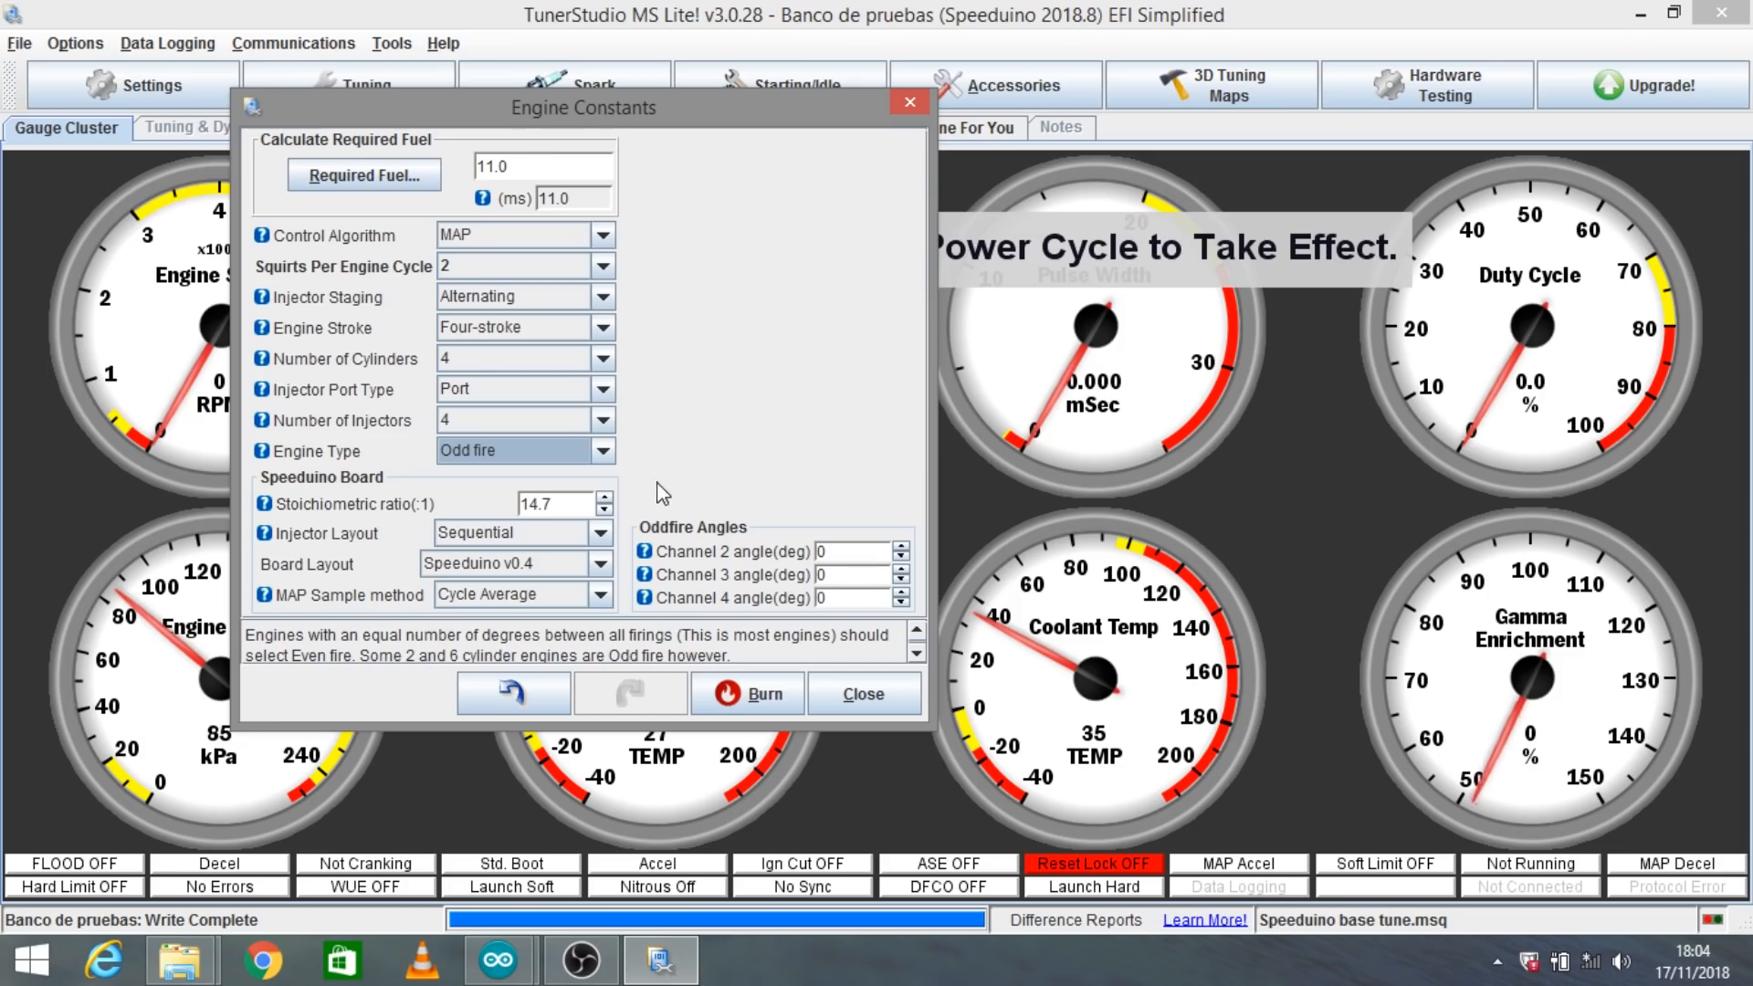
click(605, 454)
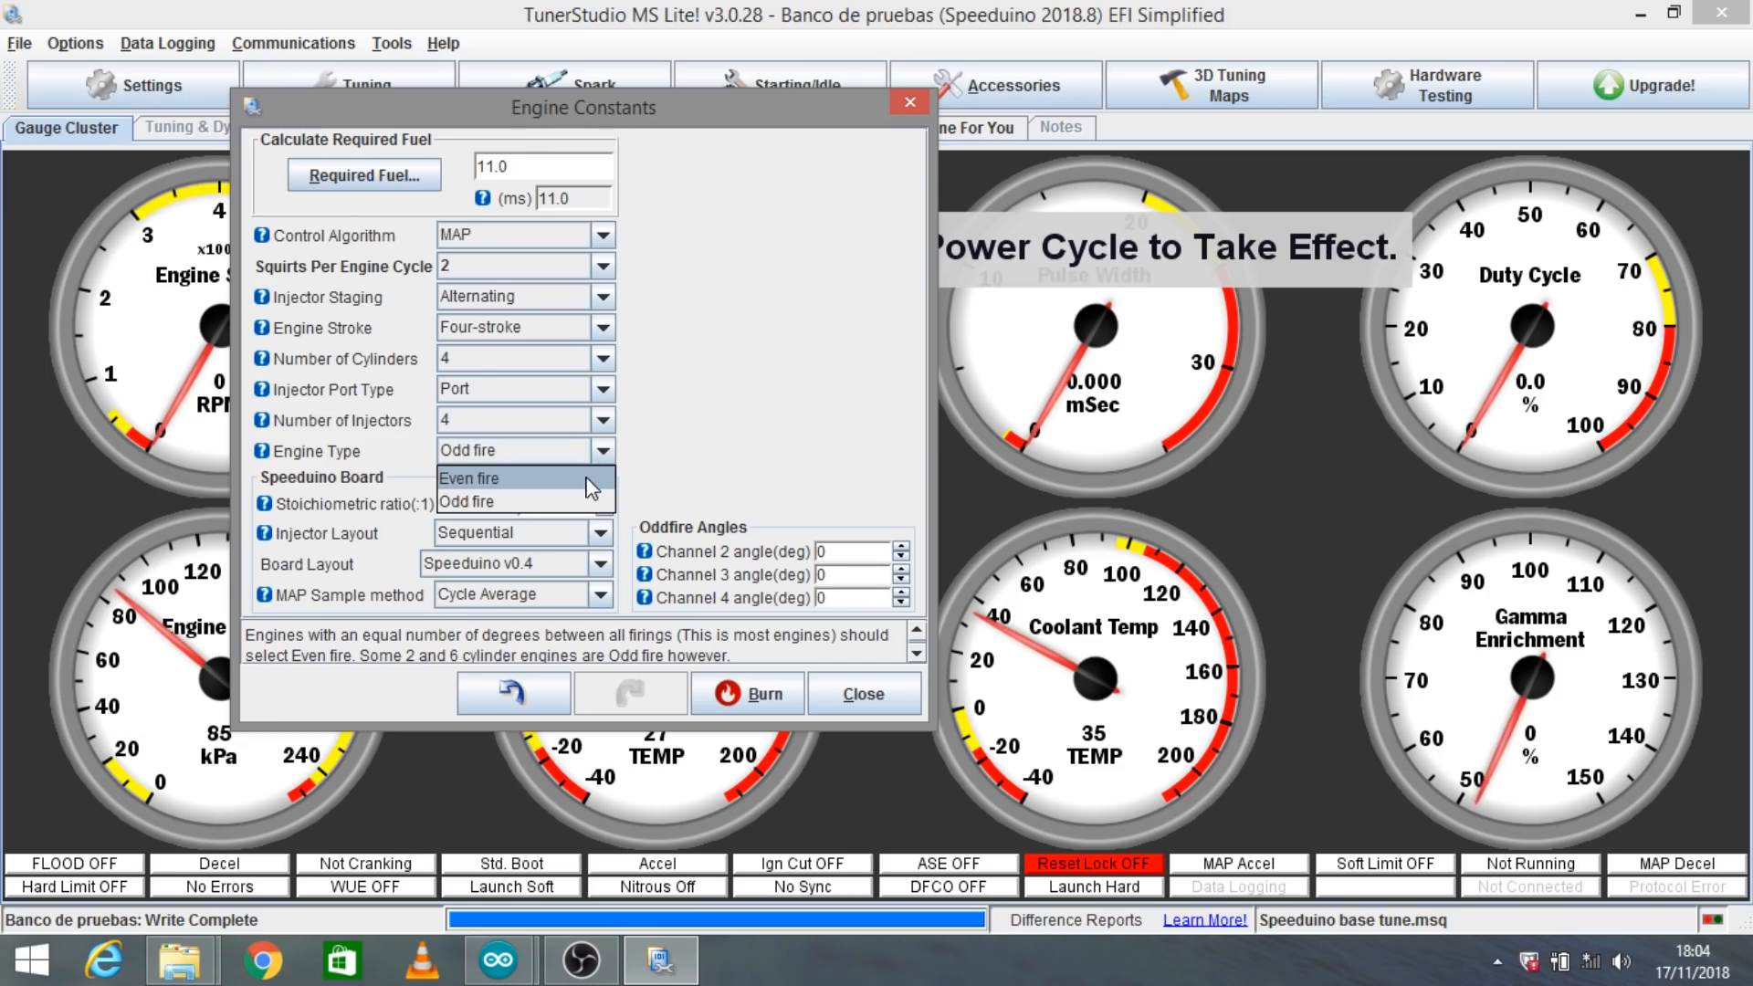
click(587, 478)
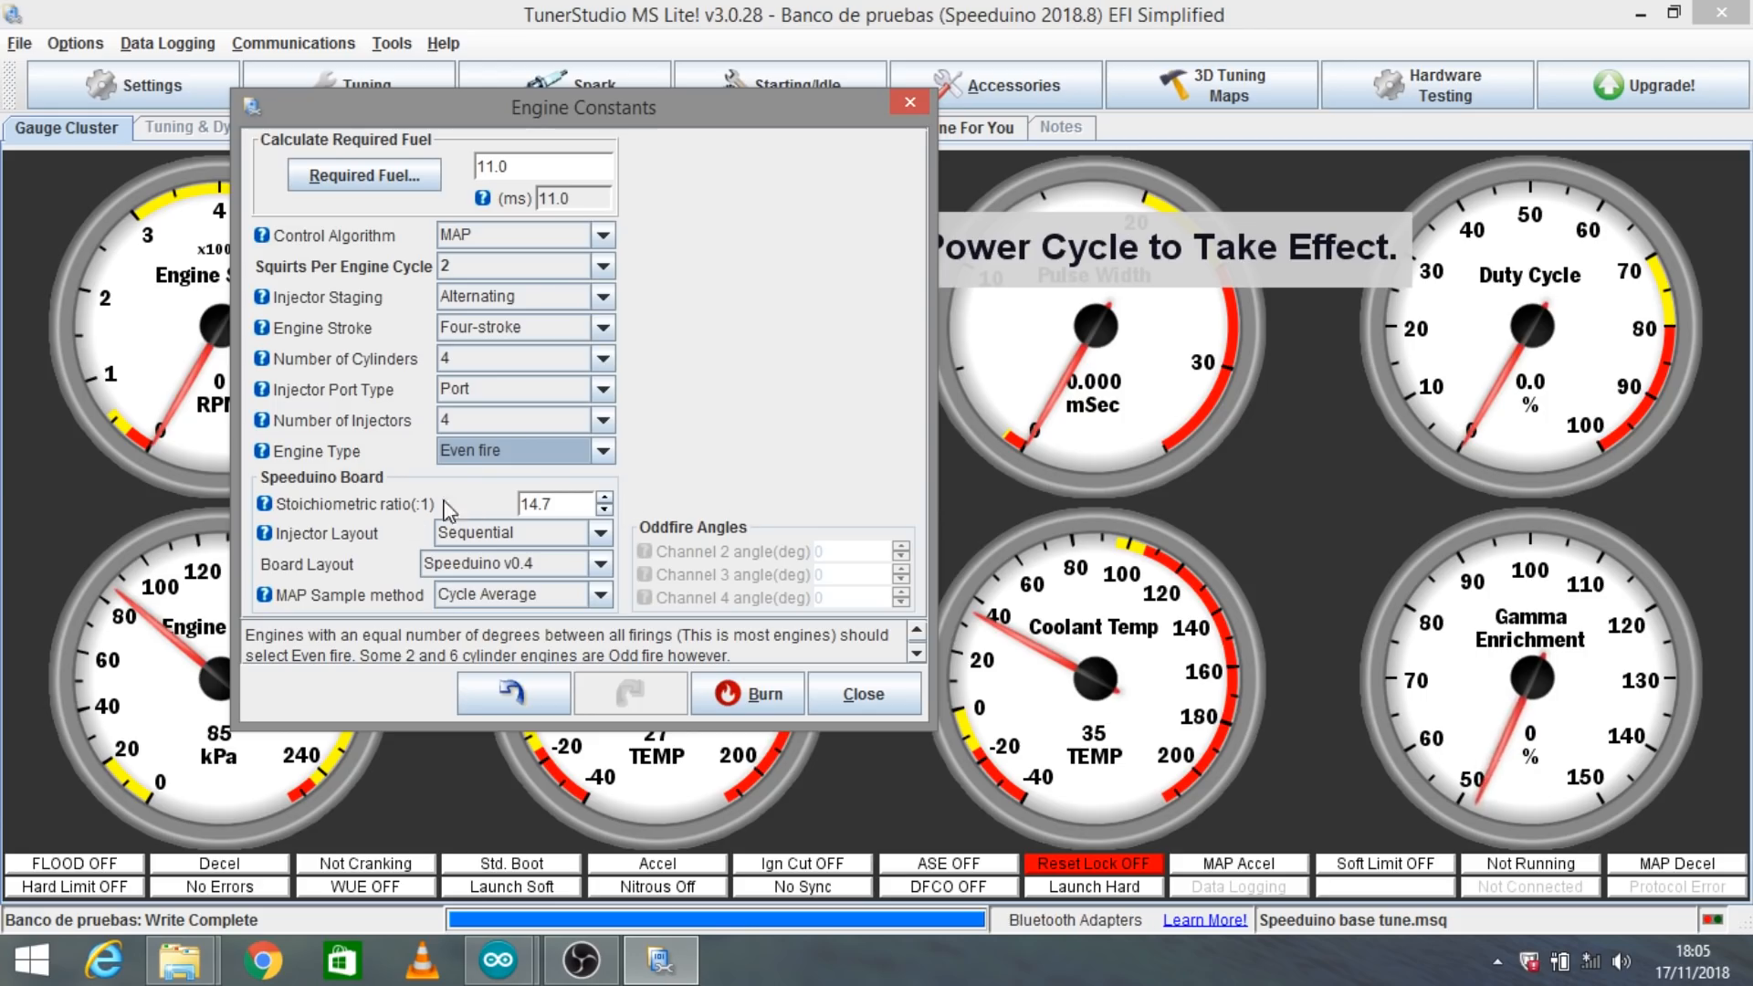
Check the stoichiometric ratio field and try the Paired injector layout for the Speeduino board
double_click(534, 507)
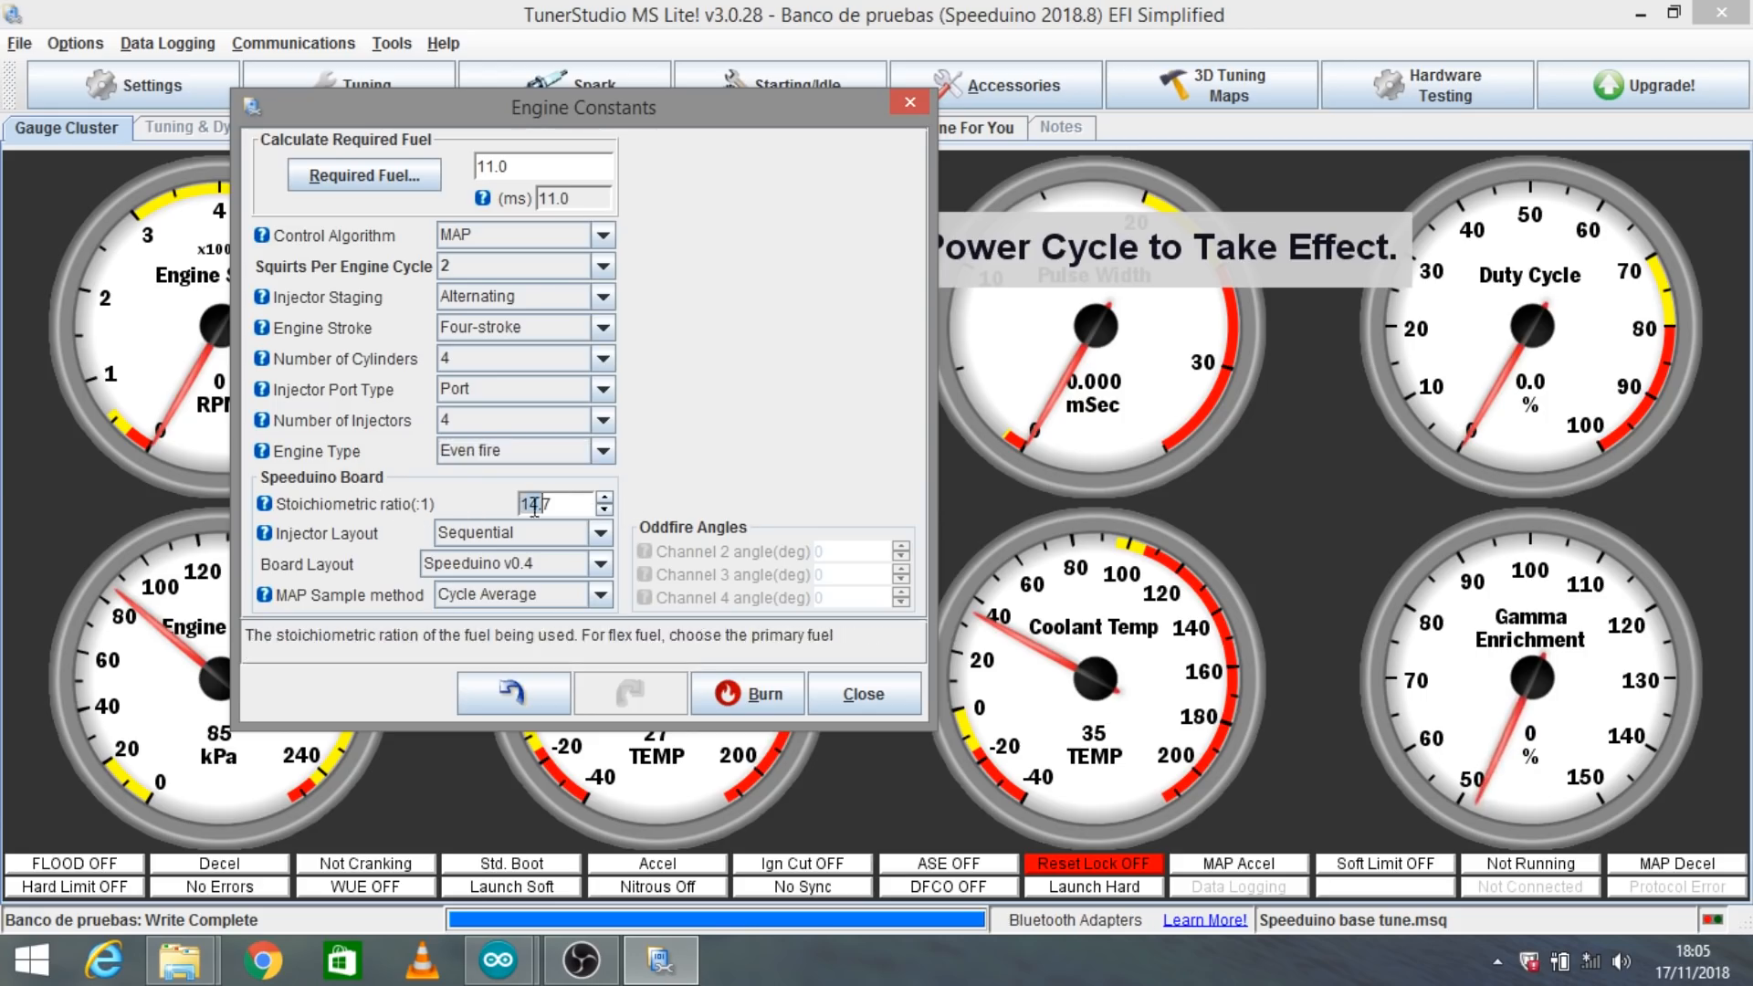
click(602, 536)
click(583, 556)
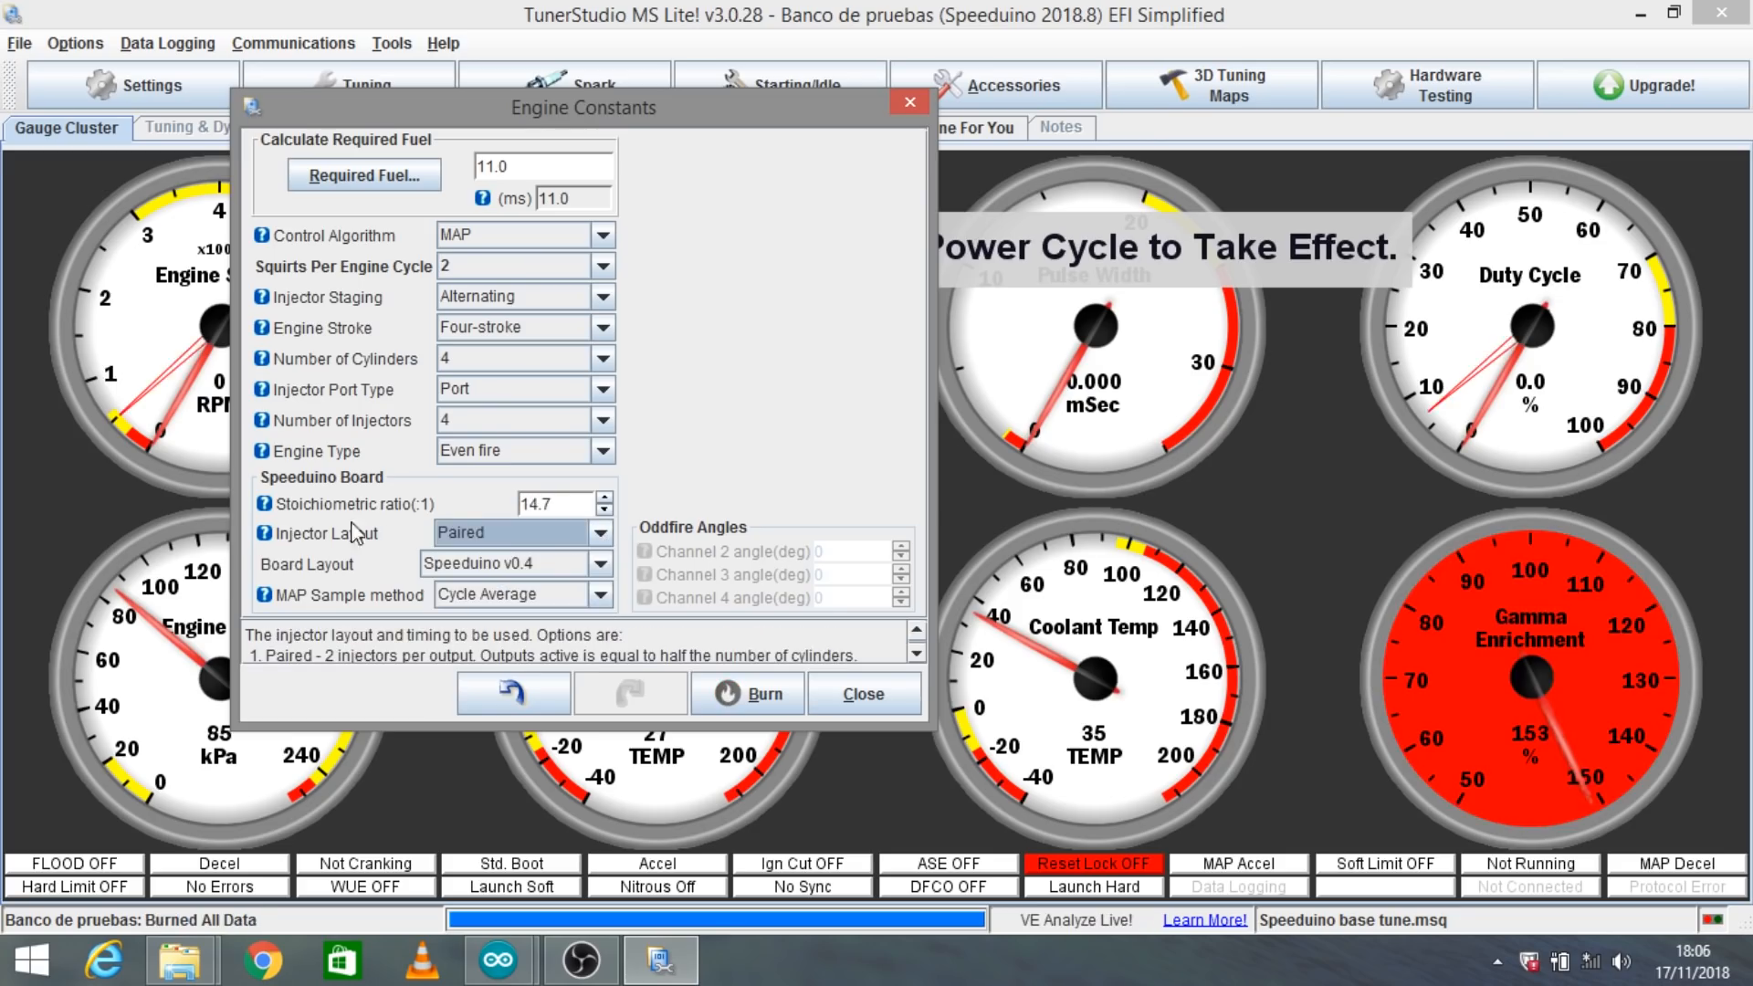
click(595, 536)
click(577, 561)
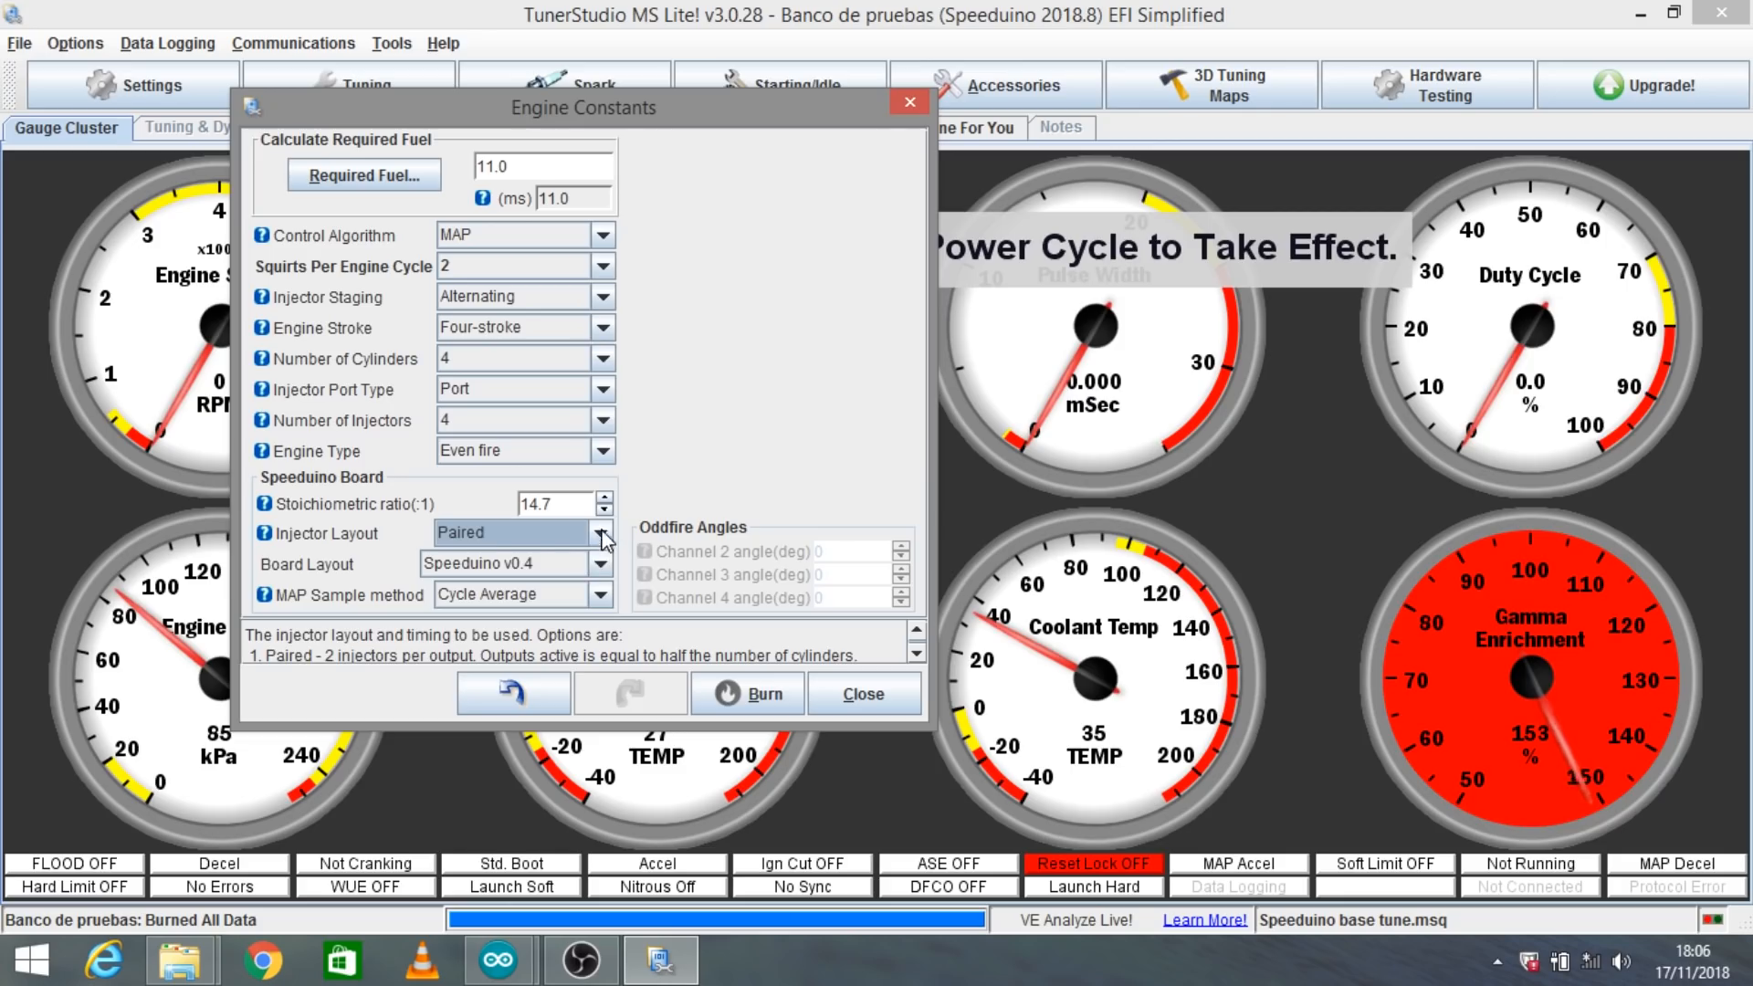
Review the injector layout options and try Semi-Sequential
click(601, 536)
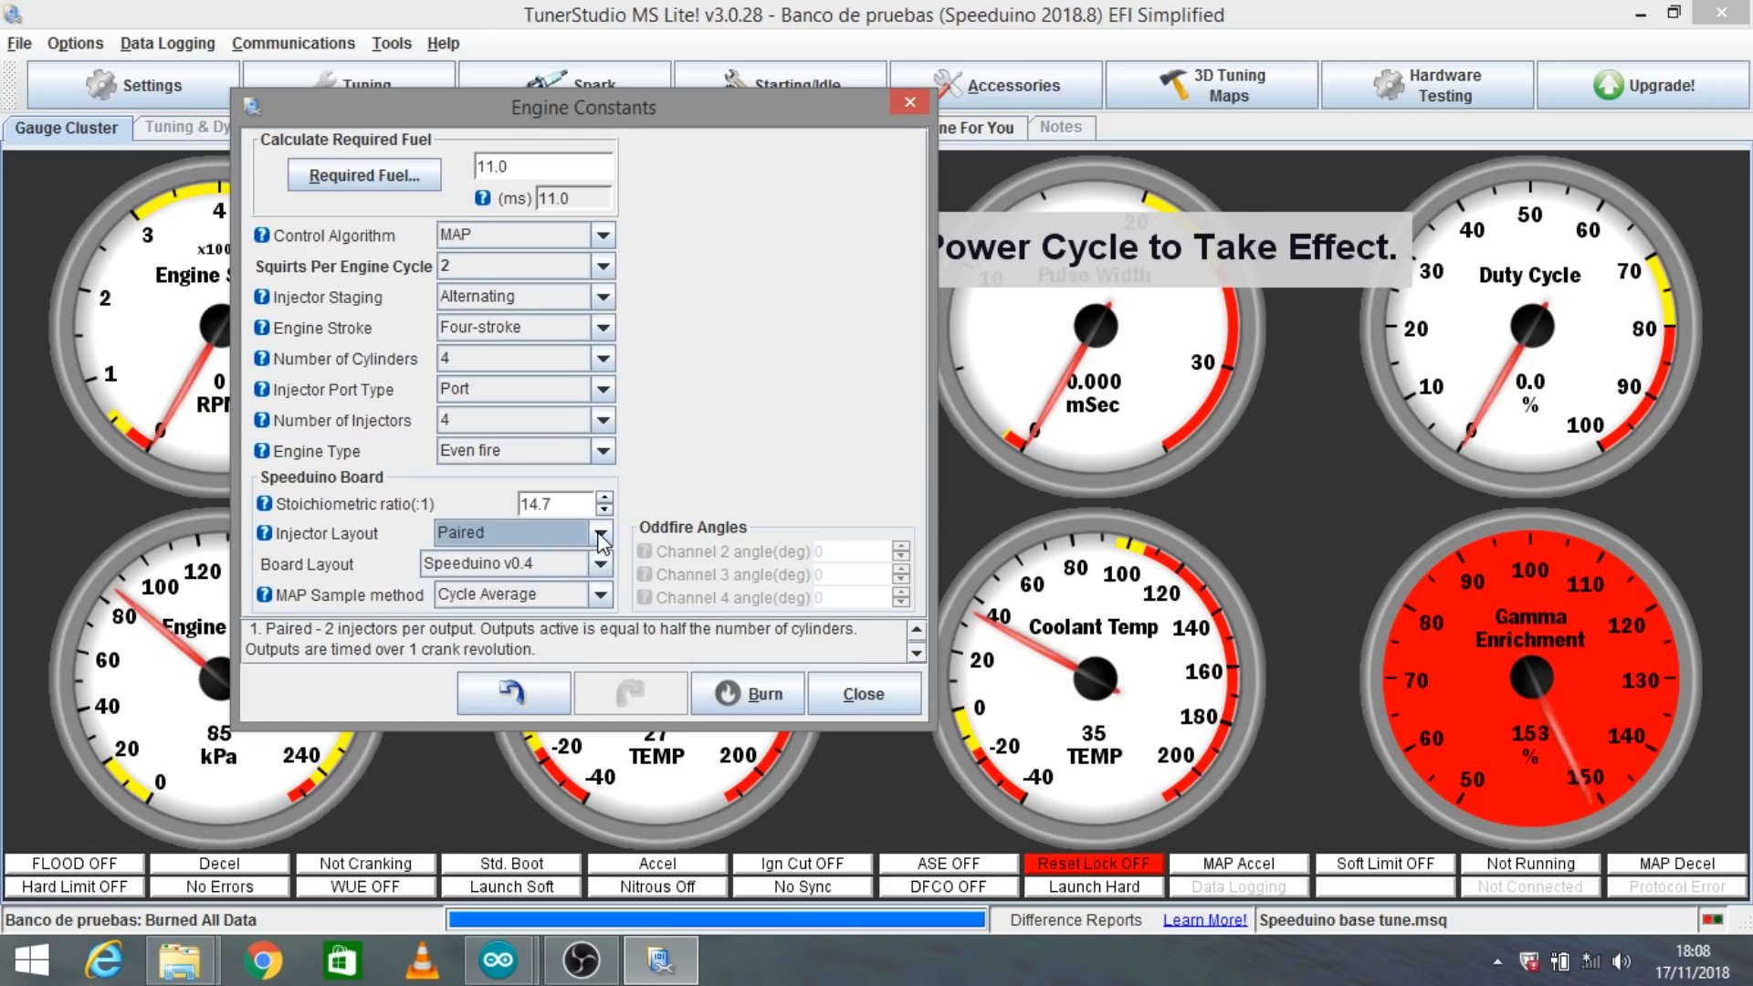
click(597, 540)
click(599, 539)
click(611, 535)
click(580, 568)
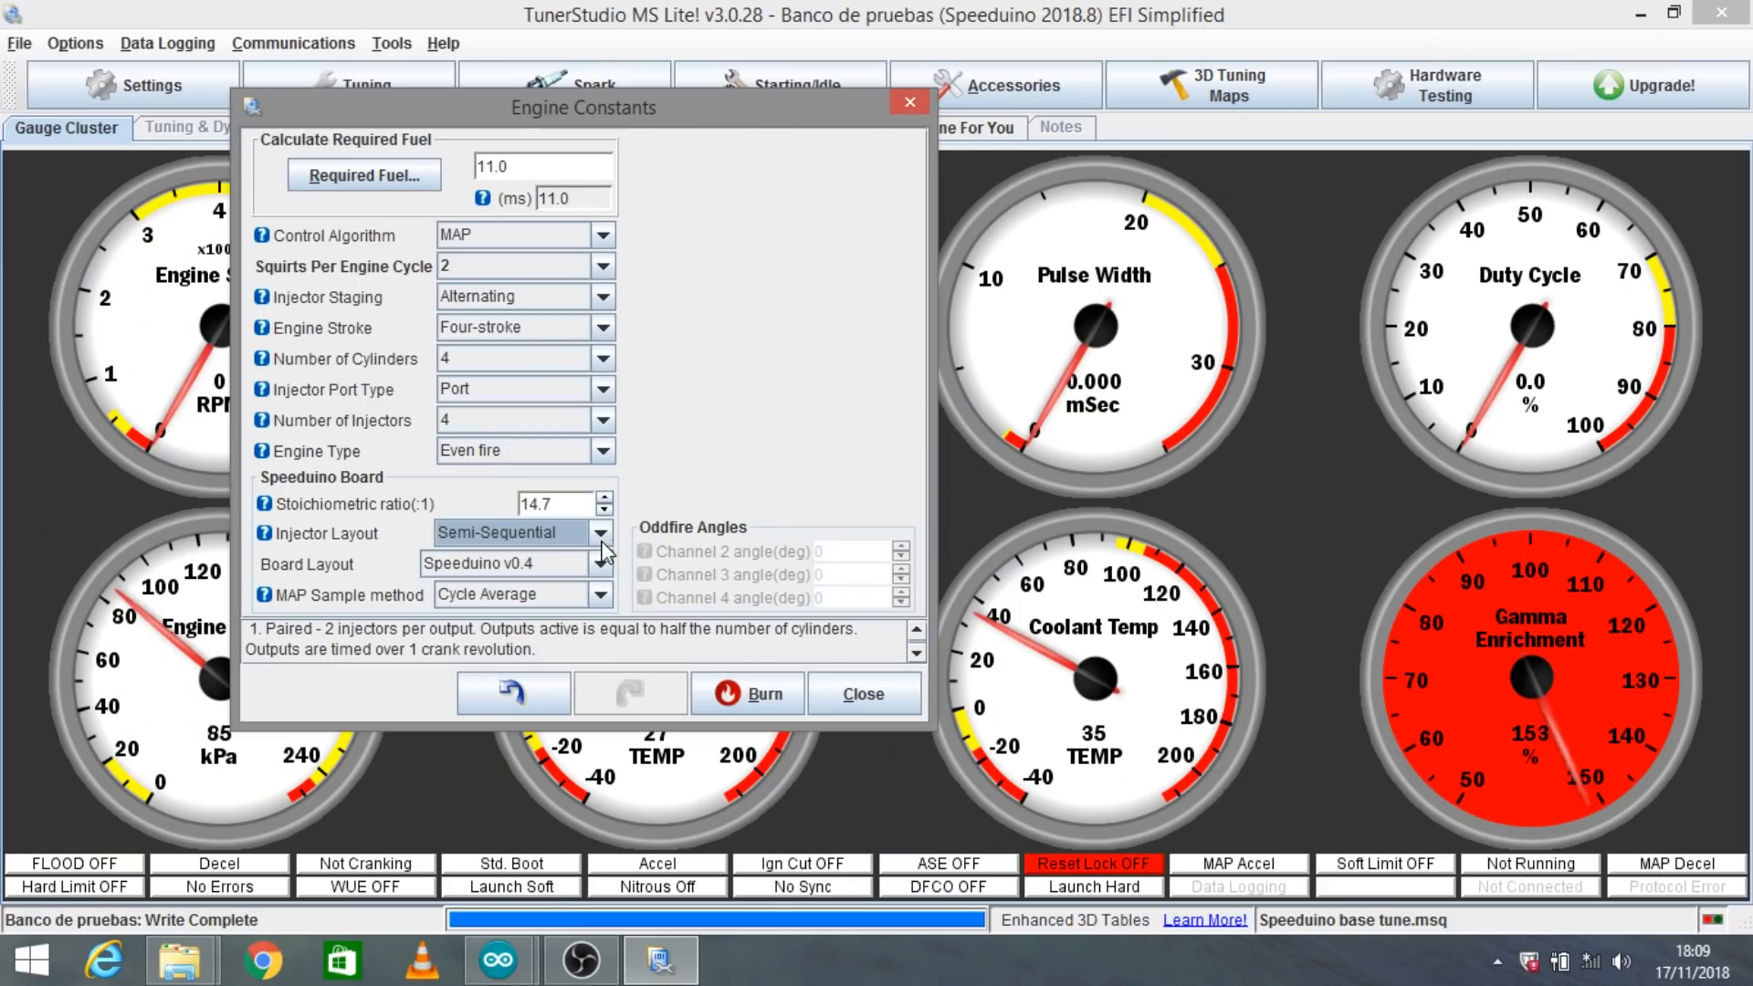
Set the injector layout to Sequential and select Speeduino v0.4 as the board layout
click(602, 537)
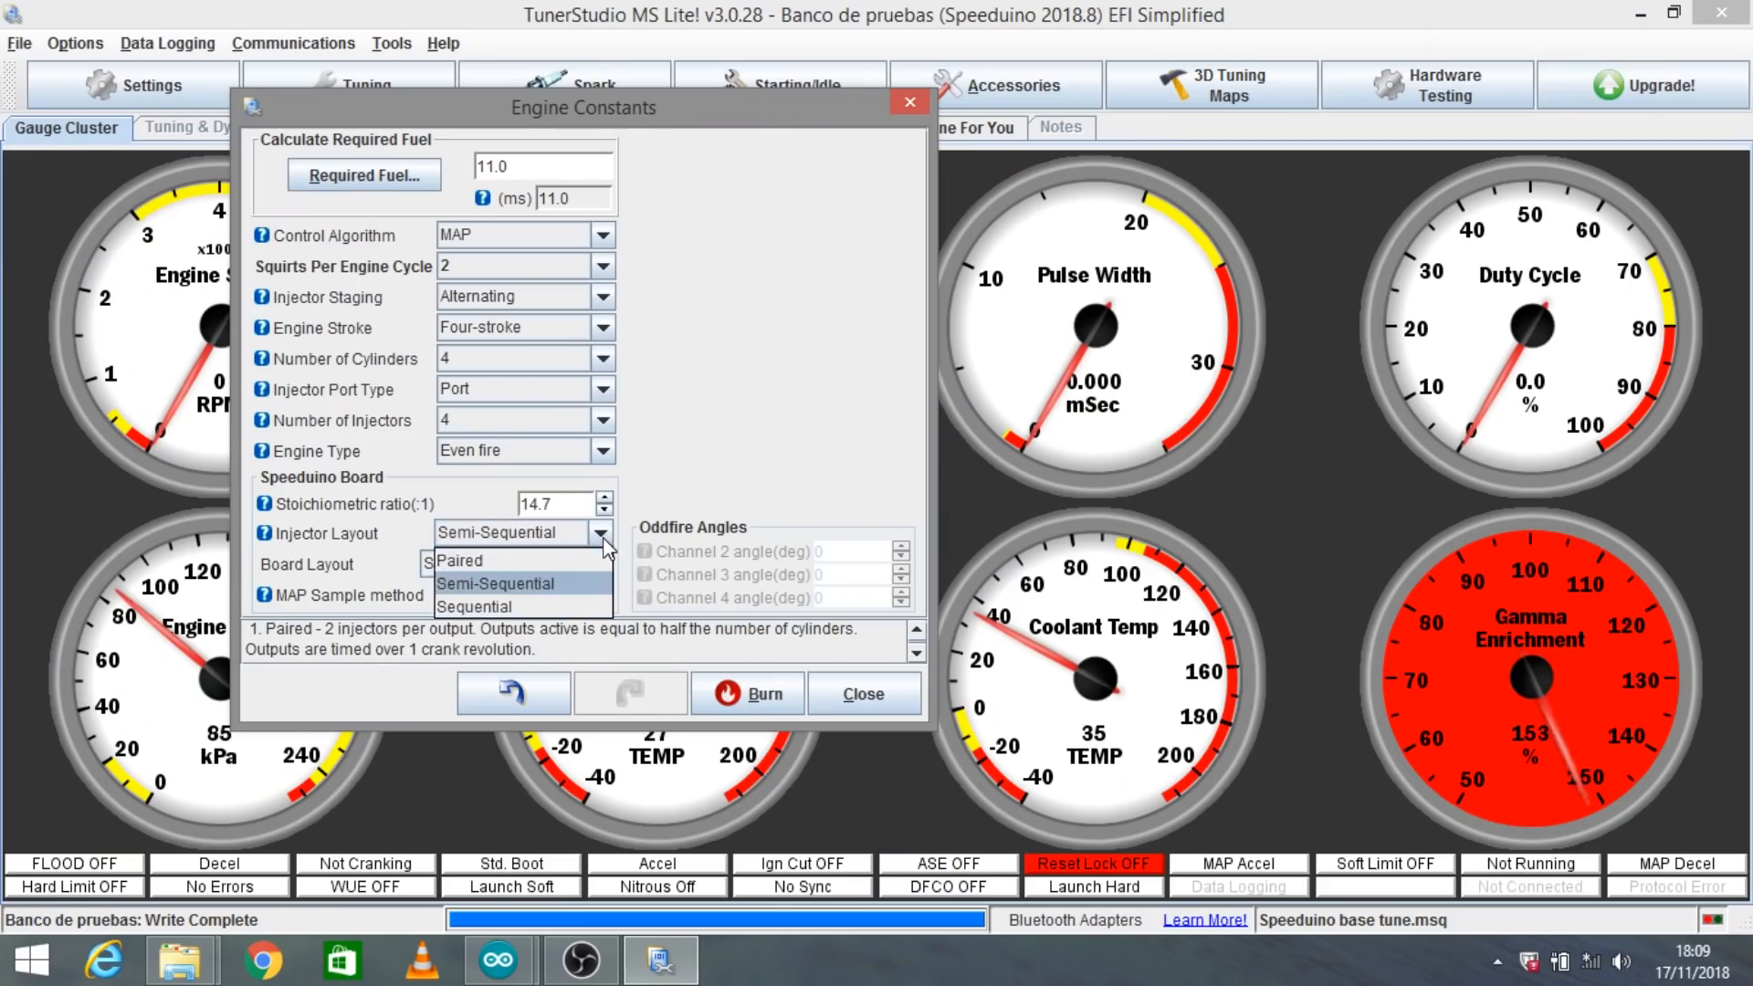
click(557, 607)
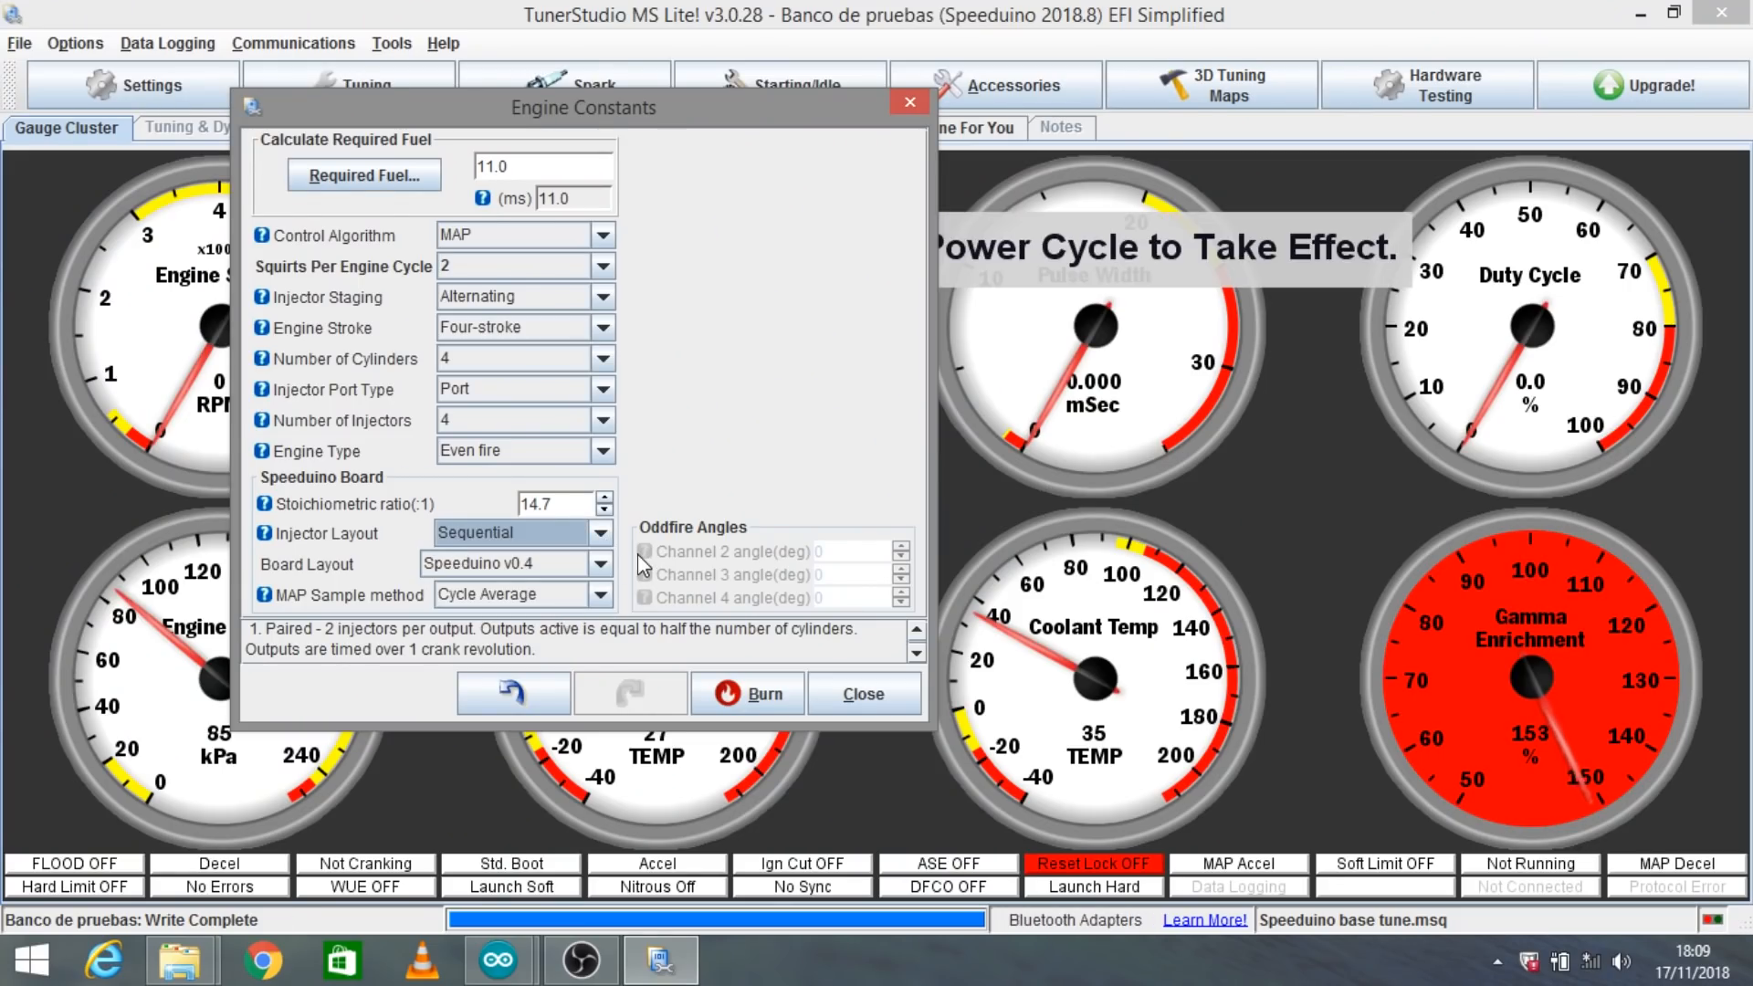
mouse_move(637, 553)
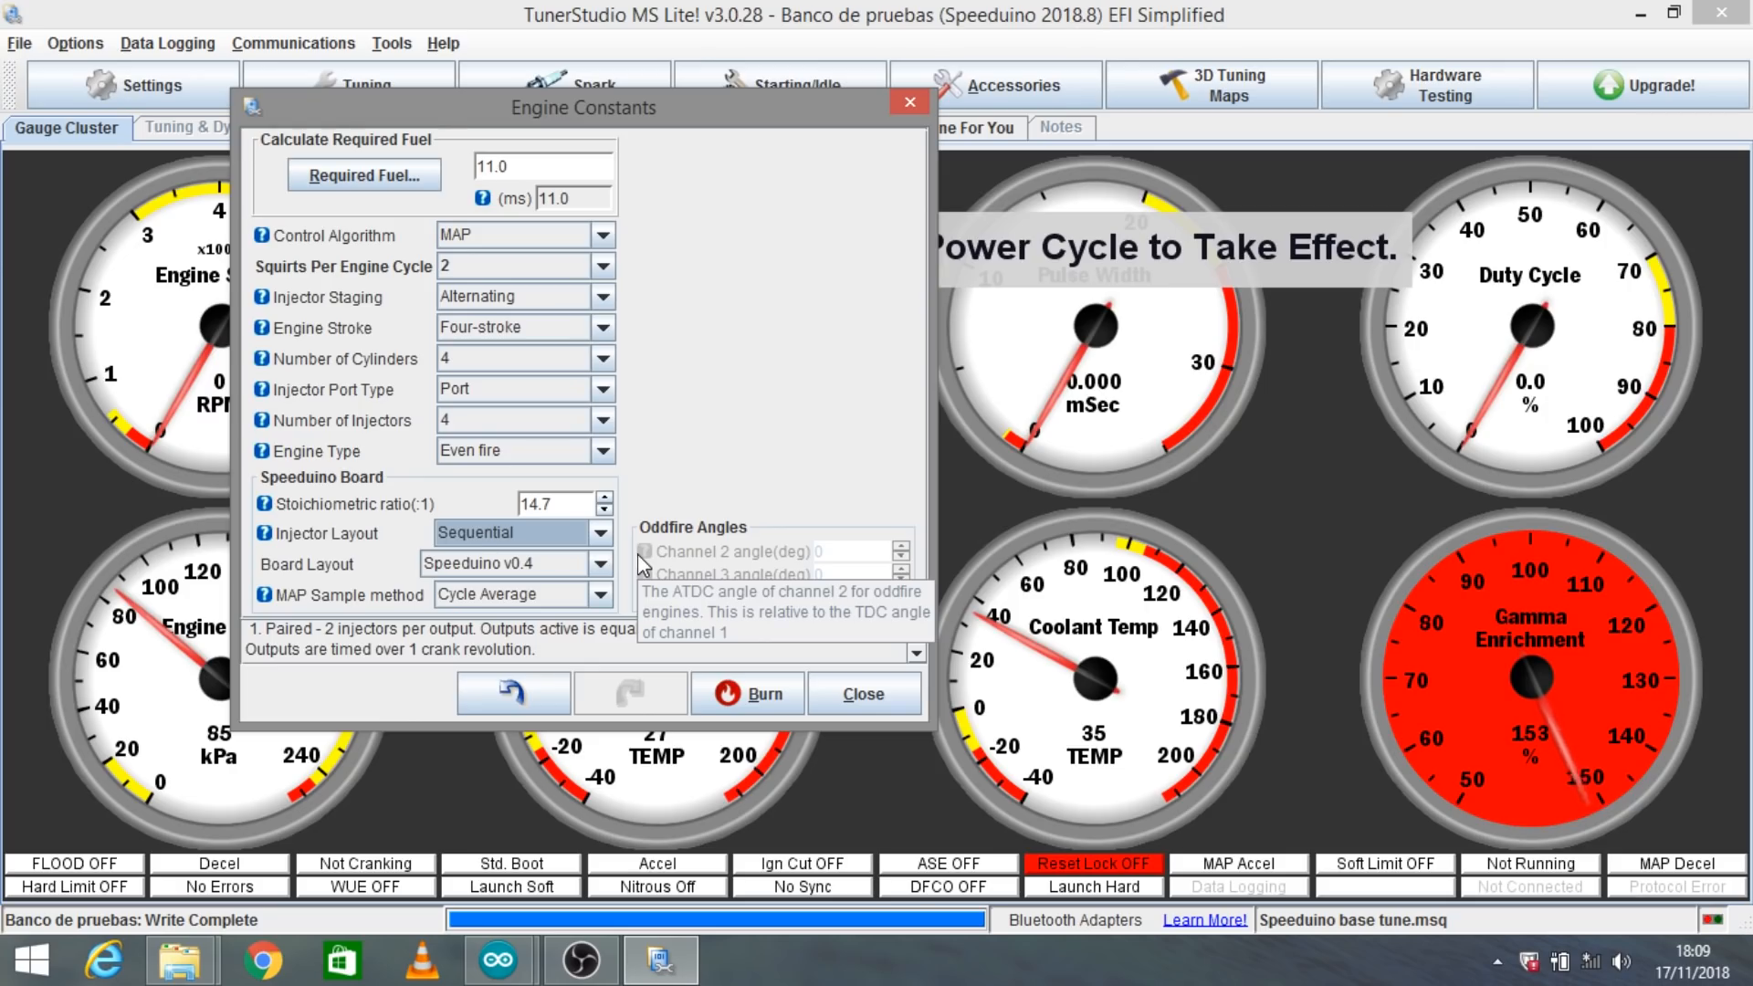
click(601, 564)
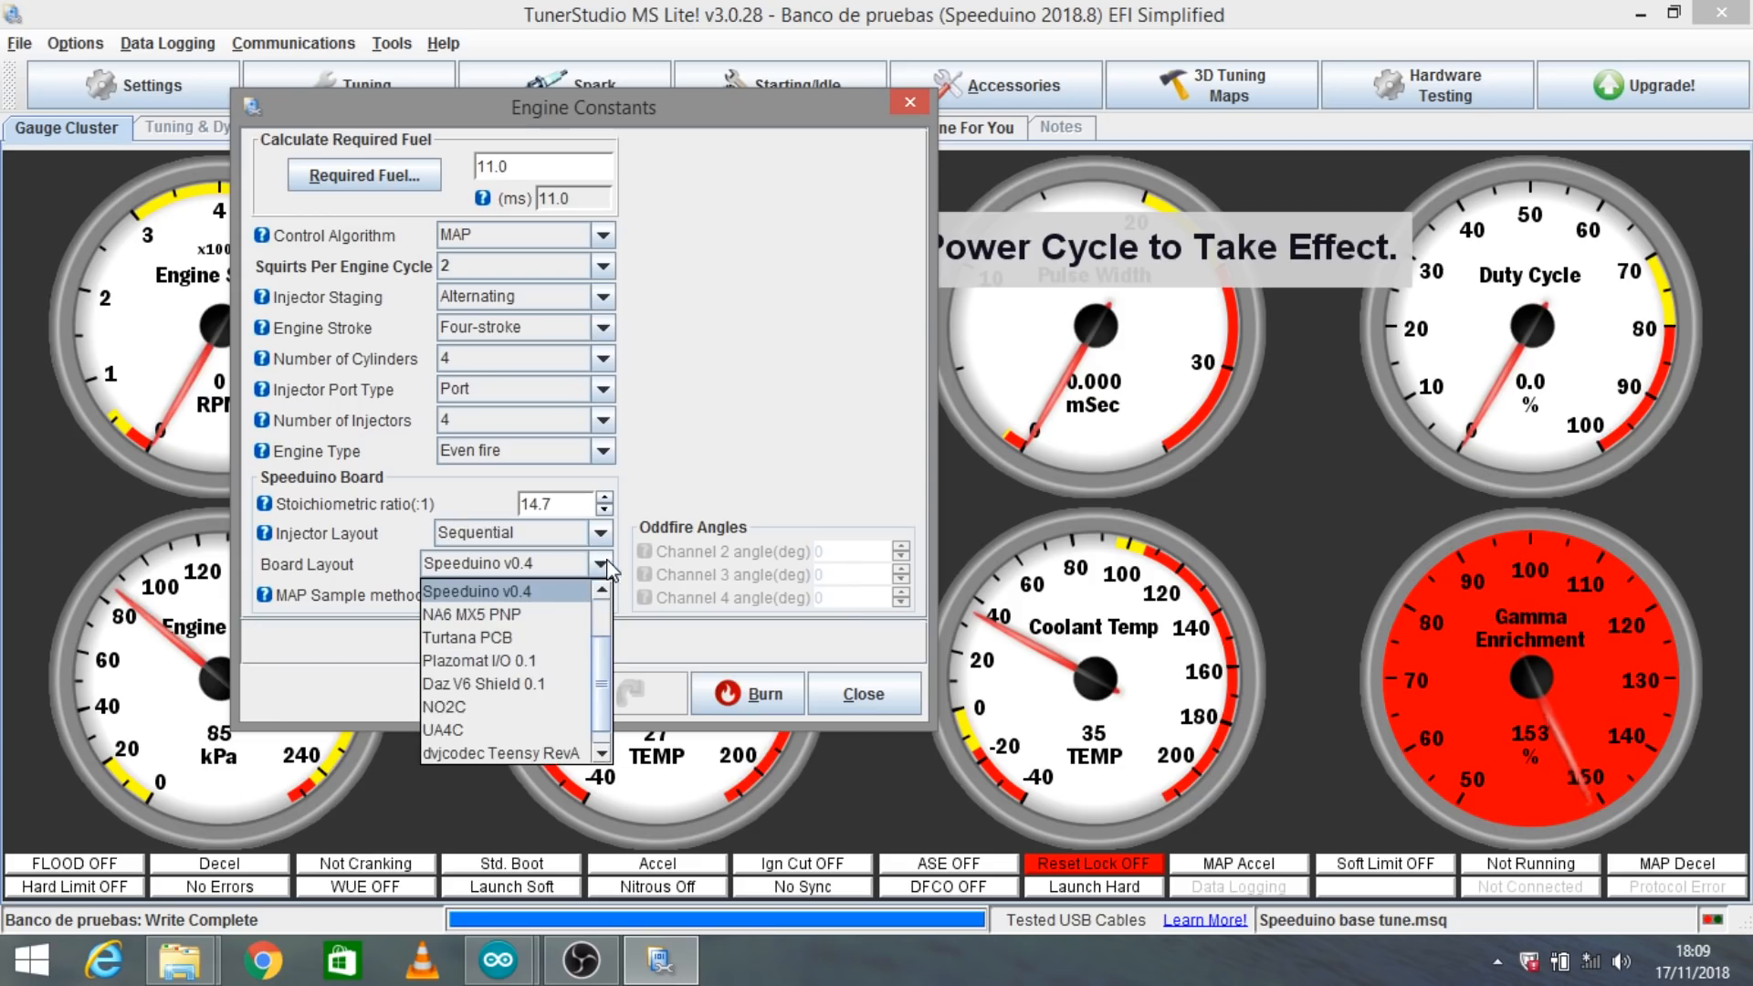
scroll(604, 622, up, 1)
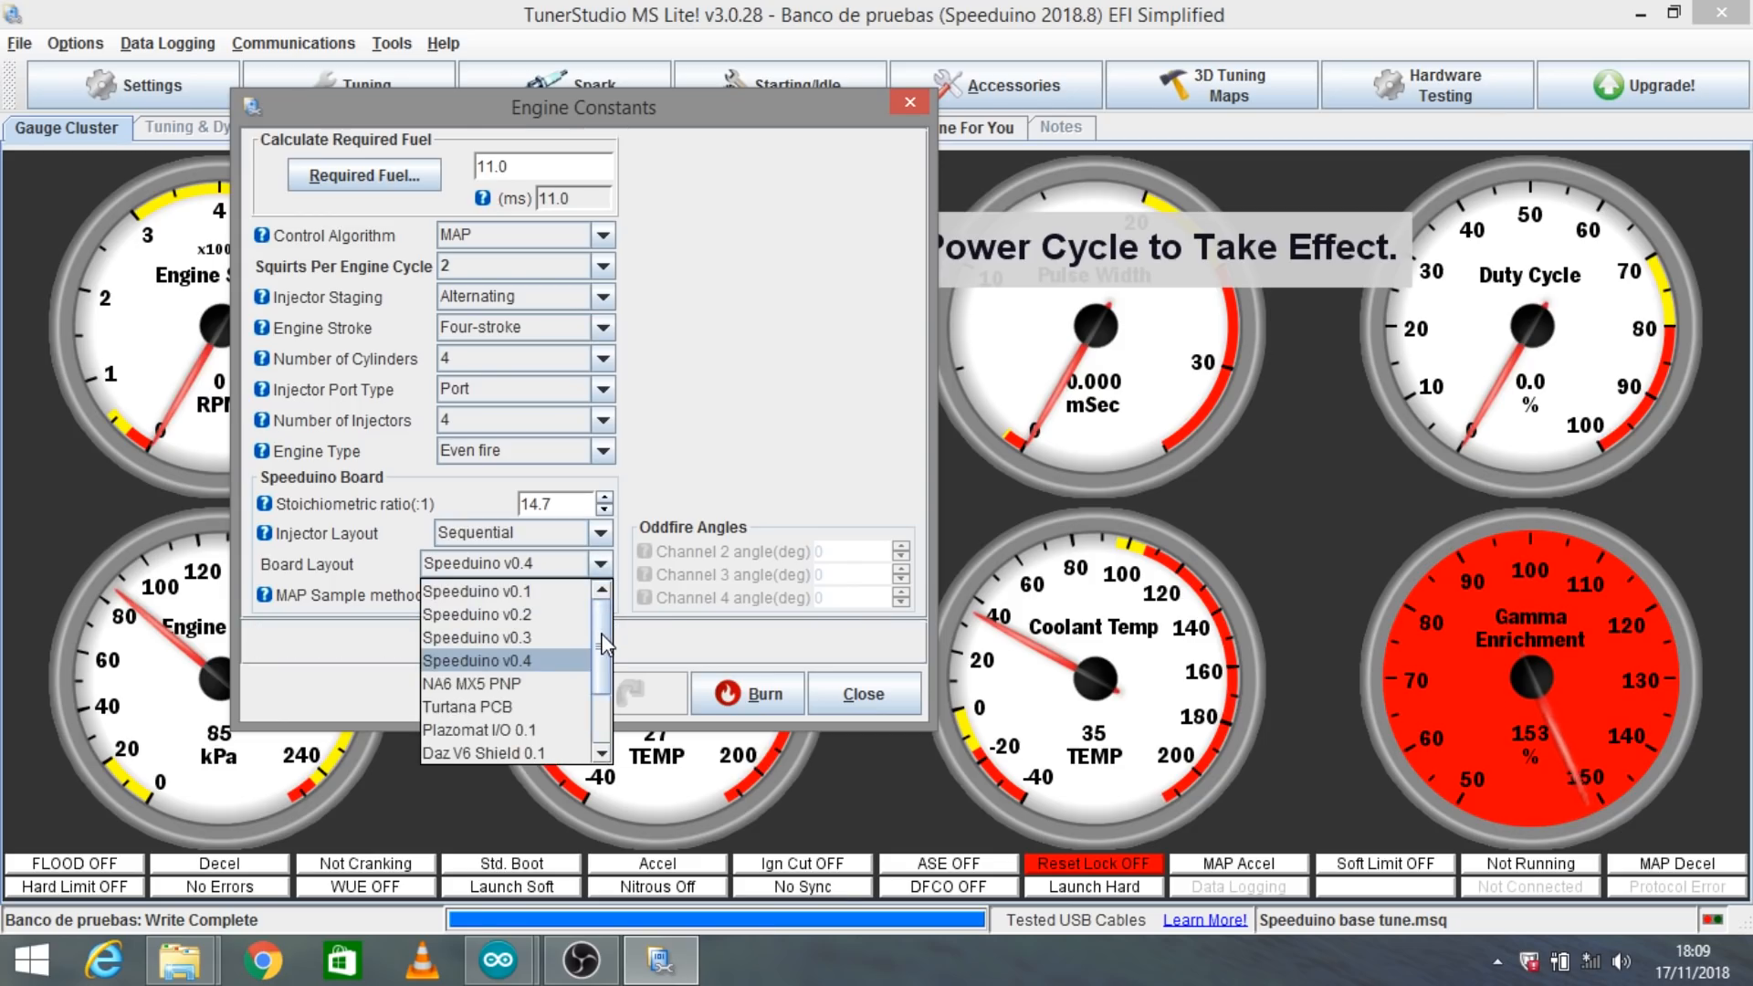
click(587, 661)
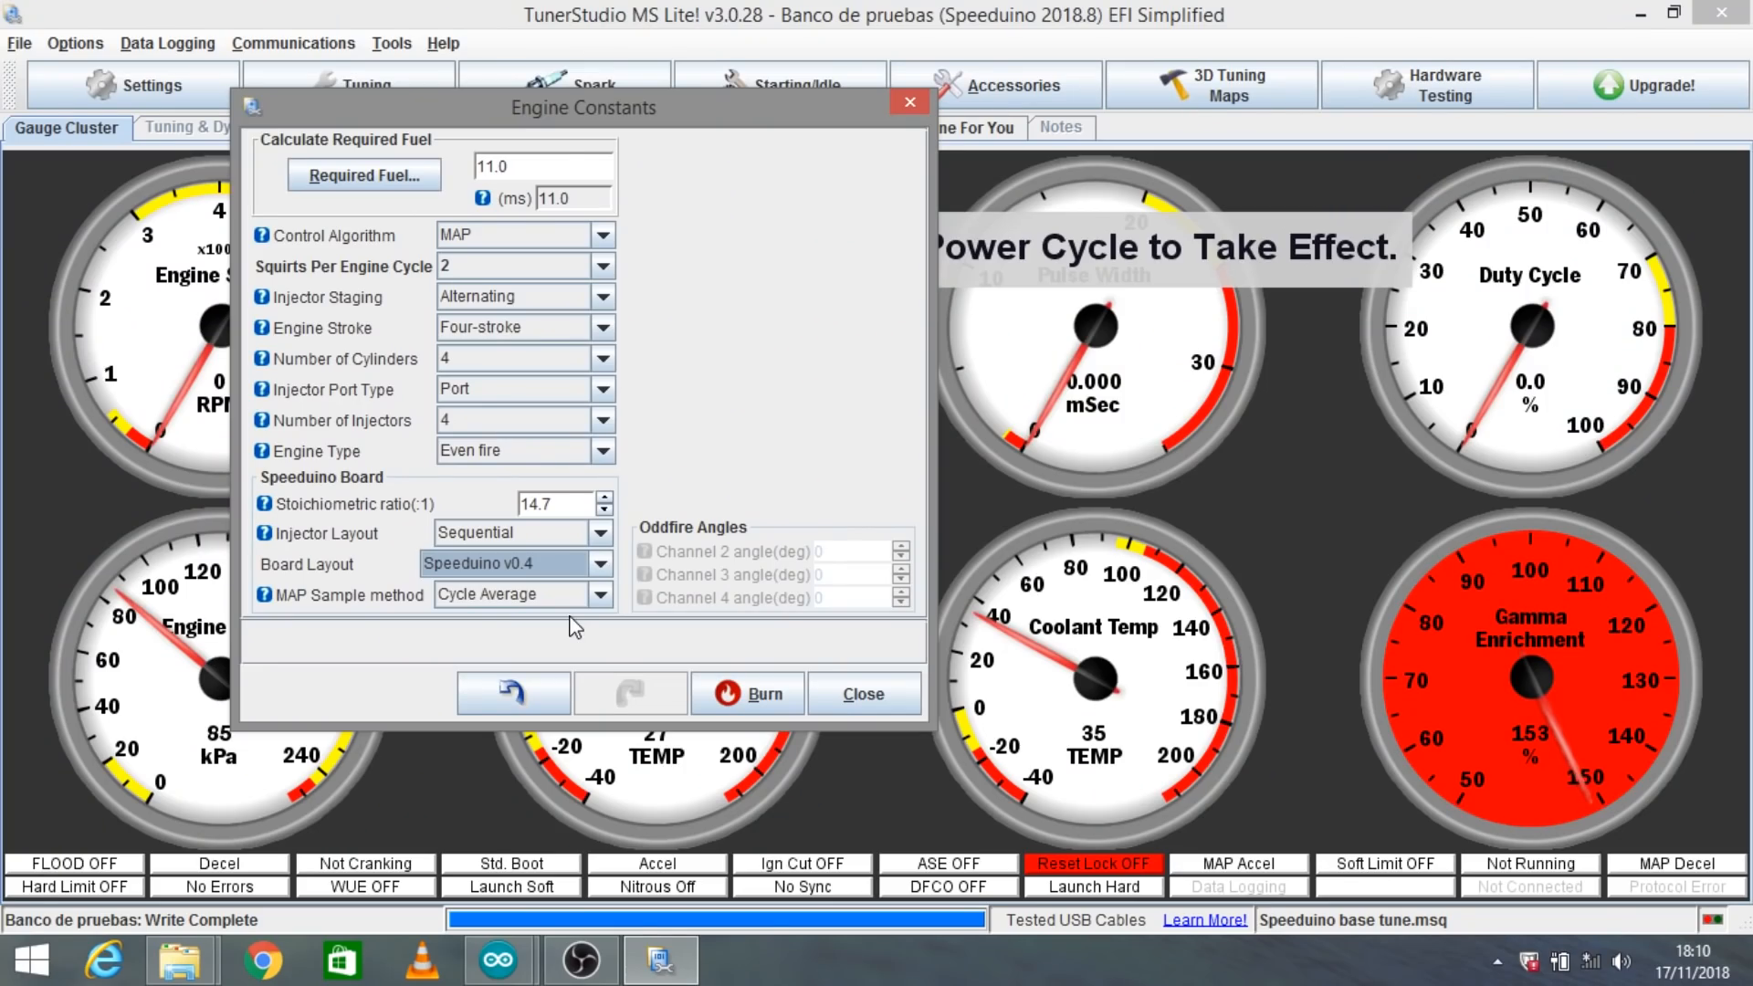
Switch to the speeduino sketch in the Arduino IDE and locate the setPinMapping function in the utils file
mouse_move(501, 958)
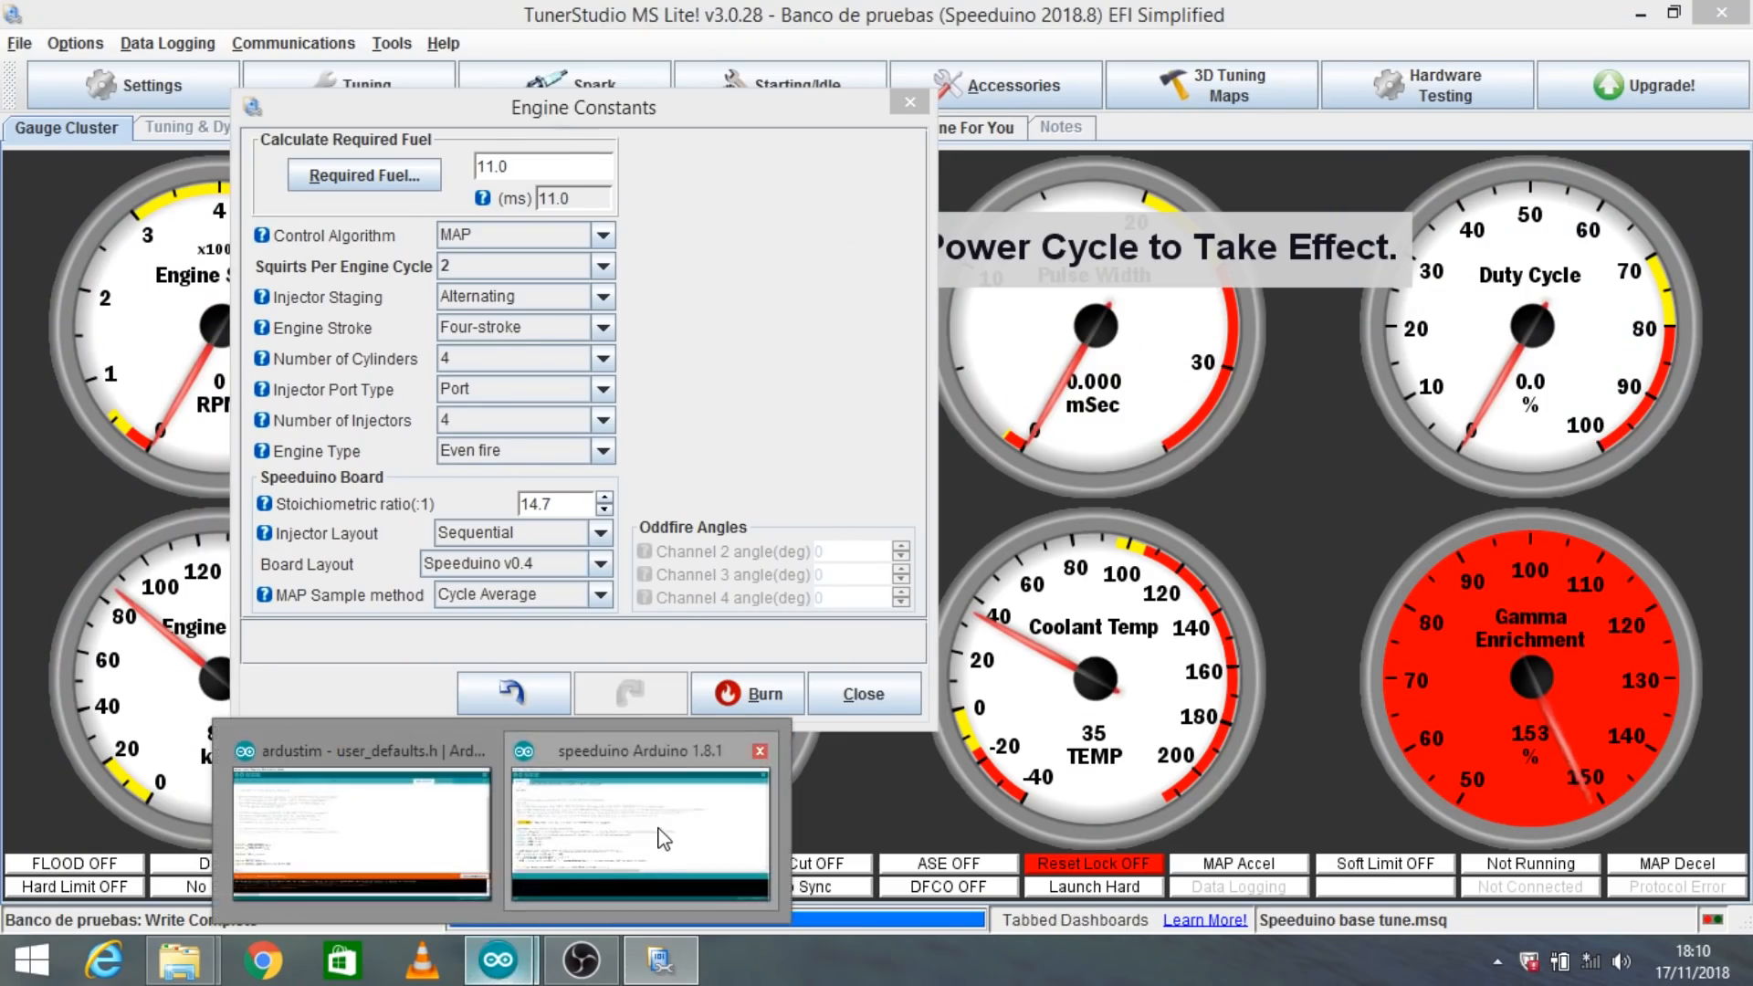
click(694, 721)
click(1713, 120)
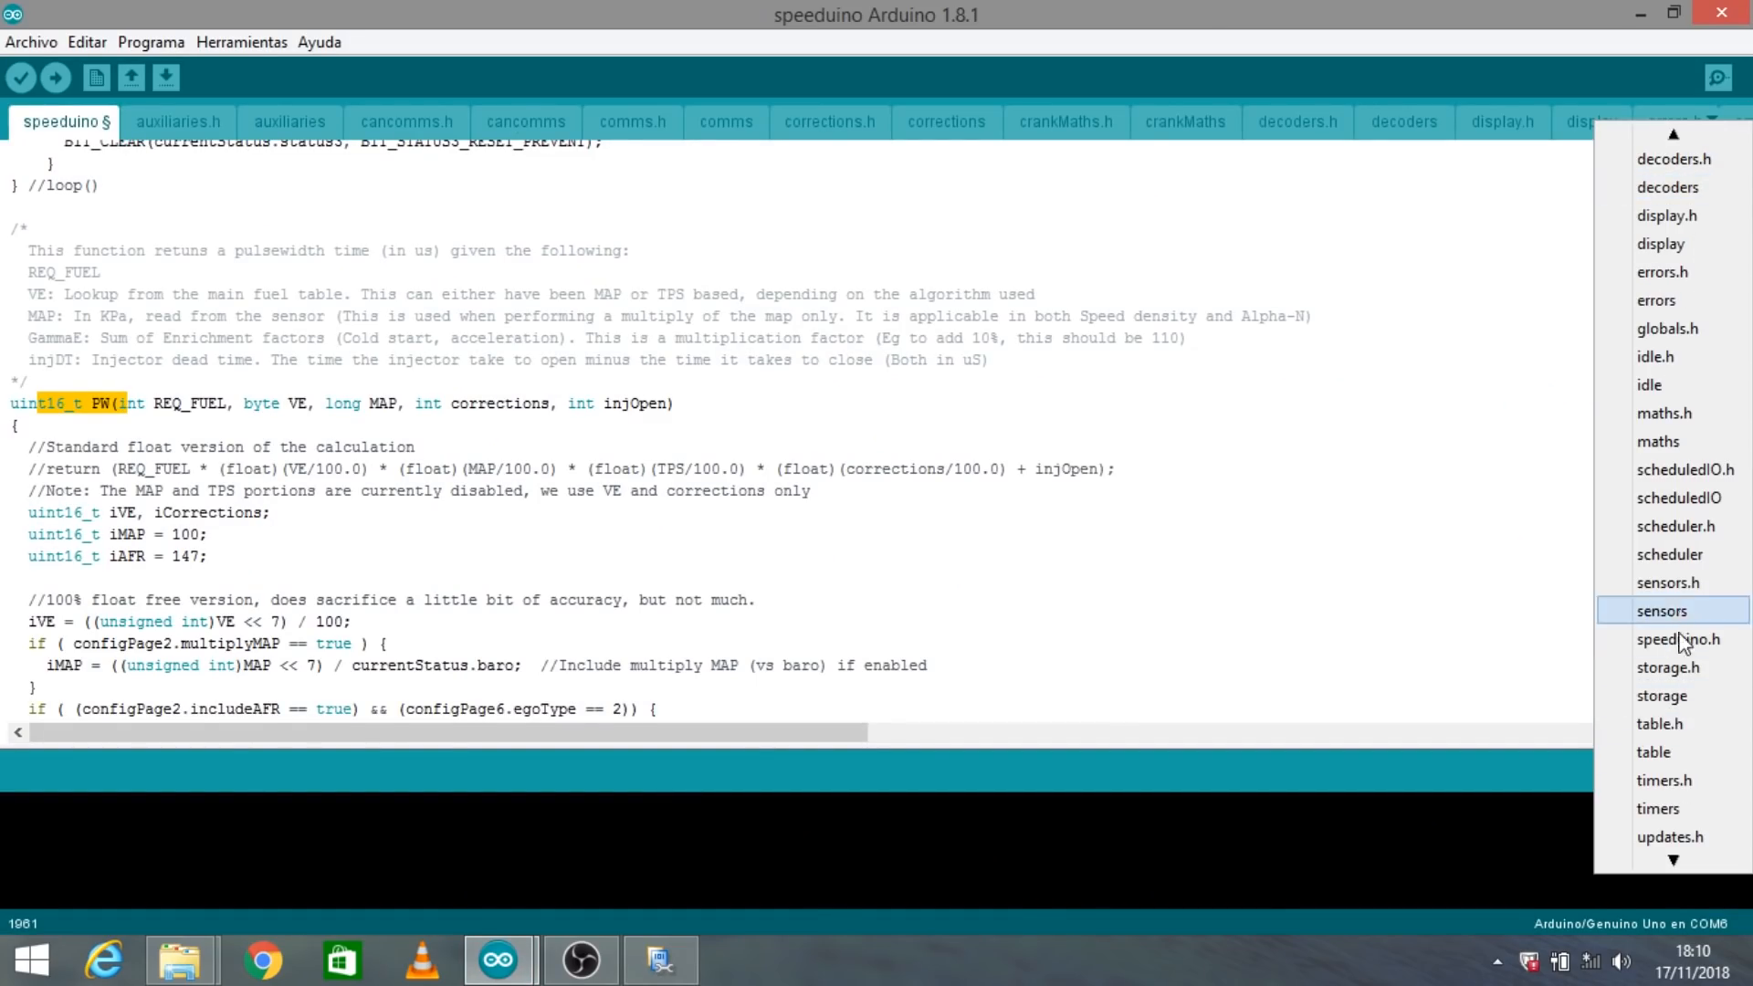
click(1661, 836)
scroll(751, 466, down, 20)
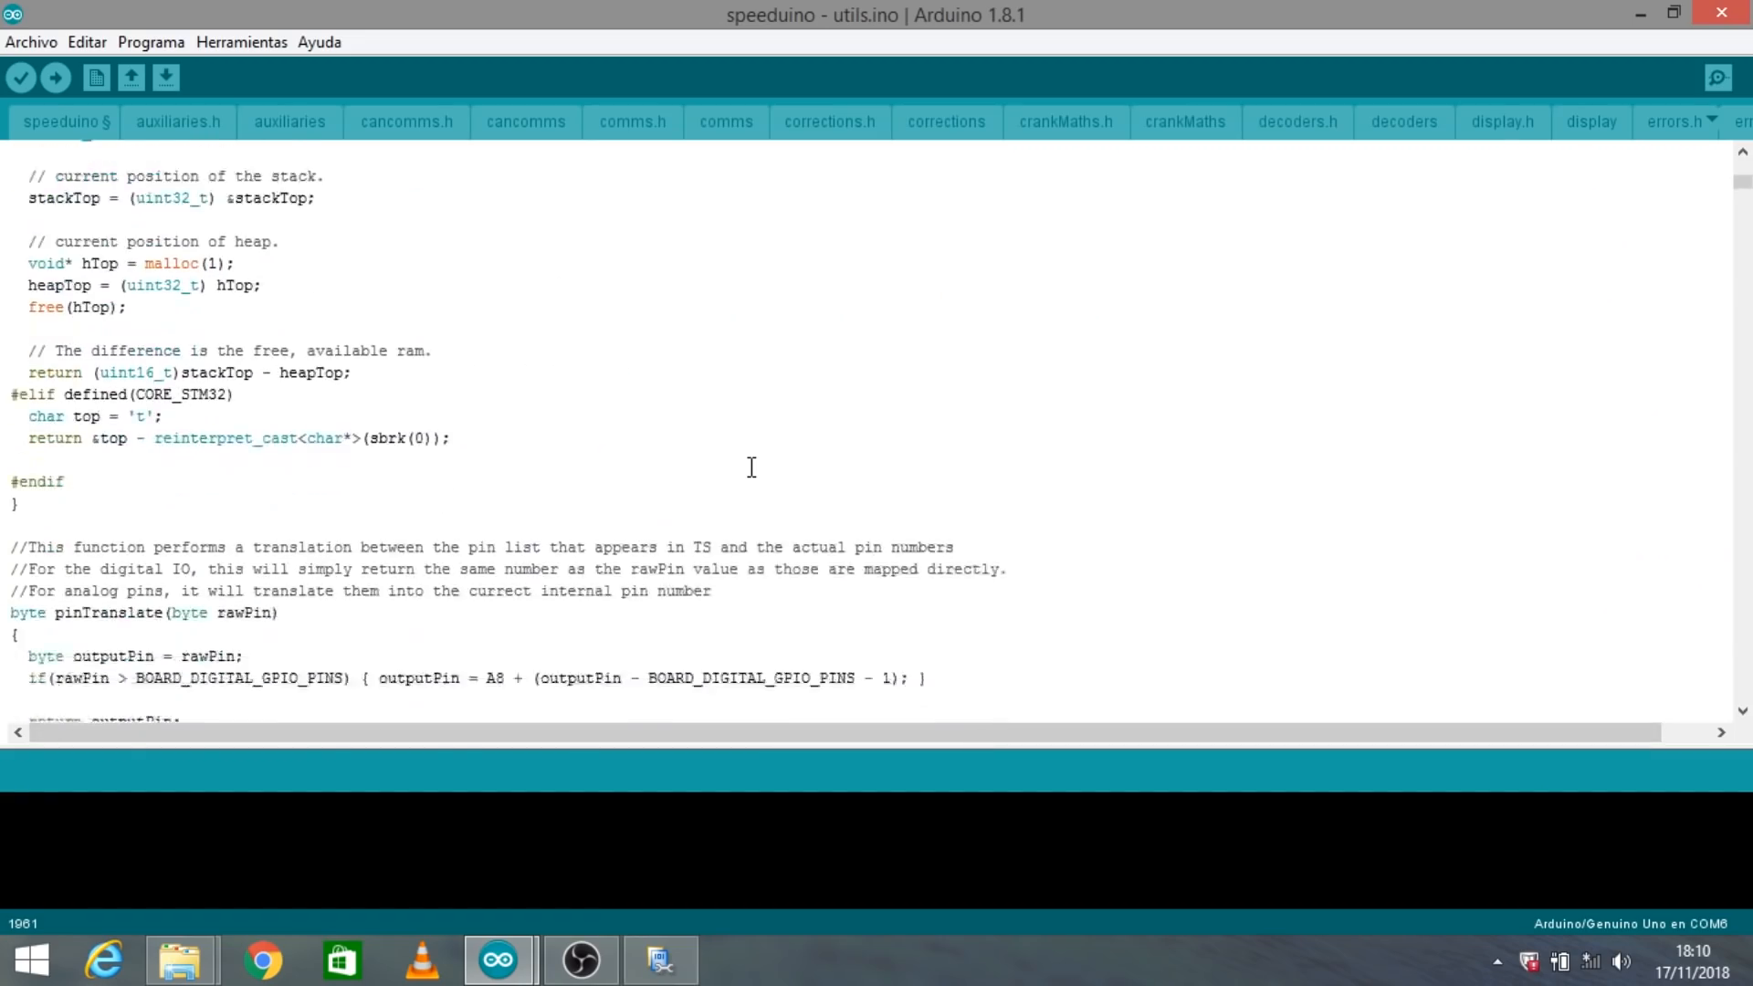
scroll(751, 466, down, 11)
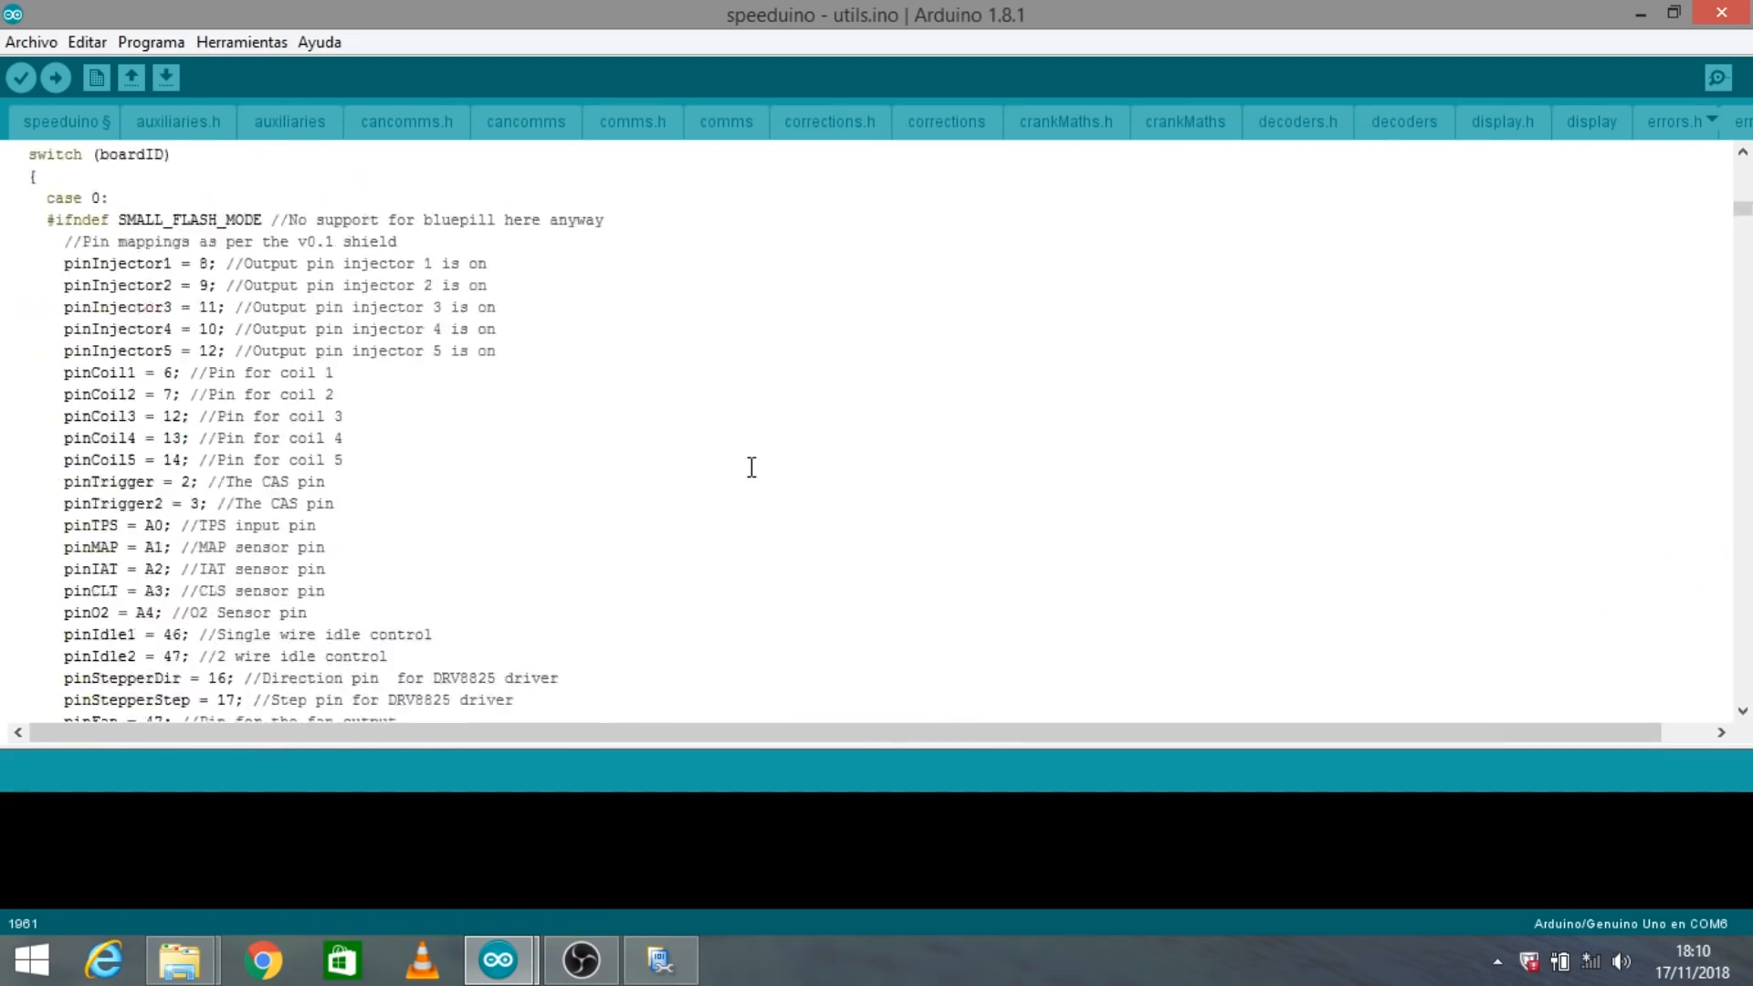
scroll(751, 467, up, 5)
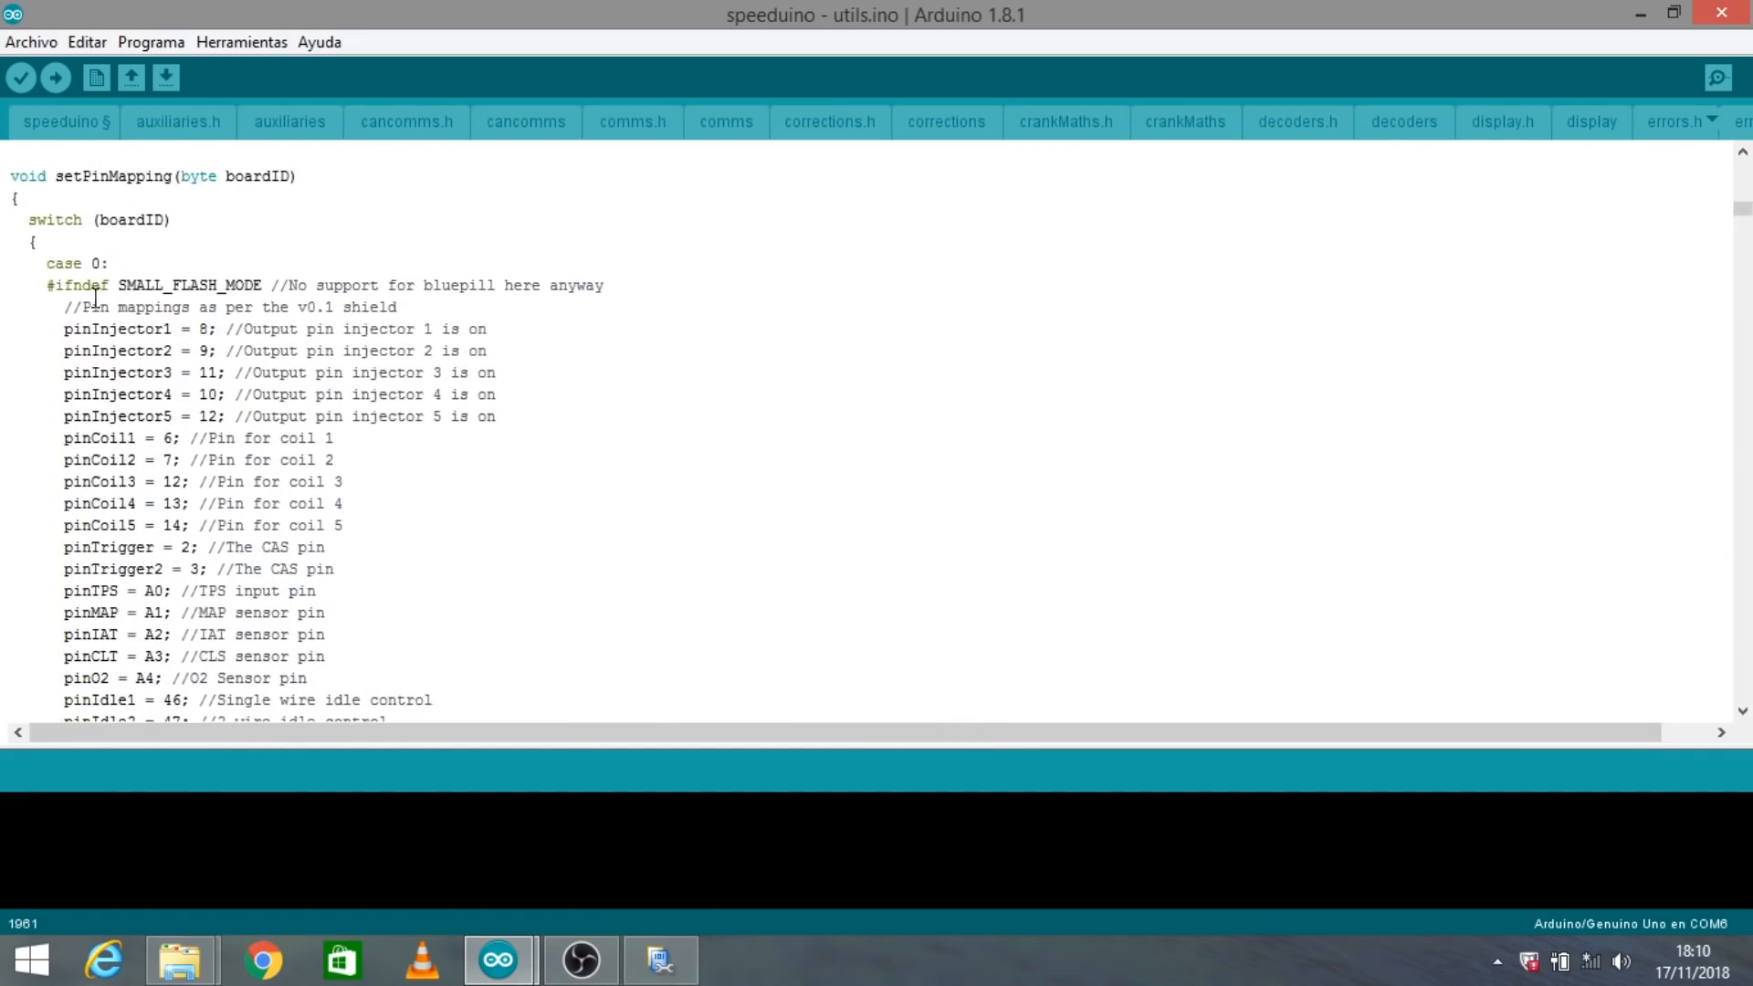
Examine the pin mappings for the v0.1 to v0.3 shields, and highlight the v0.4 shield's injector, coil, sensor and output pin assignments
drag(72, 274, 574, 290)
click(574, 290)
scroll(231, 374, down, 12)
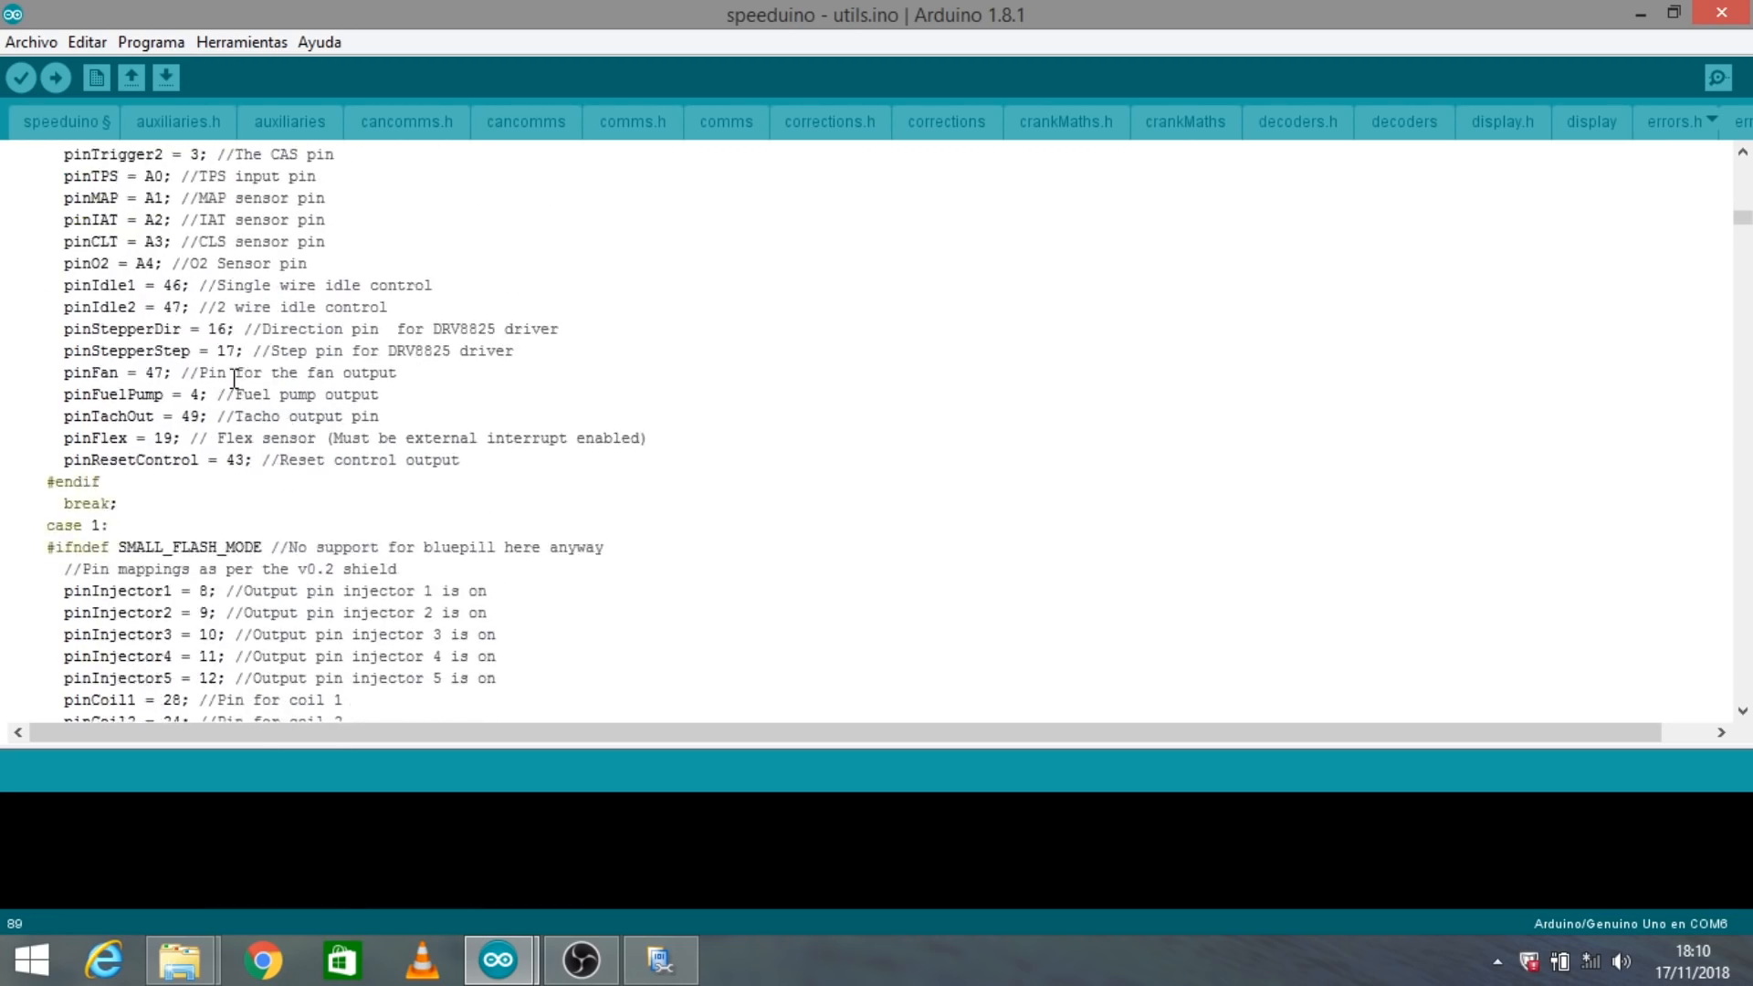
scroll(234, 378, down, 20)
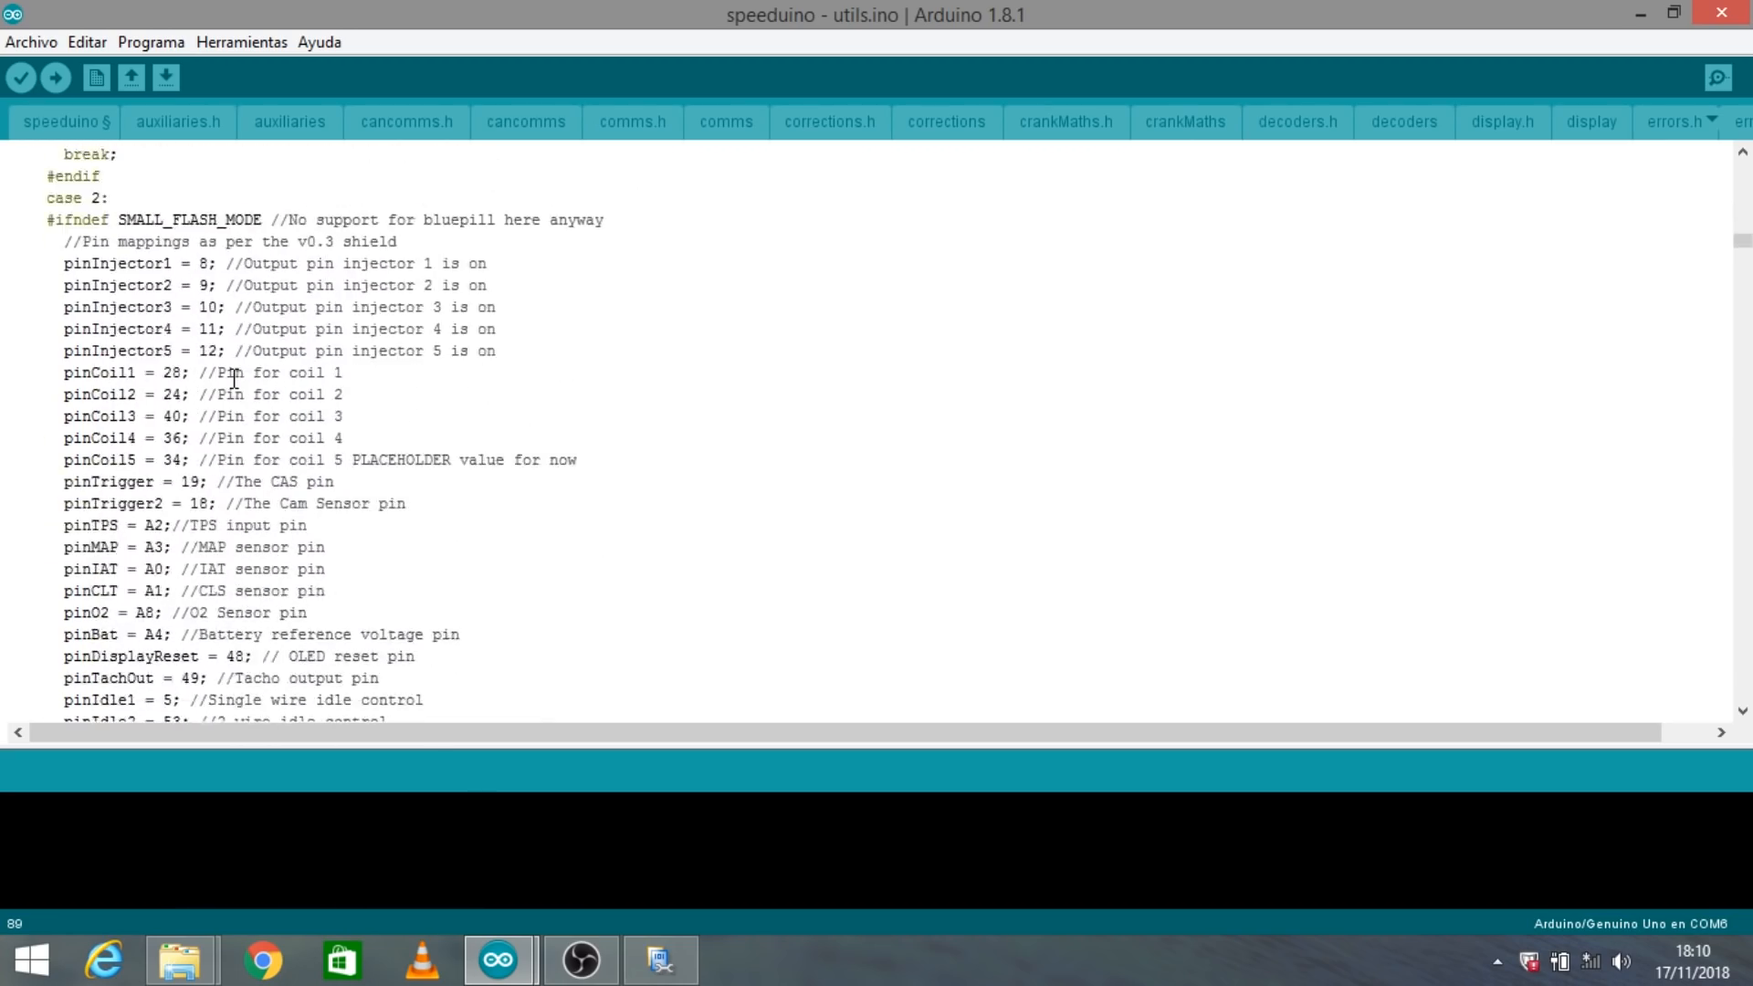
scroll(234, 378, down, 13)
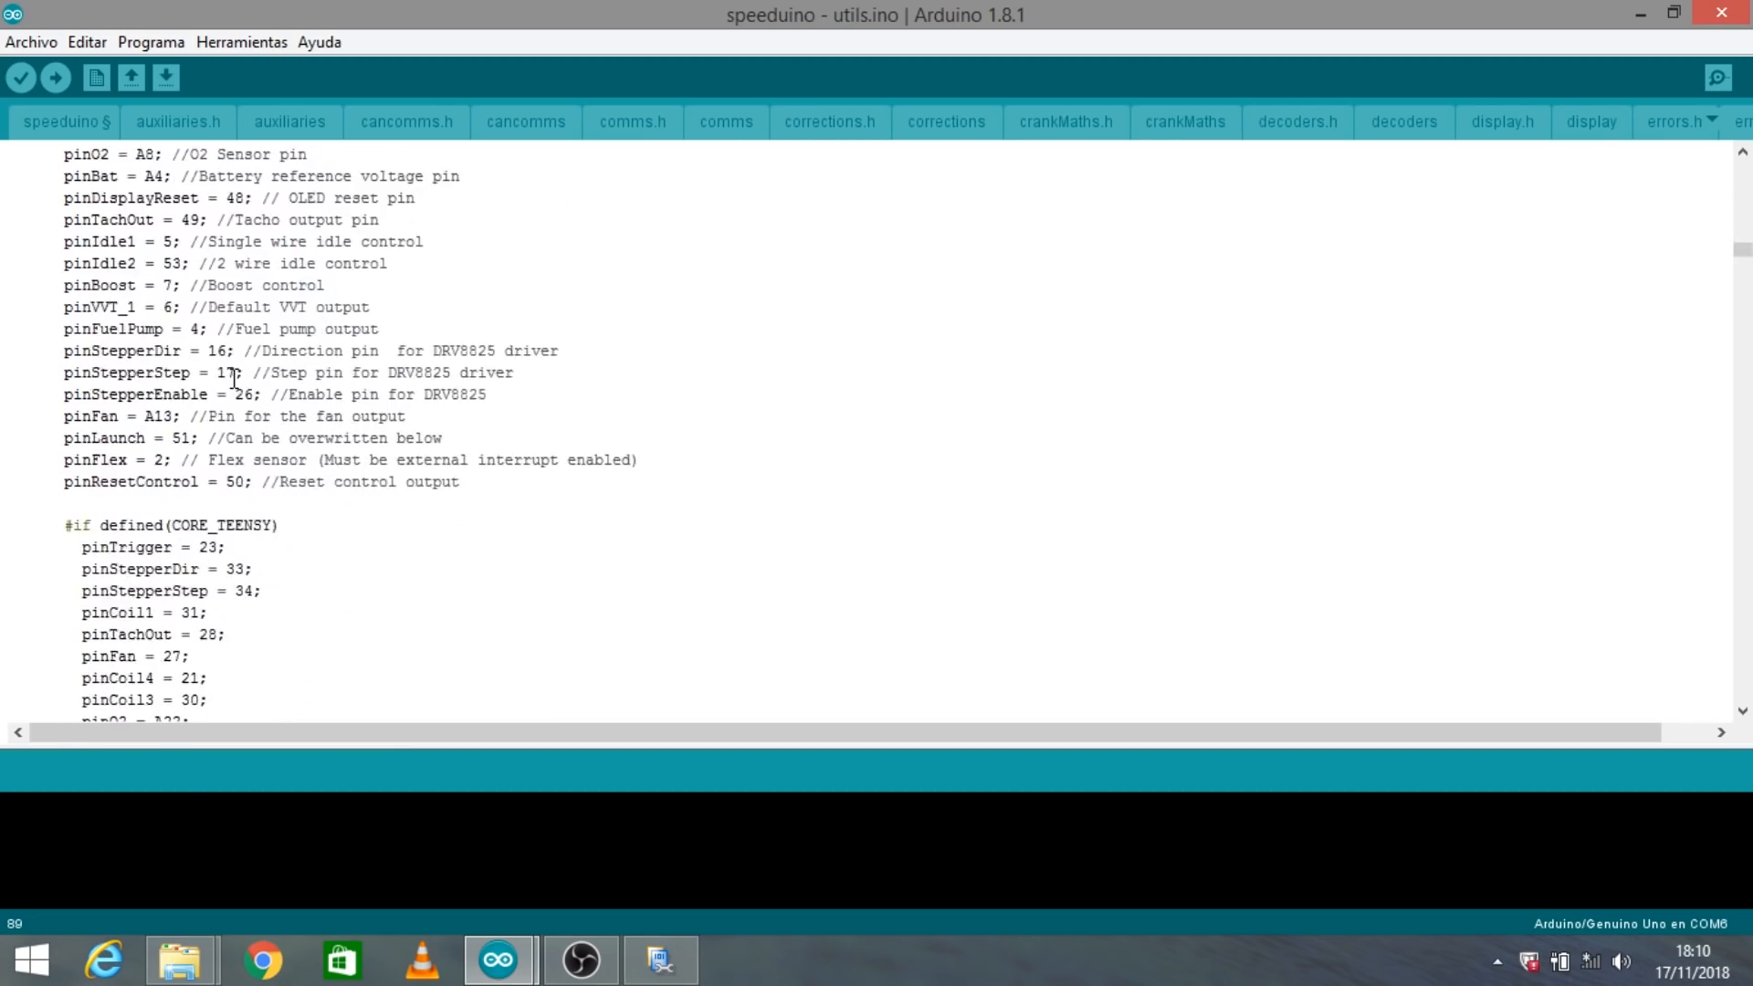
drag(106, 373, 346, 377)
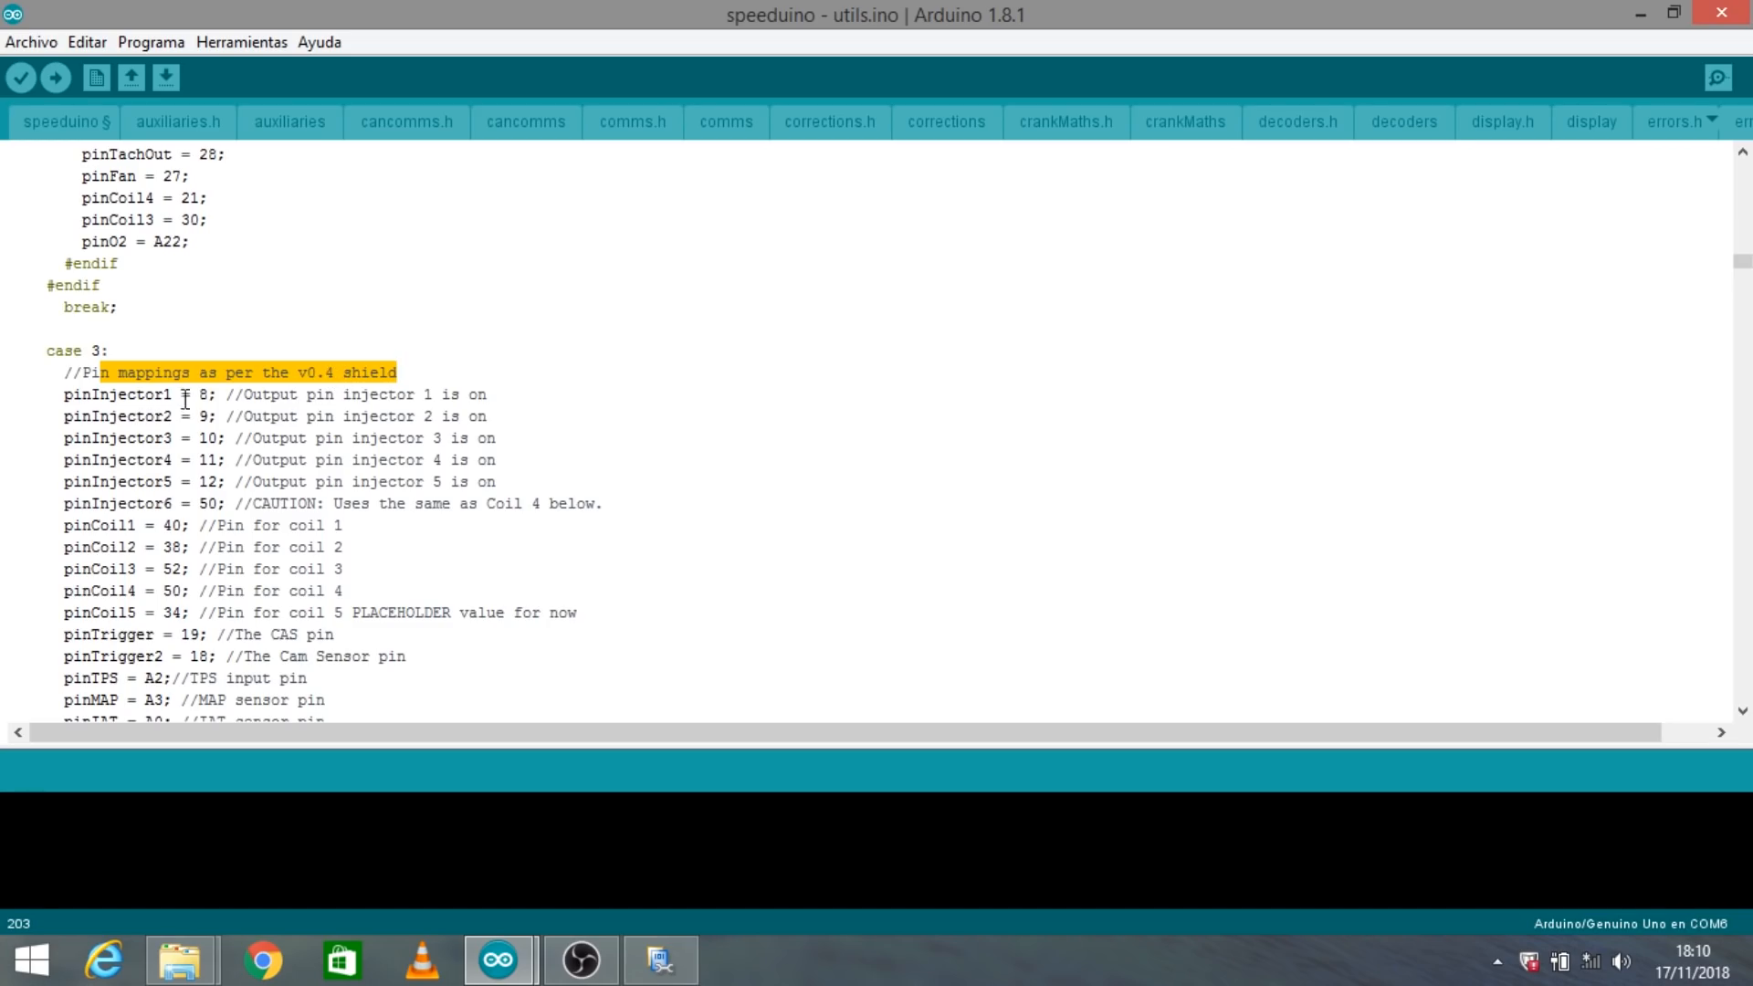
drag(194, 394, 174, 689)
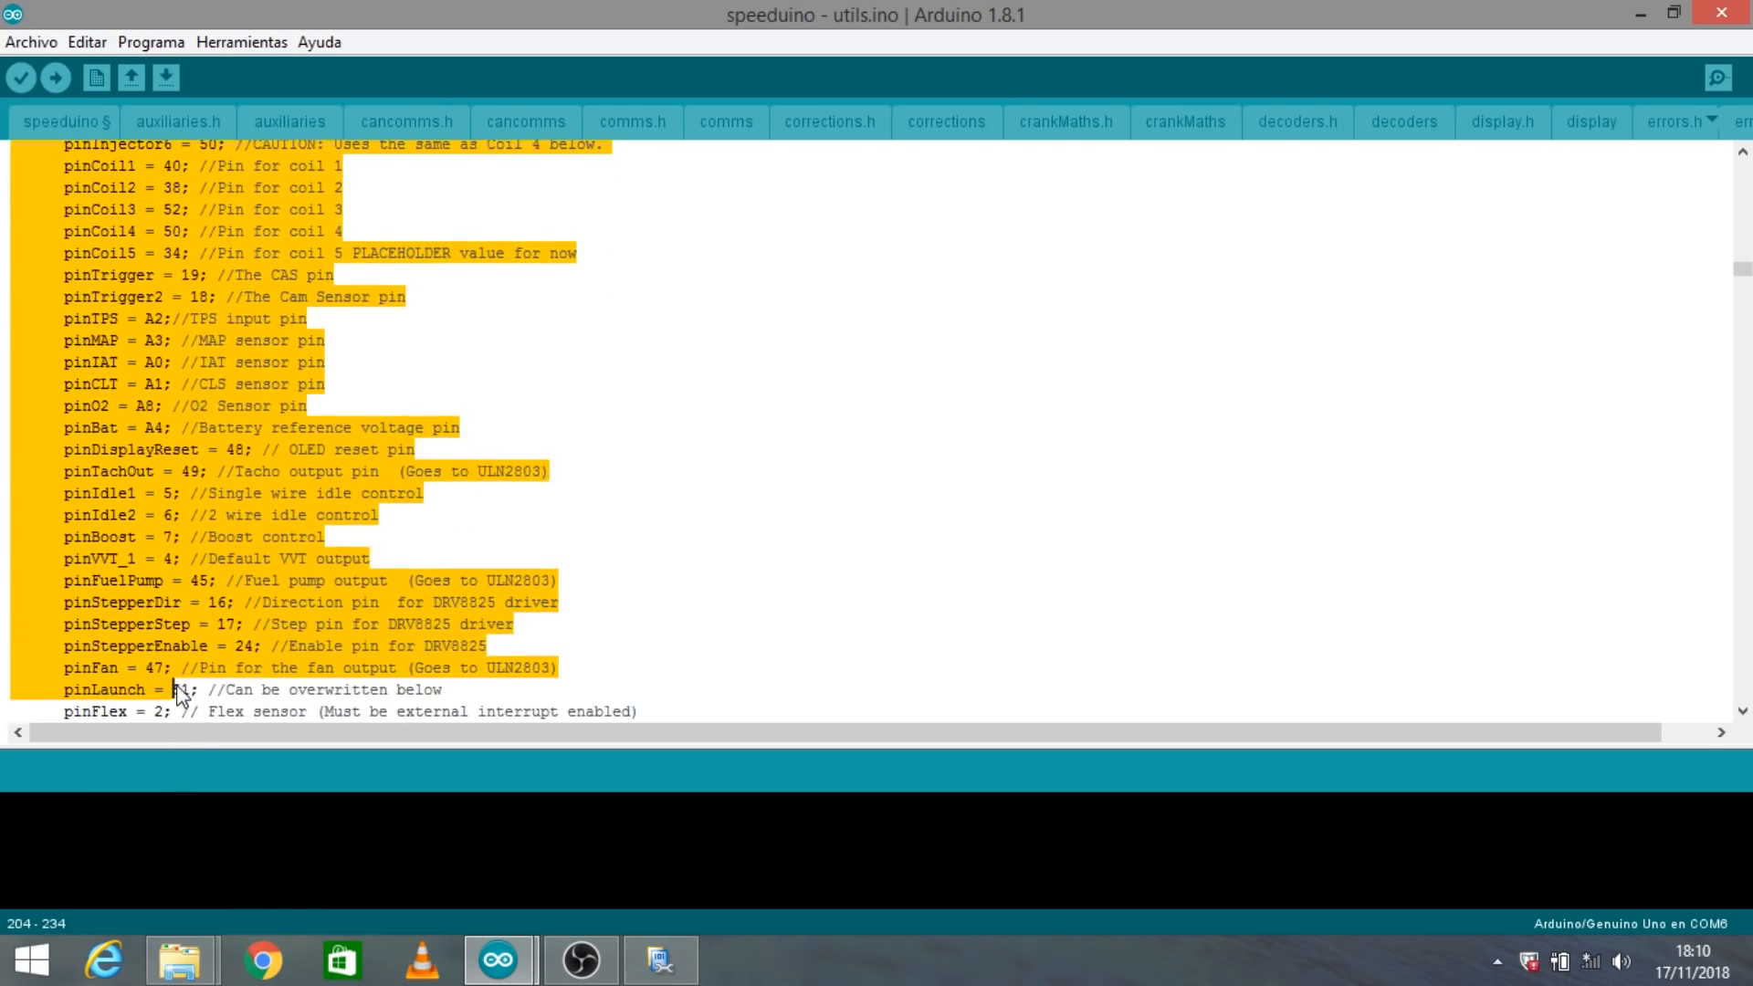
click(201, 626)
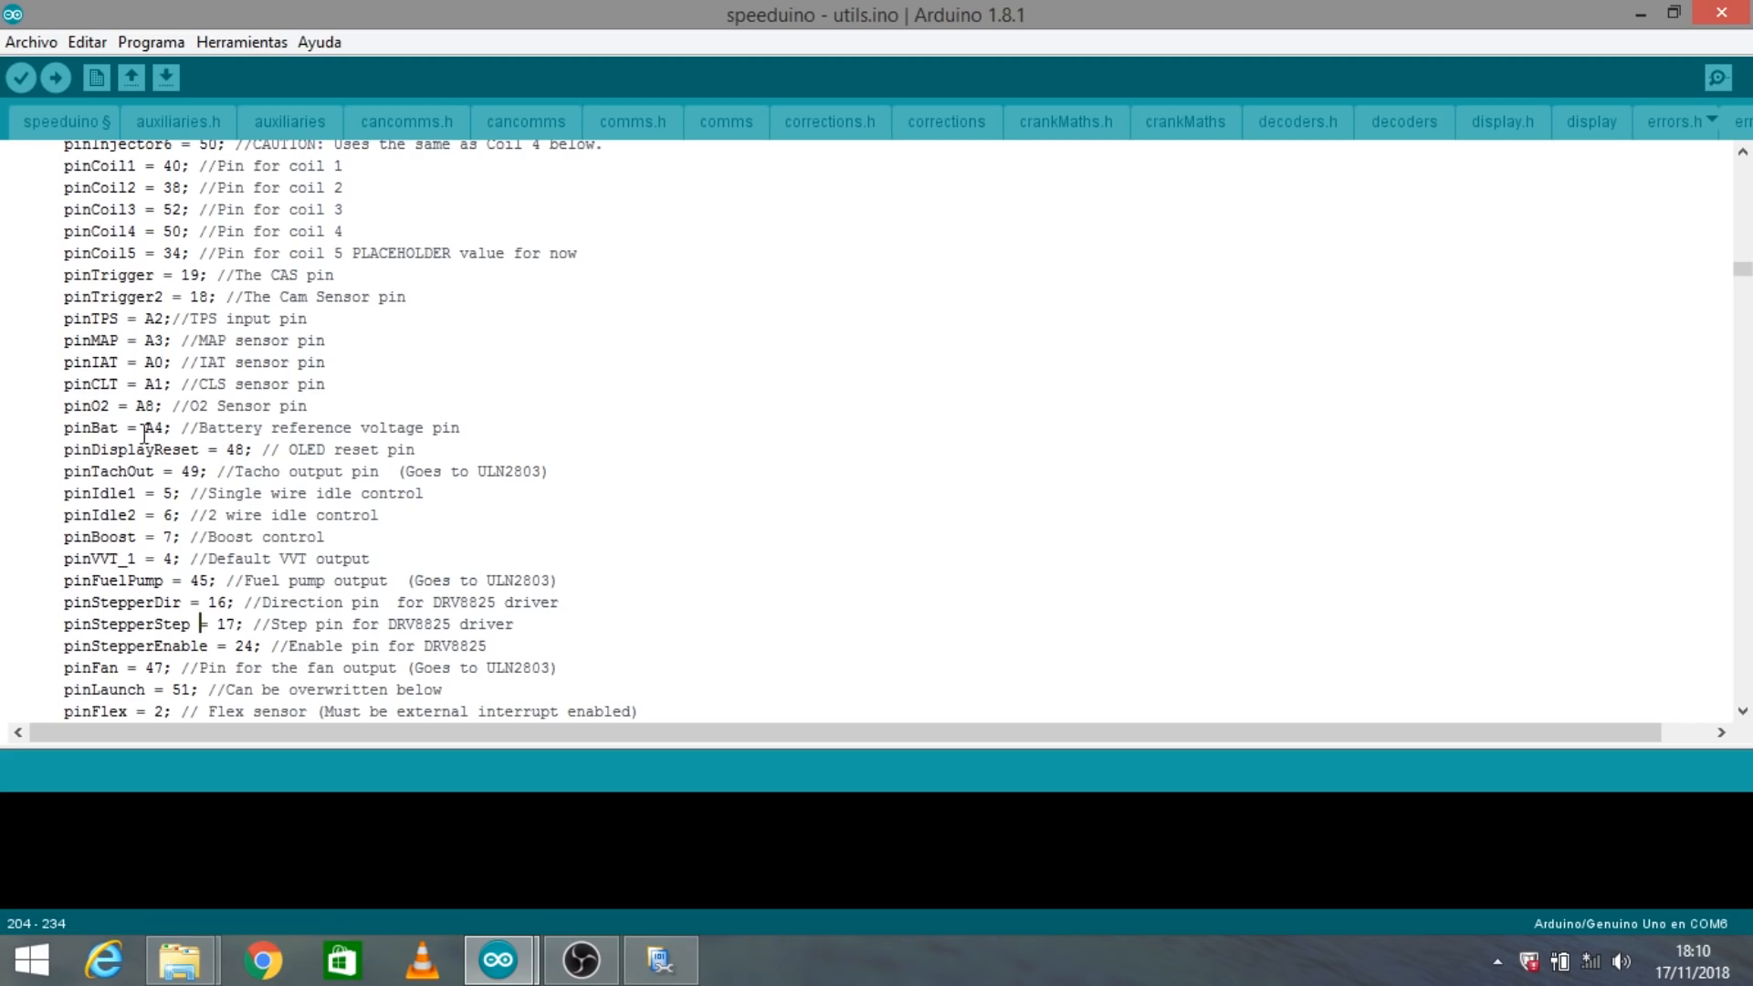
Switch back to TunerStudio and review the board layout options in Engine Constants, keeping Speeduino v0.4
click(660, 959)
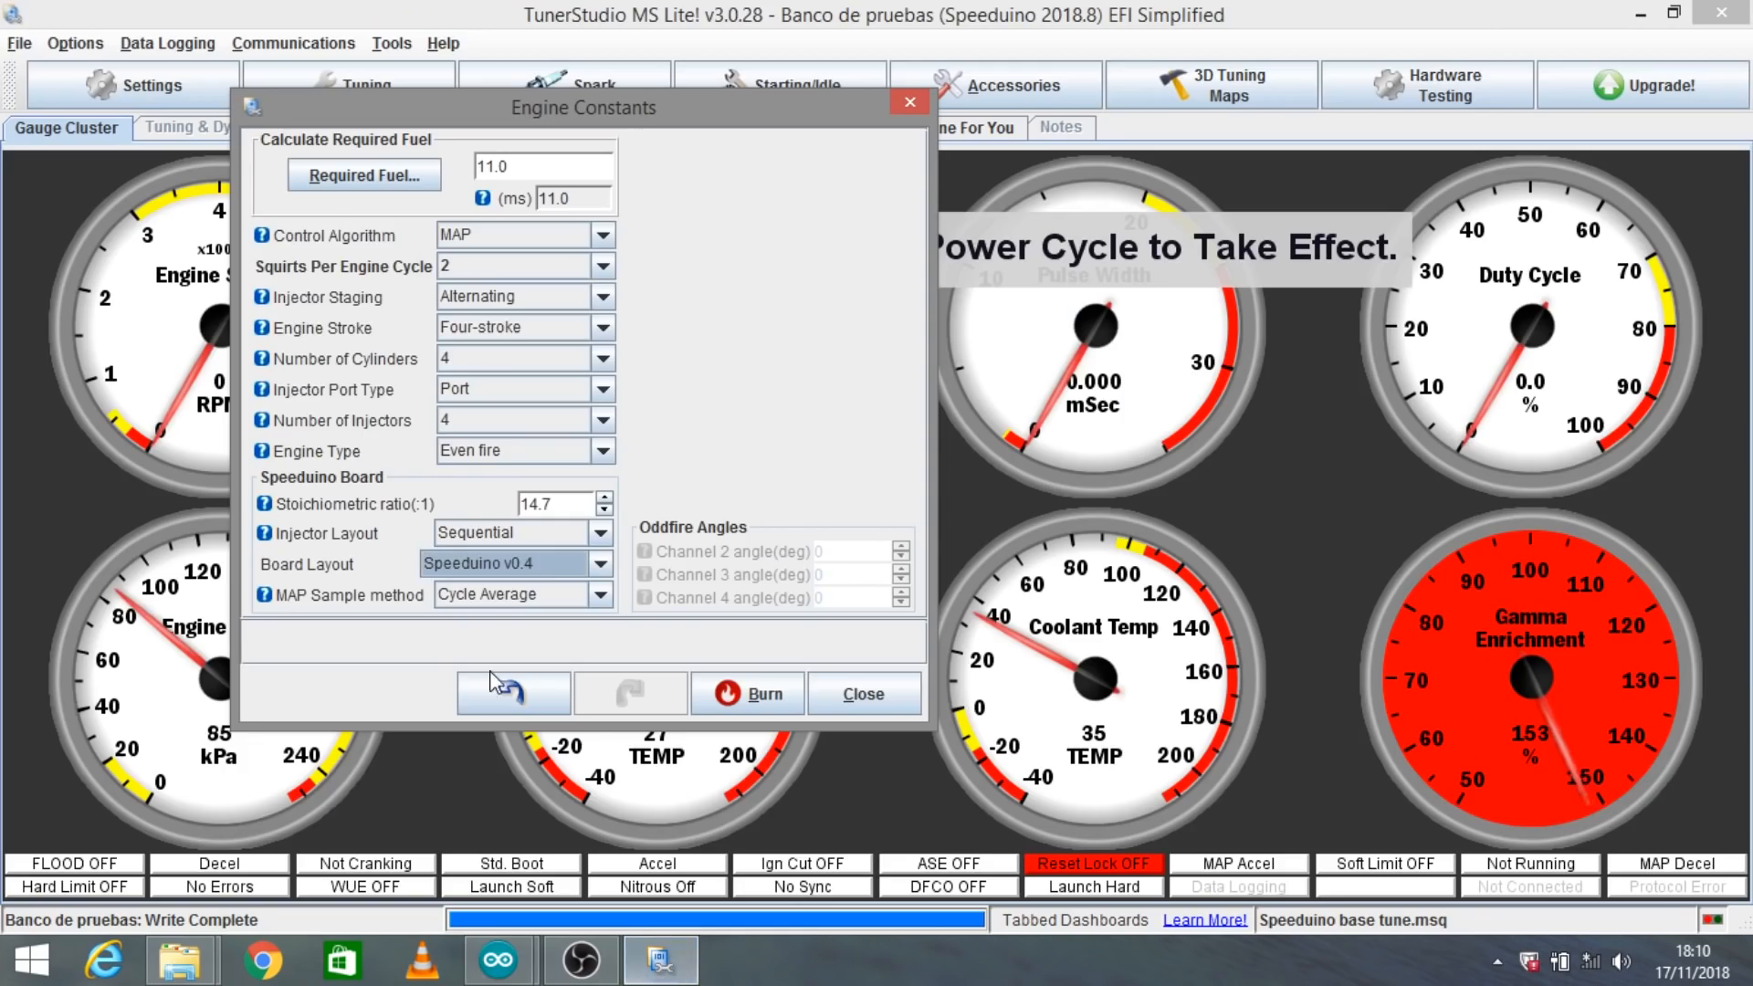
click(600, 565)
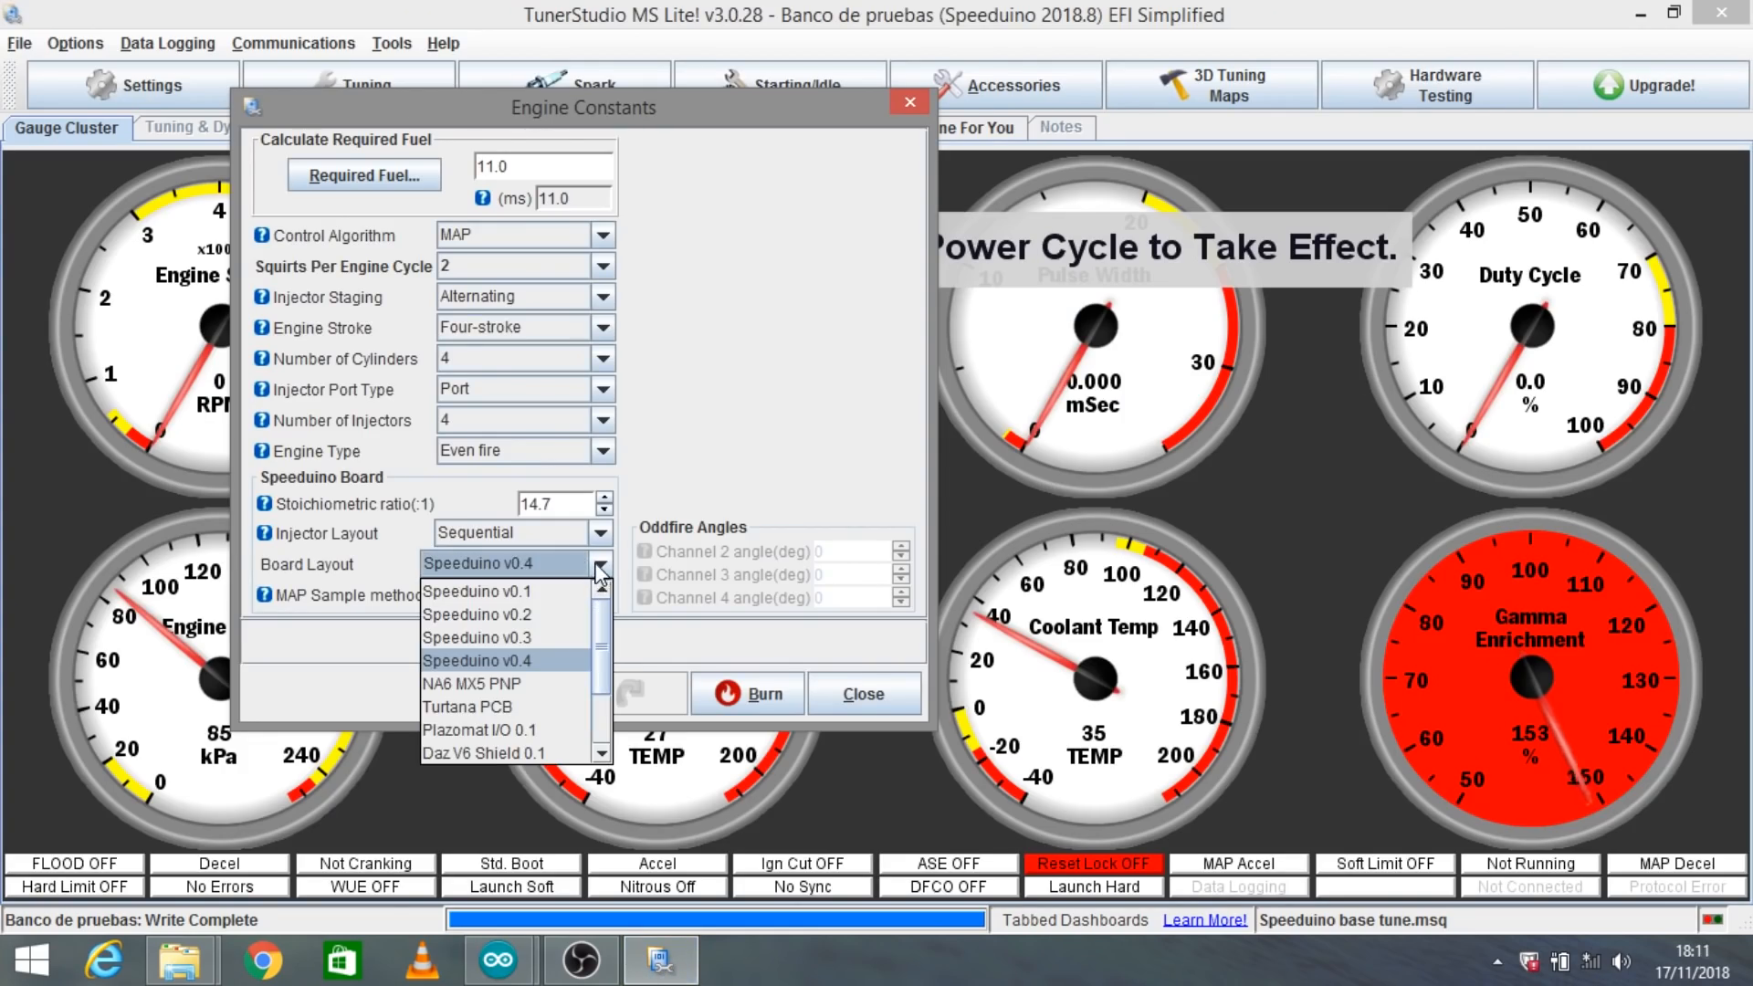
click(546, 676)
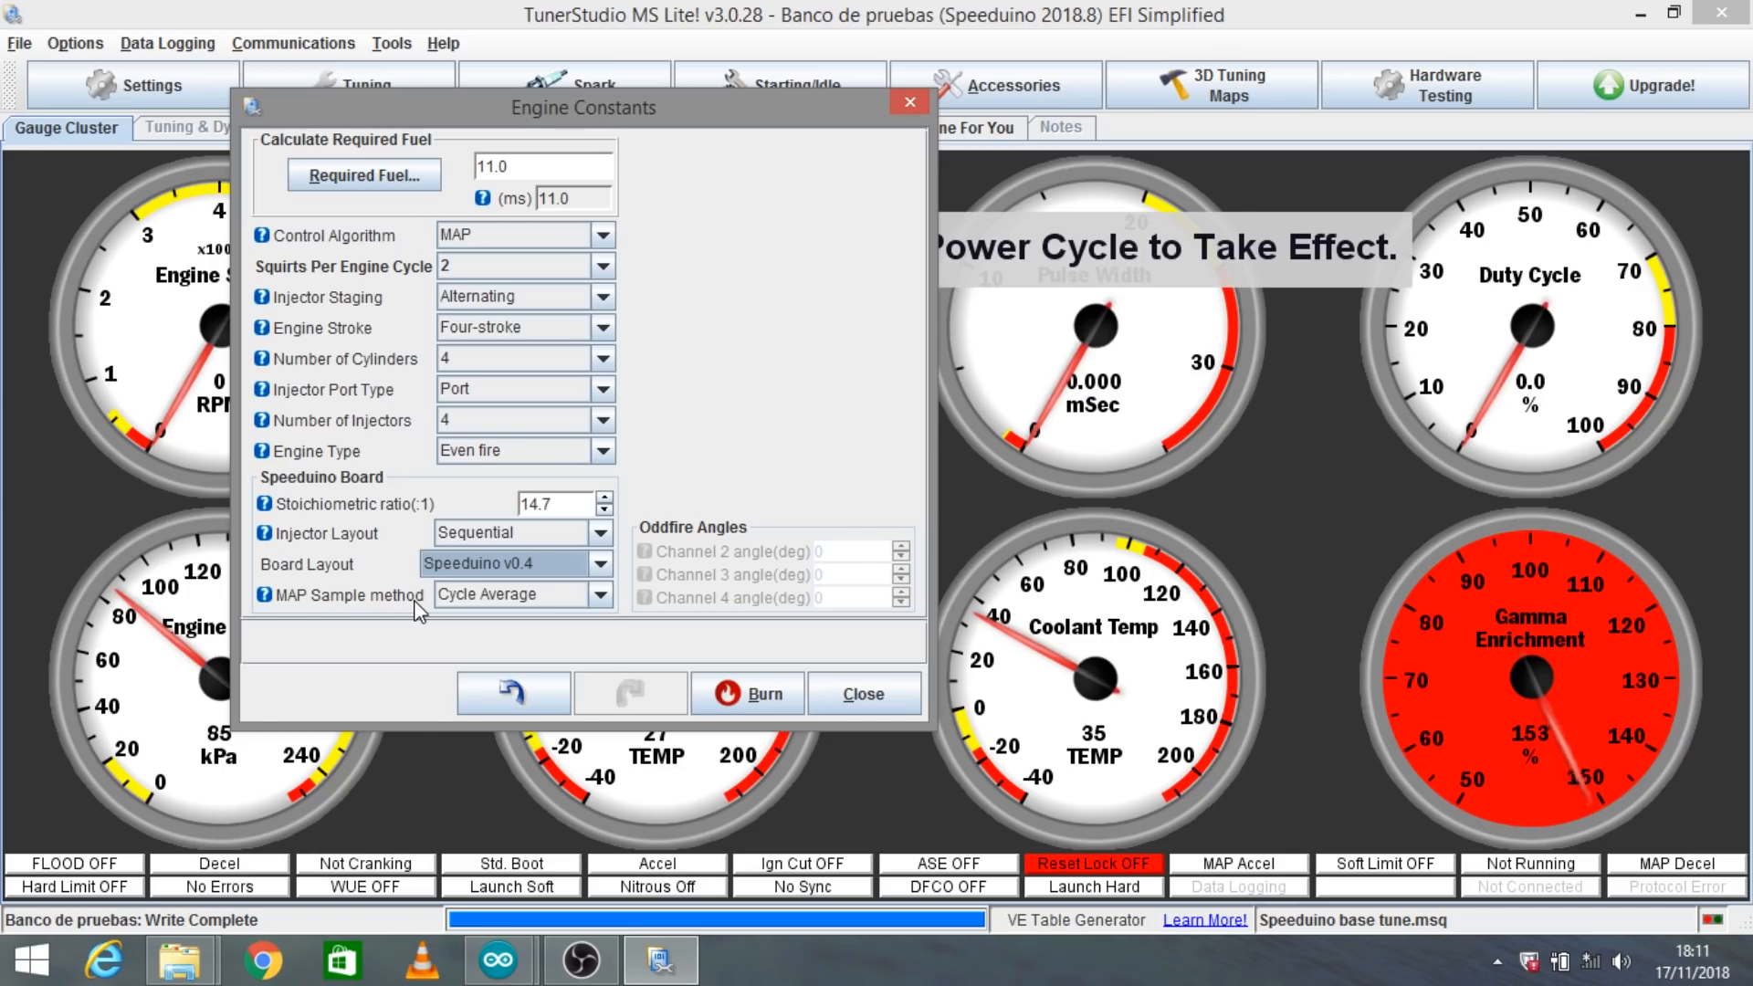
Try the Instantaneous, Cycle Average and Cycle Minimum options for the MAP sample method
click(552, 595)
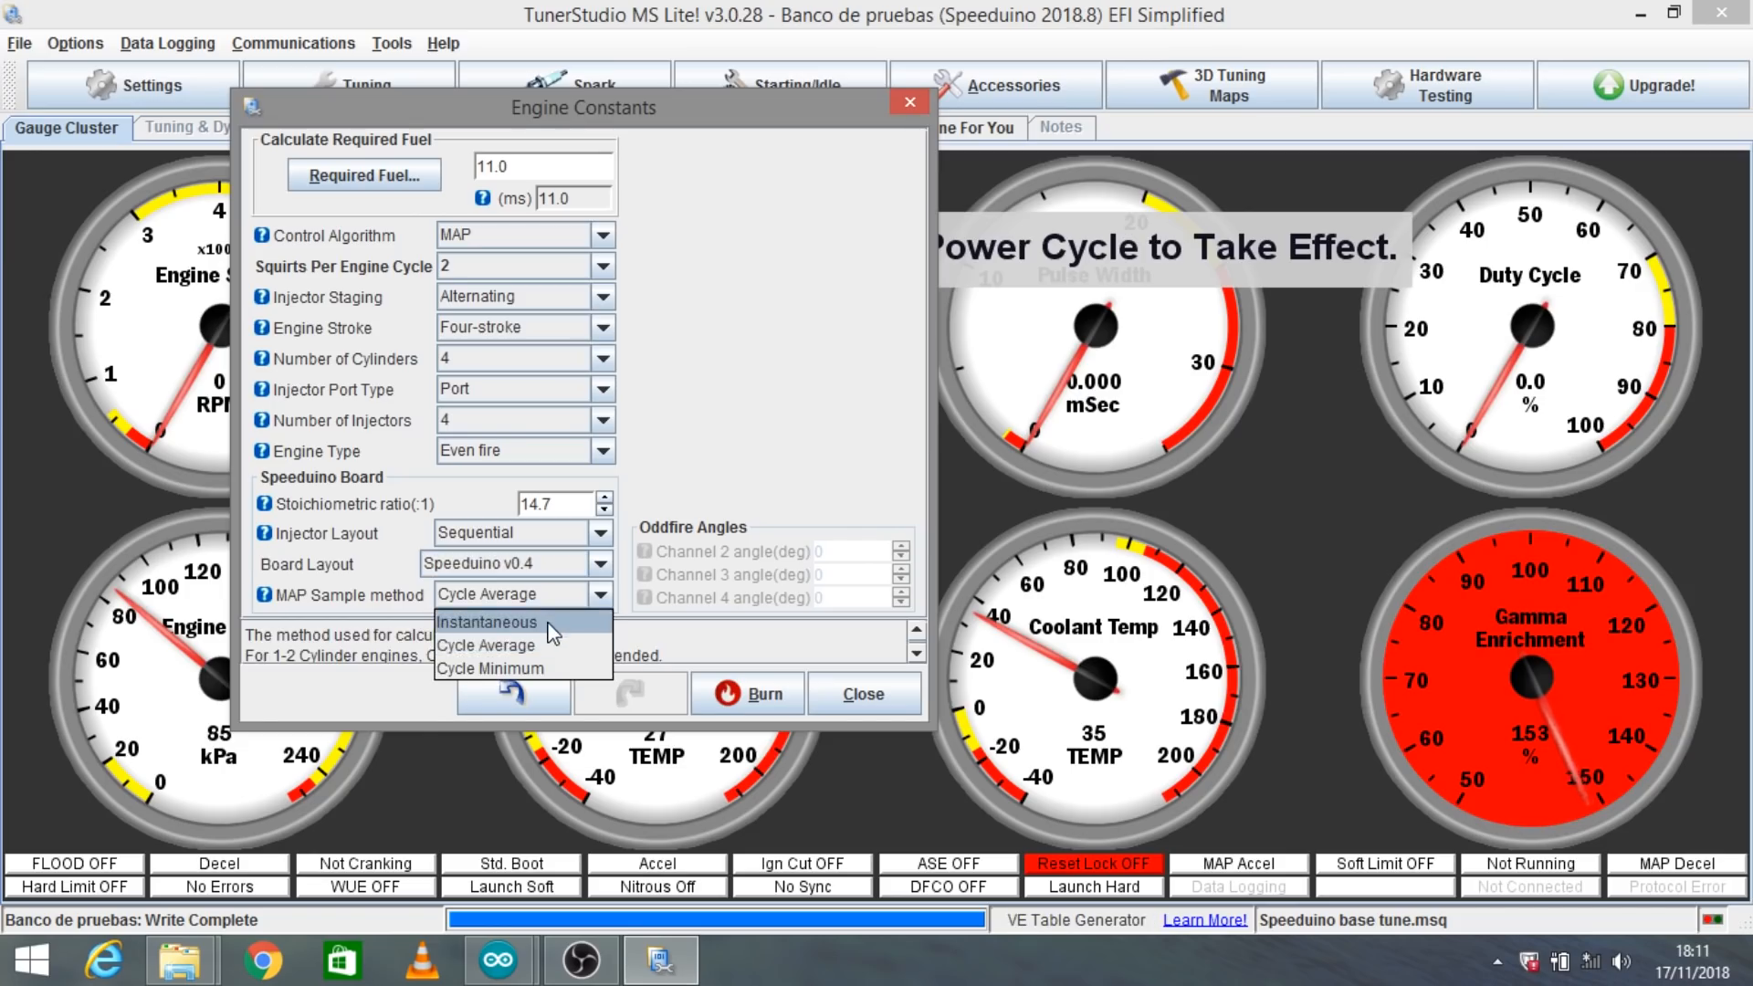
click(548, 626)
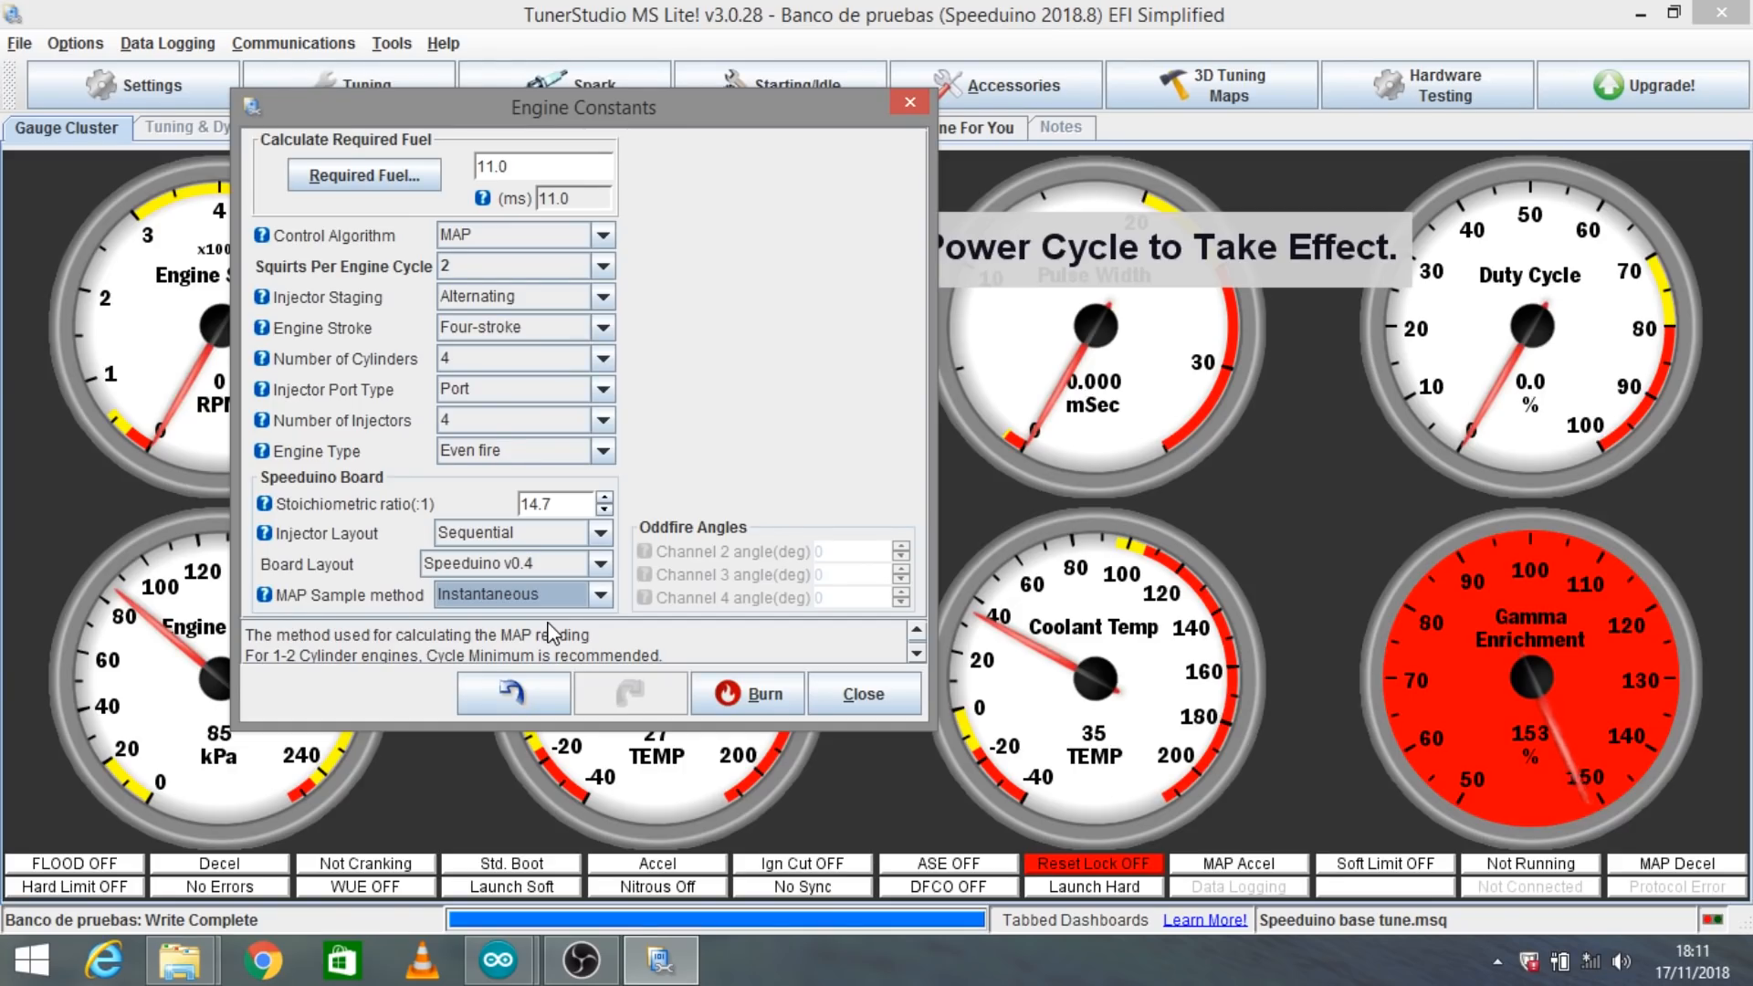
click(600, 595)
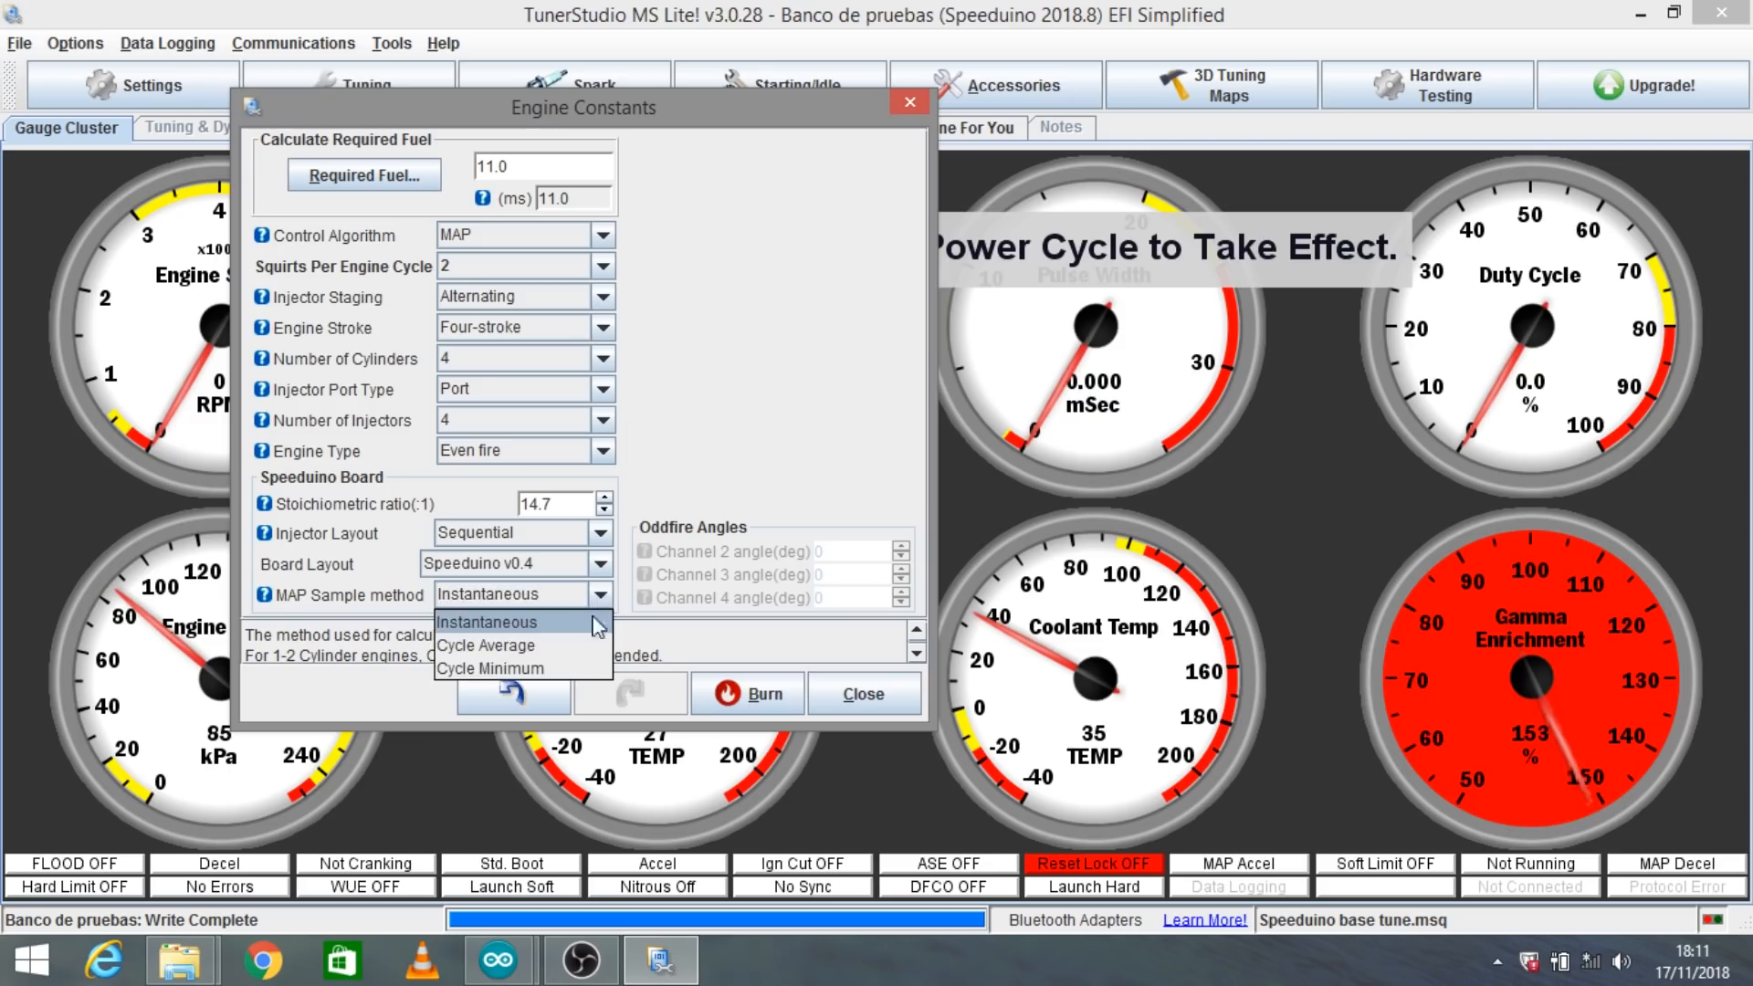
click(578, 645)
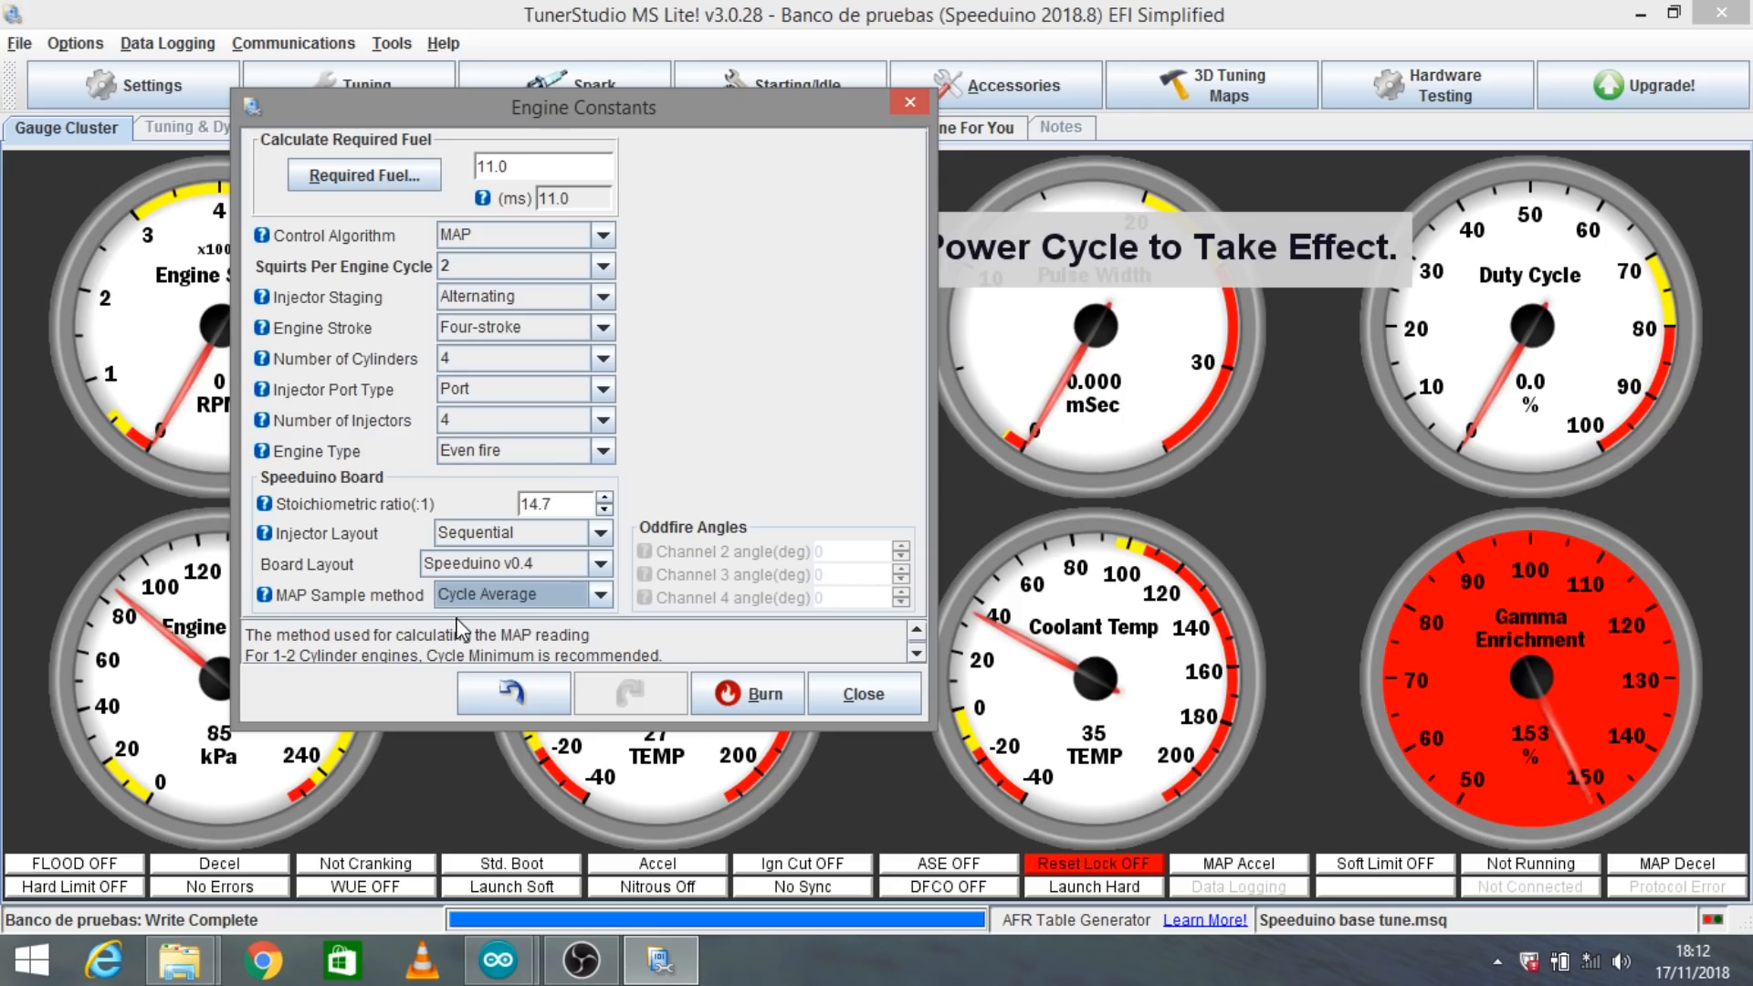
click(602, 595)
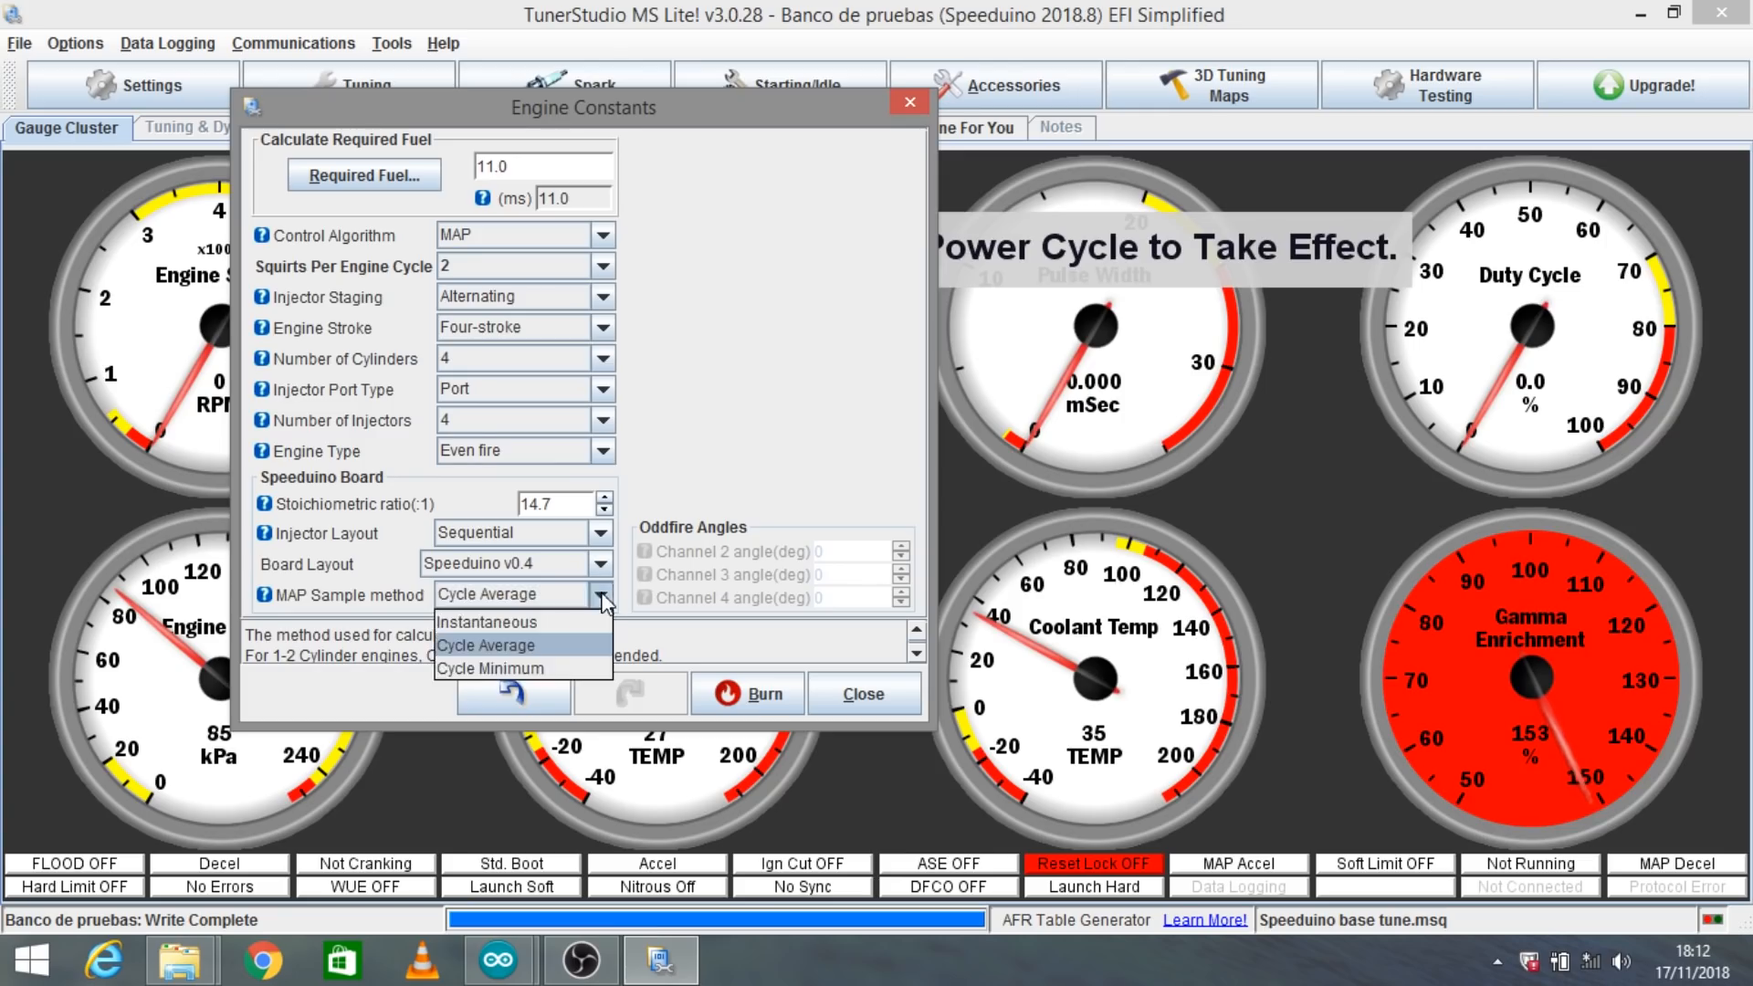
click(550, 670)
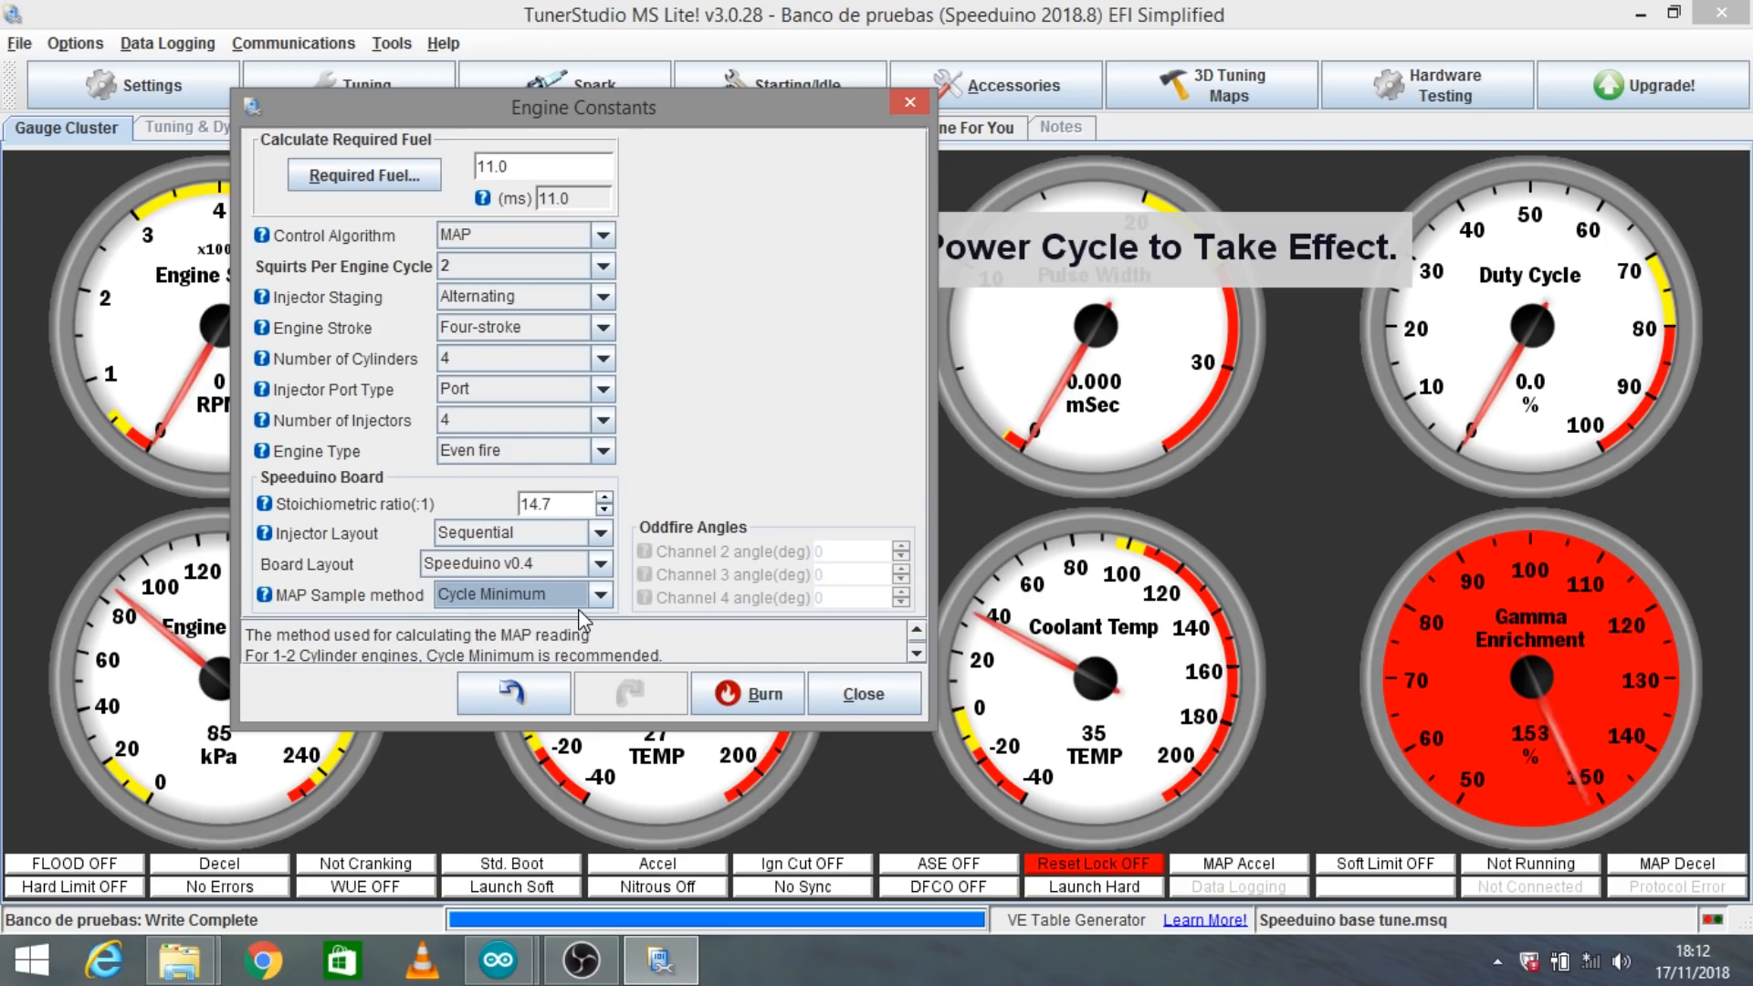
Set the MAP sample method to Cycle Average and burn the engine constants to the ECU
click(601, 598)
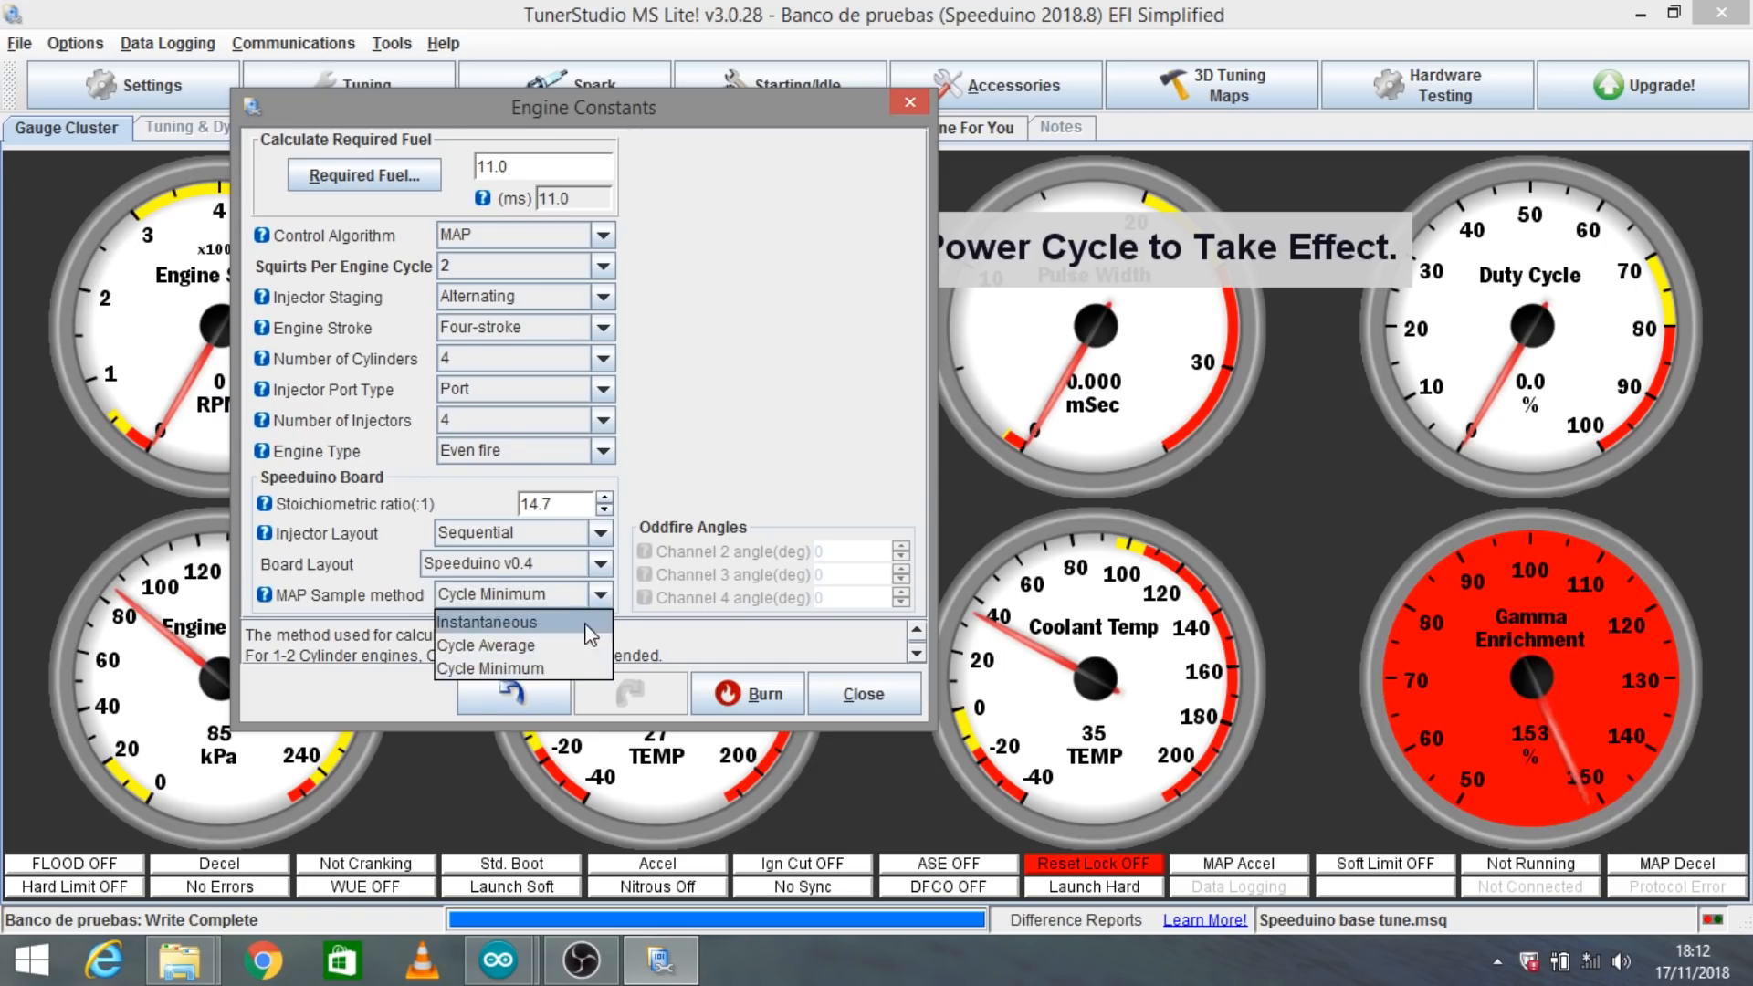
click(567, 645)
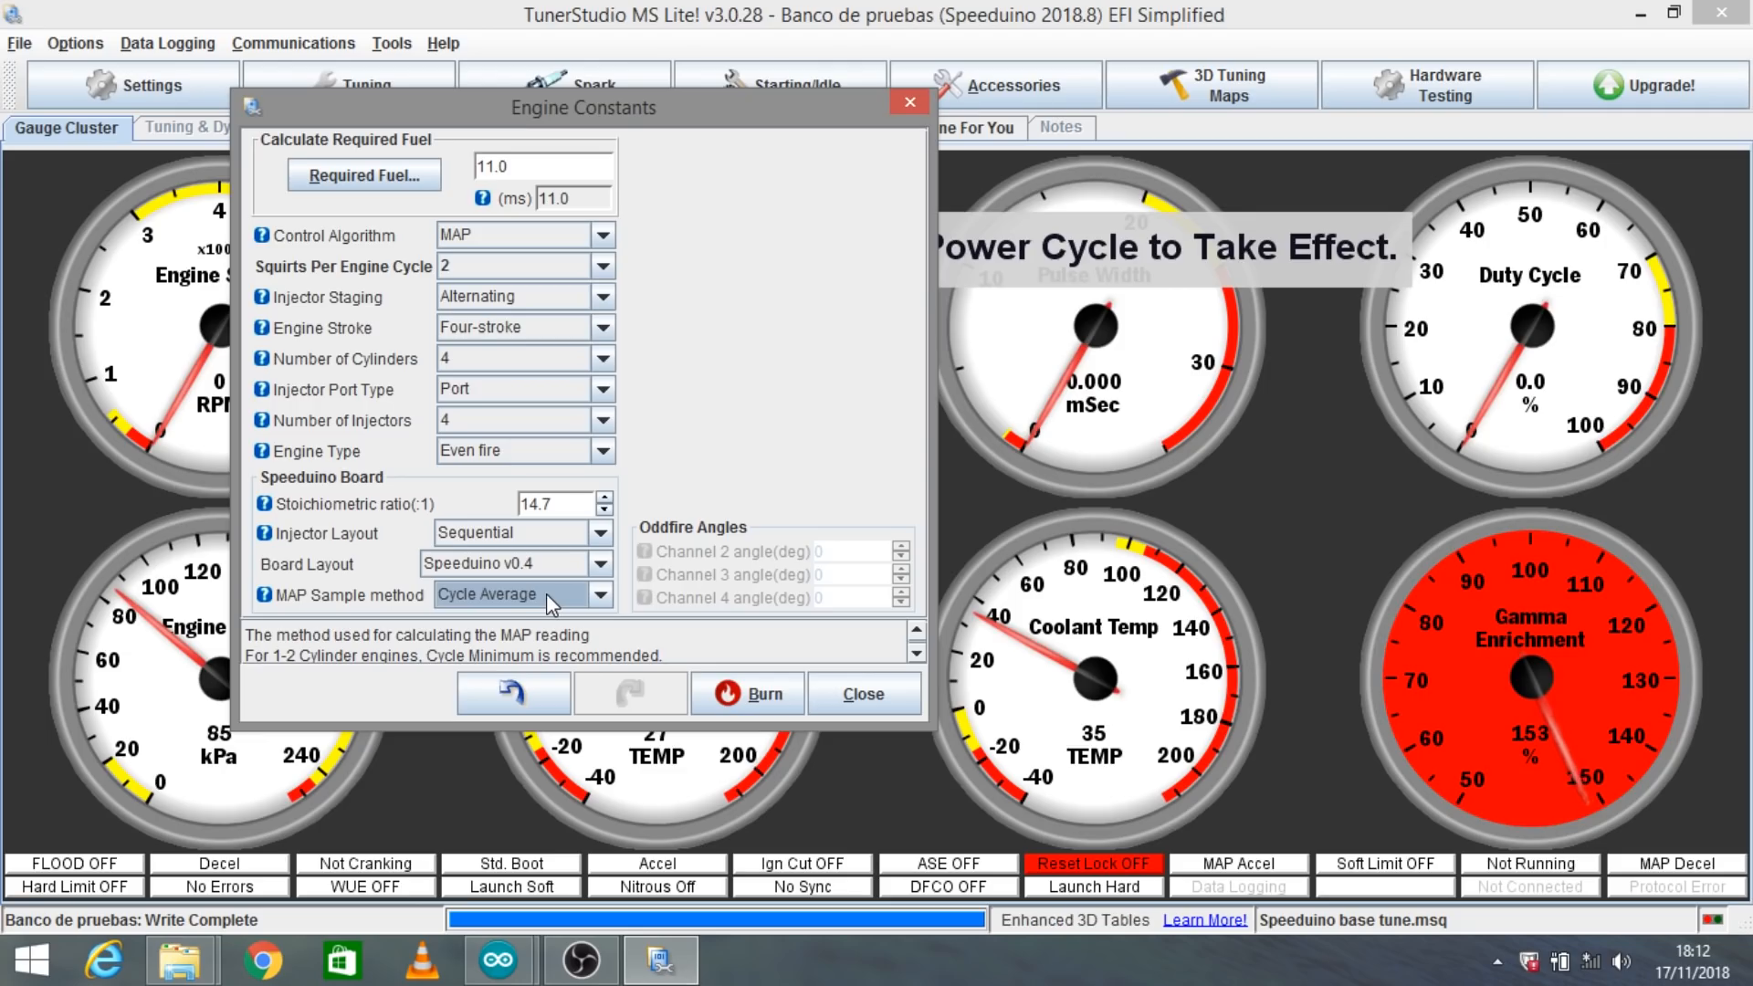
click(752, 701)
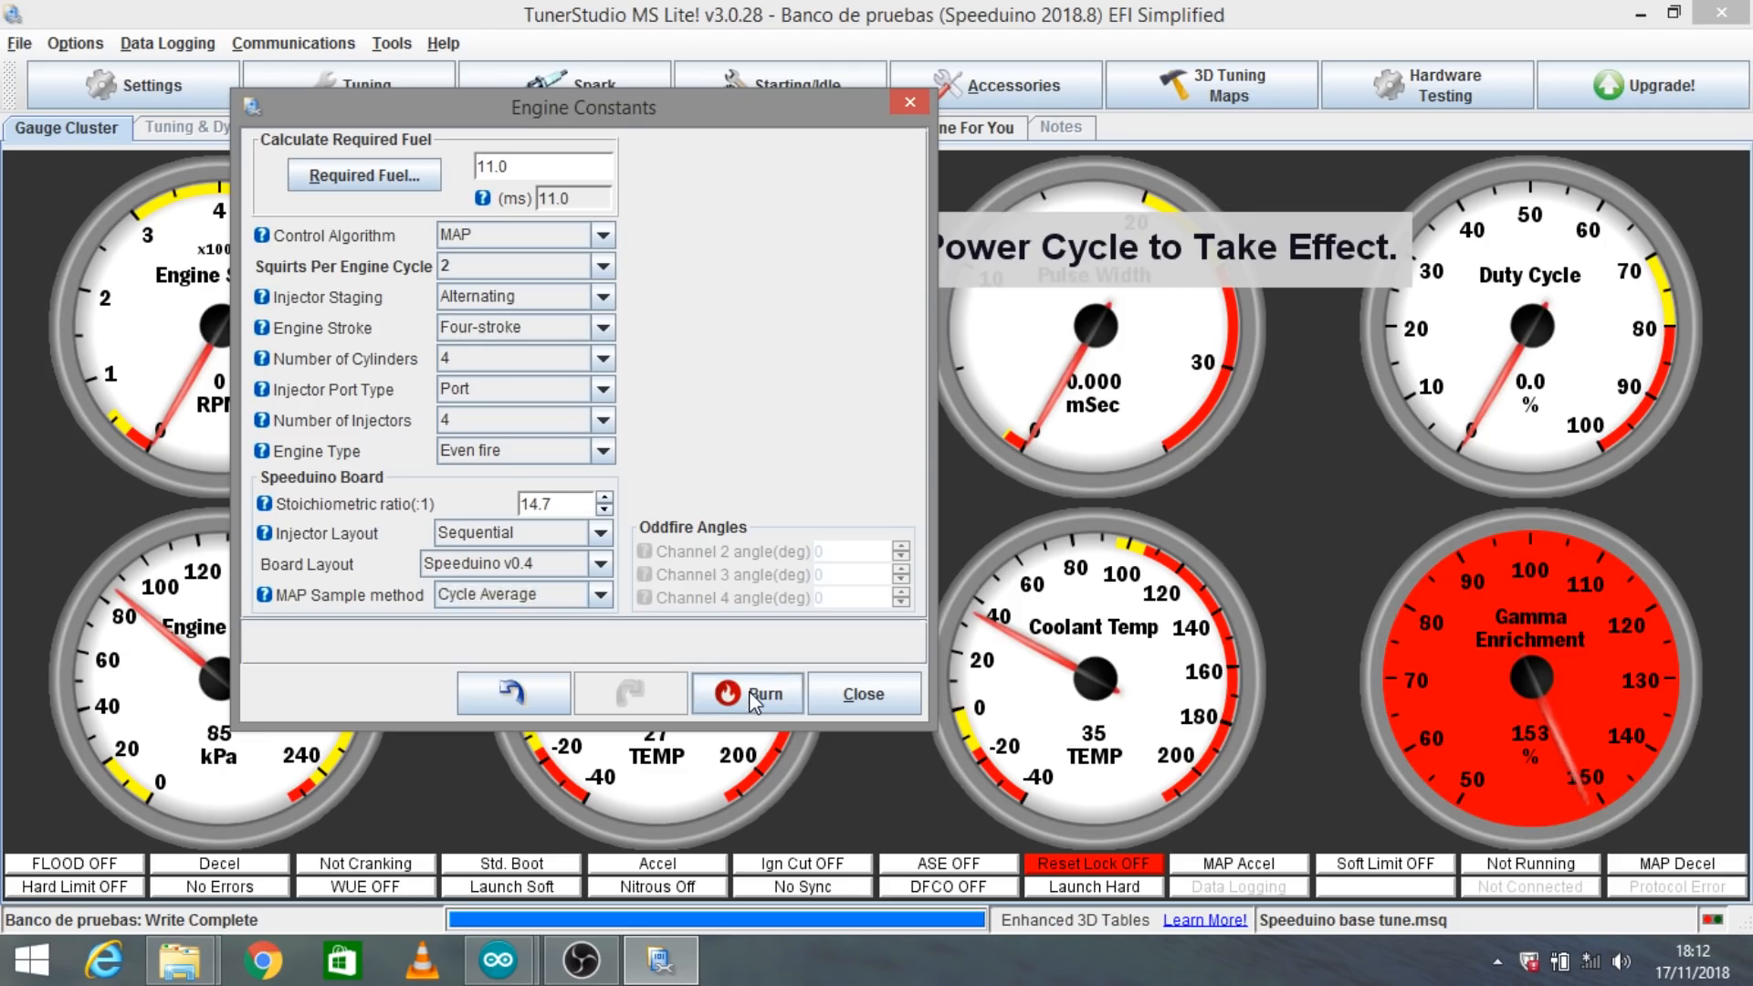